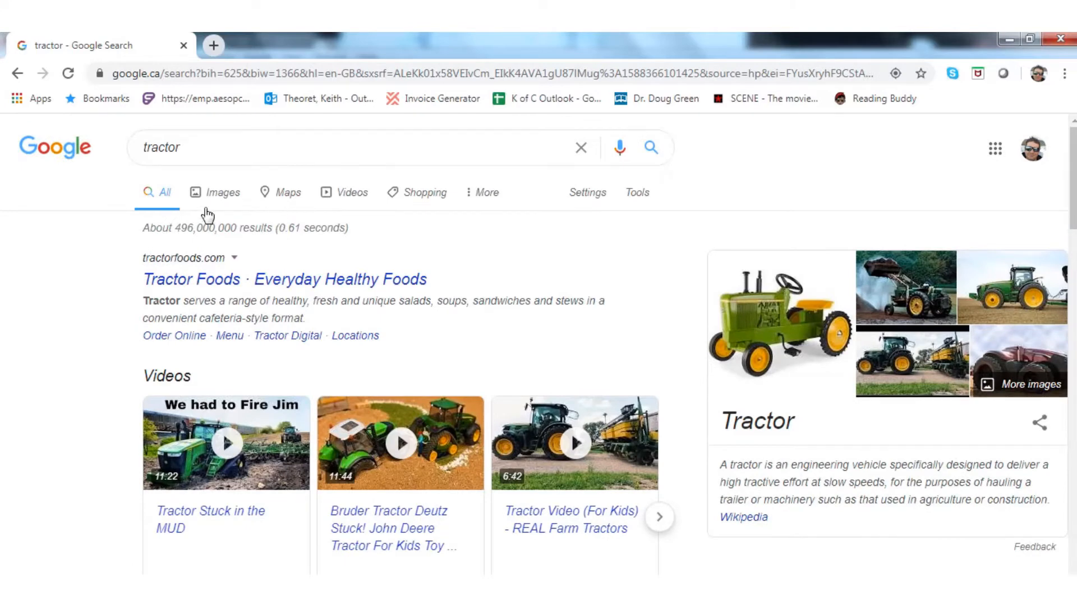
Show the image results for tractor, filter them to black and white, and look over the filtered pictures.
left_click(214, 194)
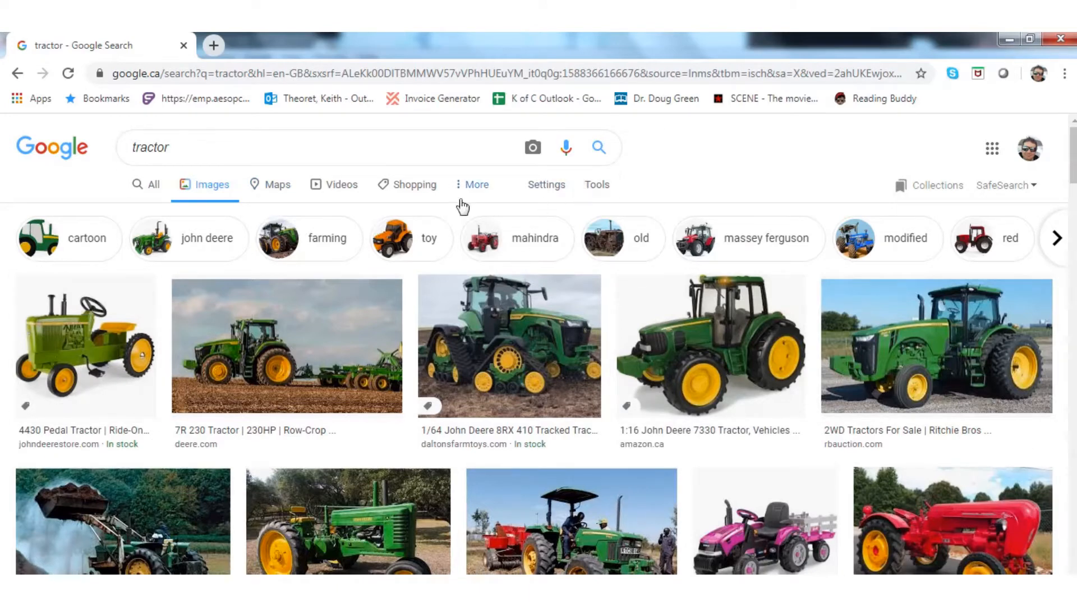
left_click(596, 186)
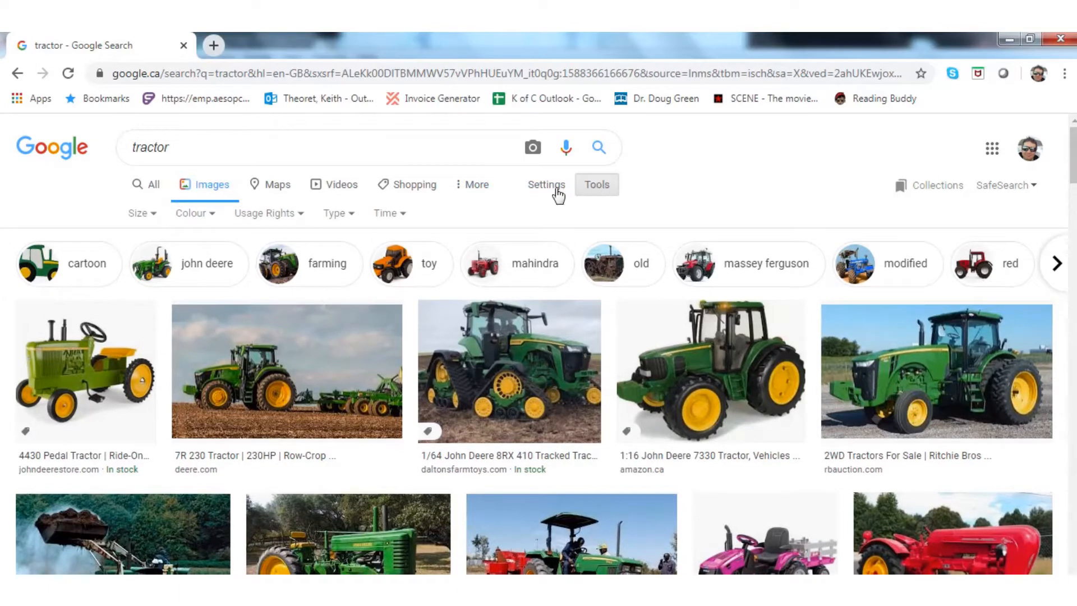
left_click(211, 216)
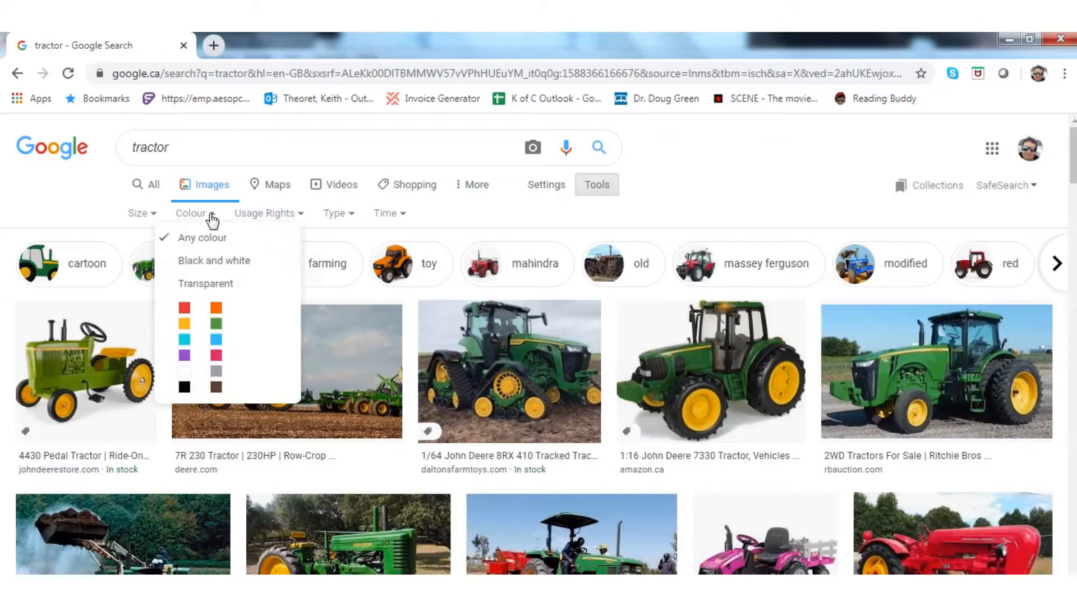
left_click(210, 260)
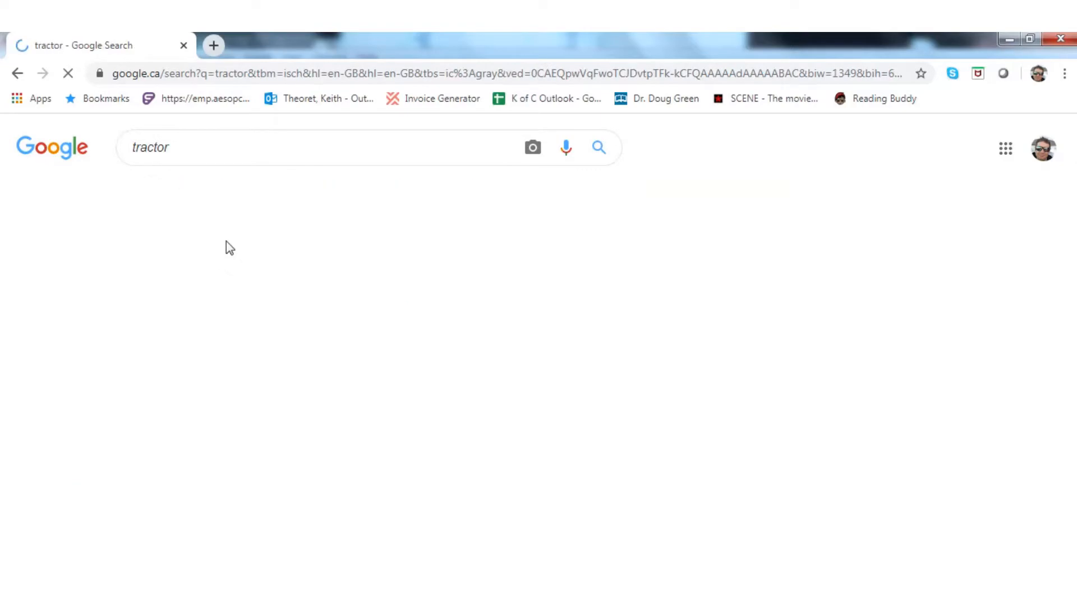
scroll(246, 311, "down", 10)
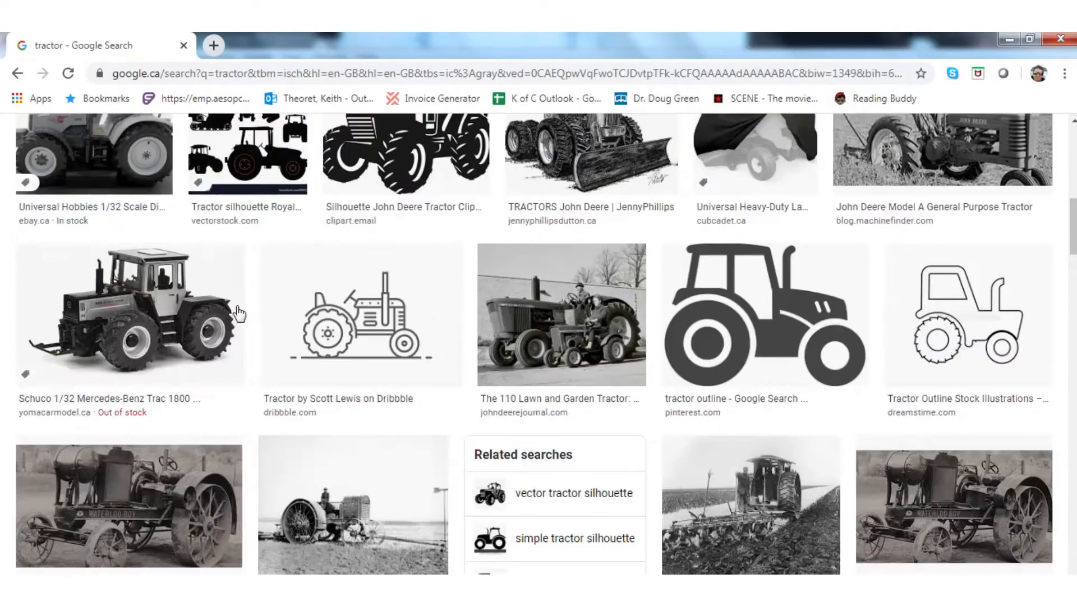
scroll(247, 304, "up", 7)
scroll(266, 277, "up", 4)
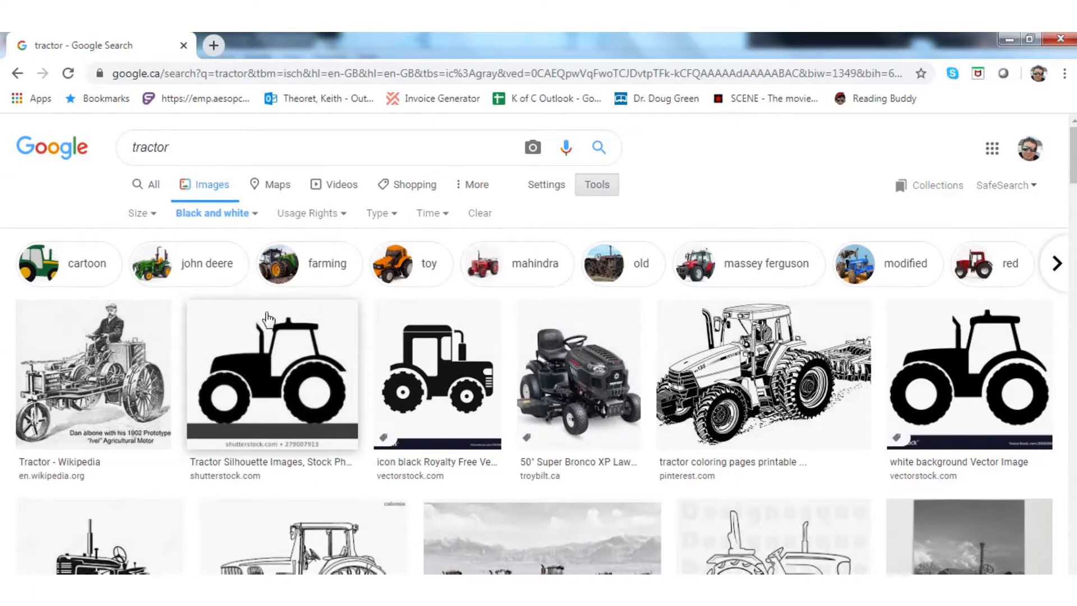
Return to the unfiltered tractor image results and reapply the black and white colour filter.
left_click(18, 74)
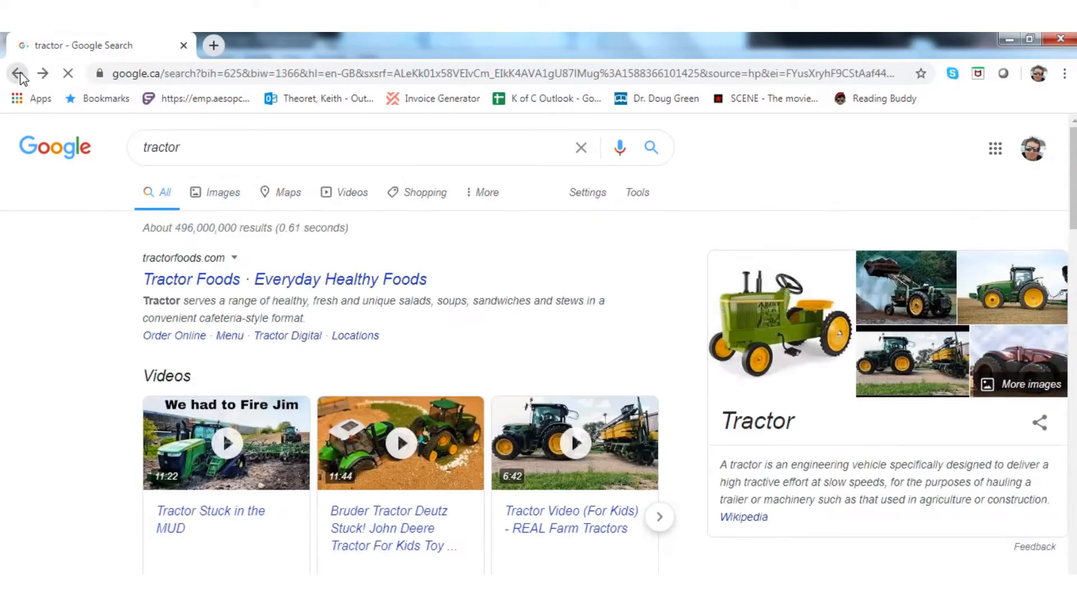
left_click(19, 73)
left_click(42, 73)
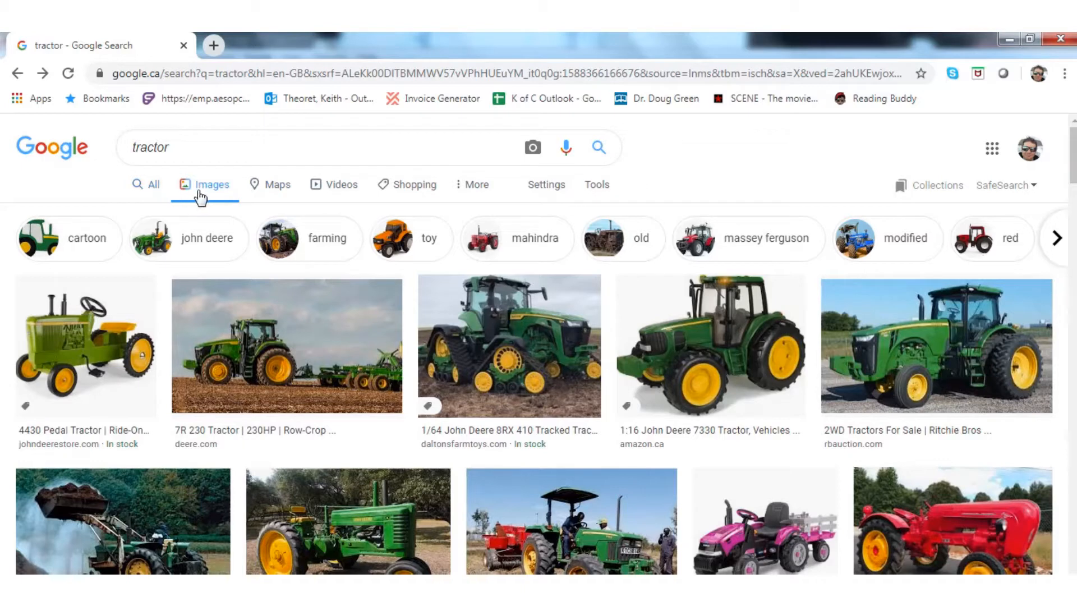
left_click(598, 186)
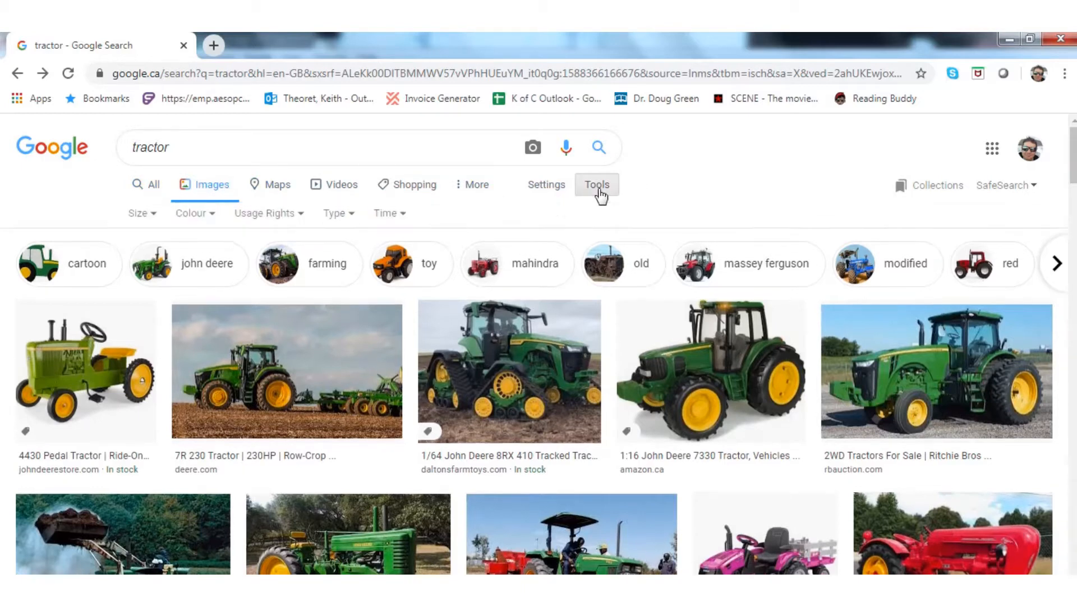
left_click(213, 214)
left_click(215, 266)
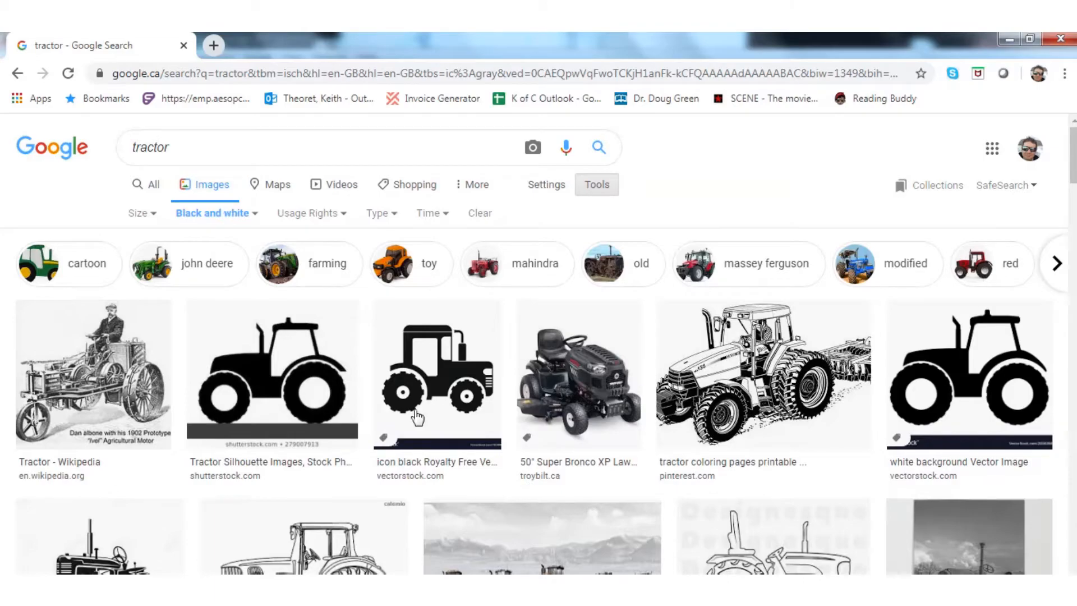
Look through the black and white tractor images, comparing silhouettes, line drawings and photos.
scroll(413, 488, "down", 4)
scroll(415, 490, "up", 4)
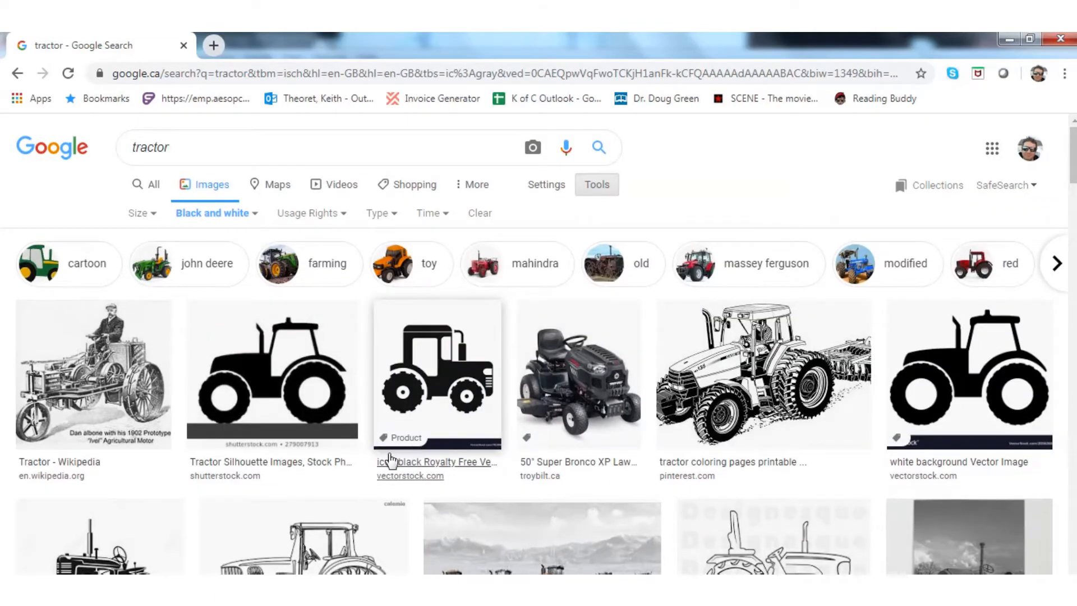
scroll(418, 457, "down", 2)
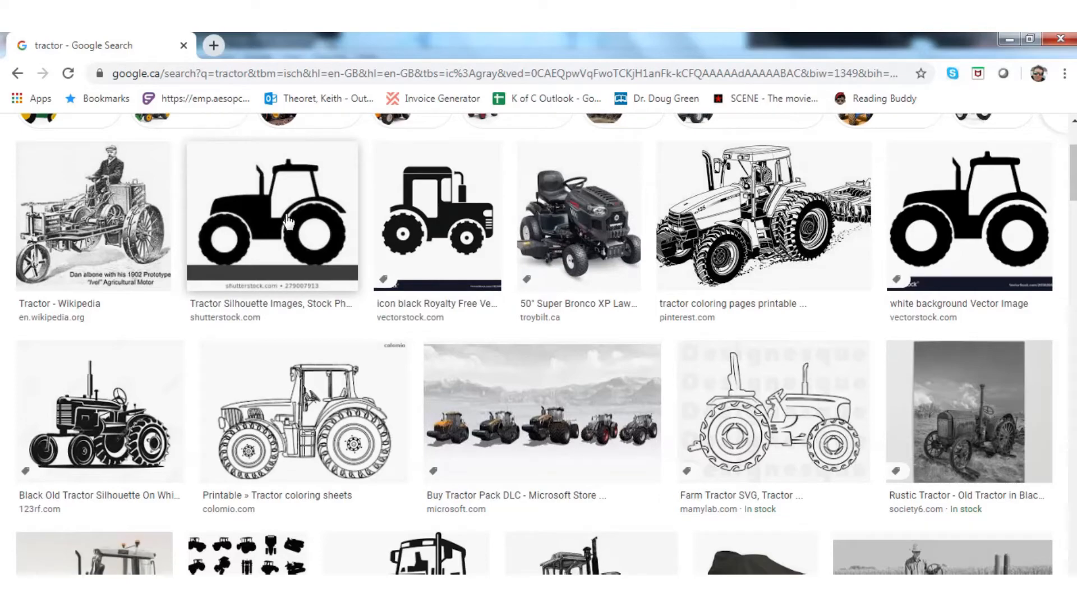
scroll(289, 220, "down", 3)
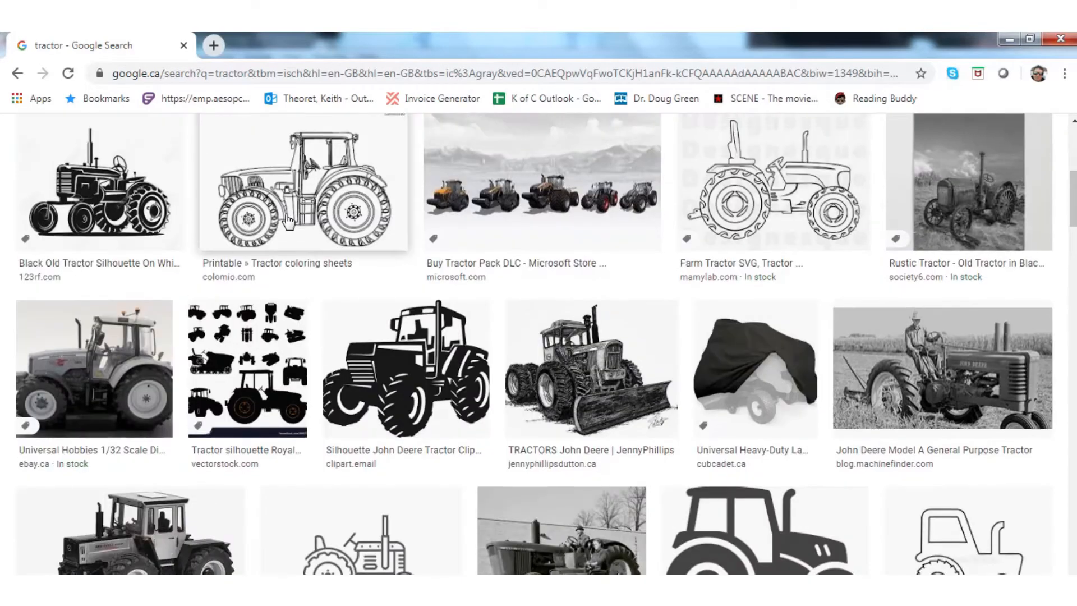
scroll(289, 222, "up", 4)
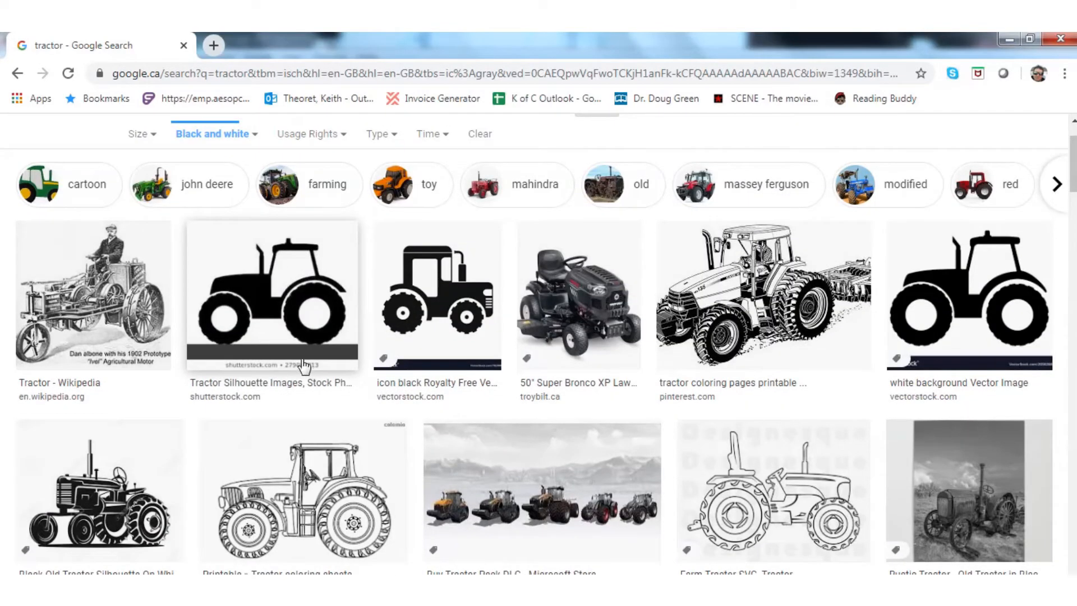
scroll(299, 348, "down", 5)
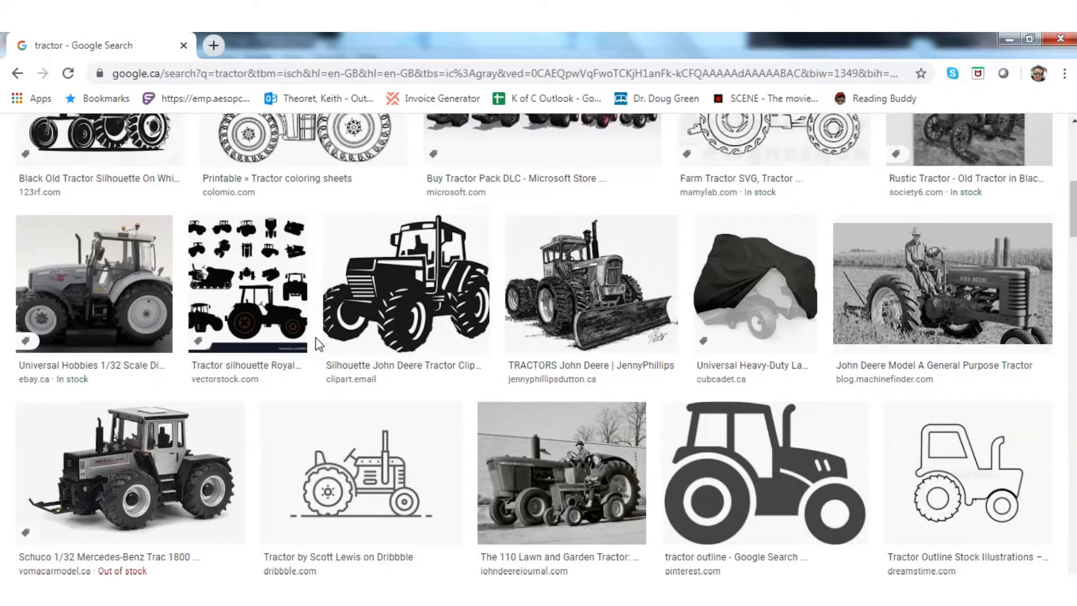
scroll(322, 343, "up", 2)
scroll(322, 344, "up", 5)
Search the black and white images for "tractor clipart" and look through the results.
left_click(204, 151)
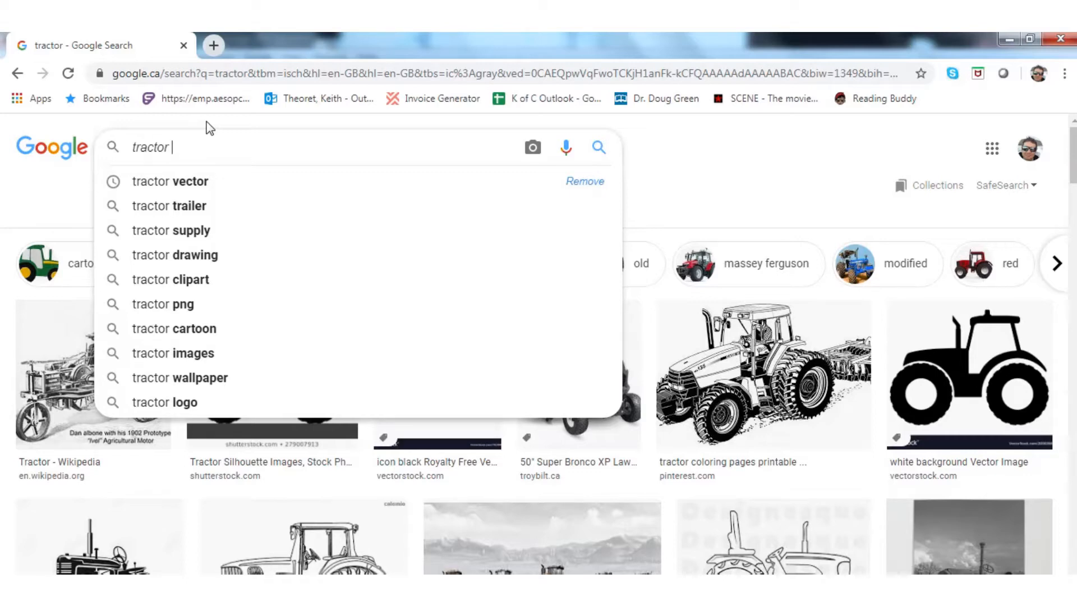
left_click(190, 283)
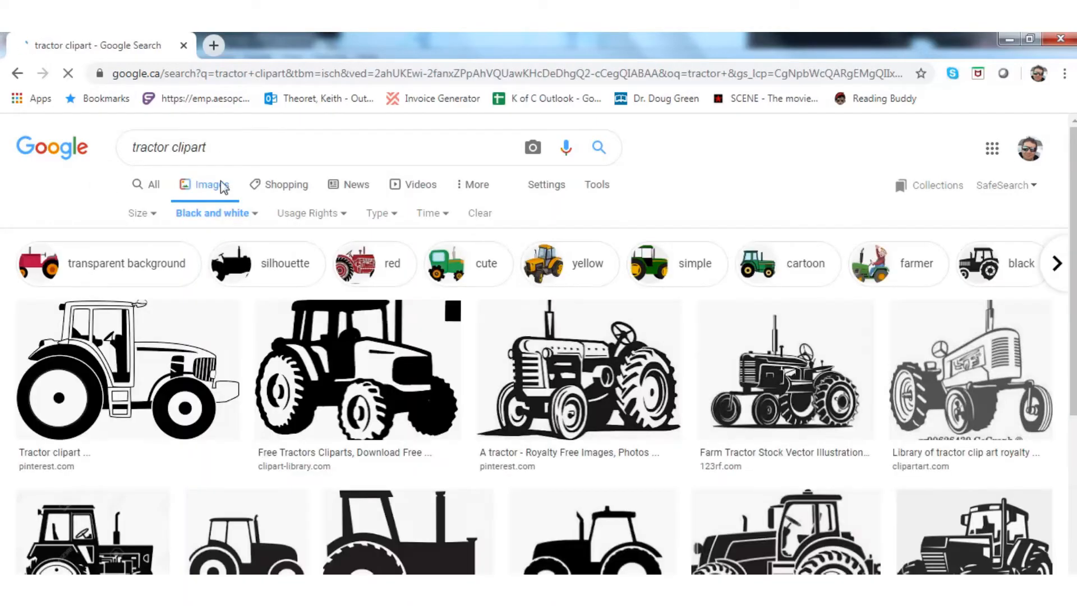
scroll(546, 381, "down", 1)
scroll(547, 381, "down", 15)
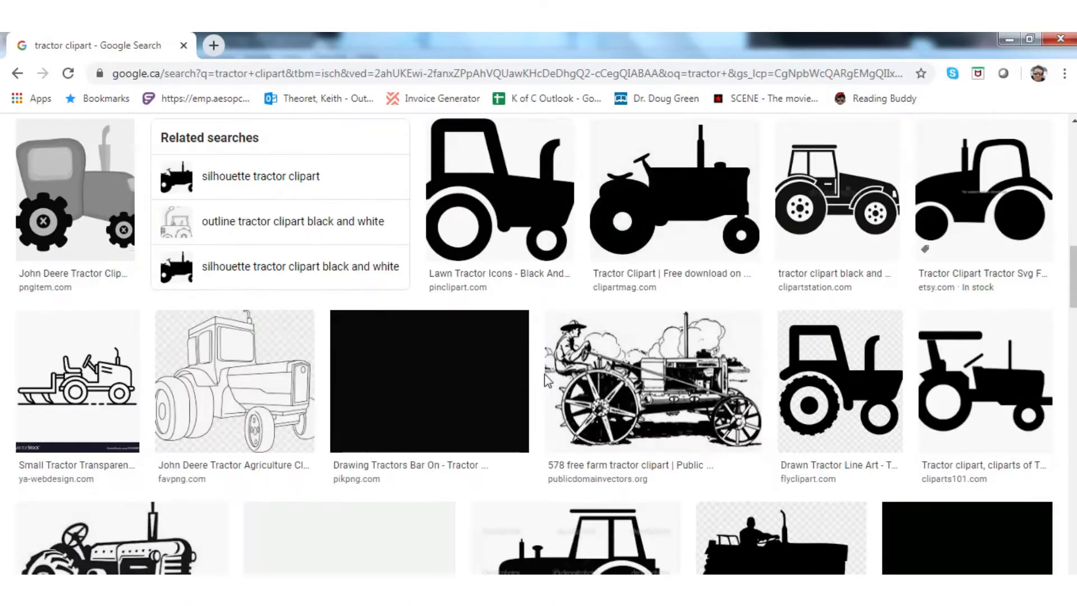
scroll(547, 381, "up", 15)
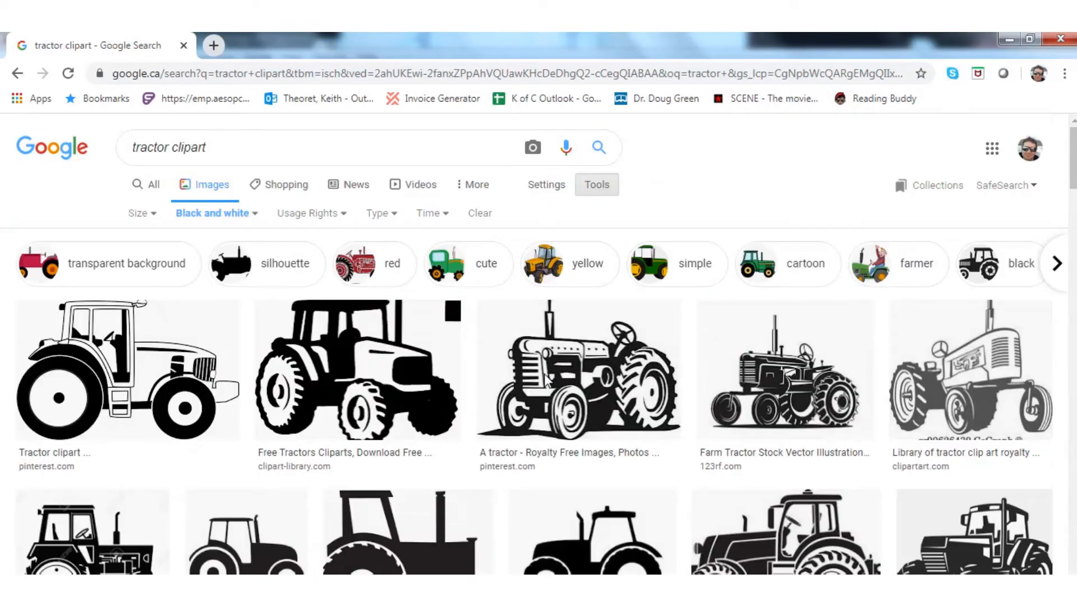
Replace "clipart" in the image search with "dxf" and run the search for "tractor dxf".
double_click(188, 147)
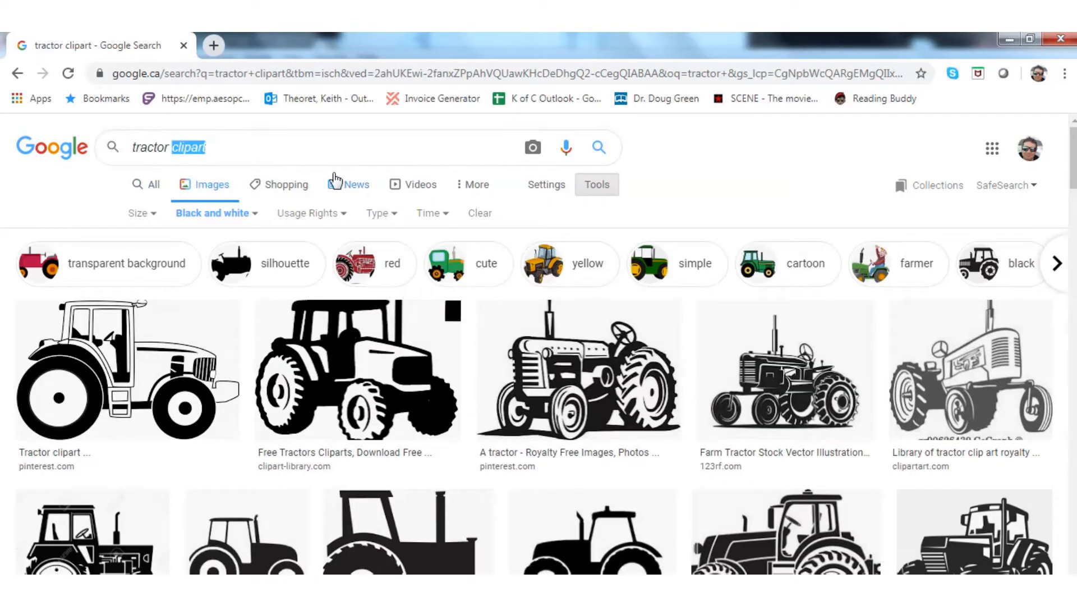
key("BackSpace")
type("dxf")
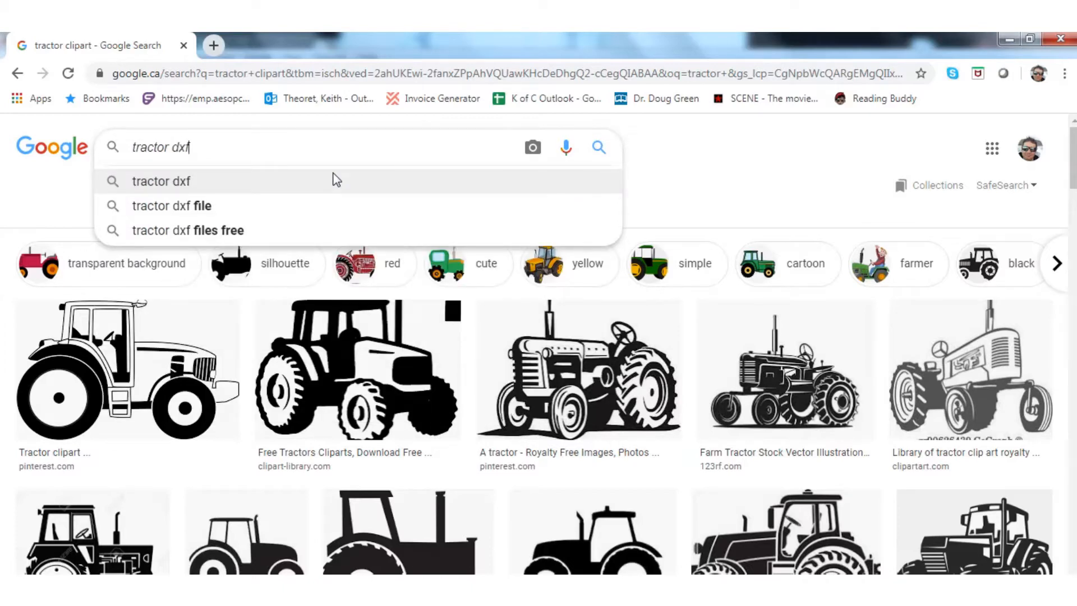
left_click(335, 181)
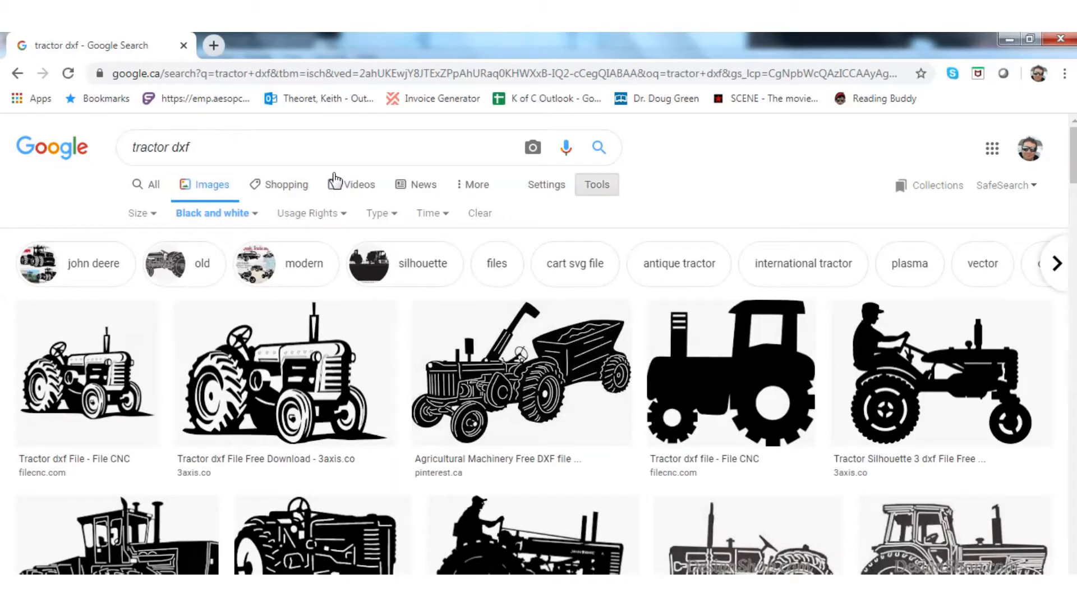
Look through the "tractor dxf" image results, examining the available cut-ready tractor designs.
scroll(412, 493, "down", 5)
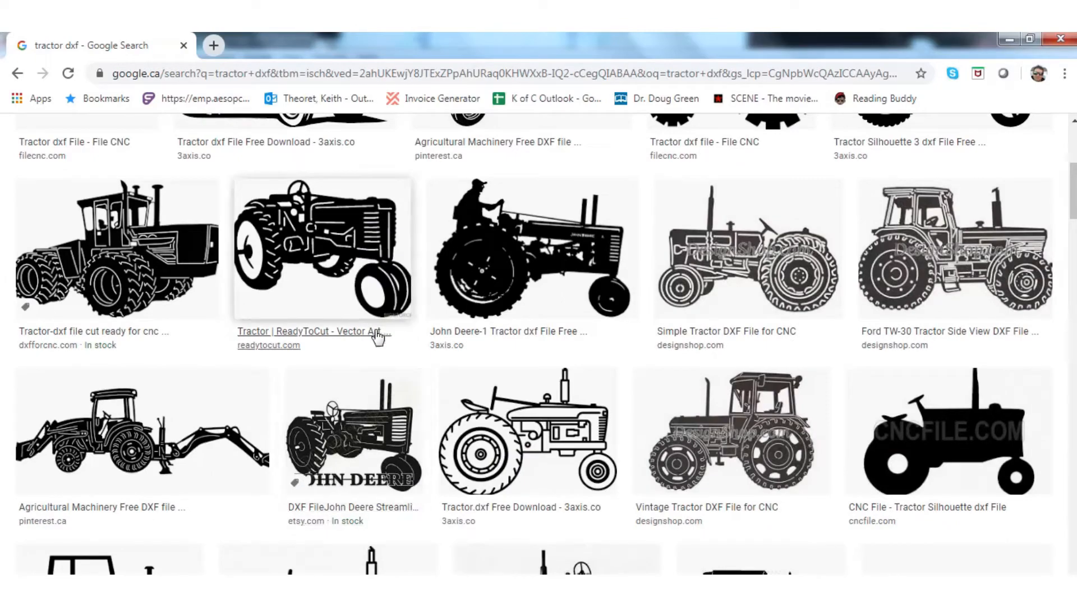
scroll(375, 336, "down", 2)
scroll(374, 337, "down", 5)
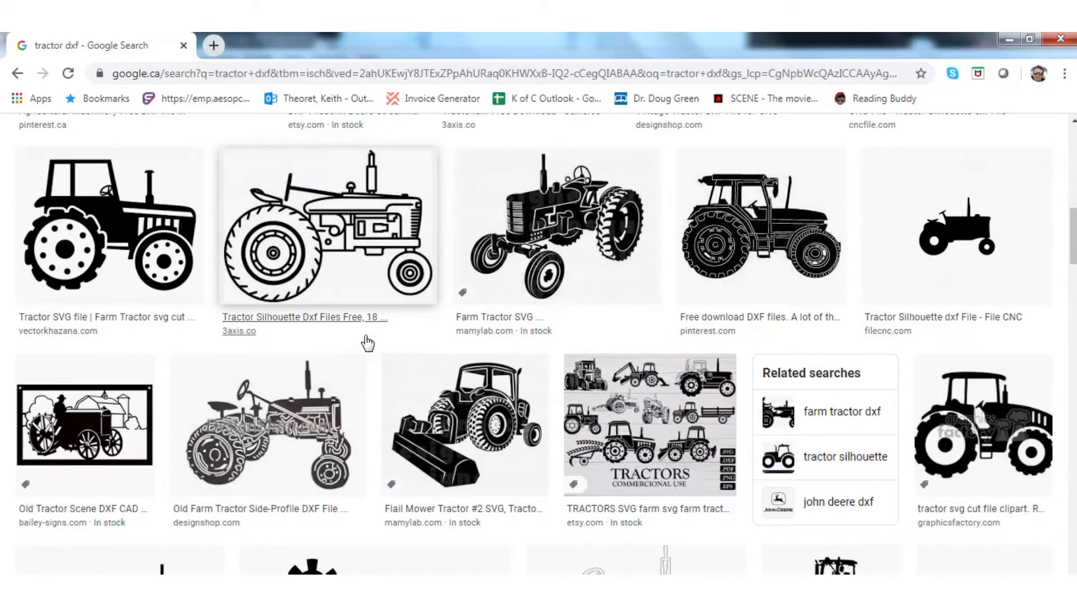
scroll(367, 342, "down", 4)
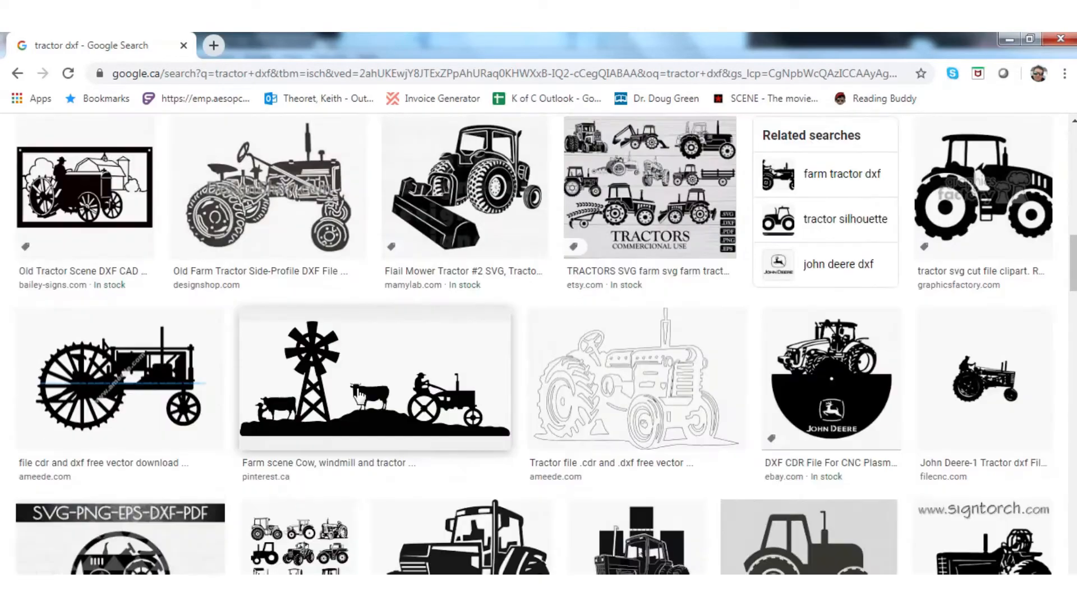
scroll(359, 395, "up", 10)
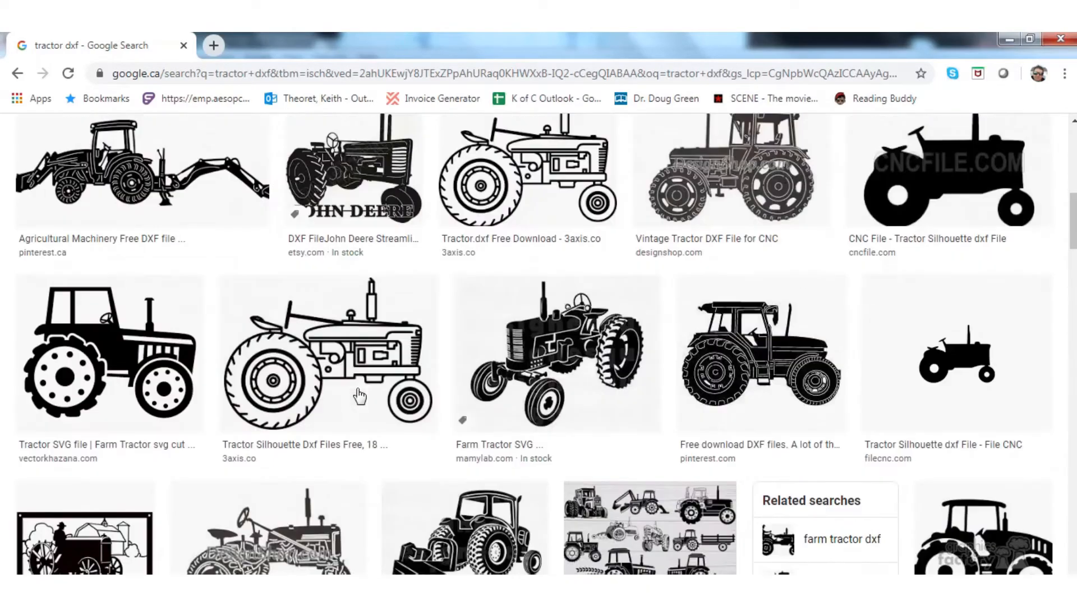
scroll(359, 396, "up", 3)
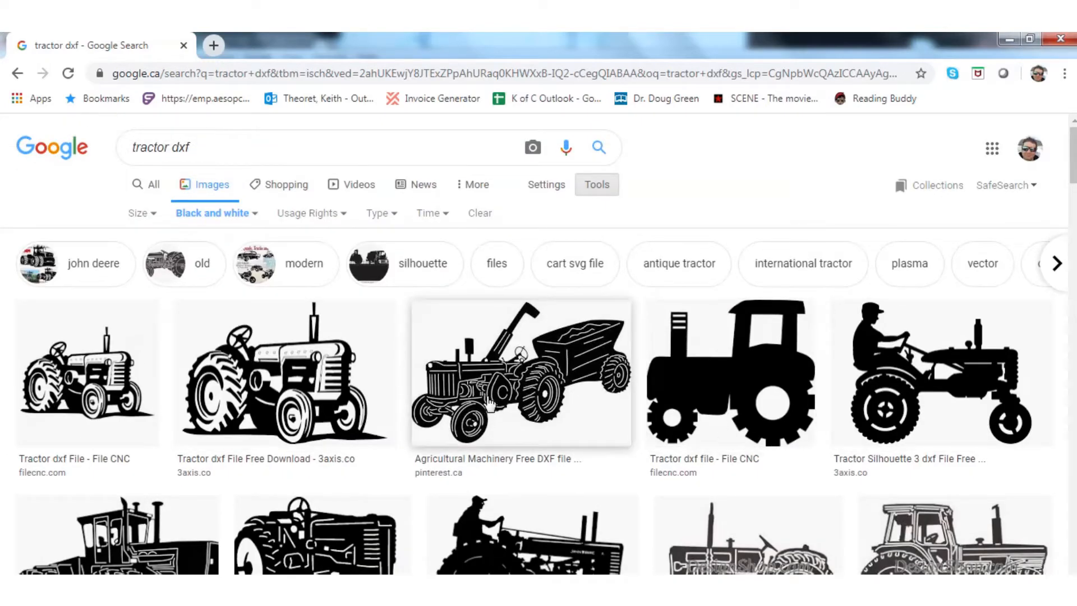
scroll(489, 403, "down", 9)
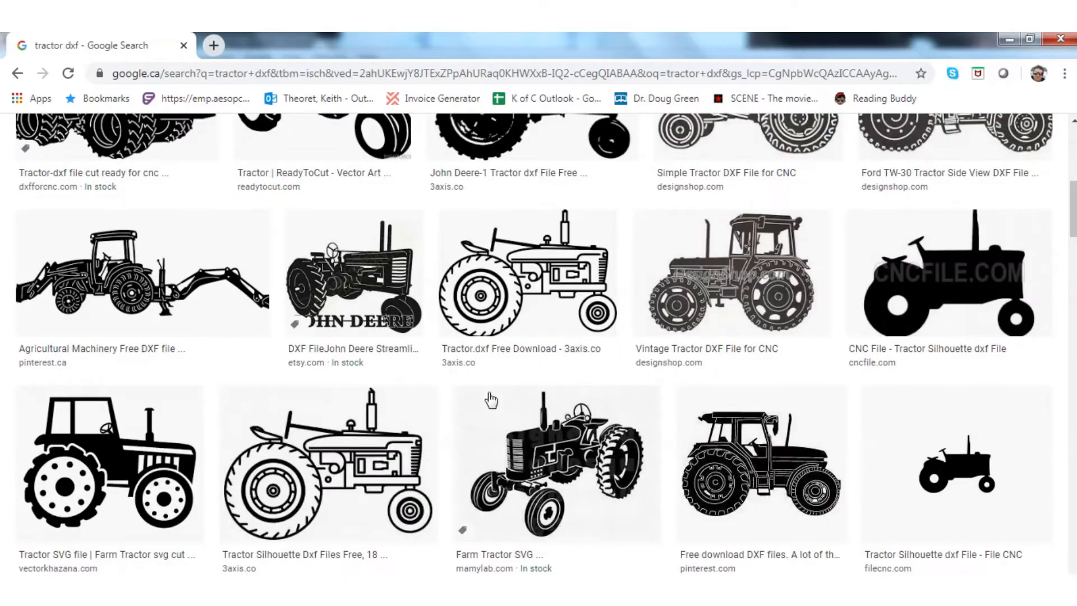
scroll(491, 398, "down", 10)
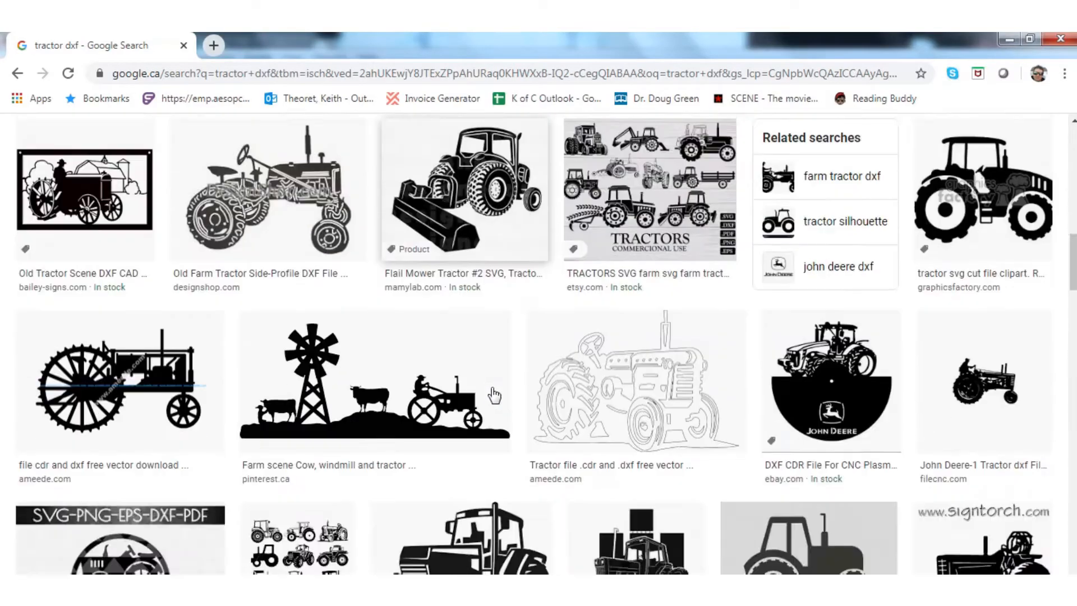
scroll(462, 364, "up", 18)
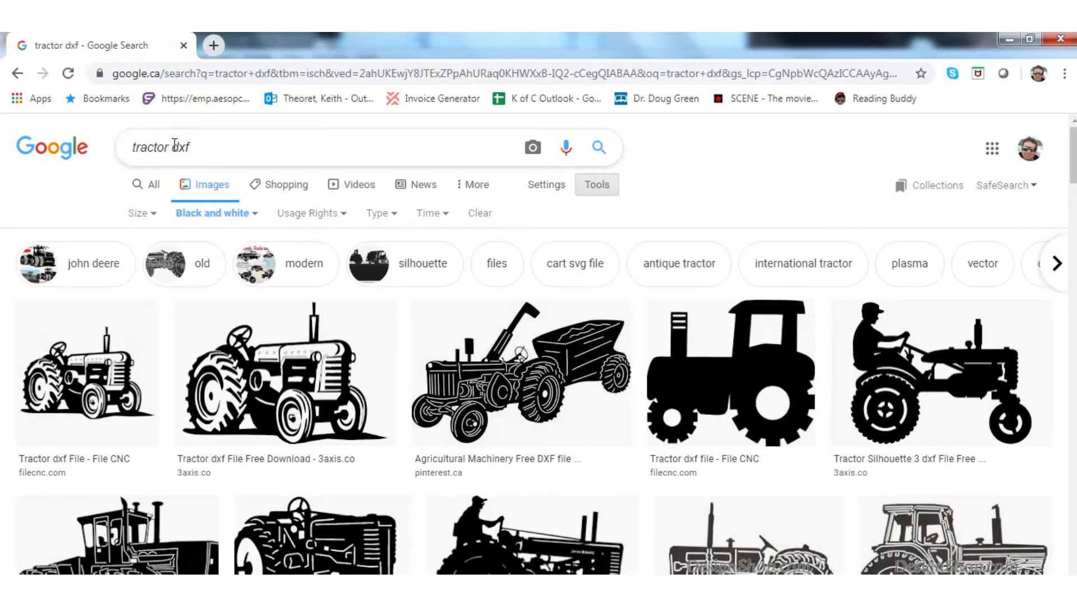
Replace "dxf" in the image search with "vector" and run the search for "tractor vector".
double_click(175, 145)
type("vector")
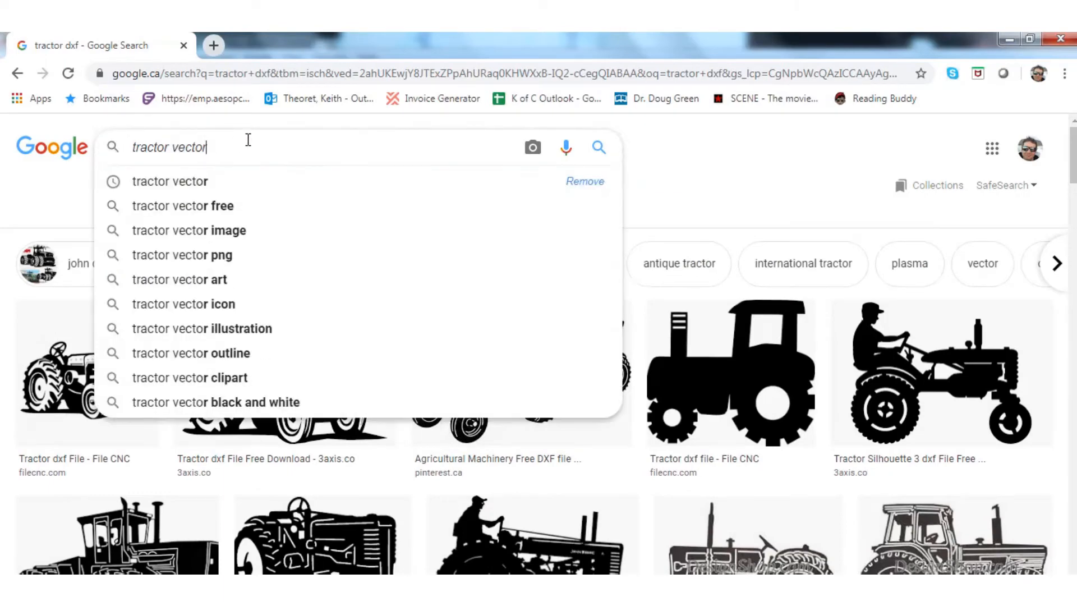
key("Return")
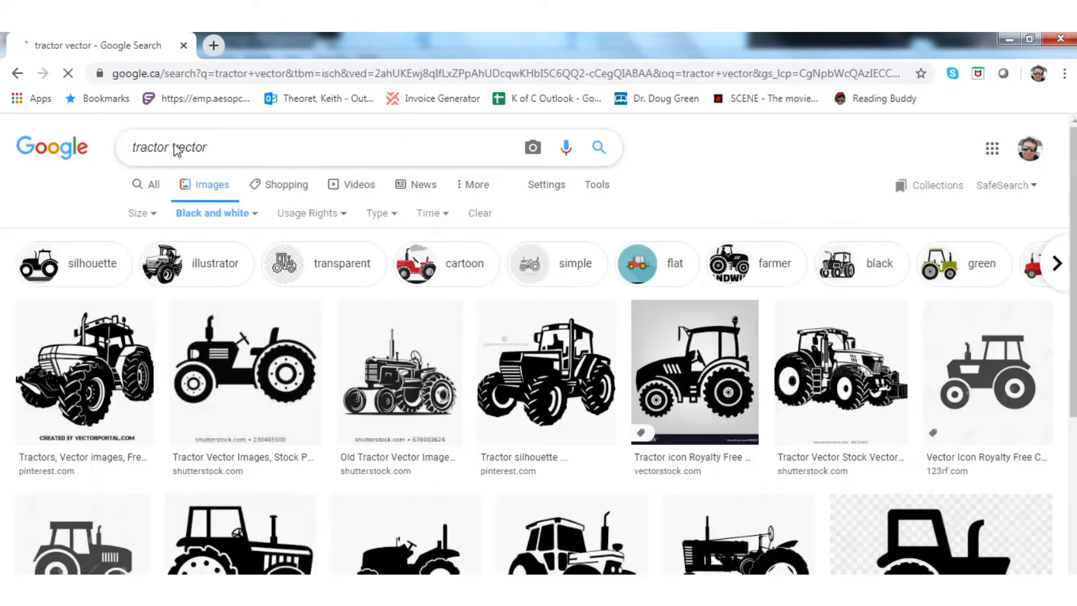
Look through the "tractor vector" images and open the preview of the Pinterest tractor silhouette in the first row.
scroll(837, 350, "down", 3)
scroll(837, 350, "down", 15)
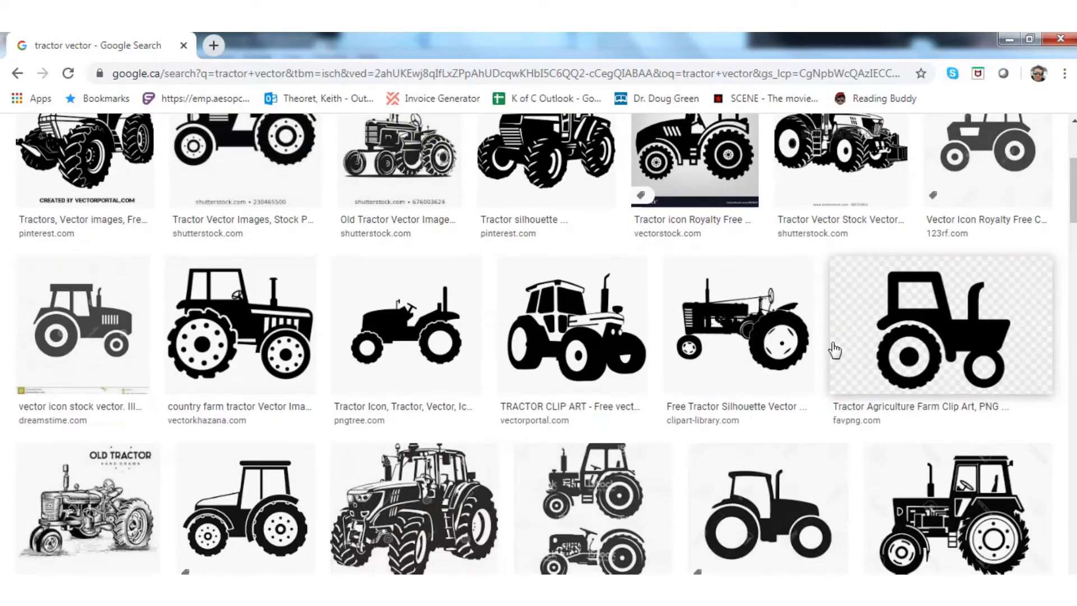
scroll(834, 350, "up", 18)
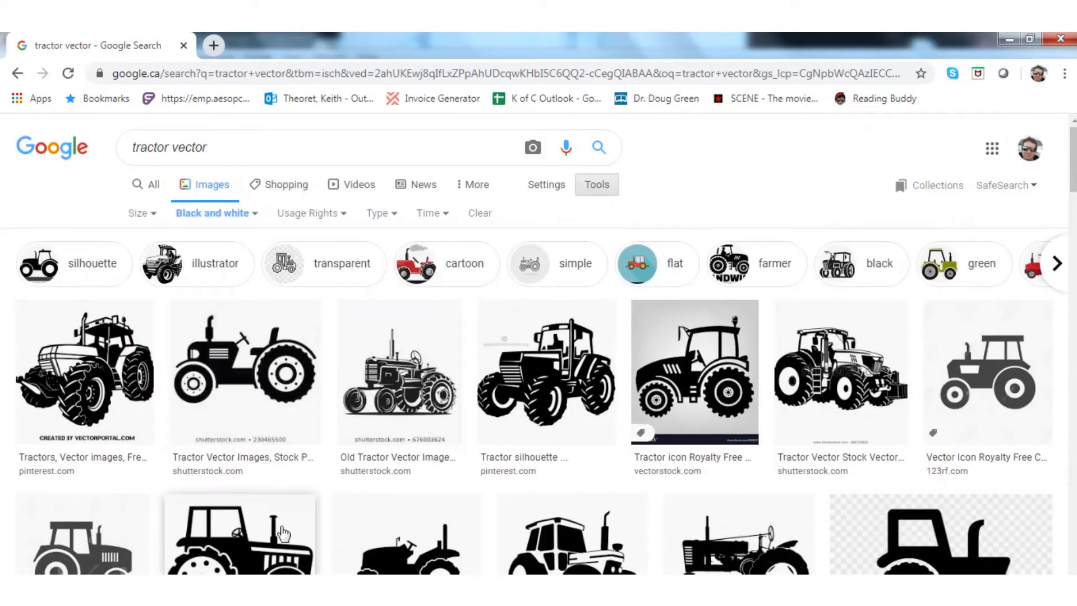
left_click(555, 403)
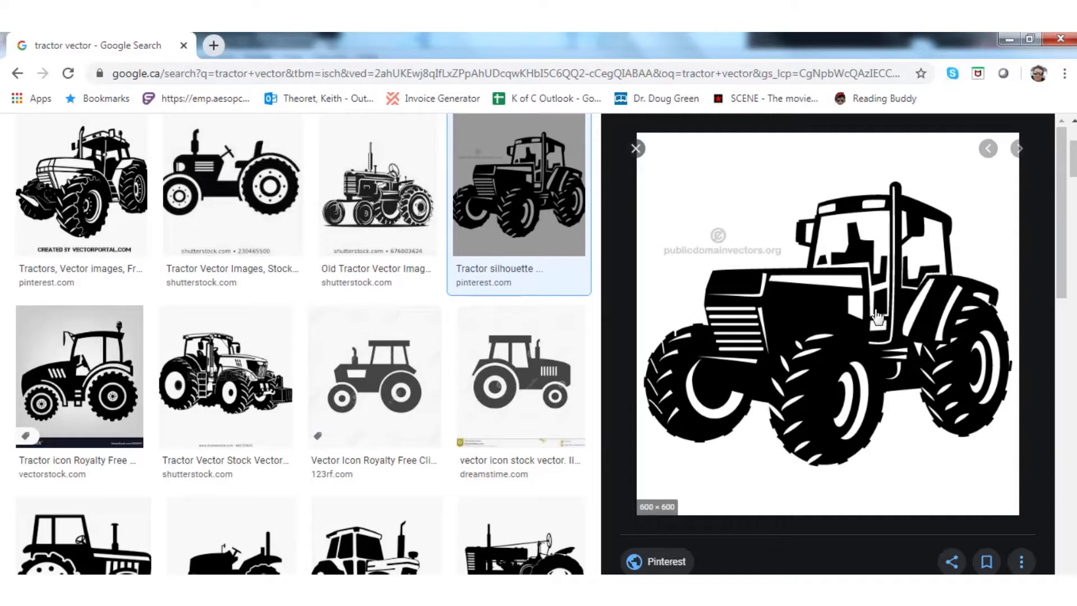
Save the previewed tractor silhouette as a PNG image named "tractor" in the torchmate tutorial folder, overwriting the existing file.
right_click(869, 320)
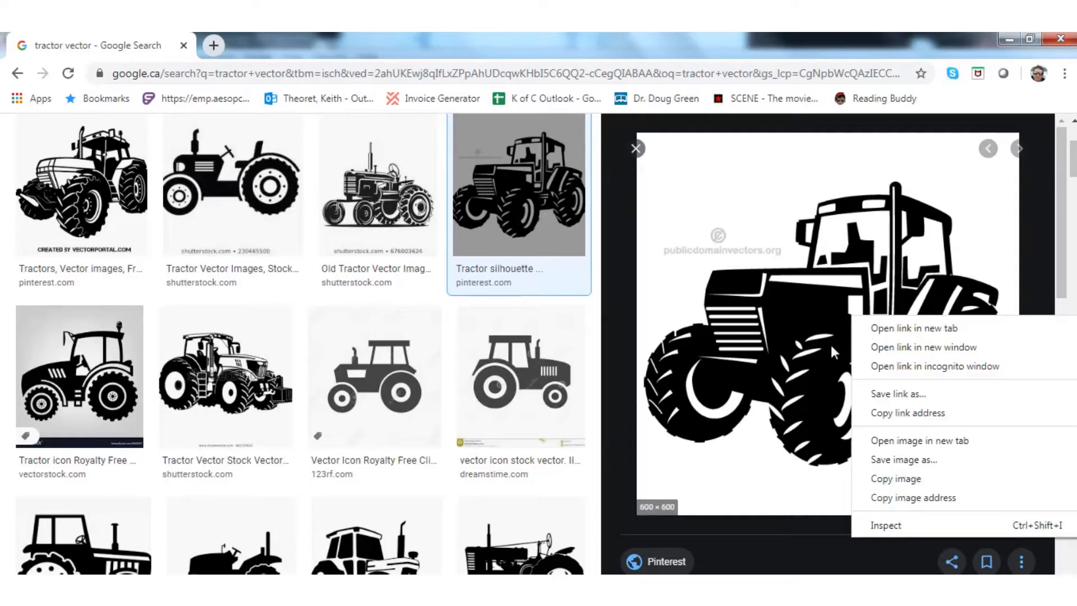
left_click(915, 461)
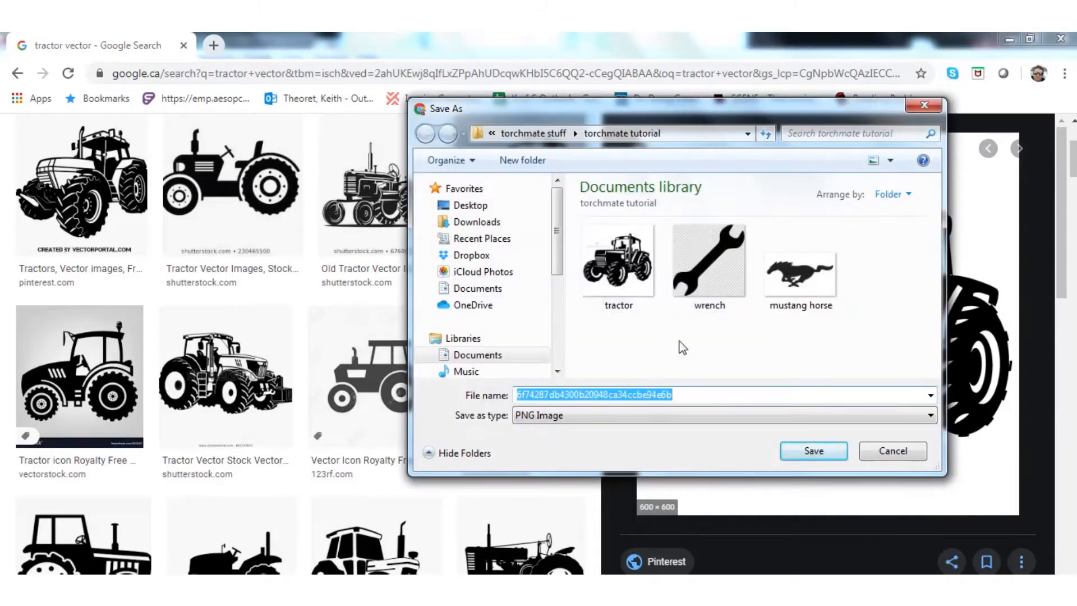
left_click_drag(695, 399, 515, 398)
type("trac")
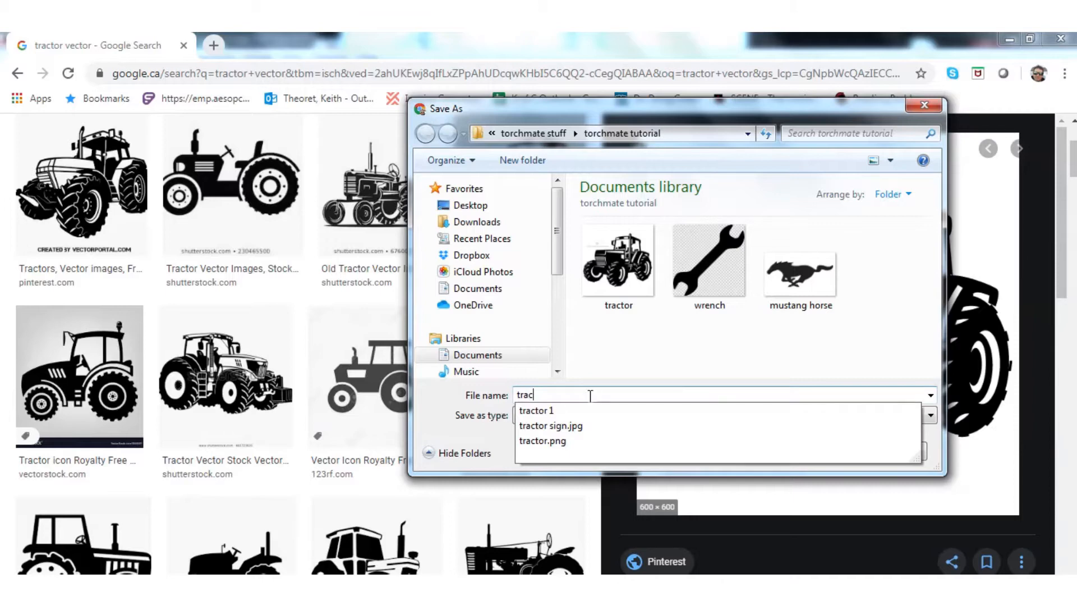
type("tr")
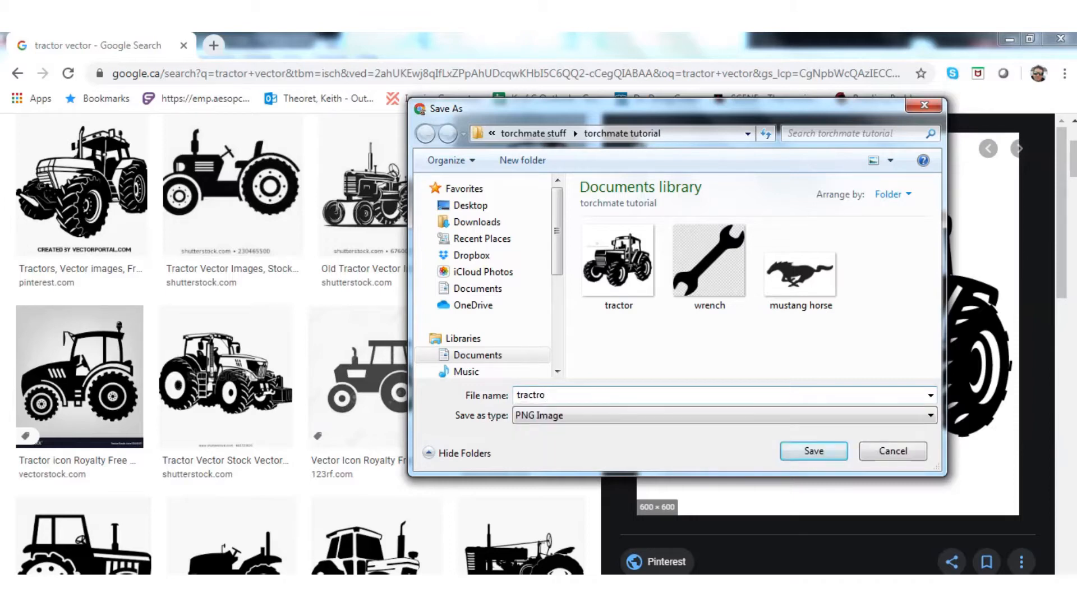
key("BackSpace")
type("or")
key("Return")
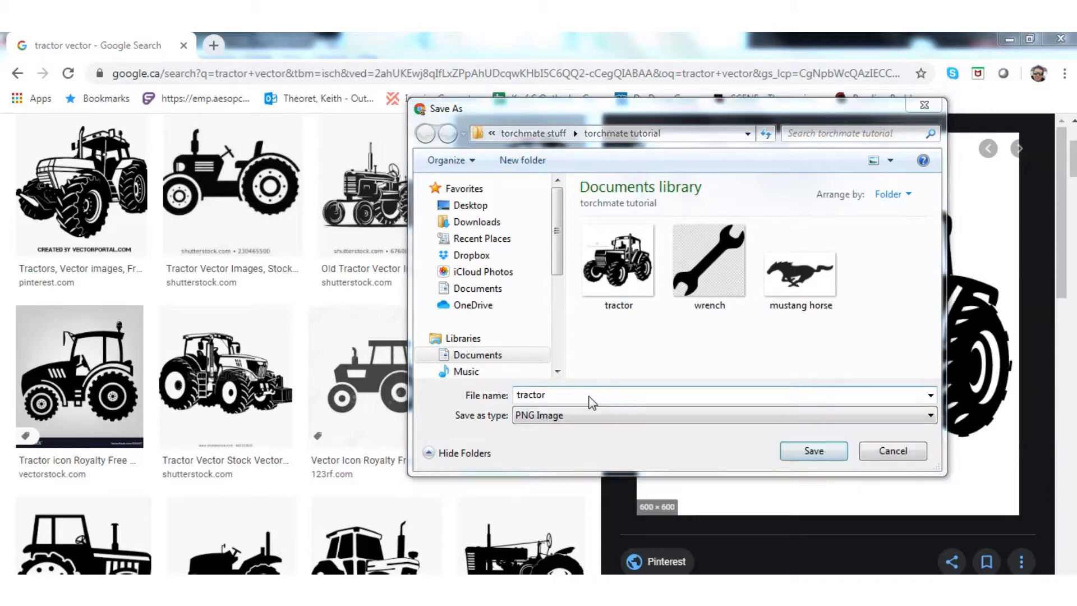
left_click(572, 335)
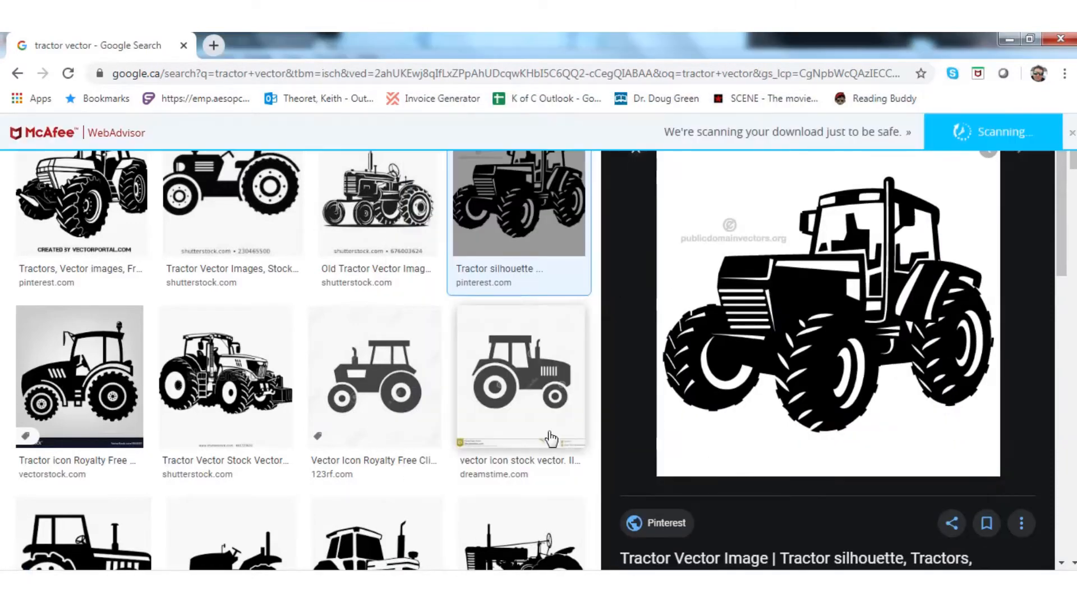
Look through more of the "tractor vector" image results for other usable tractor silhouettes.
scroll(301, 368, "down", 3)
scroll(299, 365, "down", 2)
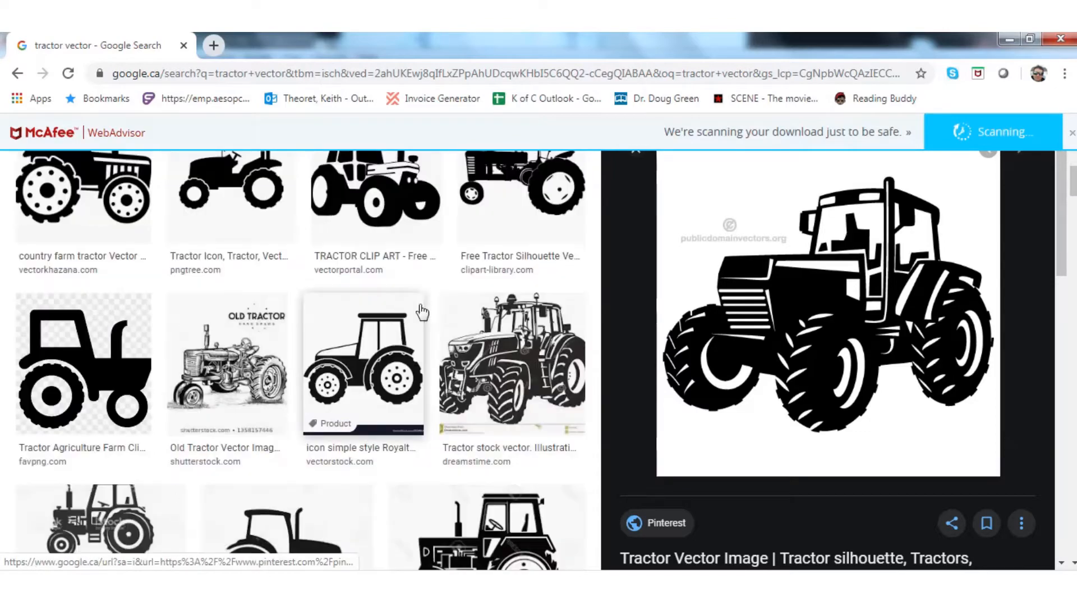
scroll(420, 466, "down", 4)
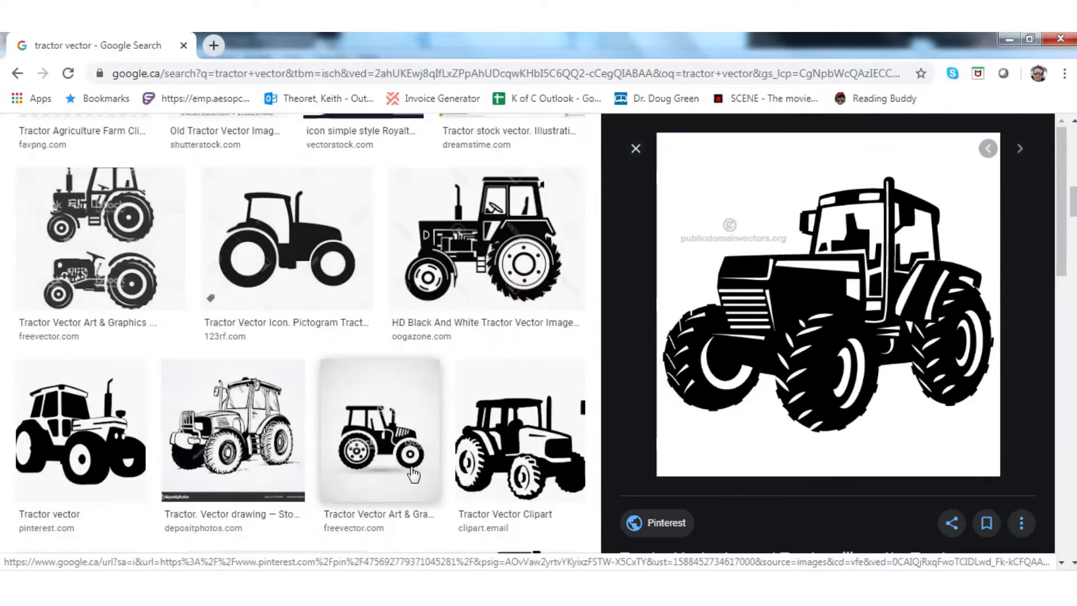
scroll(422, 446, "up", 1)
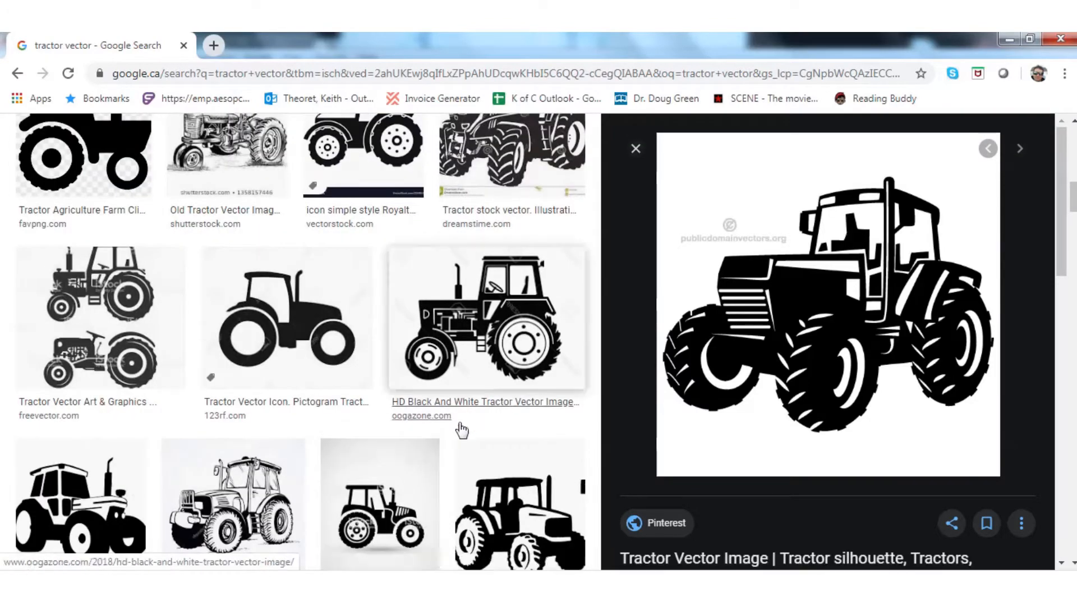
scroll(461, 430, "up", 3)
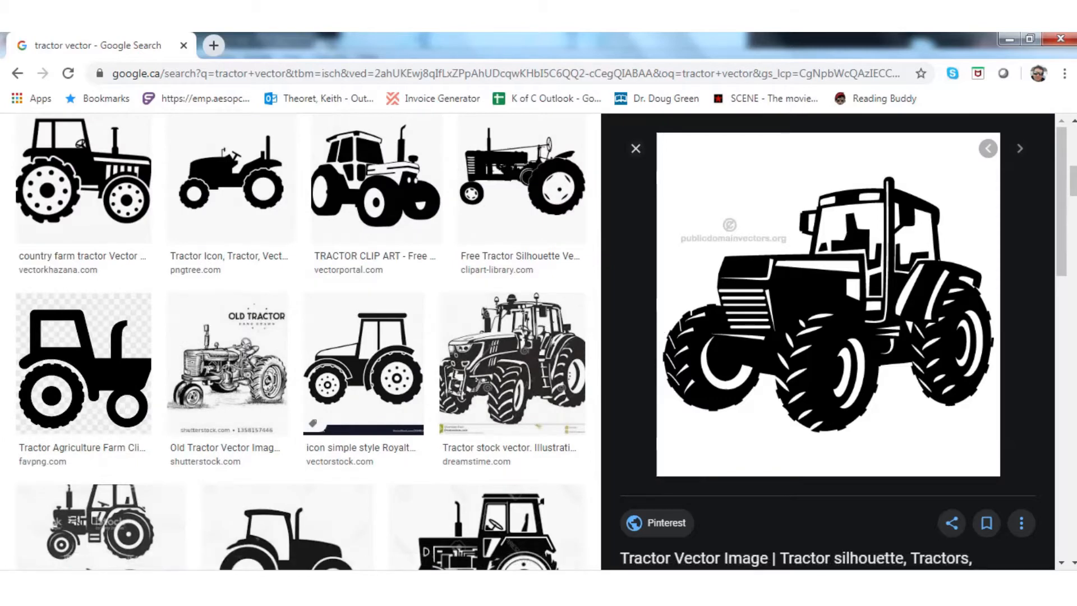
Switch to Torchmate and import the "tractor" image from the torchmate tutorial folder, placing it on the plate at about x 11.3, y 27.2 in.
left_click(1009, 39)
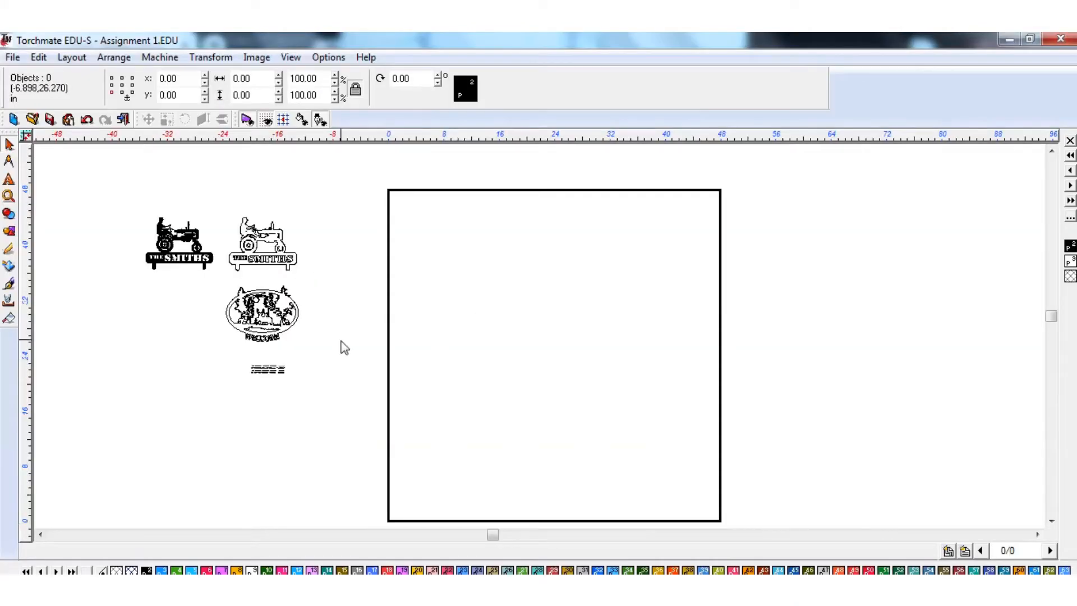
left_click(13, 57)
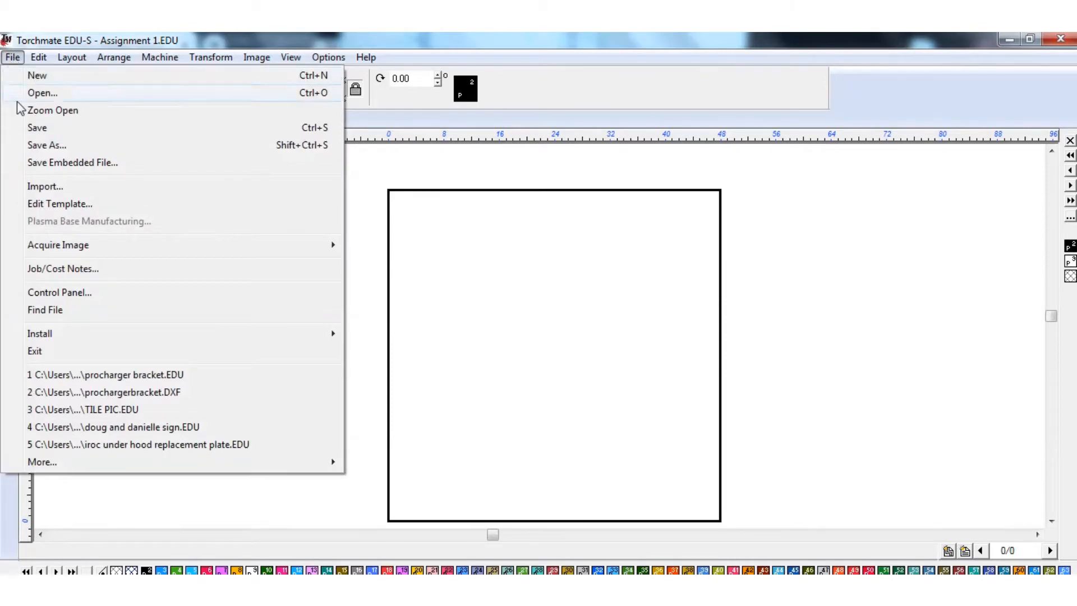
left_click(34, 186)
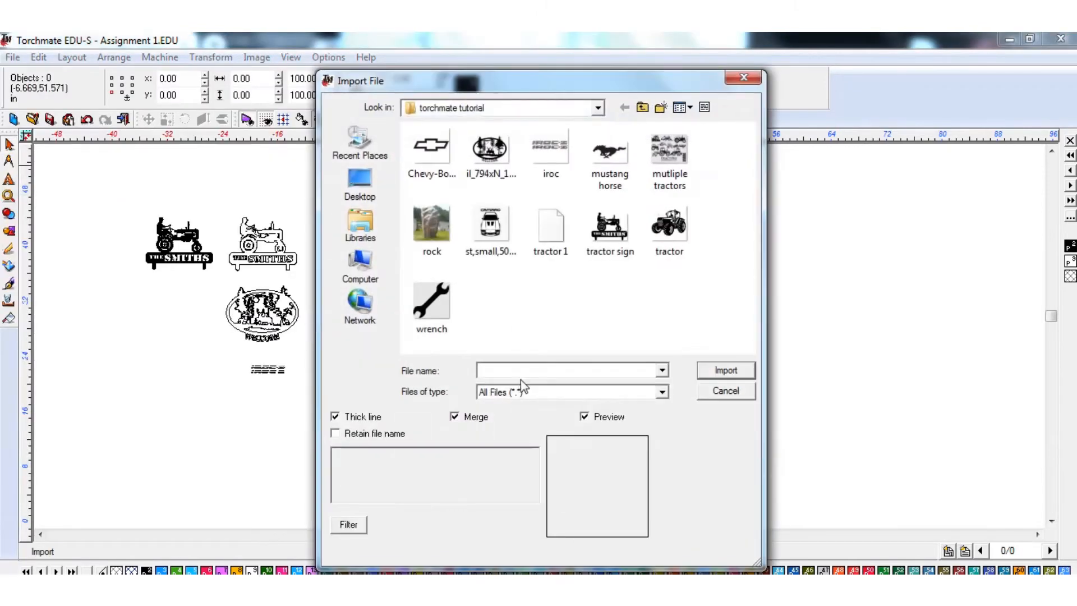
left_click(679, 230)
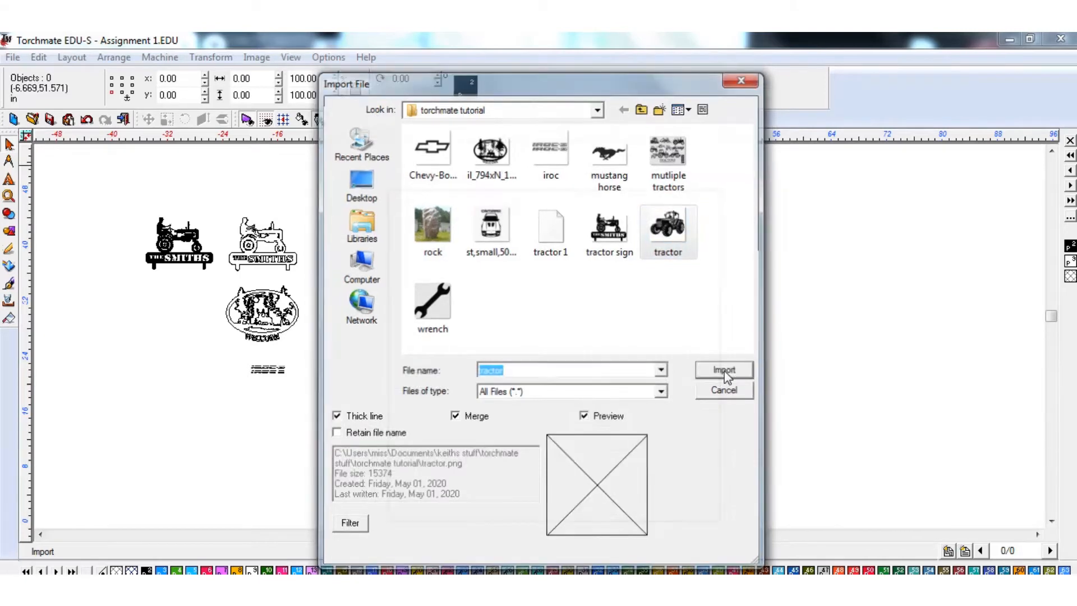
left_click(725, 371)
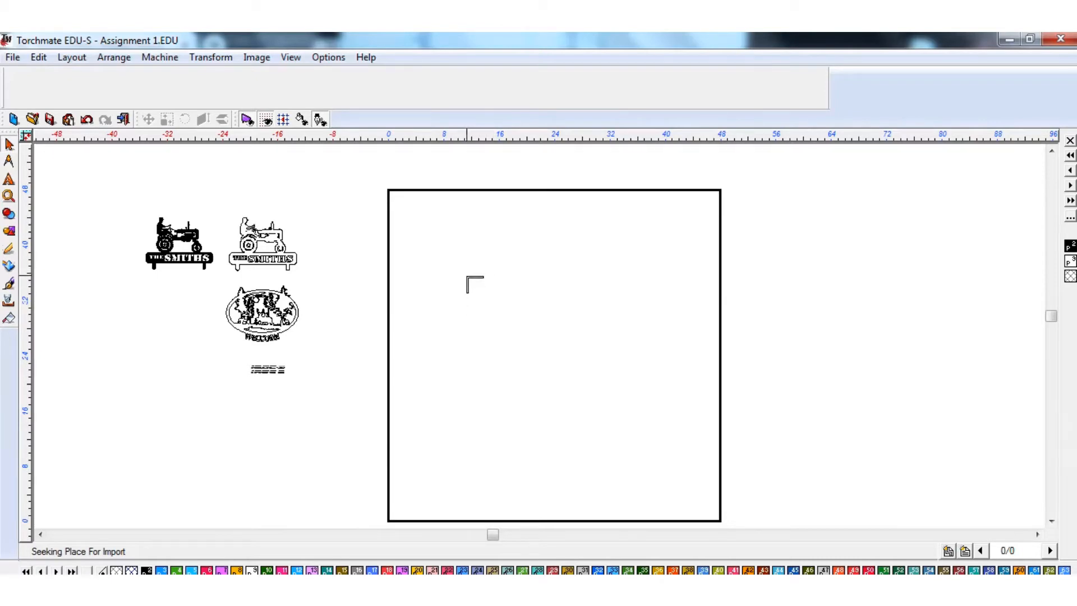
left_click(467, 276)
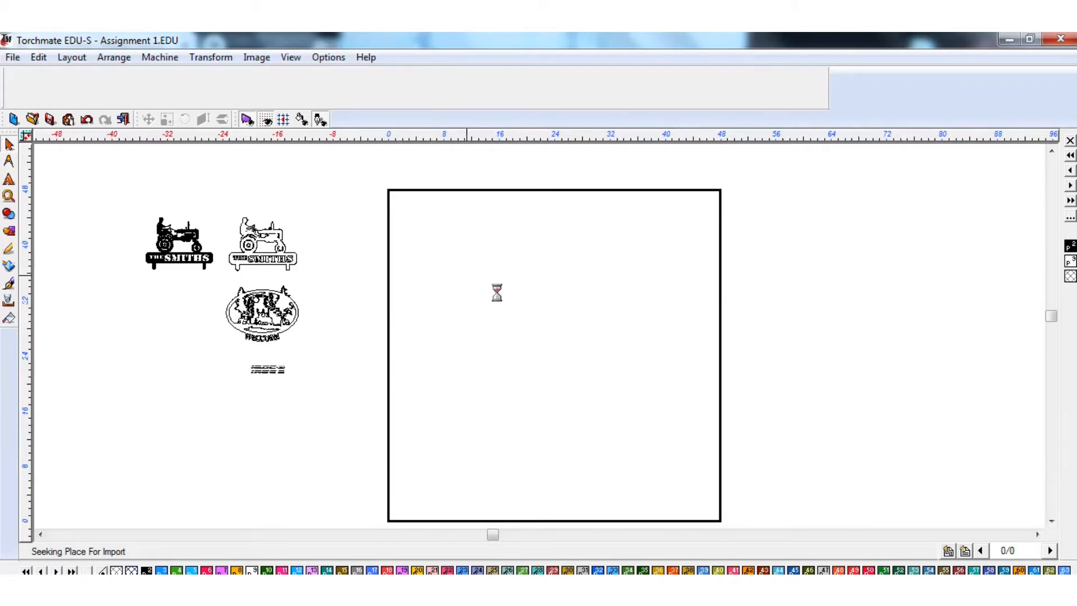
scroll(489, 285, "up", 5)
scroll(544, 345, "down", 1)
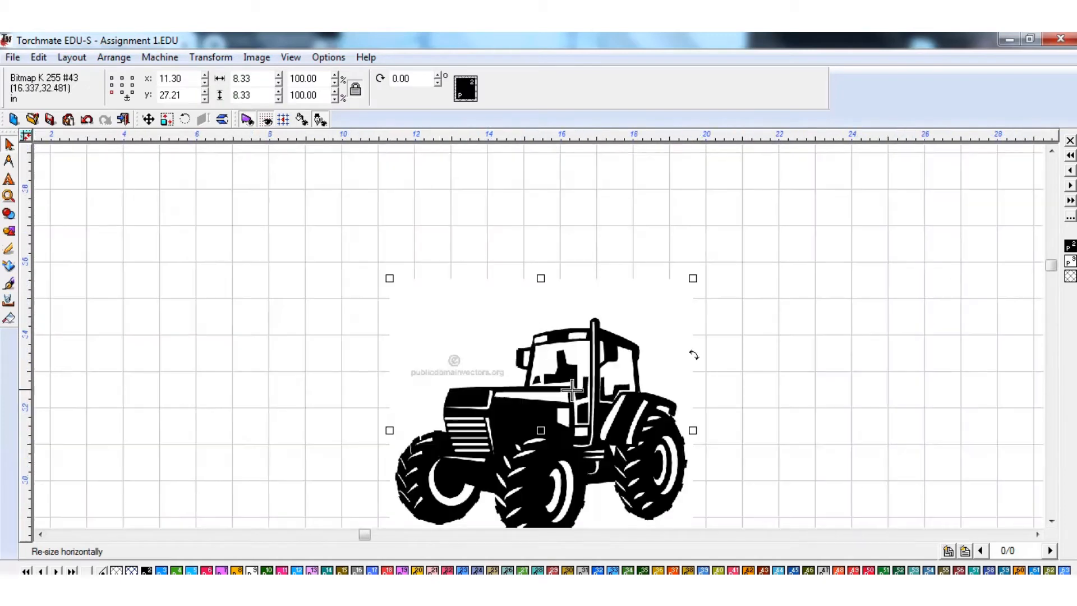
scroll(572, 390, "down", 3)
scroll(572, 389, "up", 1)
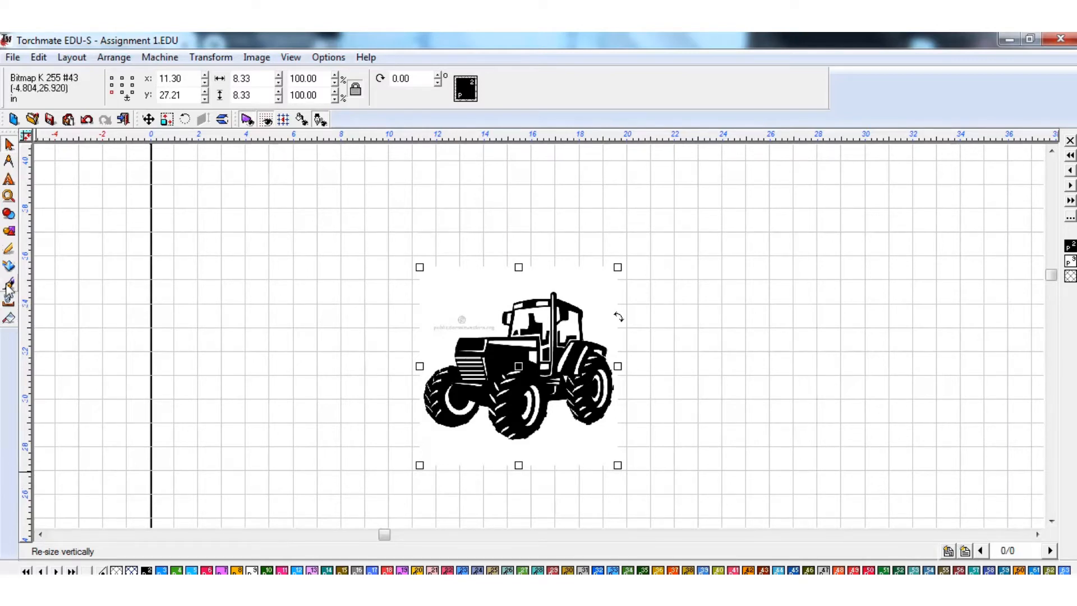
Vectorize the imported tractor bitmap with the LOGO-Complex with Detail preset, and close the vectorization mode.
left_click(768, 371)
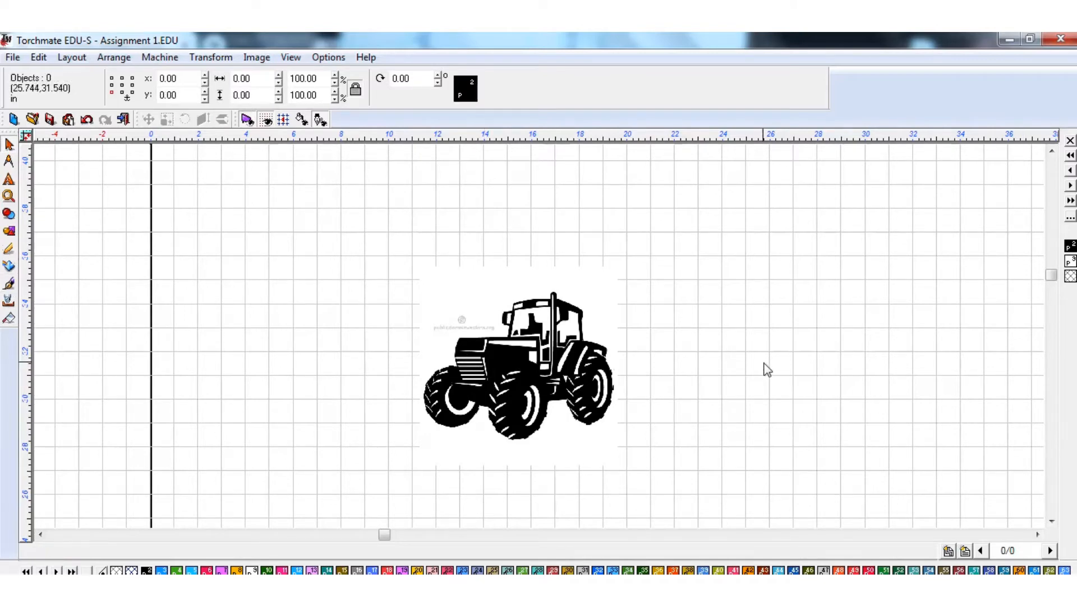
left_click(583, 353)
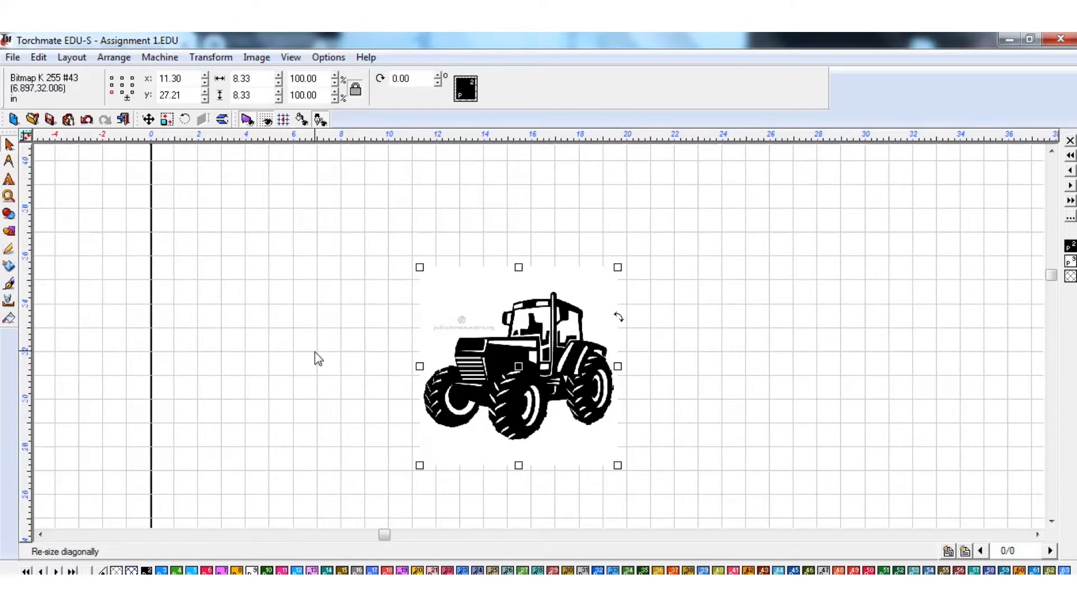
left_click(9, 267)
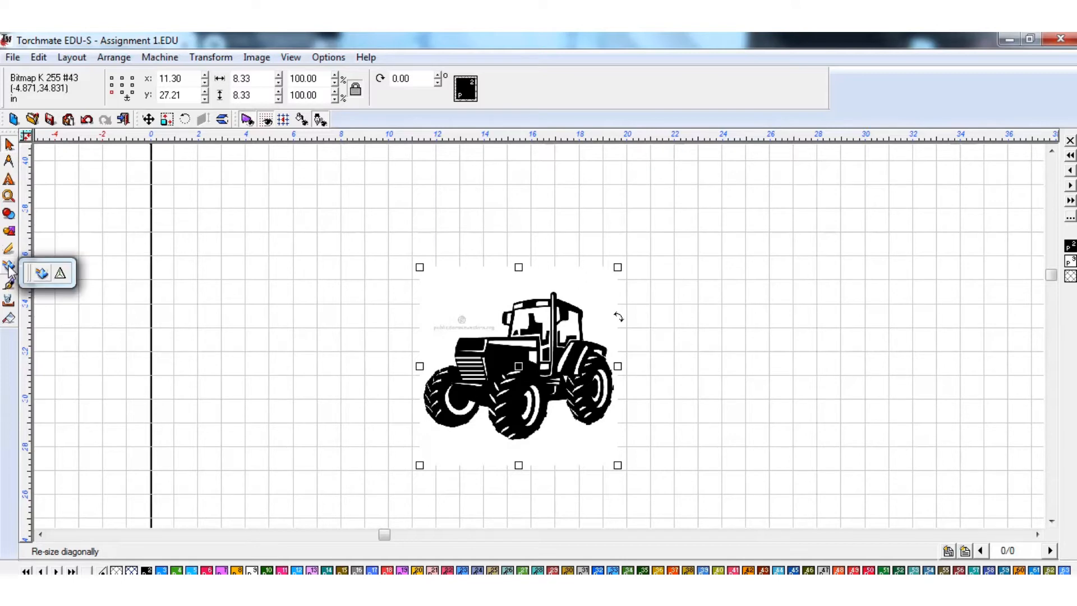
left_click(41, 274)
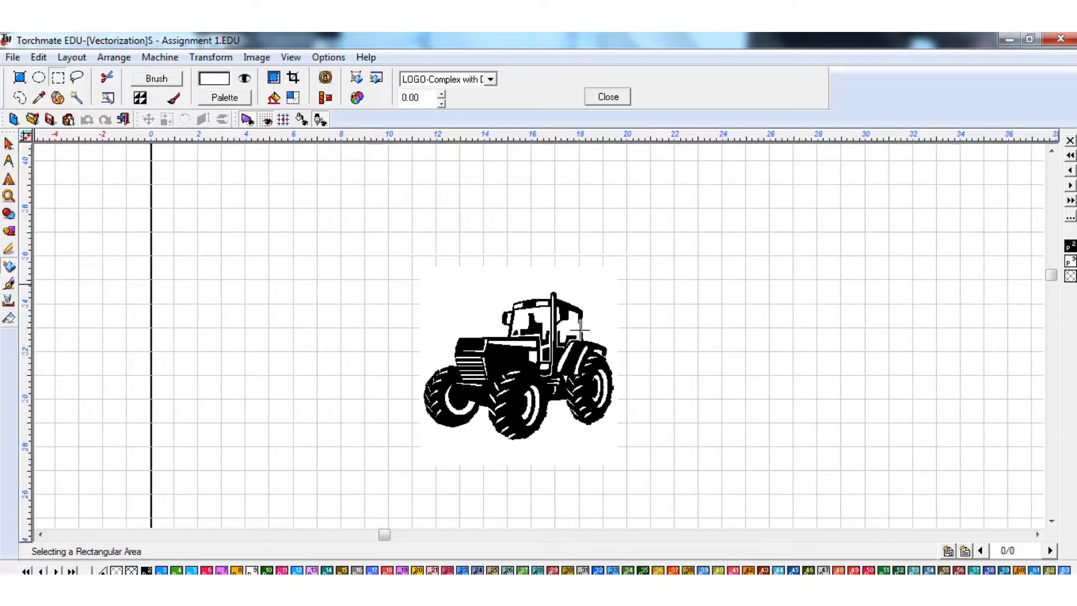
left_click(490, 79)
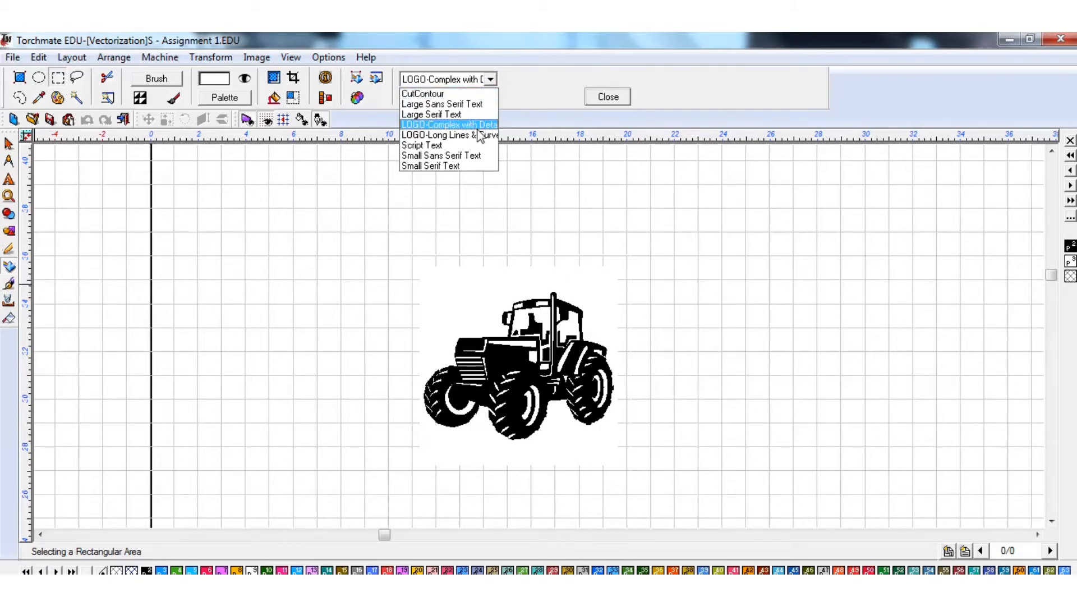
left_click(449, 124)
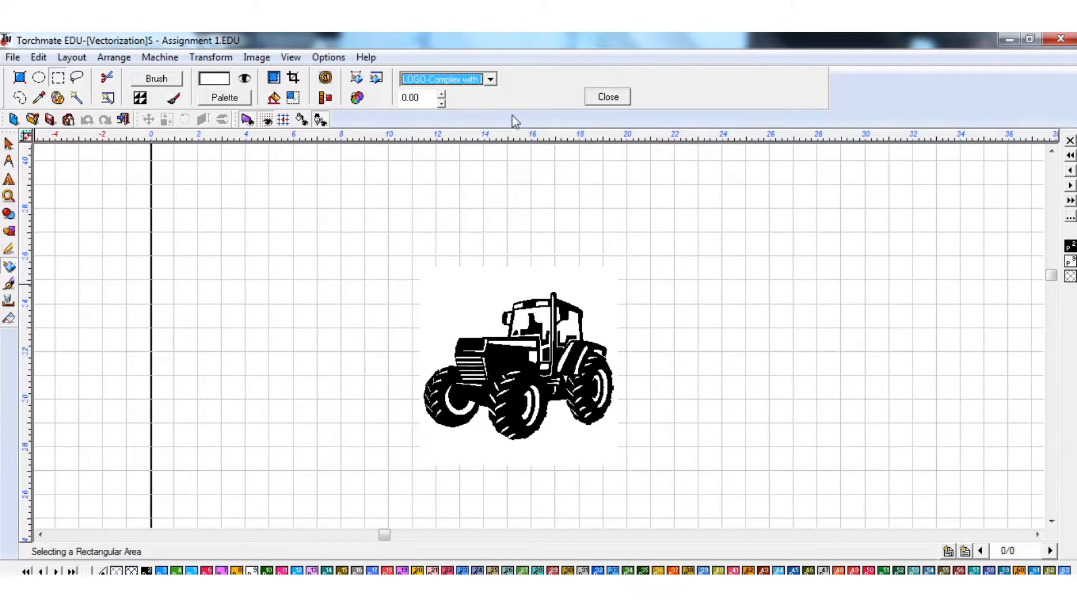
left_click(439, 79)
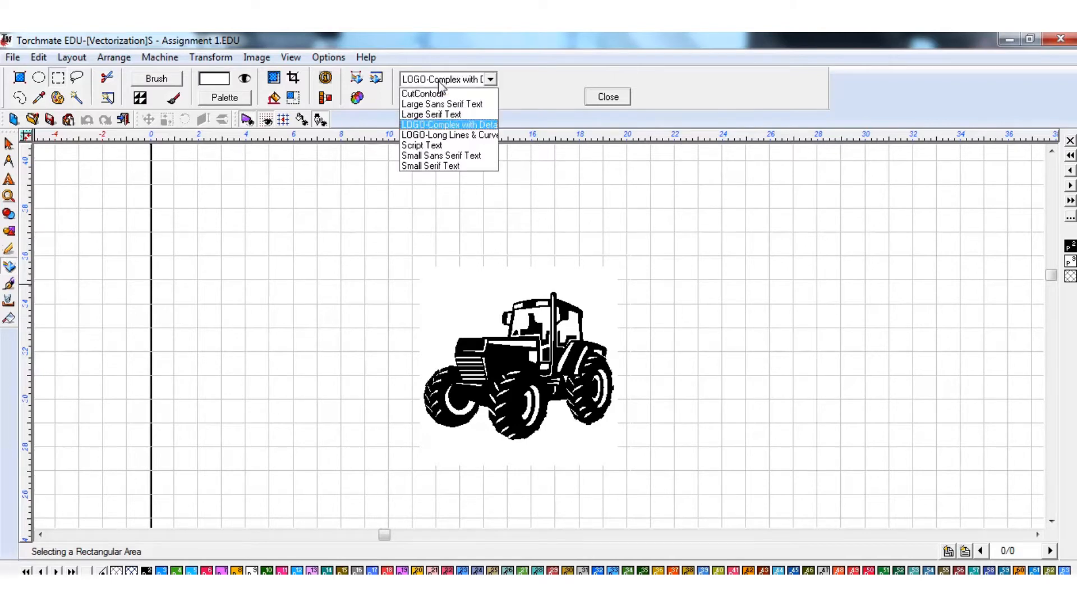
left_click(438, 82)
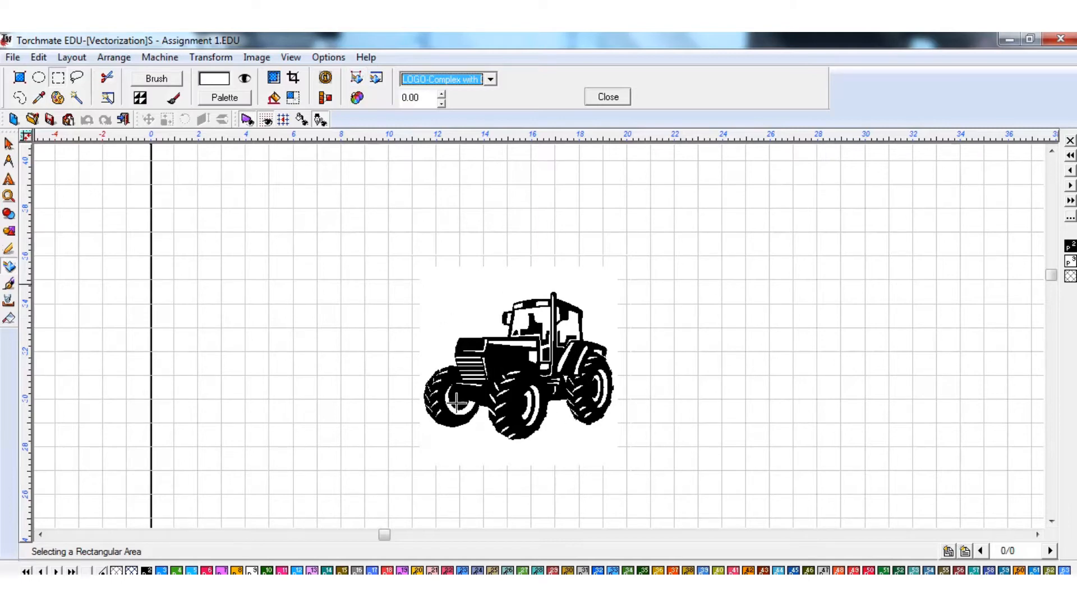
left_click(355, 80)
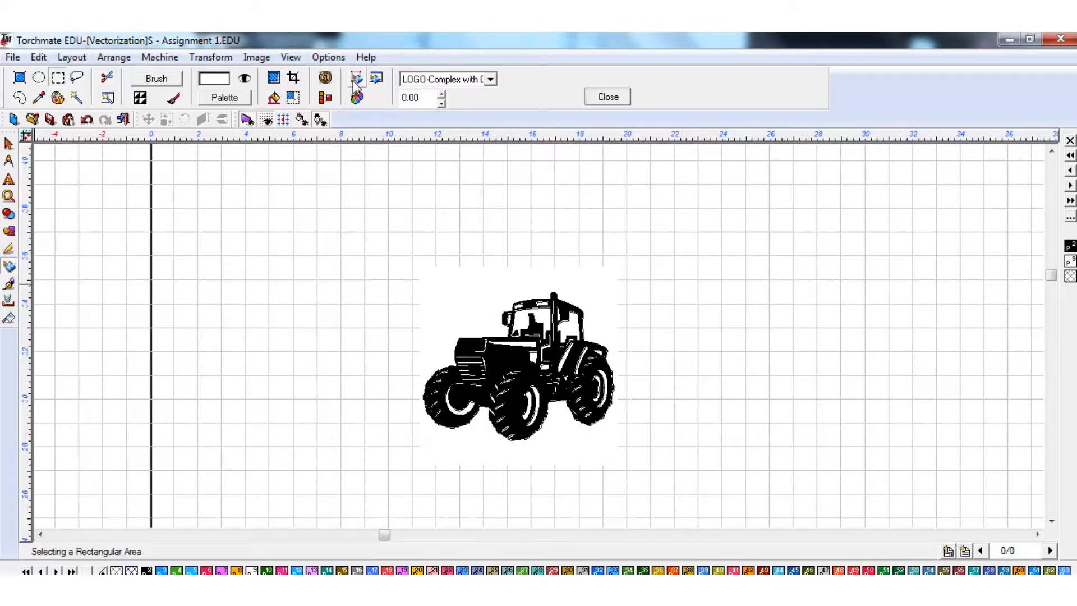
left_click(610, 96)
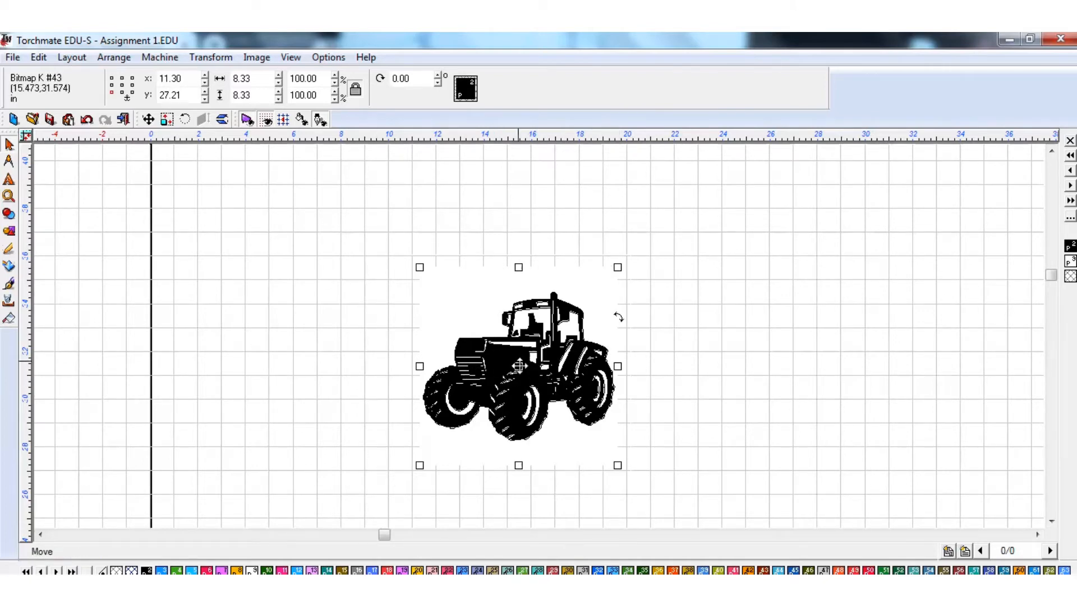
Move the tractor bitmap off its traced outline and delete the bitmap.
left_click_drag(519, 365, 835, 364)
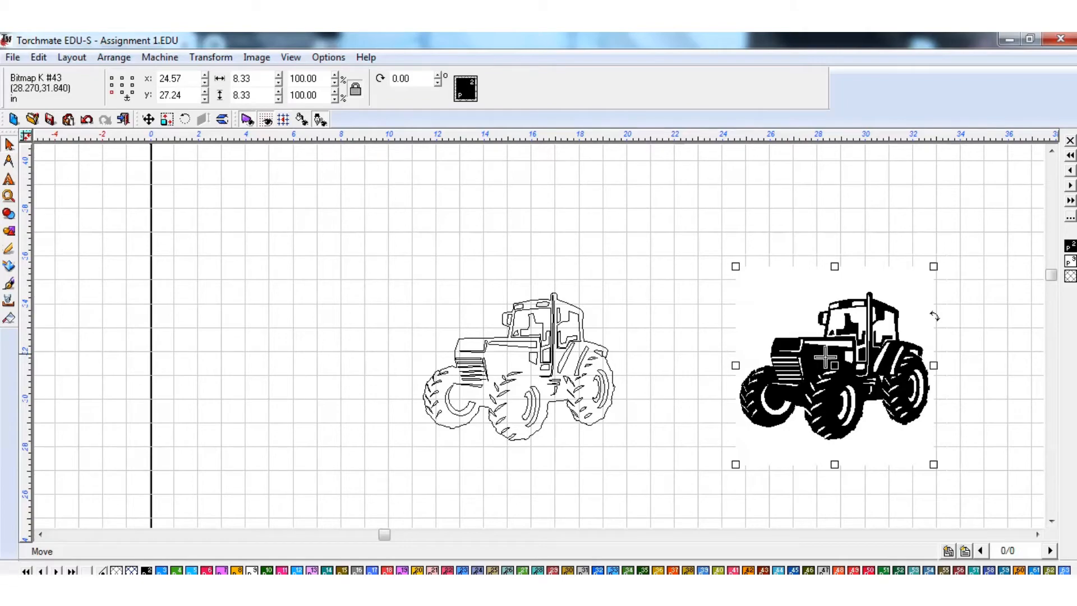
left_click_drag(836, 363, 252, 352)
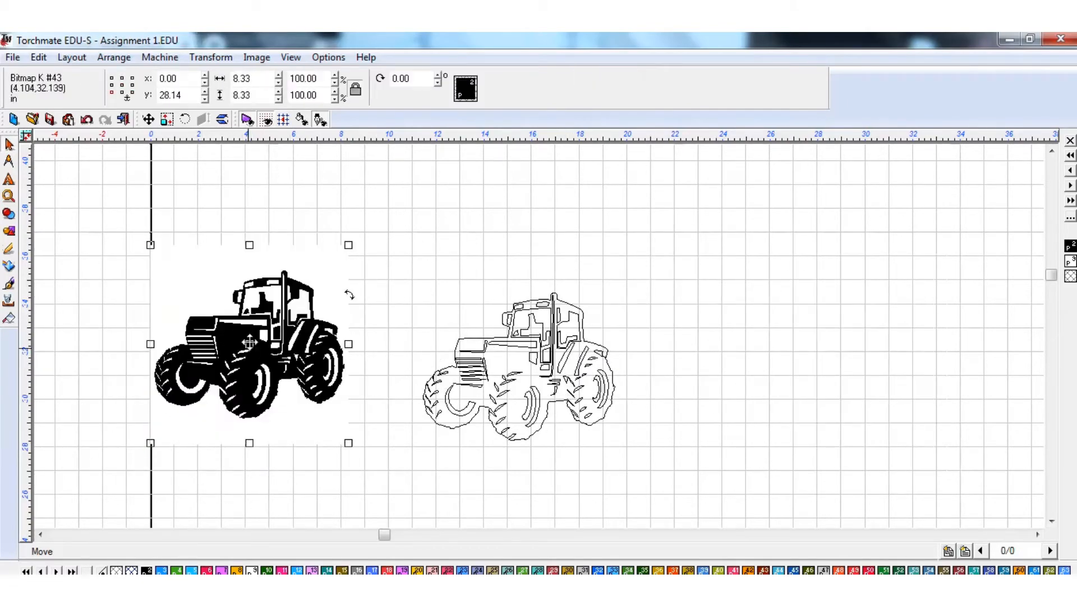
left_click_drag(517, 353, 773, 338)
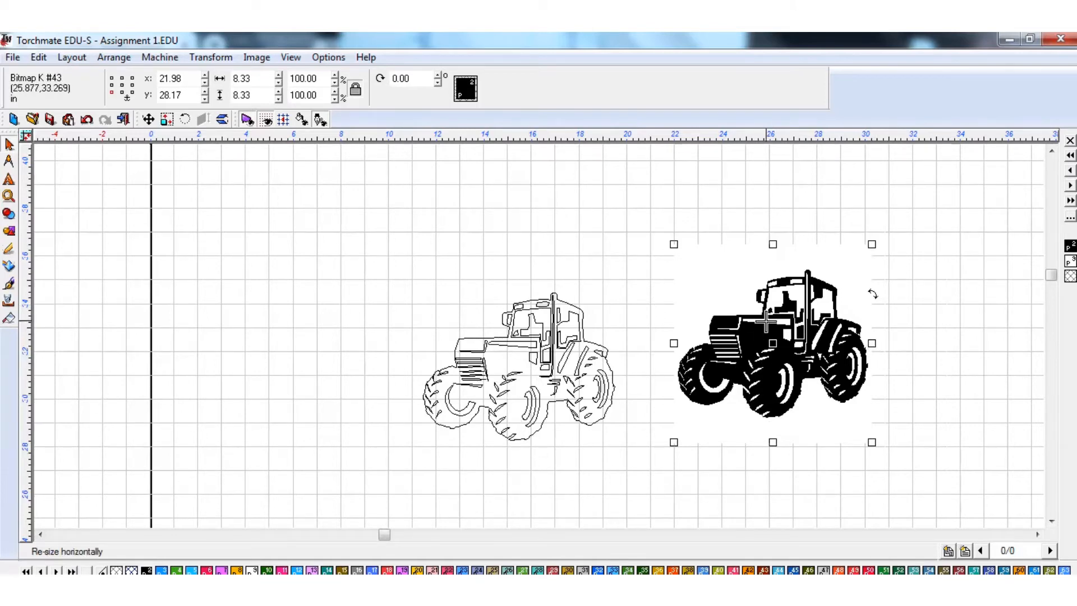
key("Delete")
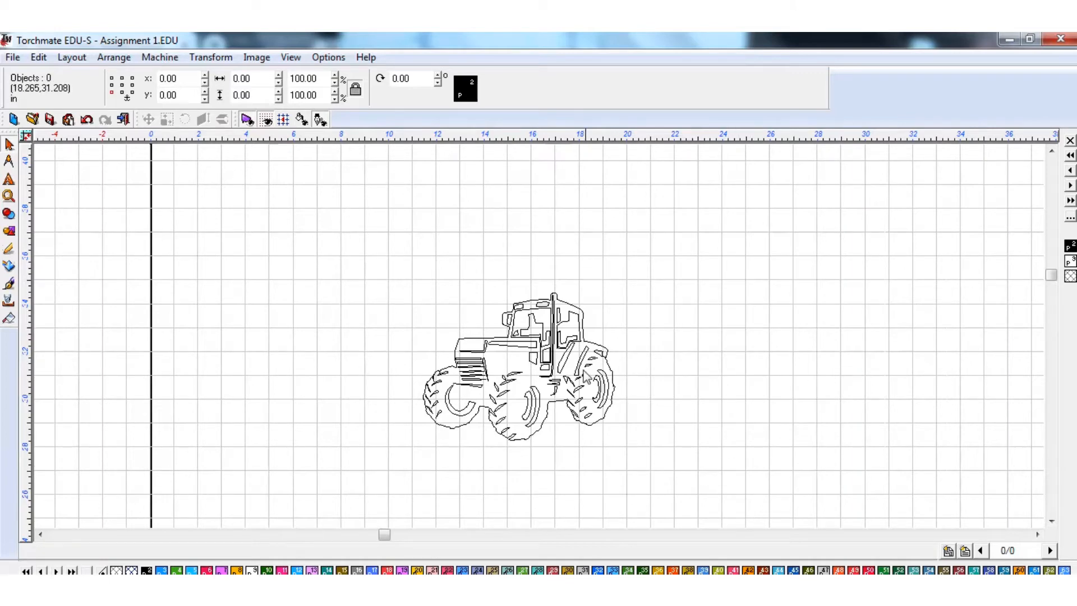
Enlarge the traced tractor outline to about 11.7 by 9.0 in and move it to about x 1.5, y 27.0 in.
left_click(551, 364)
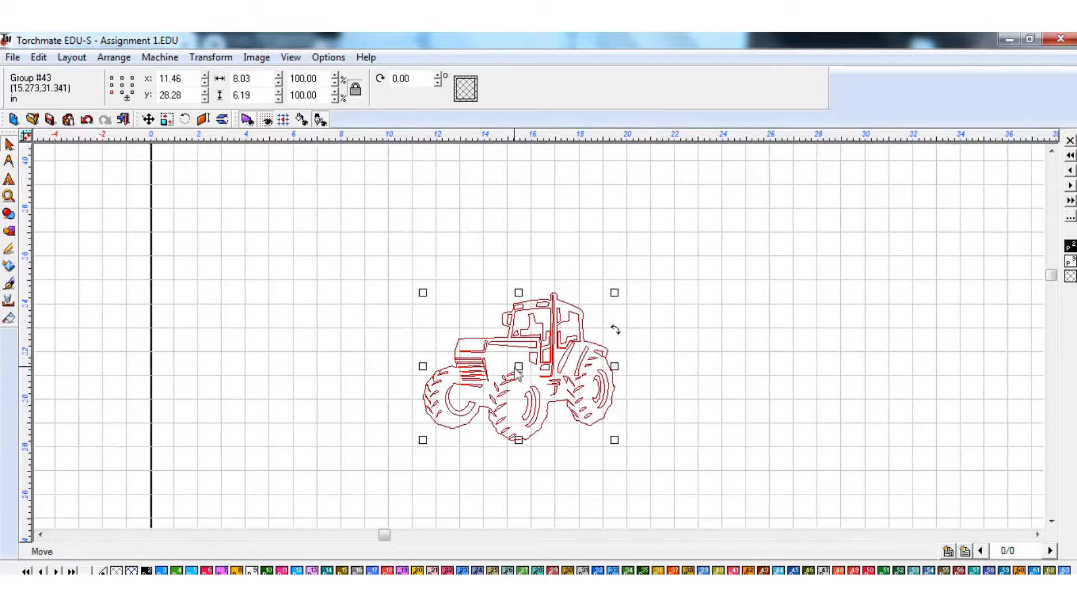
left_click_drag(519, 363, 577, 311)
left_click_drag(672, 241, 760, 224)
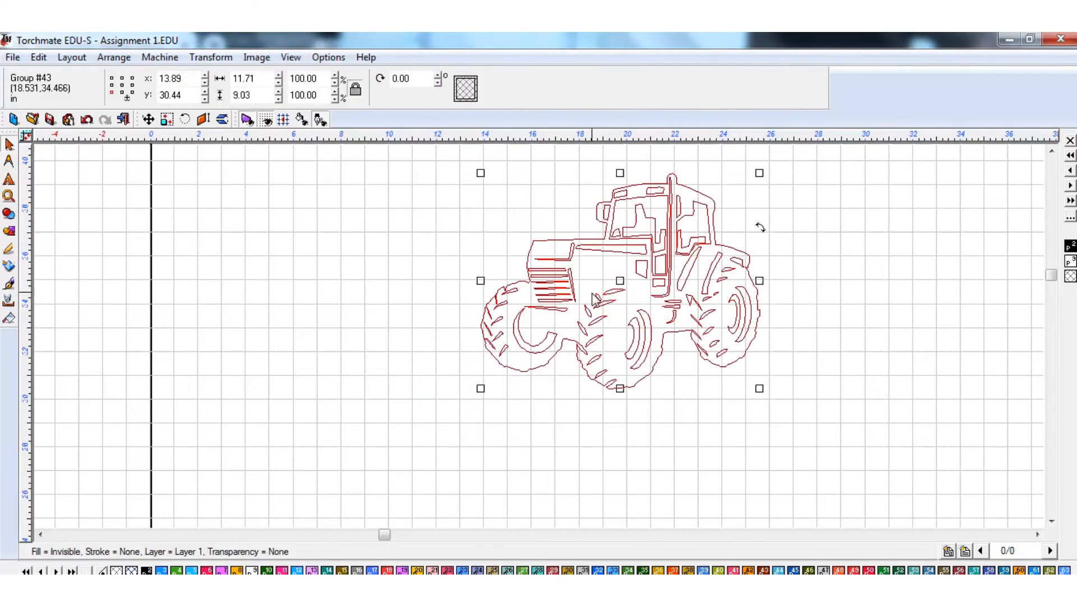
left_click_drag(619, 281, 325, 361)
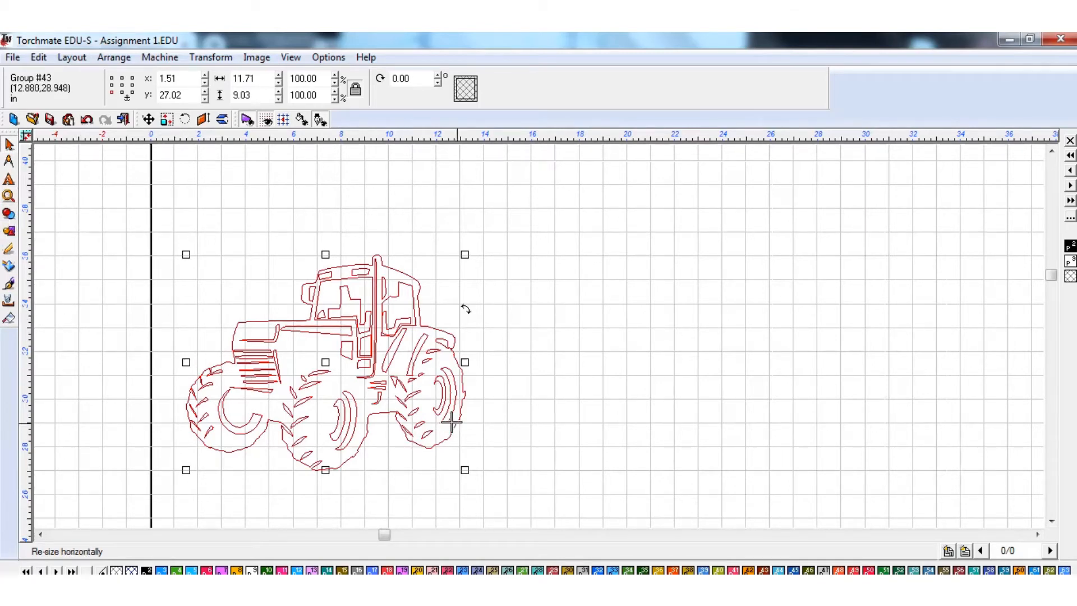
Import the "mustang horse" image from the torchmate tutorial folder, placing it on the plate at about x 22.1, y 34.8 in.
left_click(12, 58)
left_click(44, 186)
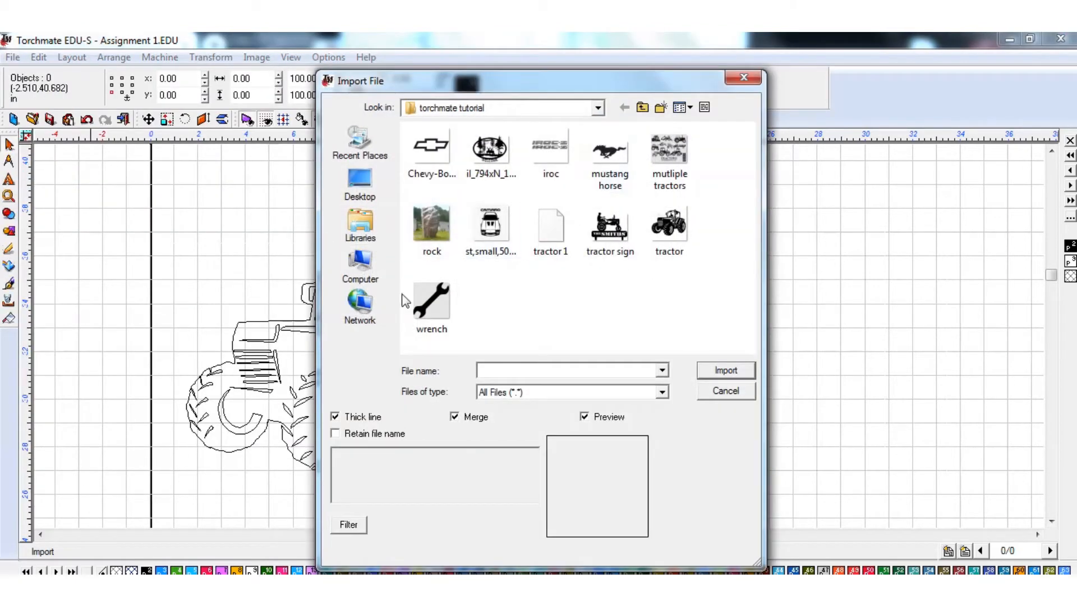
left_click(610, 165)
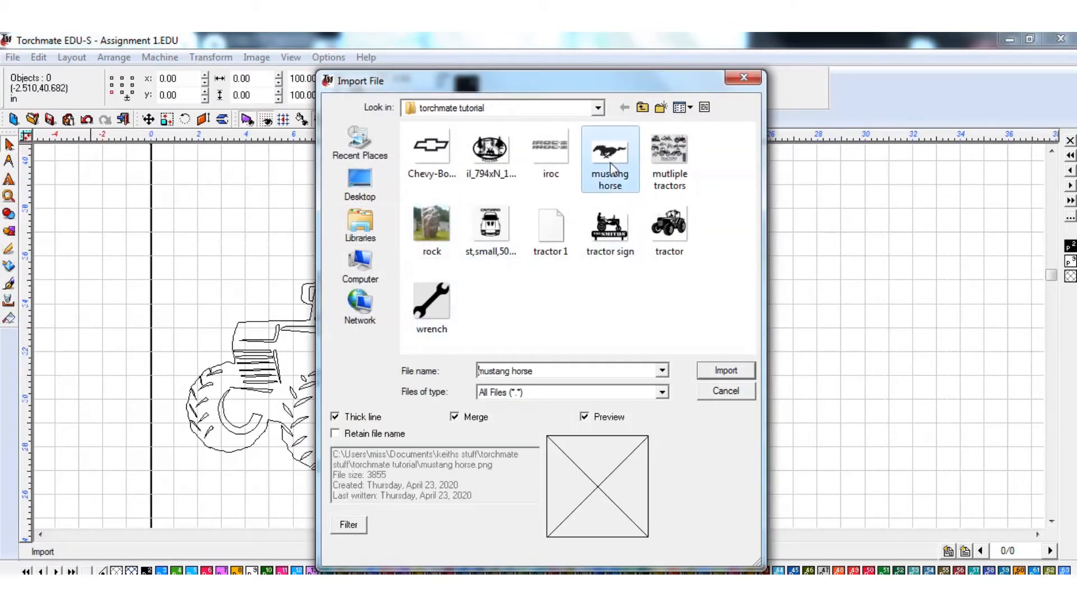
left_click(707, 372)
left_click(683, 237)
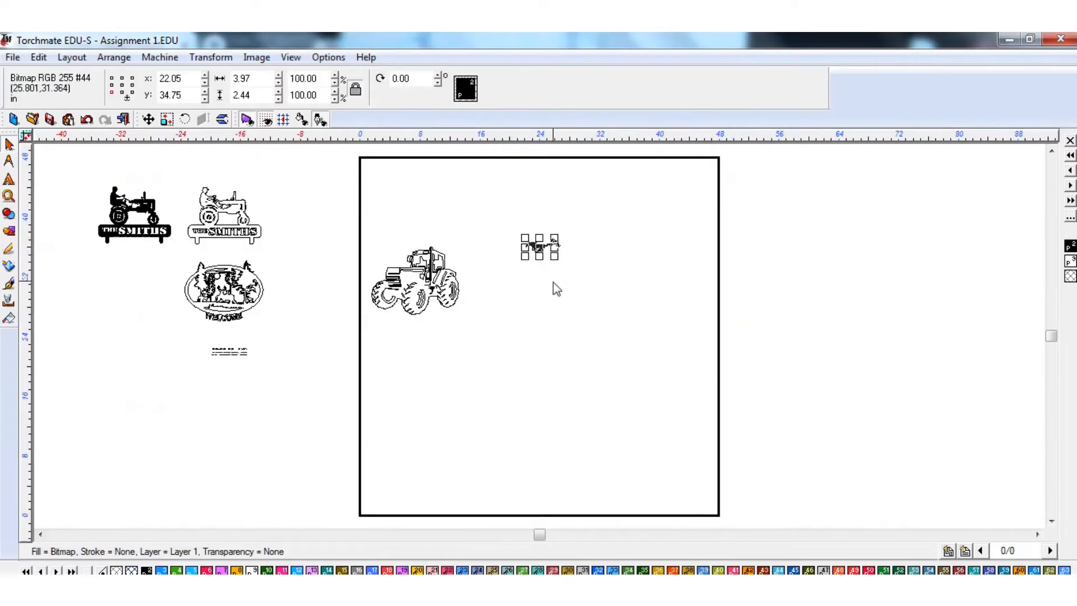
scroll(553, 281, "up", 5)
scroll(533, 341, "down", 1)
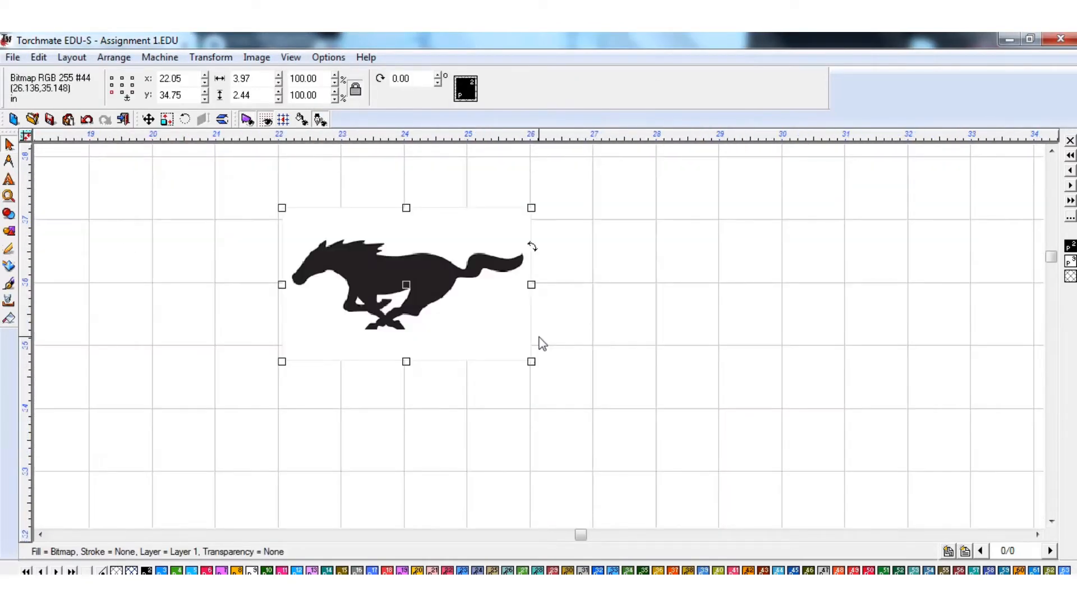
Vectorize the mustang bitmap with the LOGO-Complex with Detail preset, and delete the bitmap from over its traced outline.
left_click(8, 265)
left_click(41, 271)
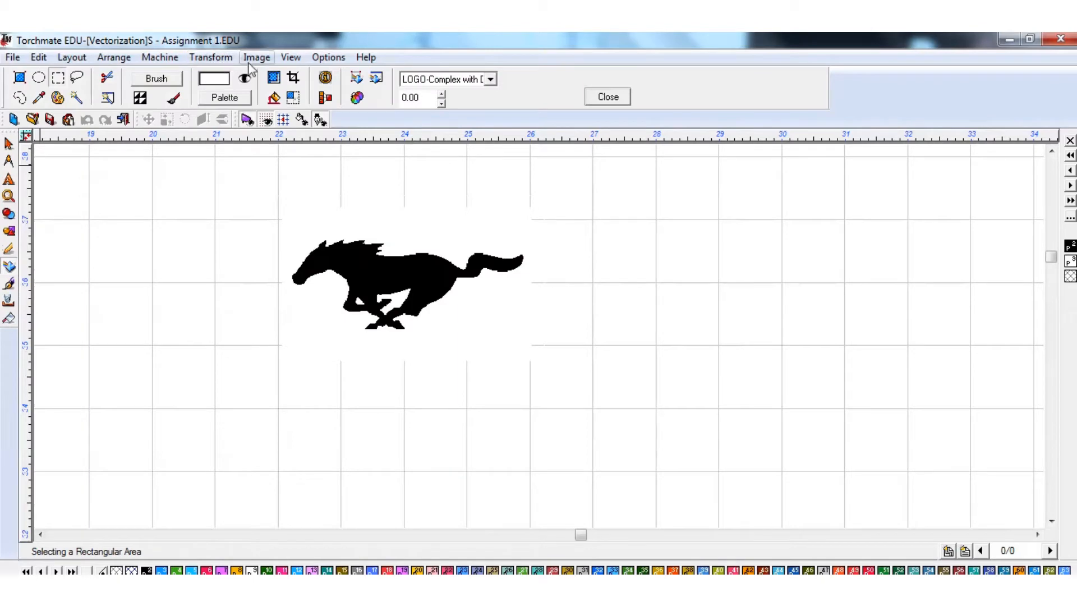
left_click(356, 78)
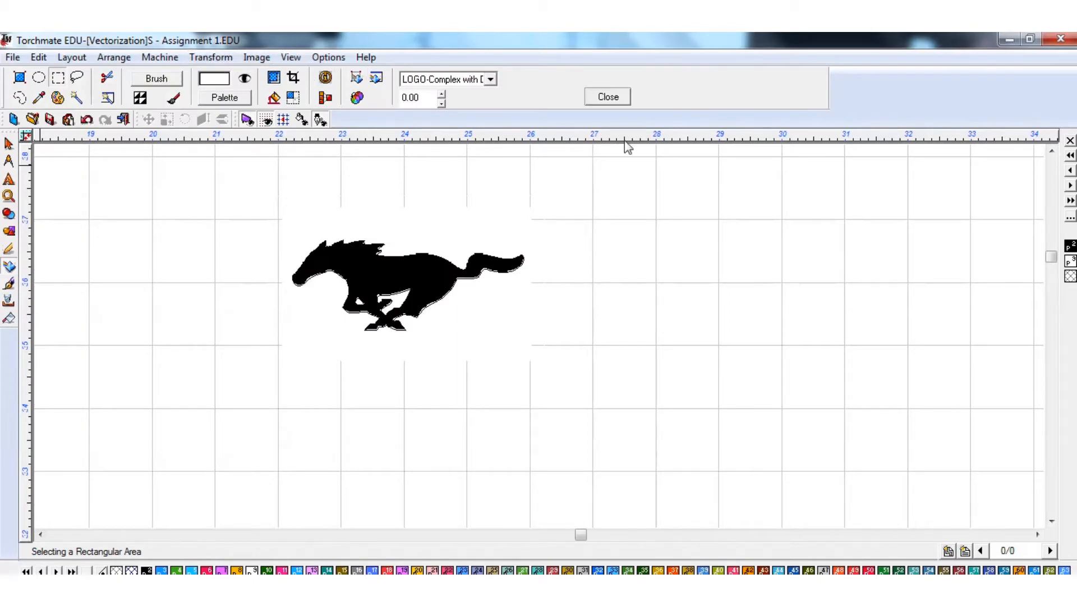
left_click(606, 97)
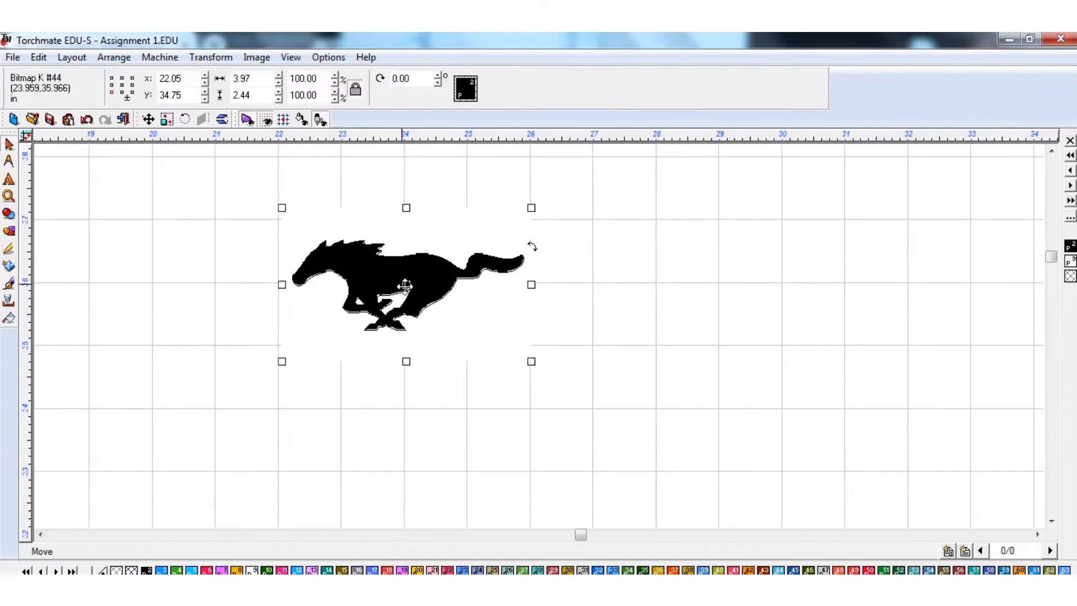
left_click_drag(399, 282, 851, 303)
key("Delete")
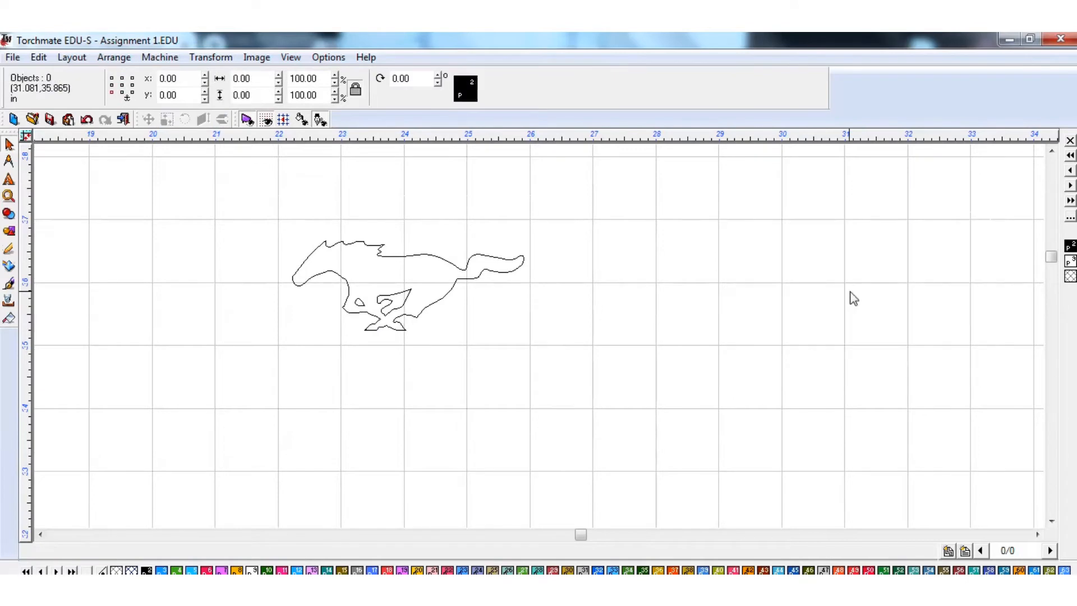
Show the traced mustang as a filled shape and enlarge it proportionally to about 9.3 by 3.6 in.
left_click(407, 291)
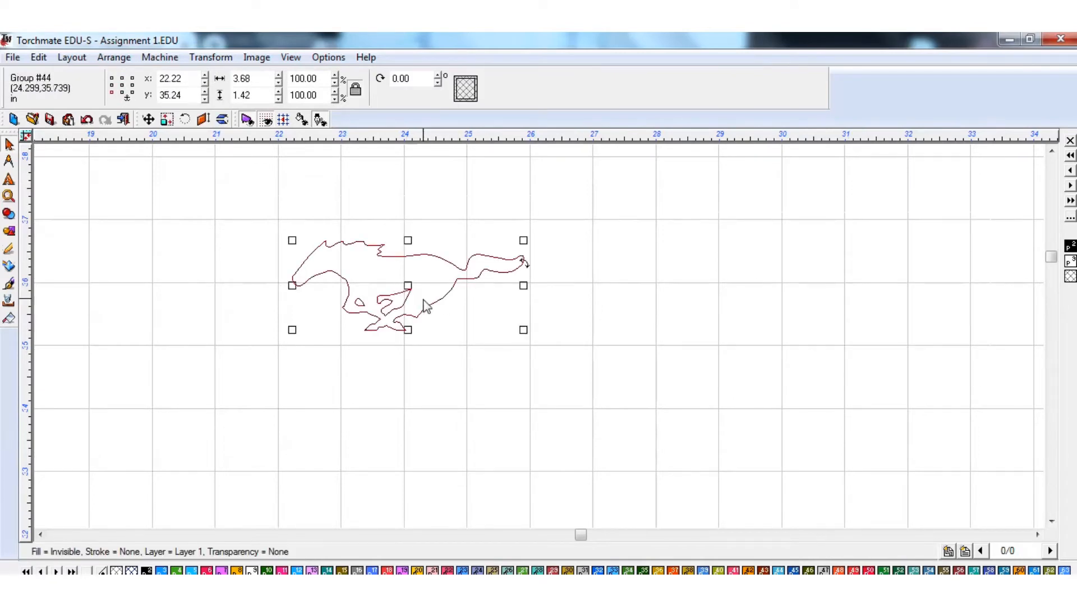
key("ctrl+f")
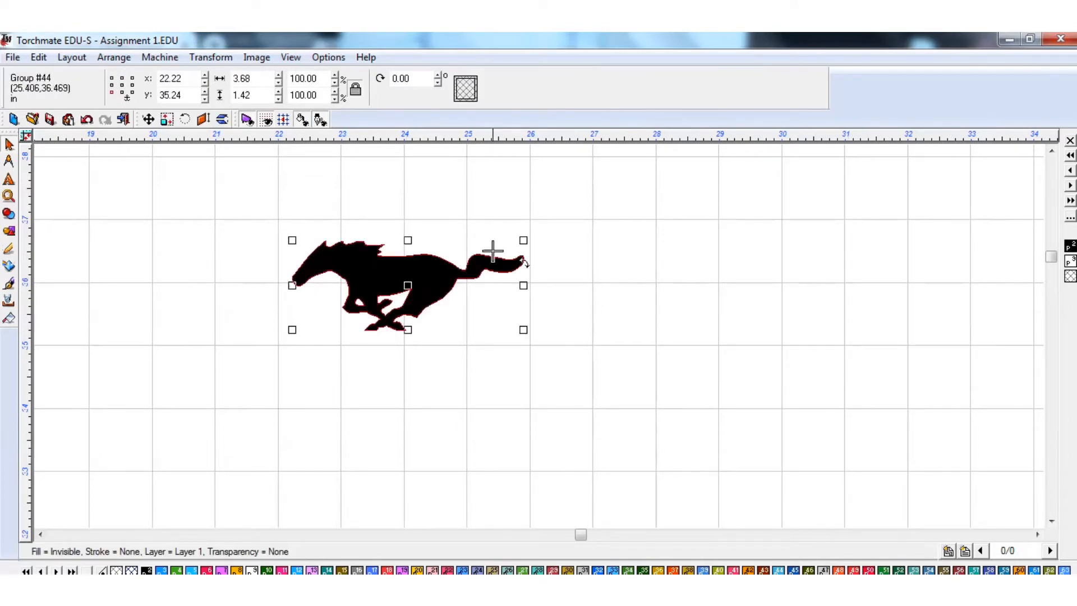
left_click(524, 239)
left_click(513, 260)
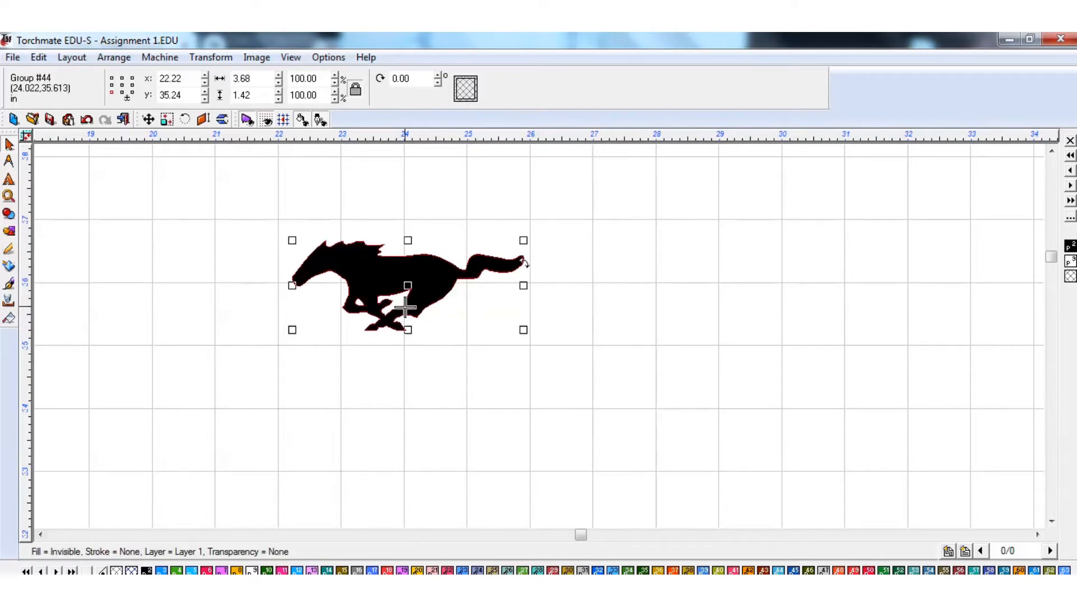
left_click_drag(523, 329, 1018, 523)
key("Escape")
left_click_drag(524, 329, 875, 466)
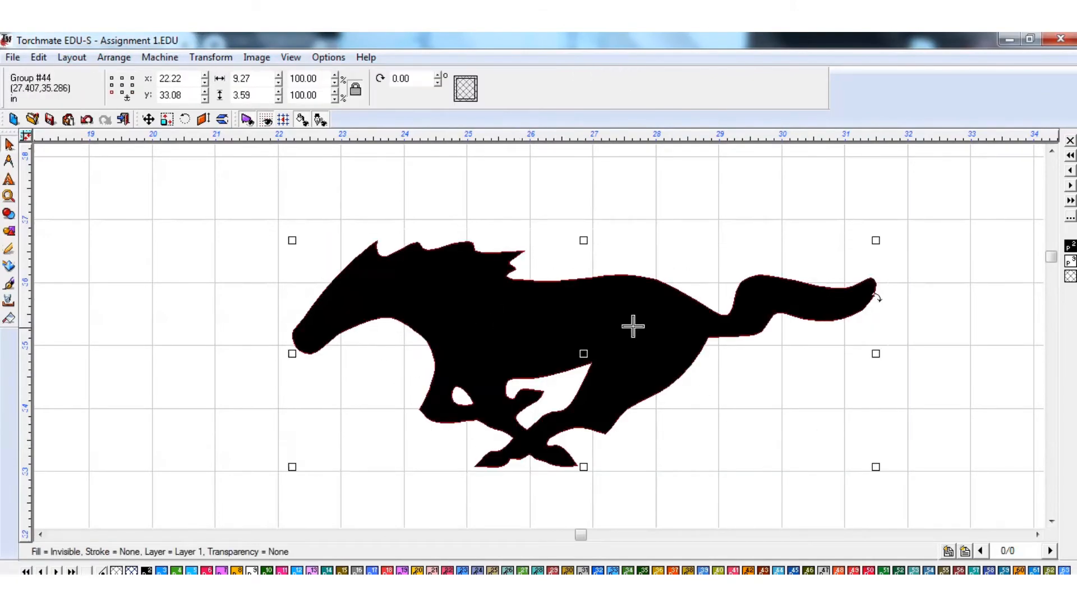
Delete the enlarged mustang shape, keeping only the tractor on the plate.
scroll(845, 397, "down", 3)
scroll(461, 339, "up", 2)
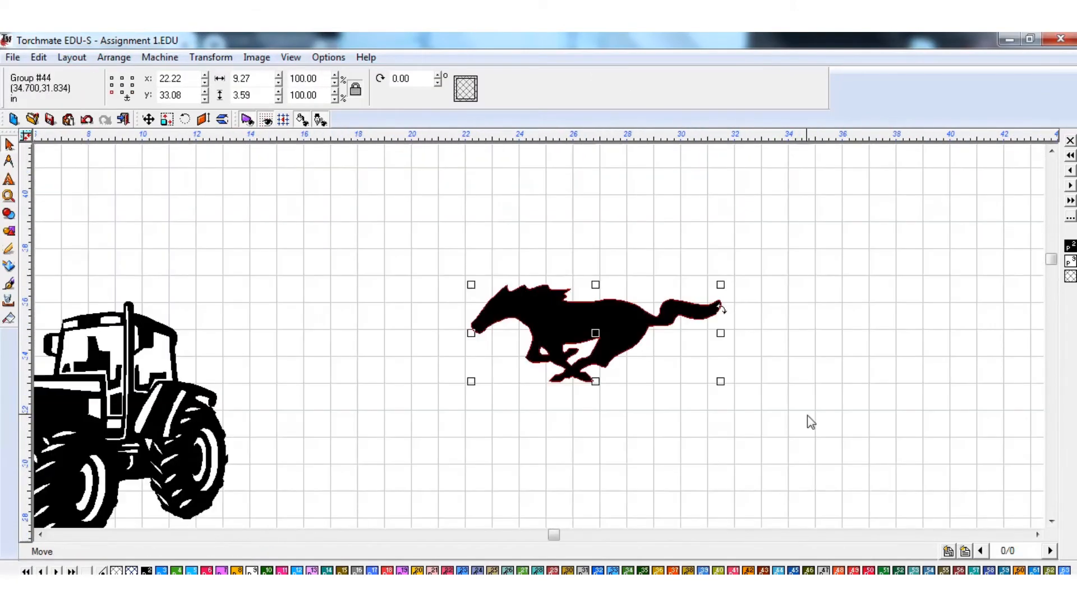
scroll(395, 401, "down", 2)
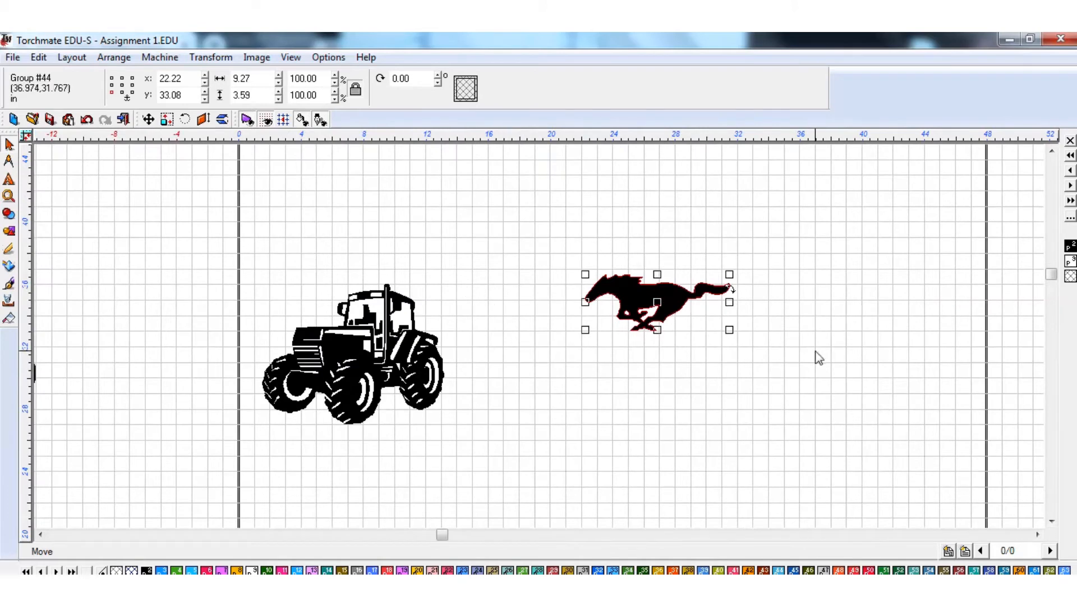
key("Delete")
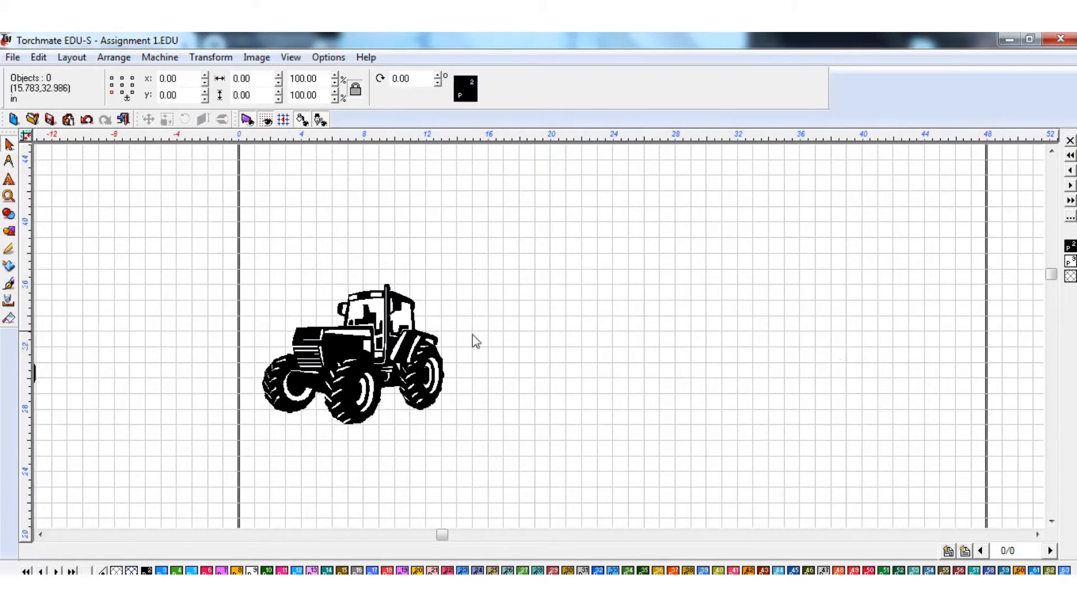
Draw a rectangle about 20.7 by 11.0 in at about x 24.1, y 27.4 in and apply Make Path to it.
left_click(12, 231)
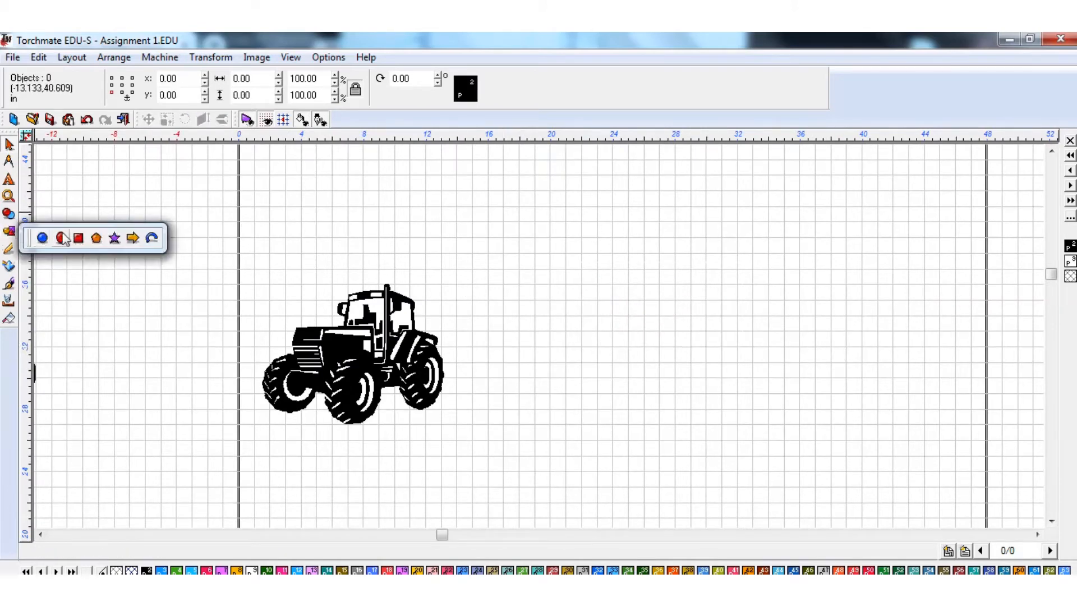
left_click(60, 235)
mouse_move(615, 247)
left_mouse_down()
mouse_move(709, 379)
mouse_move(937, 419)
left_mouse_up()
left_click(125, 58)
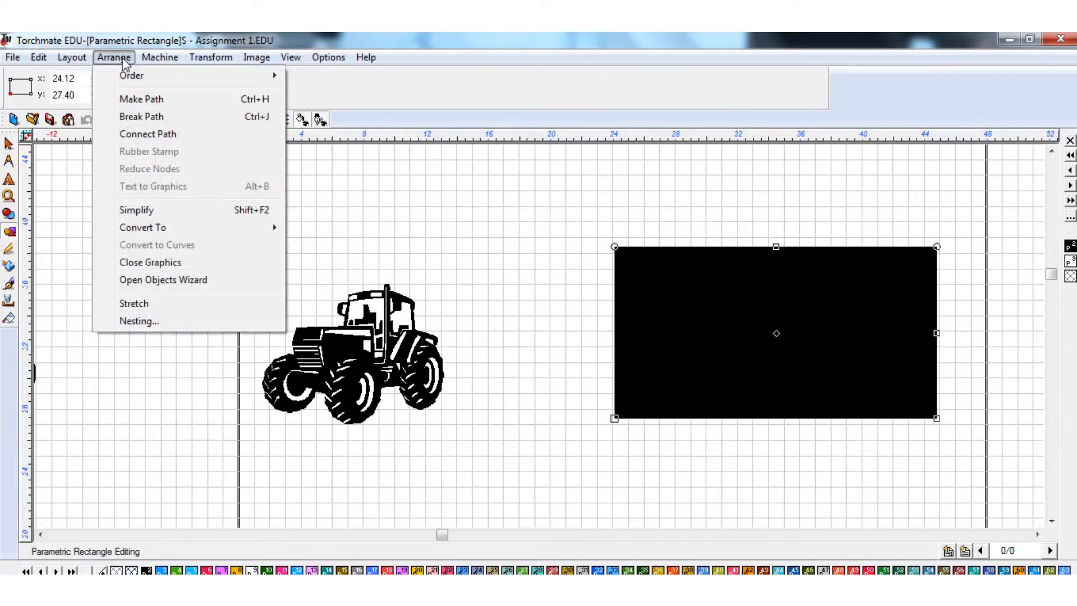
left_click(138, 100)
left_click(507, 242)
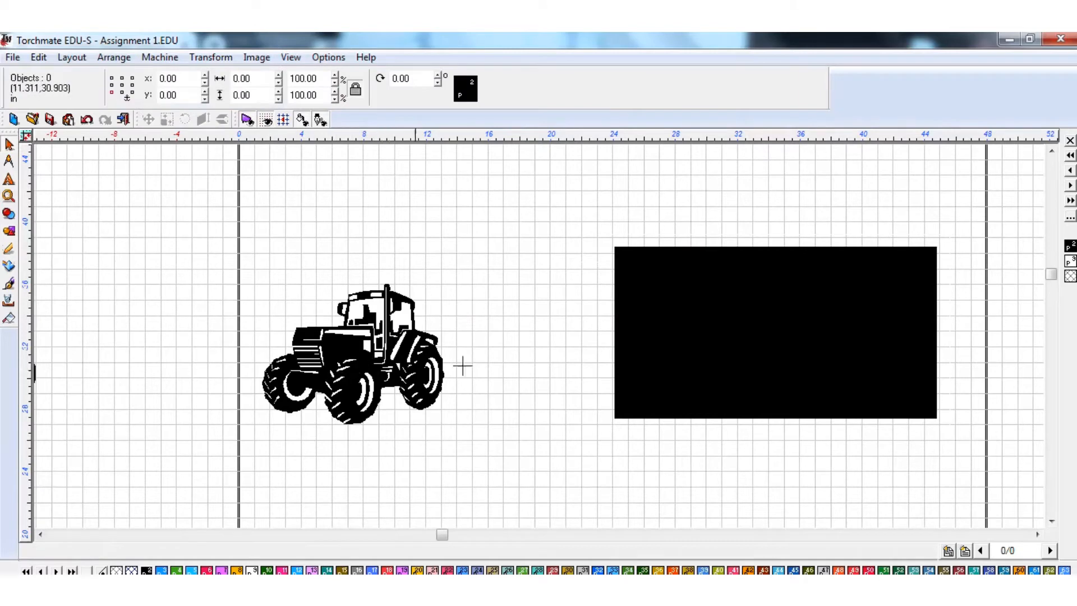
Switch to outline display and move the tractor inside the rectangle to about x 32.3, y 28.5 in.
key("F9")
left_click(393, 350)
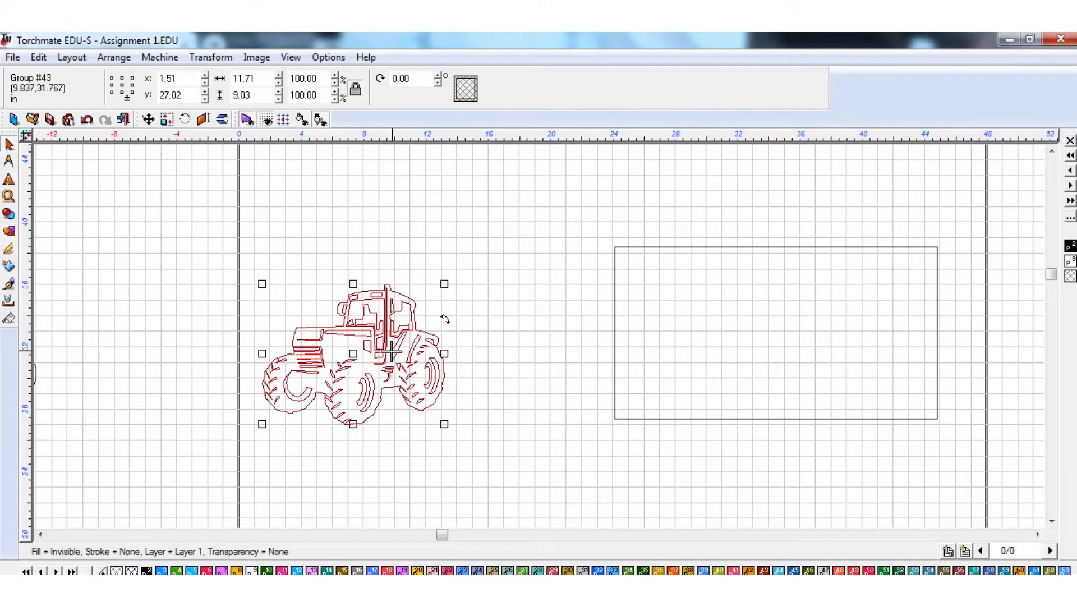
left_click_drag(353, 355, 833, 332)
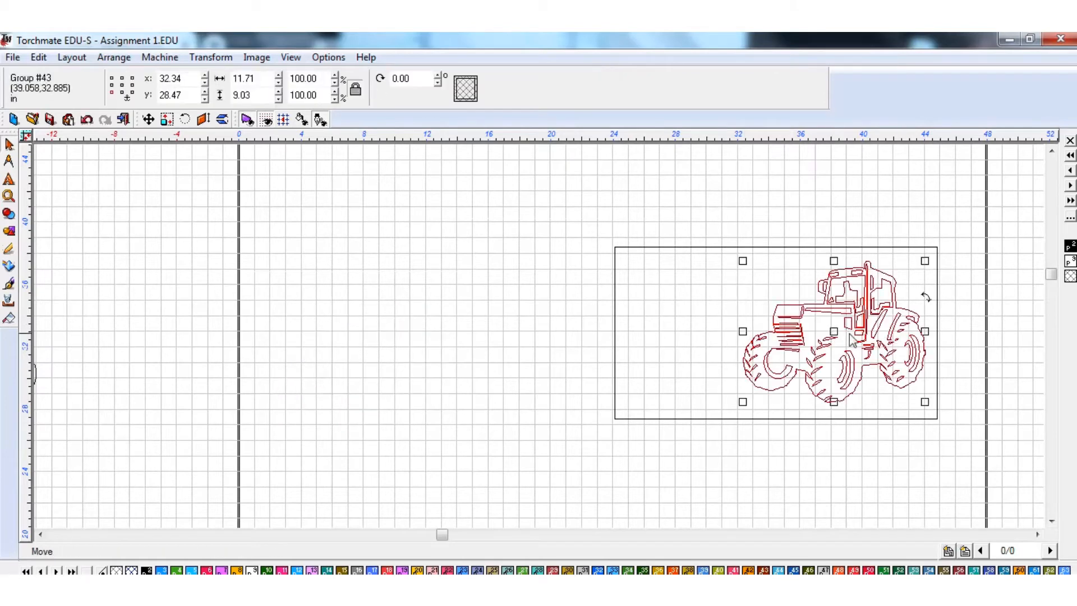
left_click(991, 264)
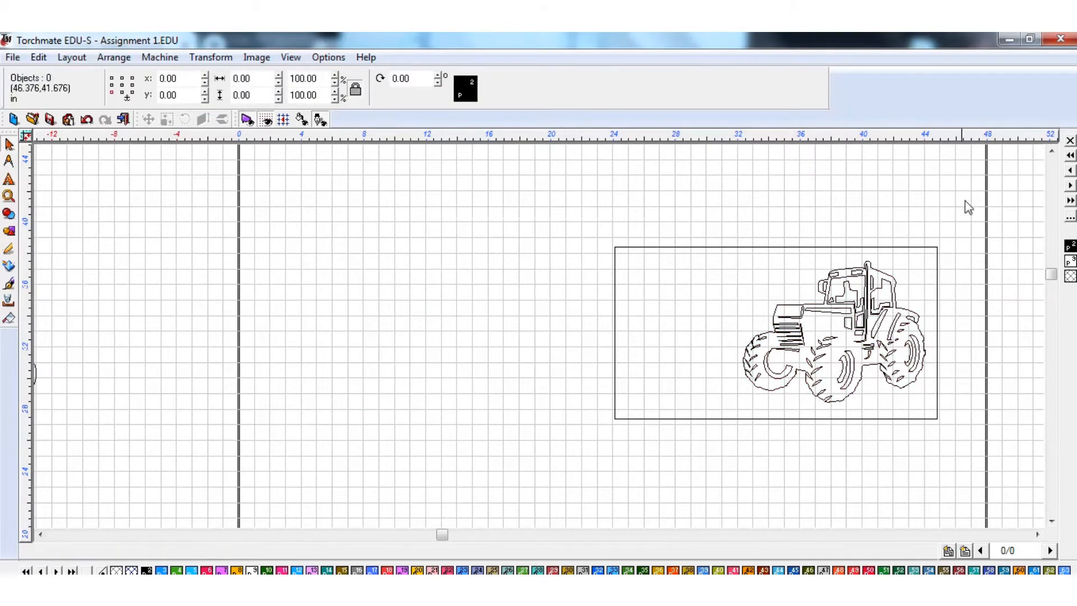
Combine the rectangle and the tractor with Make Path and inspect the filled result, with the tractor as a cutout.
left_click_drag(967, 207, 573, 470)
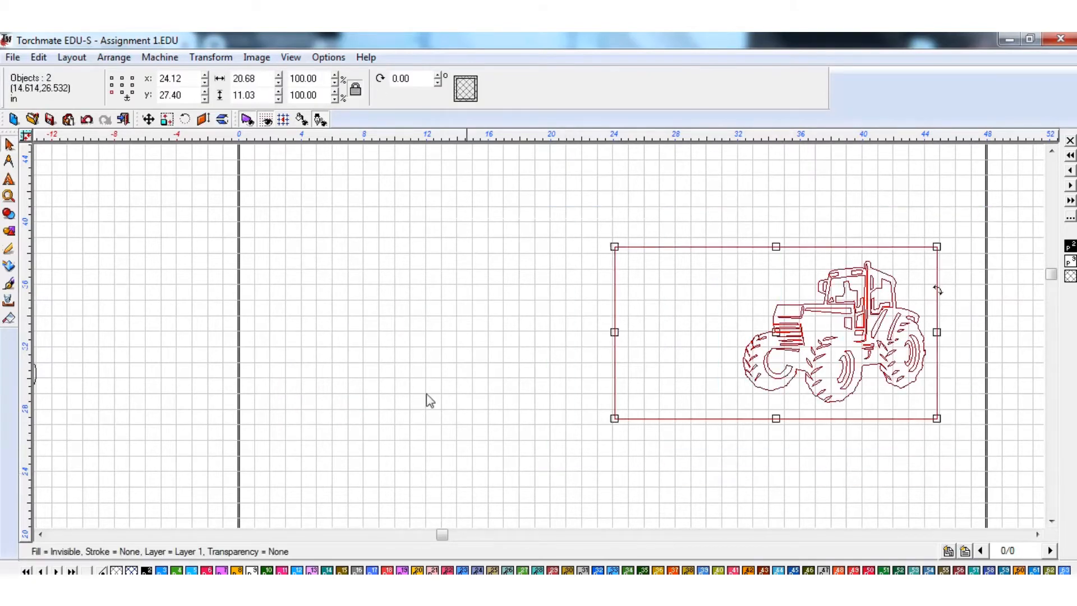
left_click(116, 59)
left_click(130, 99)
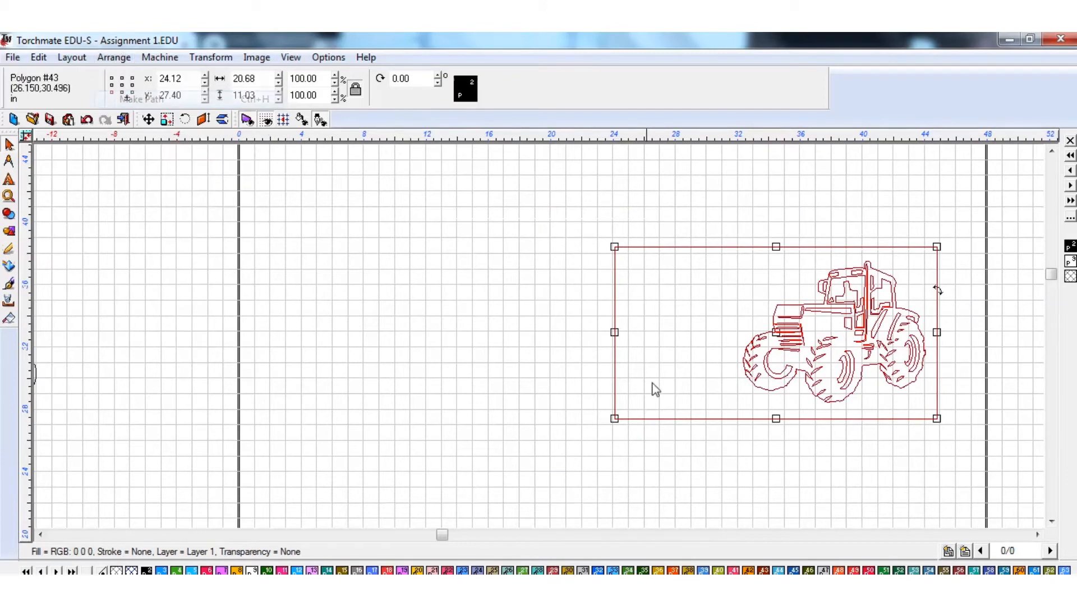
left_click(594, 423)
scroll(540, 335, "up", 2)
scroll(540, 338, "down", 2)
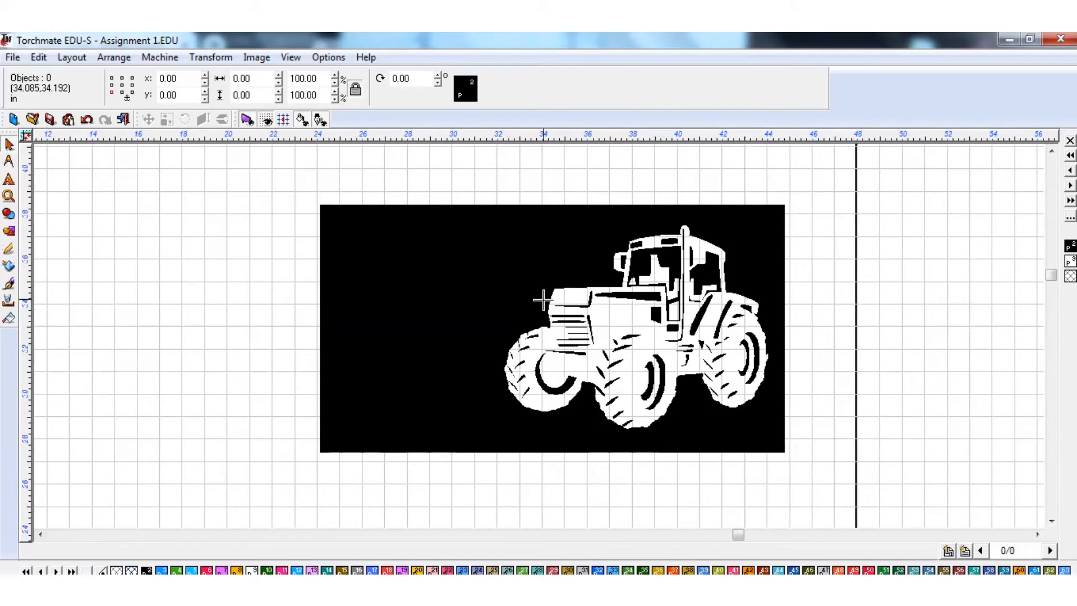
scroll(784, 345, "up", 1)
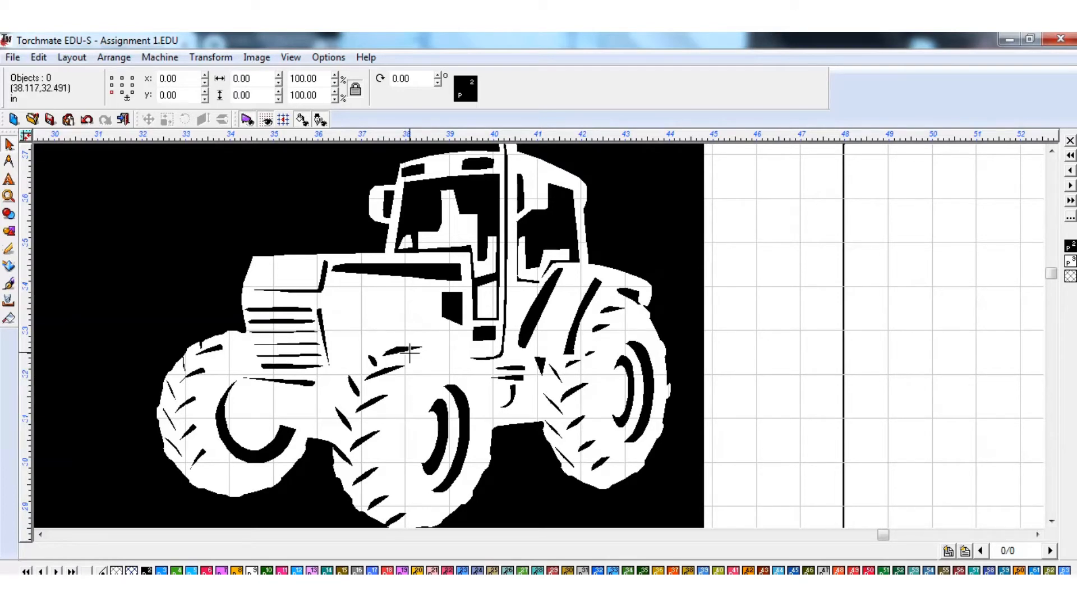
Return to outline display and delete the combined rectangle and tractor from the plate.
key("ctrl+f")
scroll(407, 352, "down", 4)
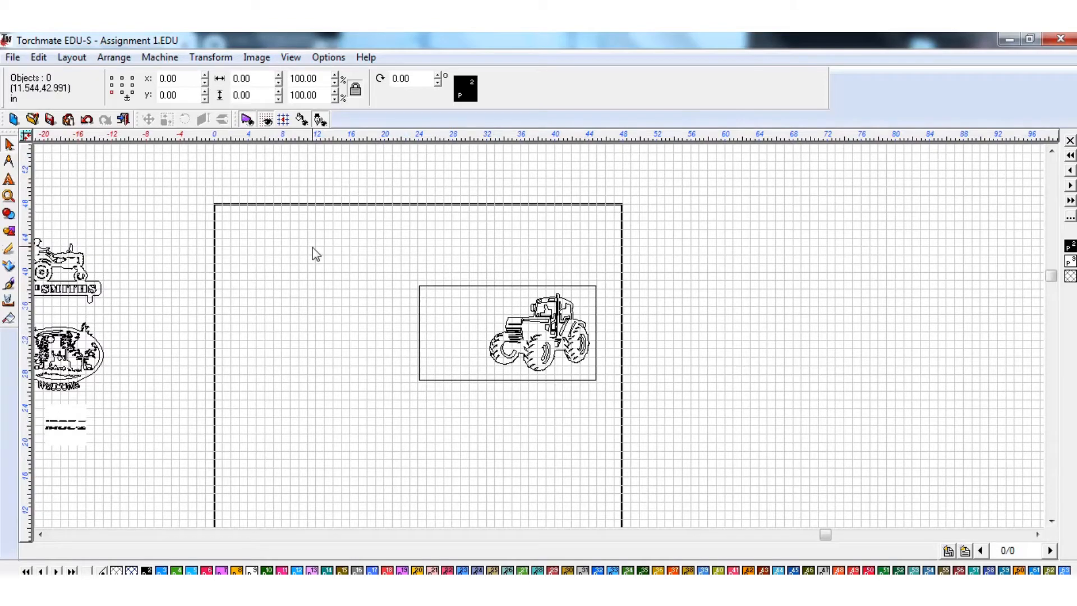
left_click_drag(311, 247, 739, 432)
key("Delete")
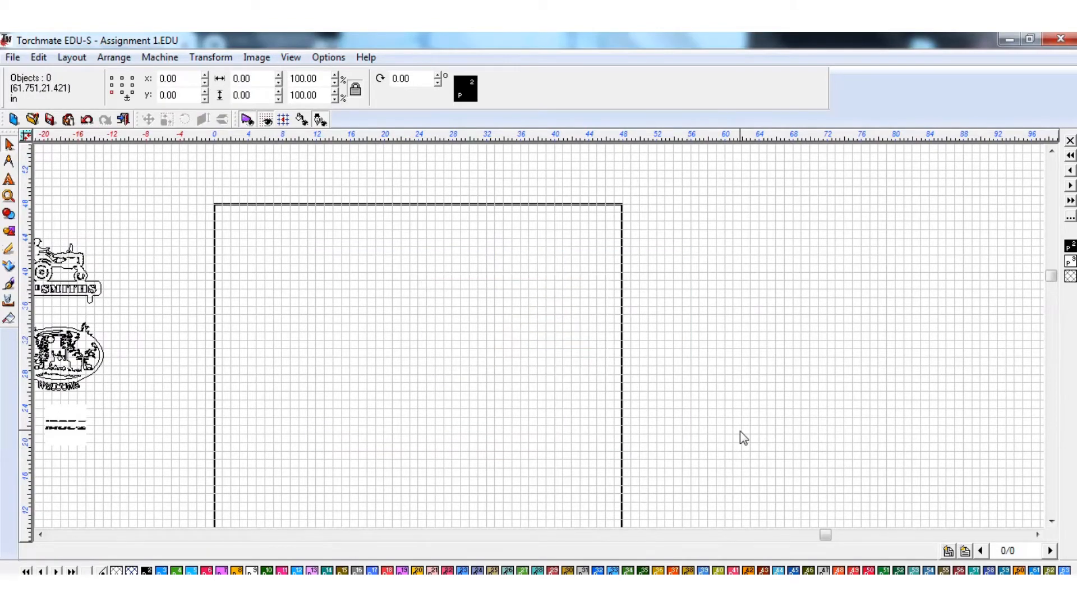
scroll(539, 336, "up", 2)
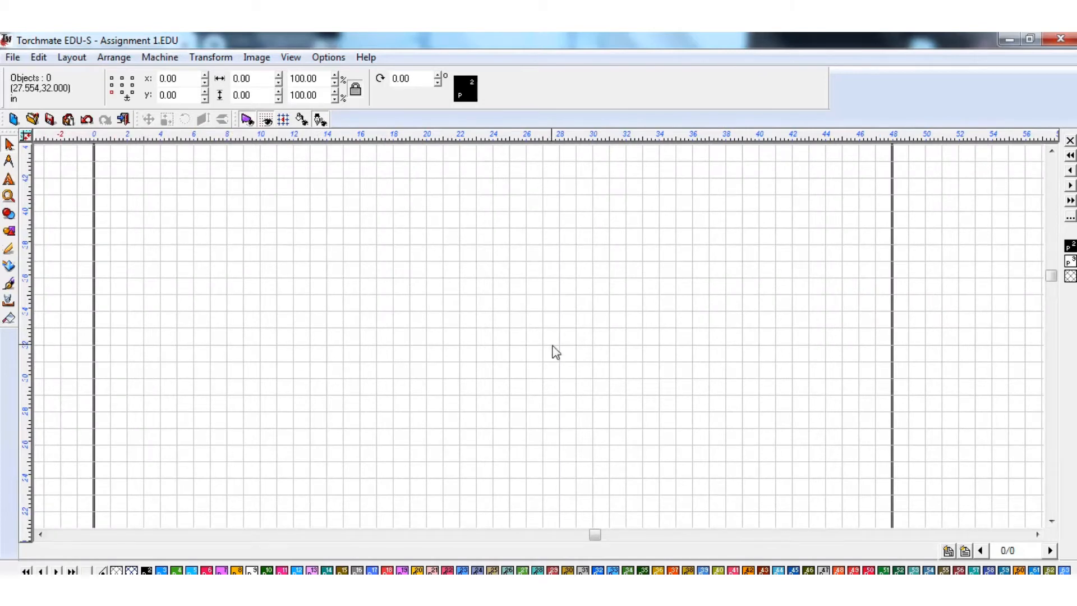
scroll(537, 338, "down", 5)
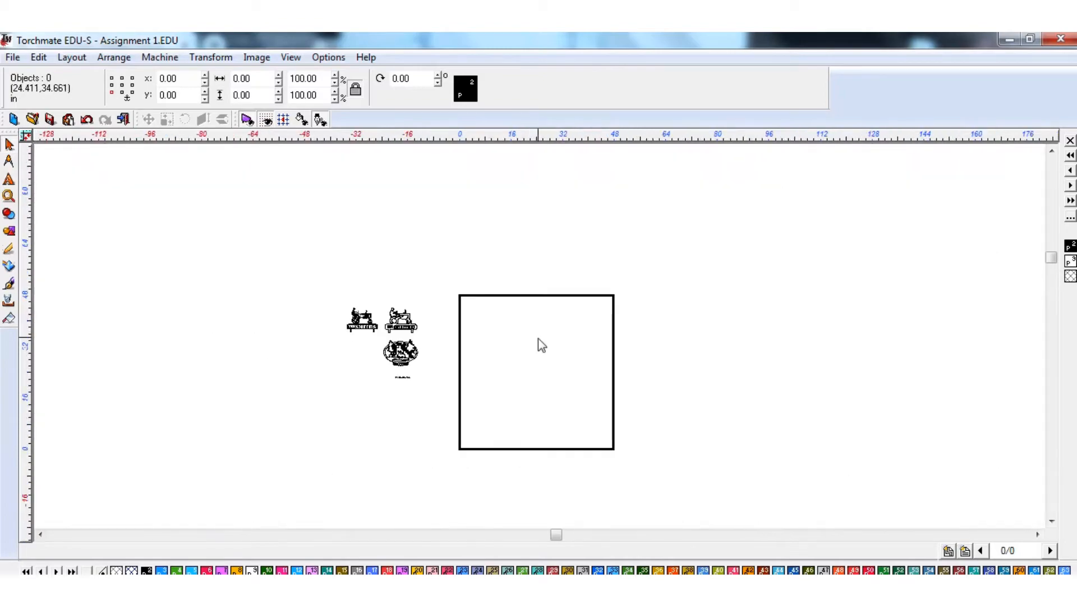
scroll(540, 334, "up", 4)
scroll(539, 334, "up", 2)
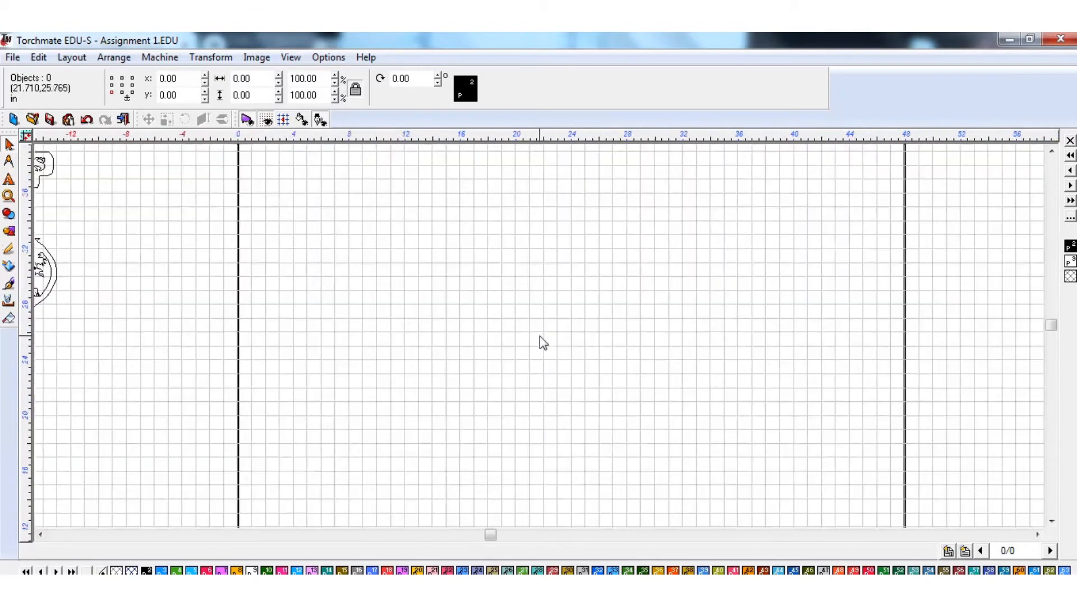
scroll(539, 335, "down", 4)
middle_click_drag(539, 335, 518, 387)
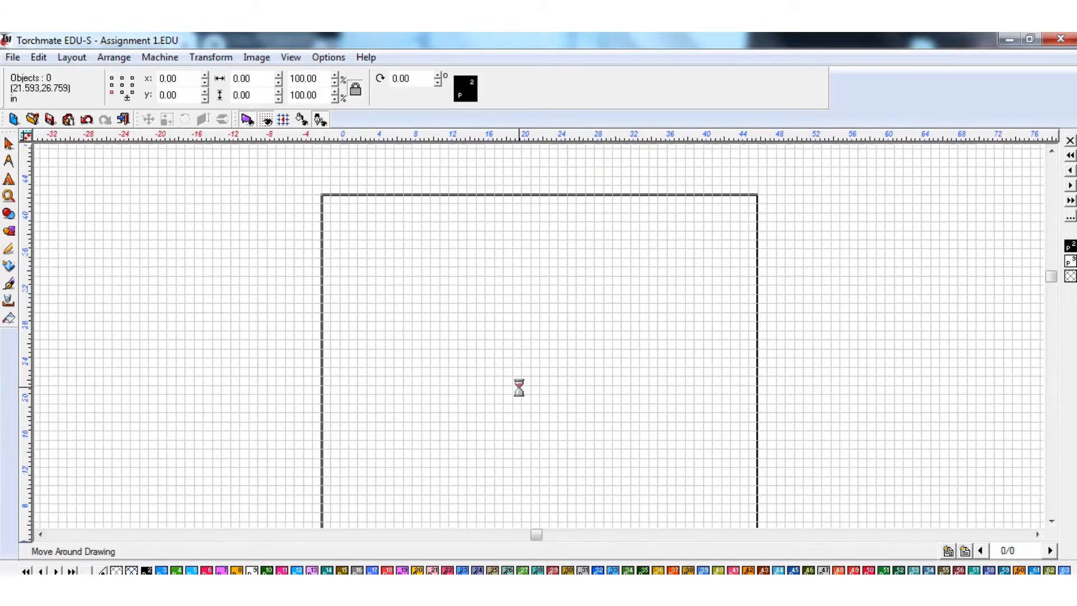
scroll(519, 386, "down", 2)
mouse_move(539, 335)
middle_mouse_down()
mouse_move(490, 310)
mouse_move(448, 338)
mouse_move(498, 333)
middle_mouse_up()
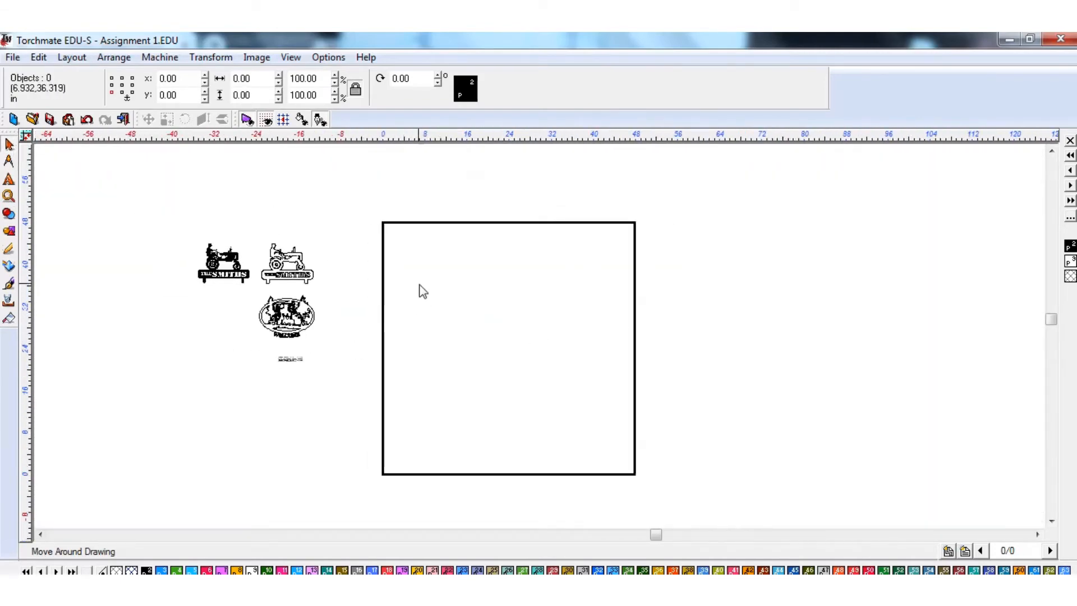
scroll(539, 336, "up", 1)
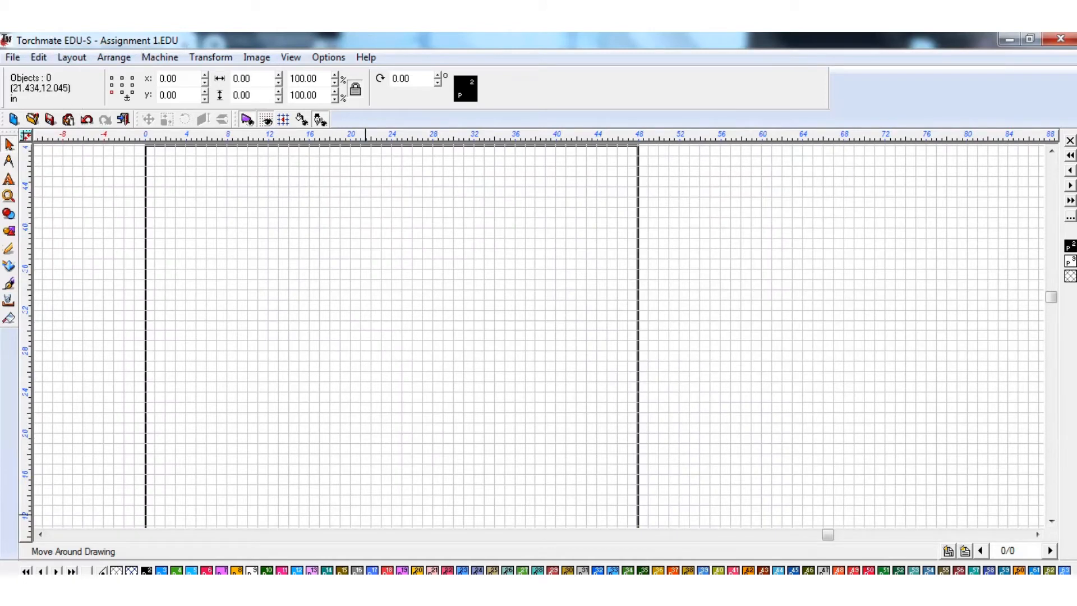
mouse_move(328, 595)
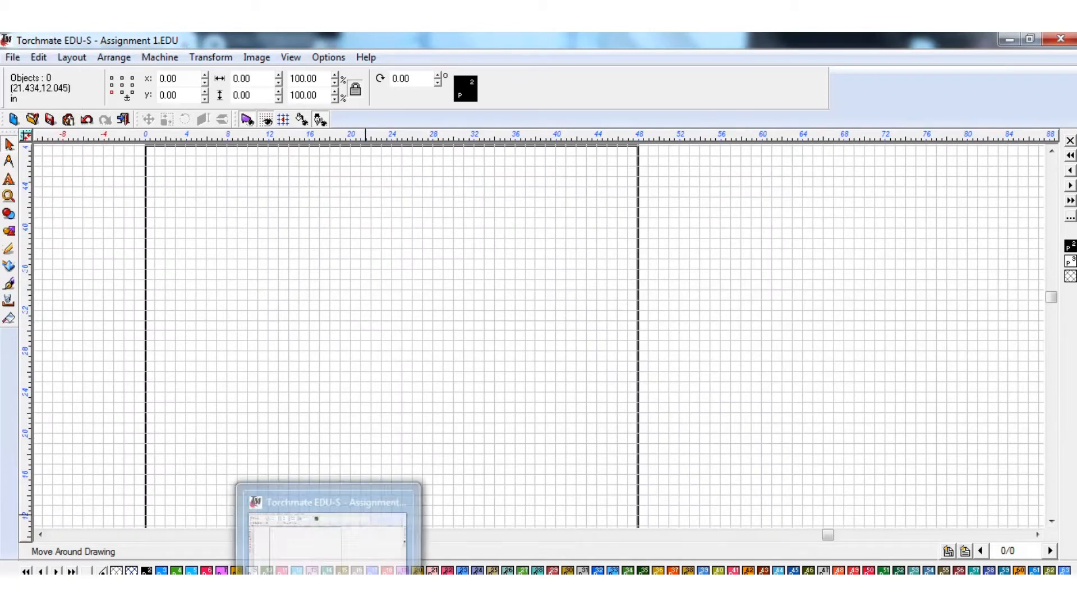
mouse_move(253, 594)
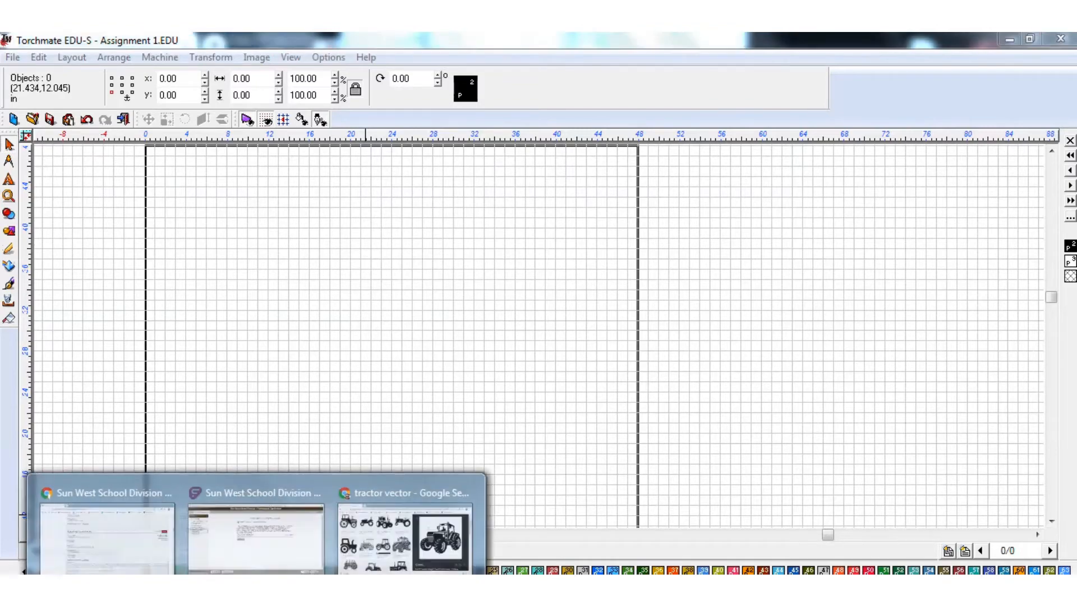
Switch to the browser and search Google Images for "danger cats".
left_click(448, 527)
scroll(297, 258, "up", 10)
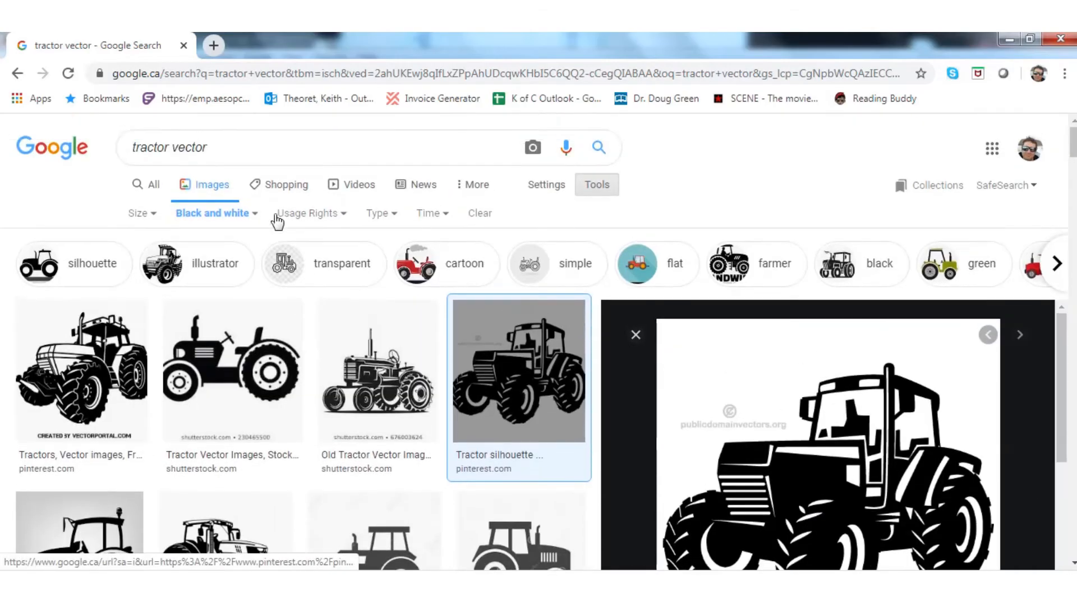
left_click_drag(236, 144, 79, 141)
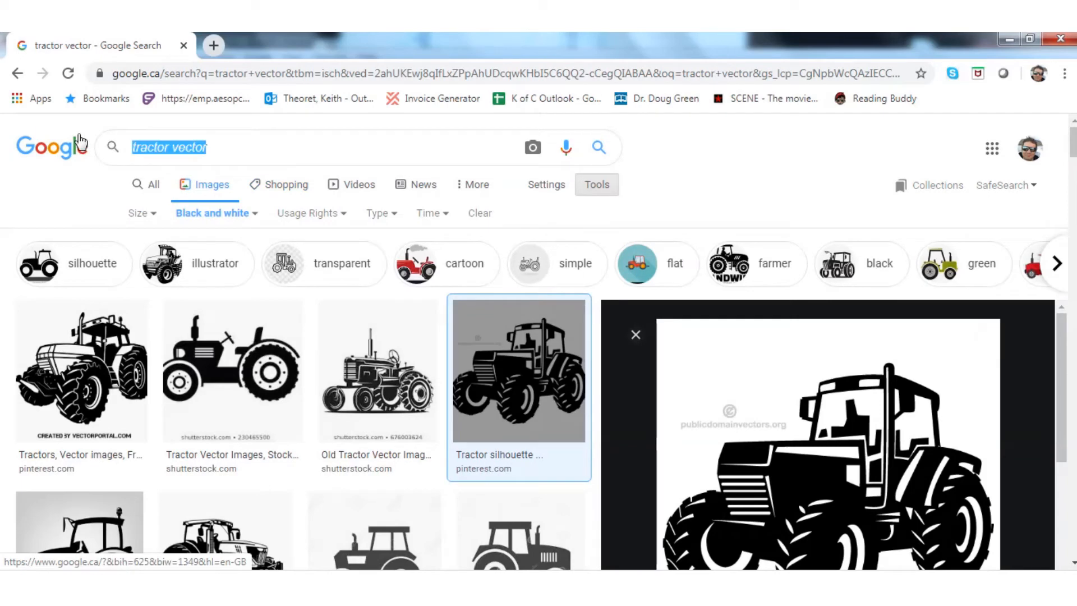
left_click(78, 141)
type("danger")
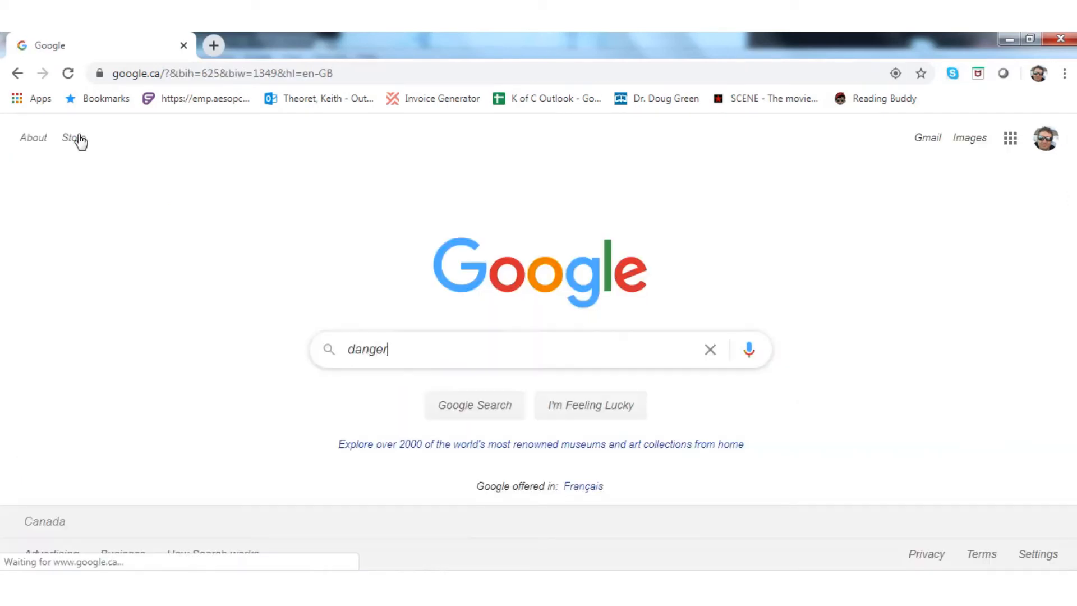
type(" cats")
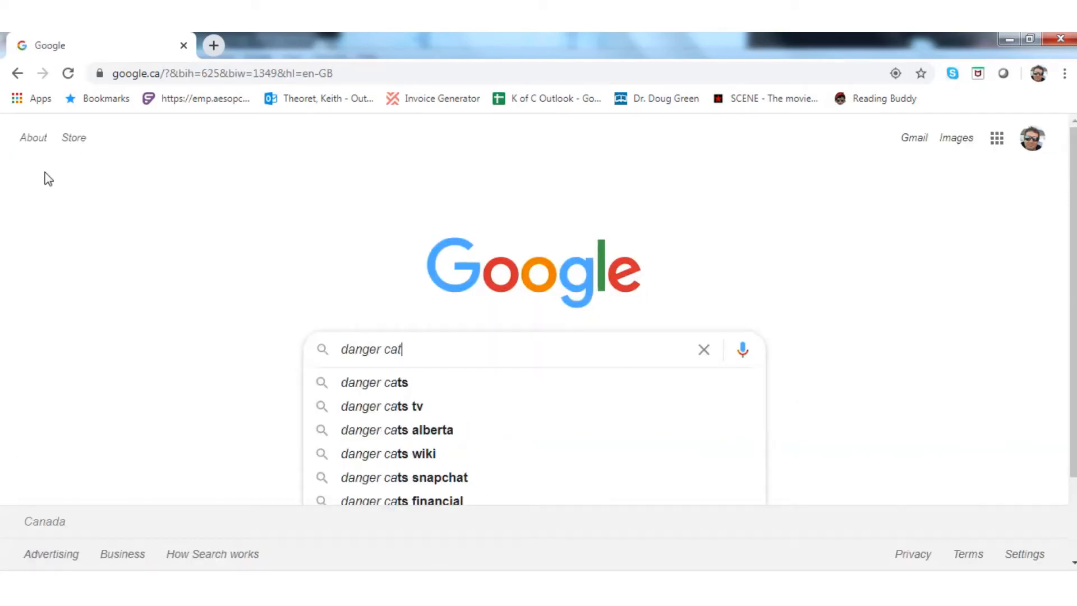
key("Return")
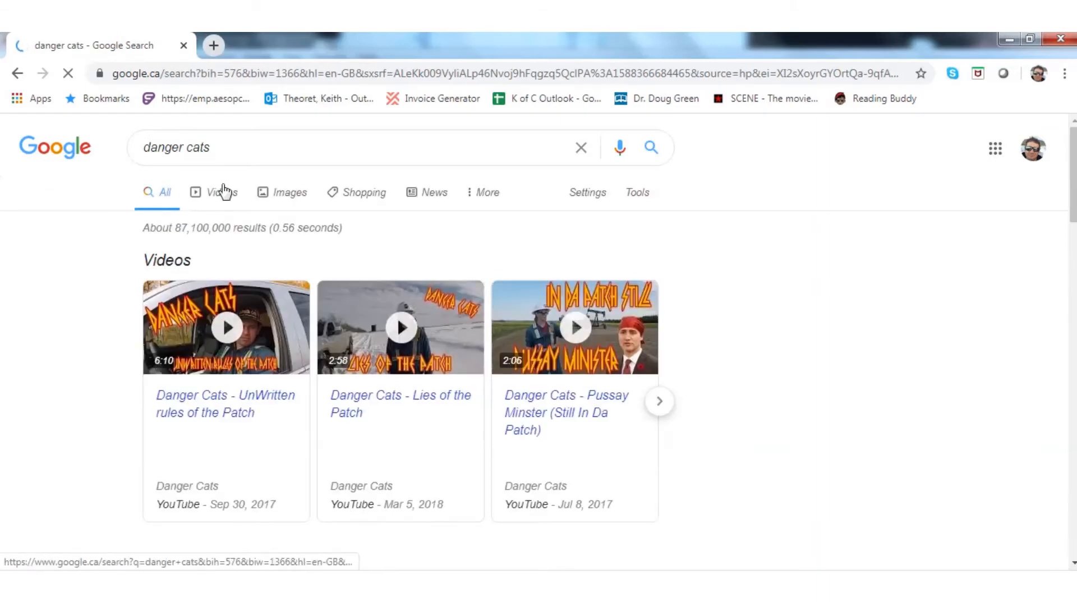
left_click(271, 198)
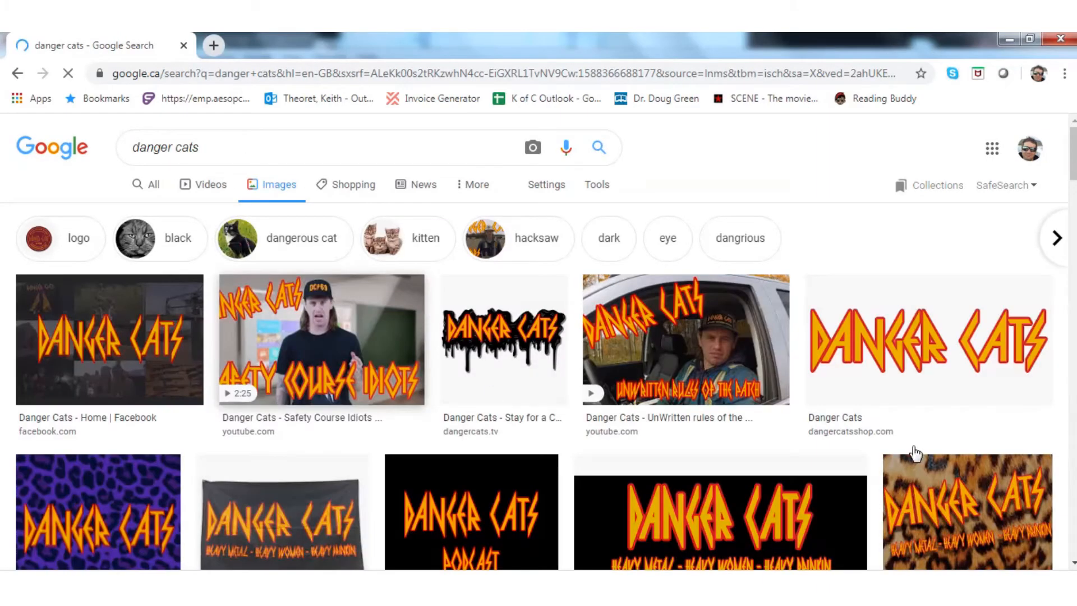
Save the Danger Cats logo from dangercatsshop.com as a PNG named "danger cats" in the torchmate tutorial folder.
right_click(913, 355)
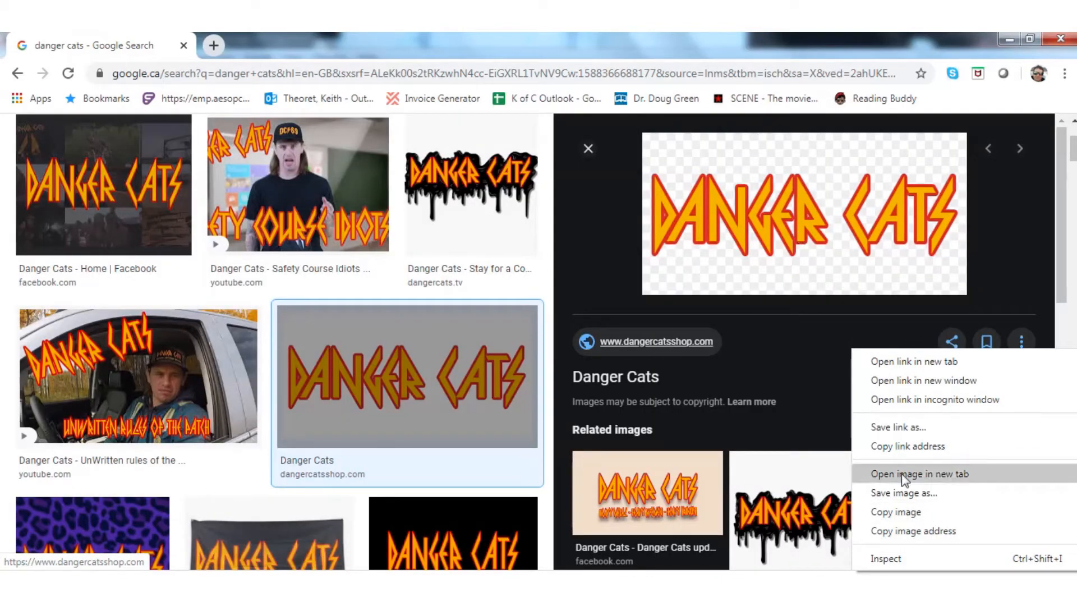
left_click(903, 492)
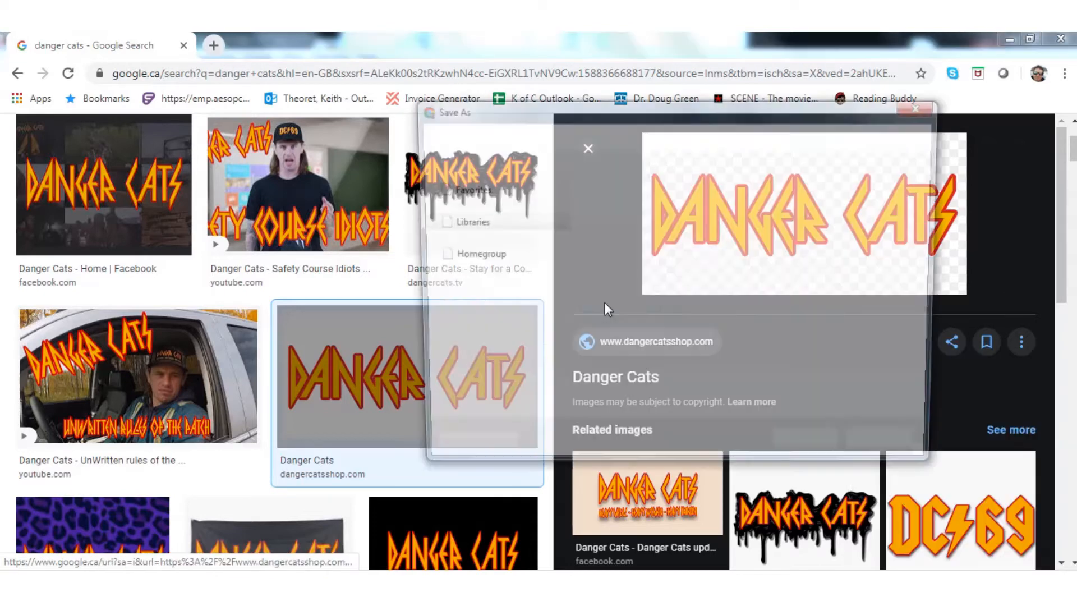
type("danger cats")
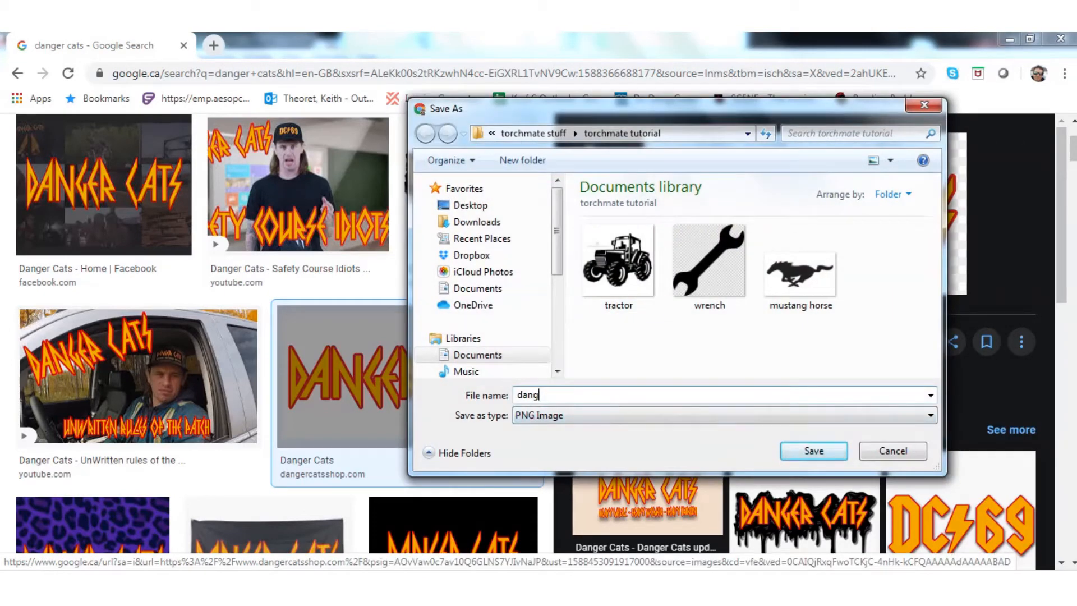
left_click(814, 450)
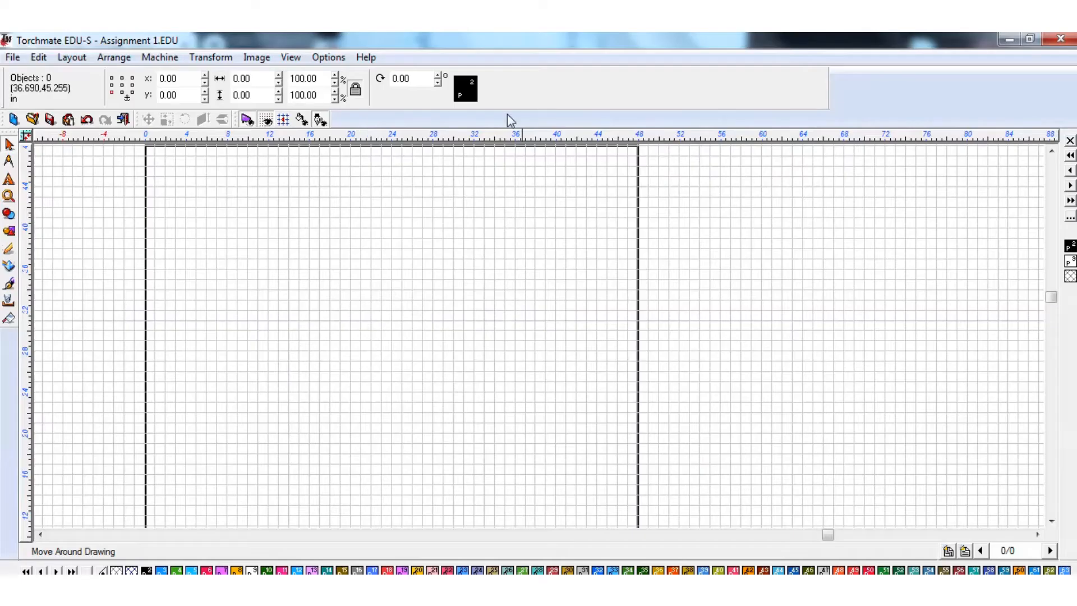
Import the danger cats image in Torchmate and place it on the plate at about x 16.3, y 32.6 in.
left_click(12, 57)
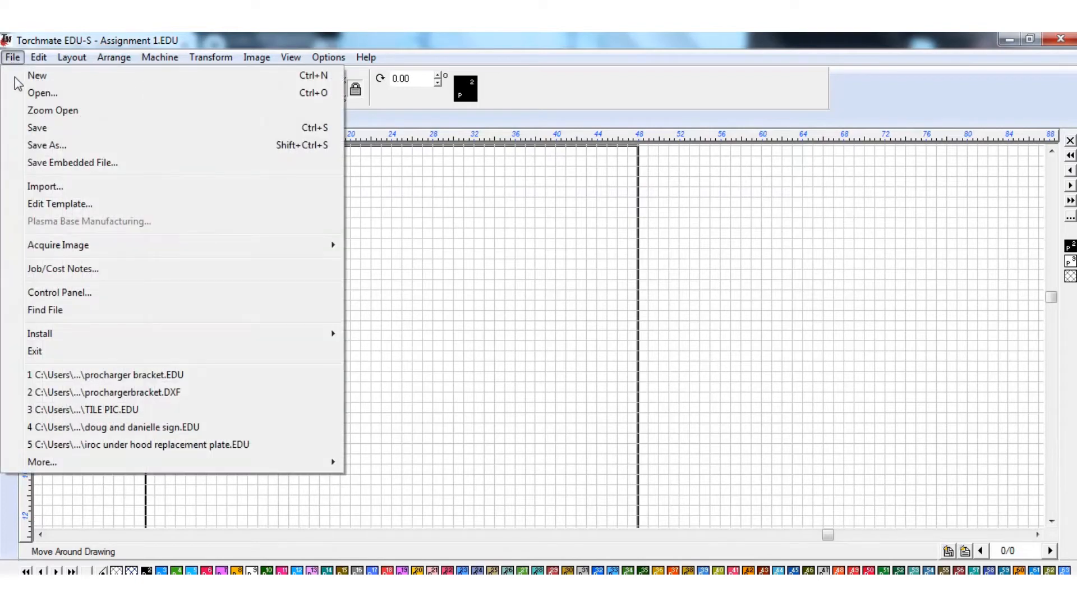
left_click(48, 187)
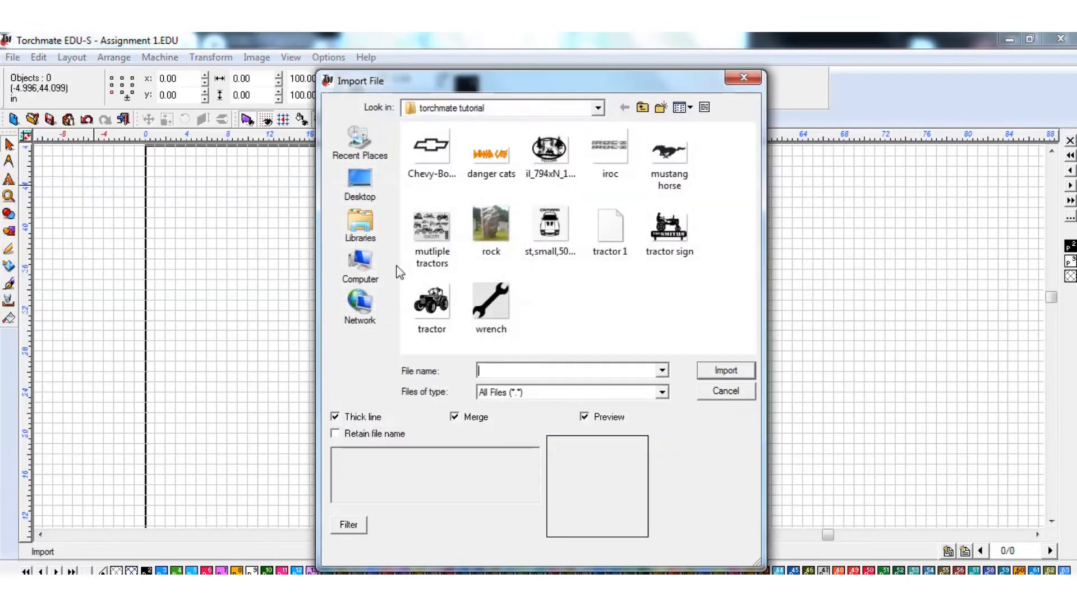
left_click(485, 167)
left_click(715, 373)
left_click(336, 292)
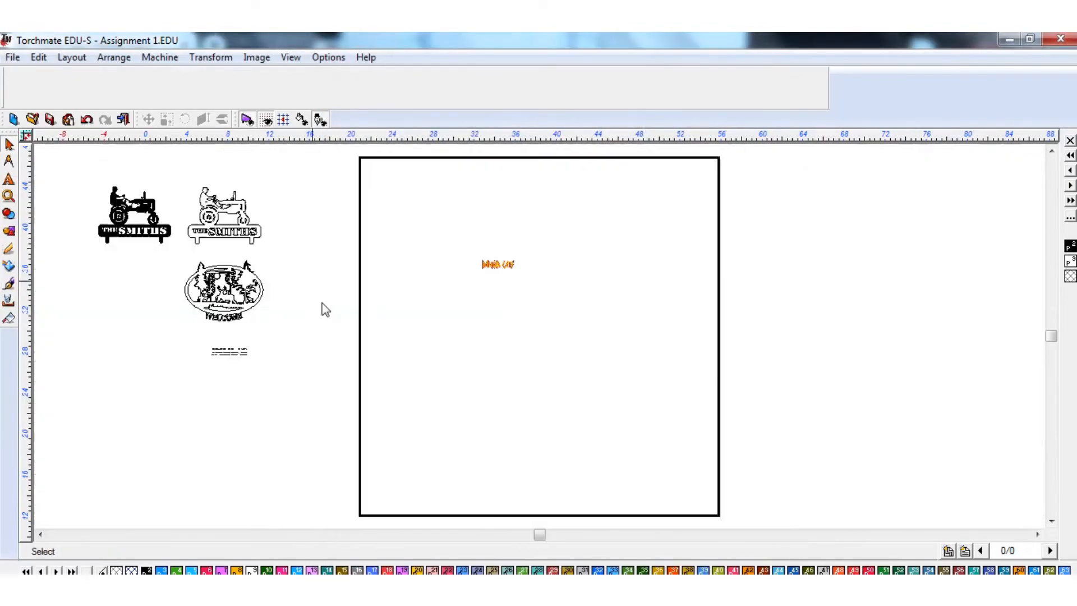
scroll(343, 292, "up", 8)
scroll(575, 344, "down", 5)
middle_click_drag(902, 370, 429, 440)
scroll(539, 335, "up", 6)
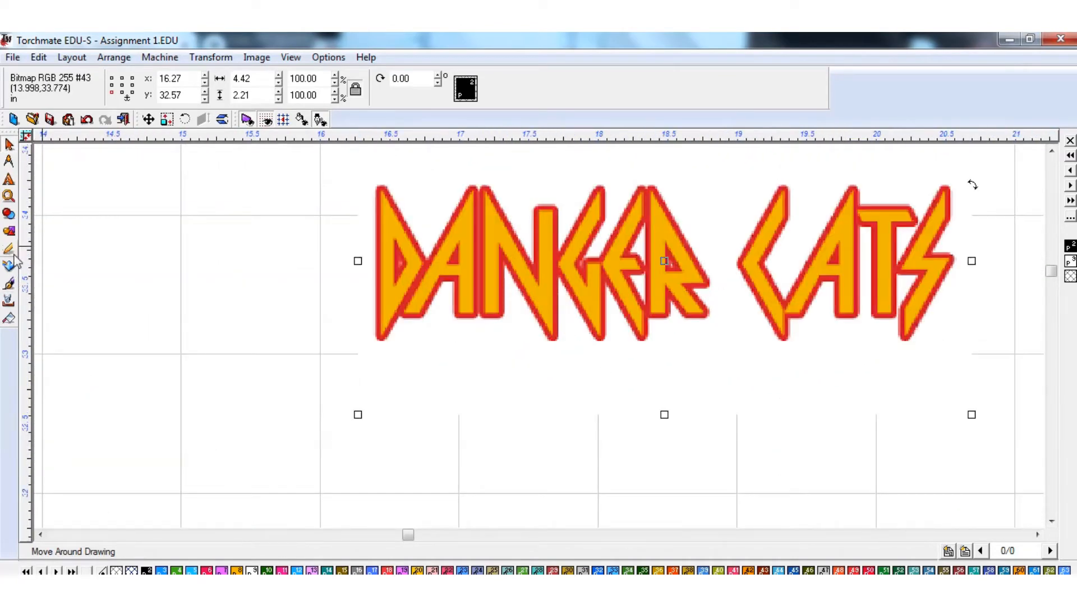
Vectorize the Danger Cats bitmap into outlines and leave vectorization.
left_click(13, 262)
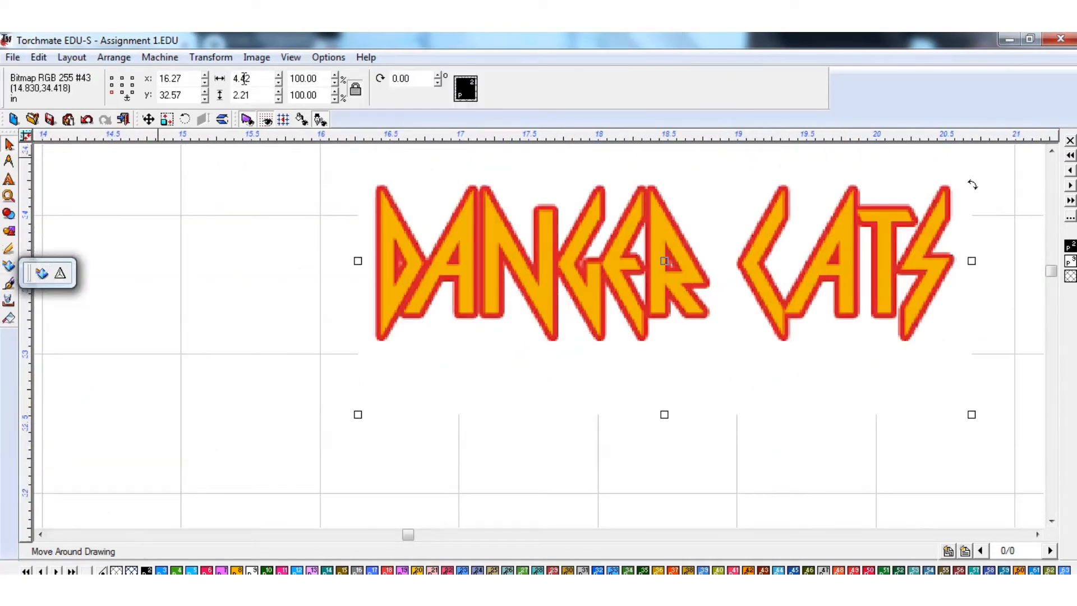
left_click(42, 273)
left_click(357, 77)
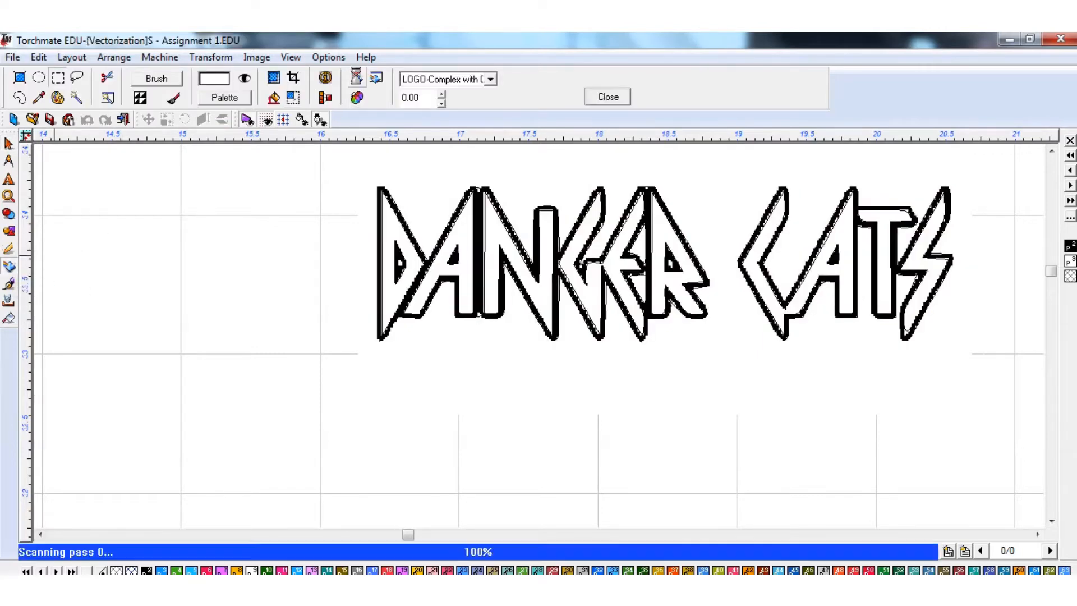
left_click(591, 100)
Move the Danger Cats bitmap off its vector outlines and delete it.
scroll(656, 334, "down", 3)
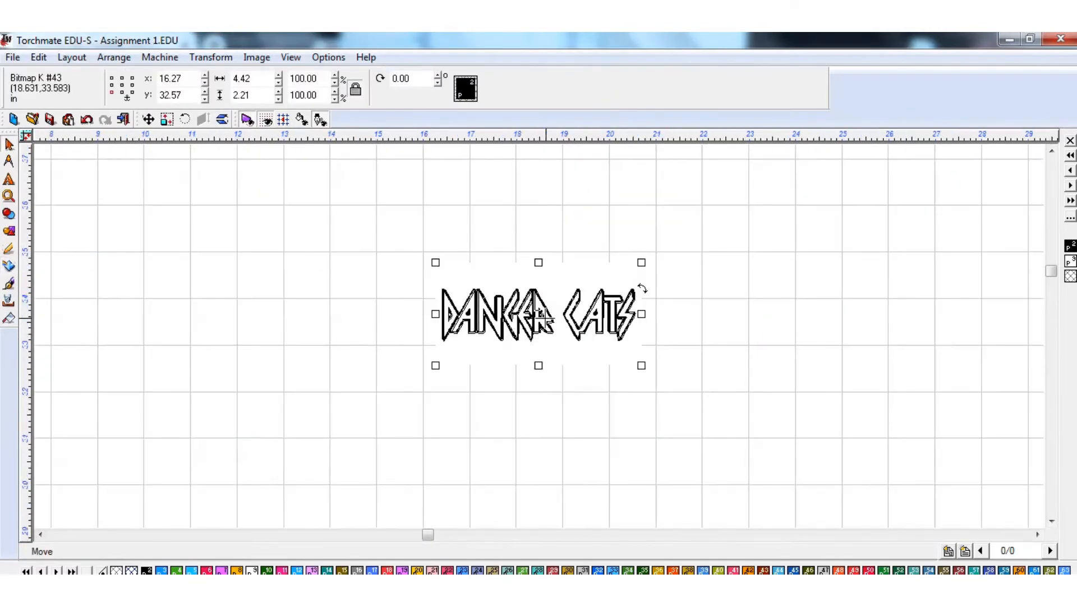
left_click_drag(534, 316, 864, 352)
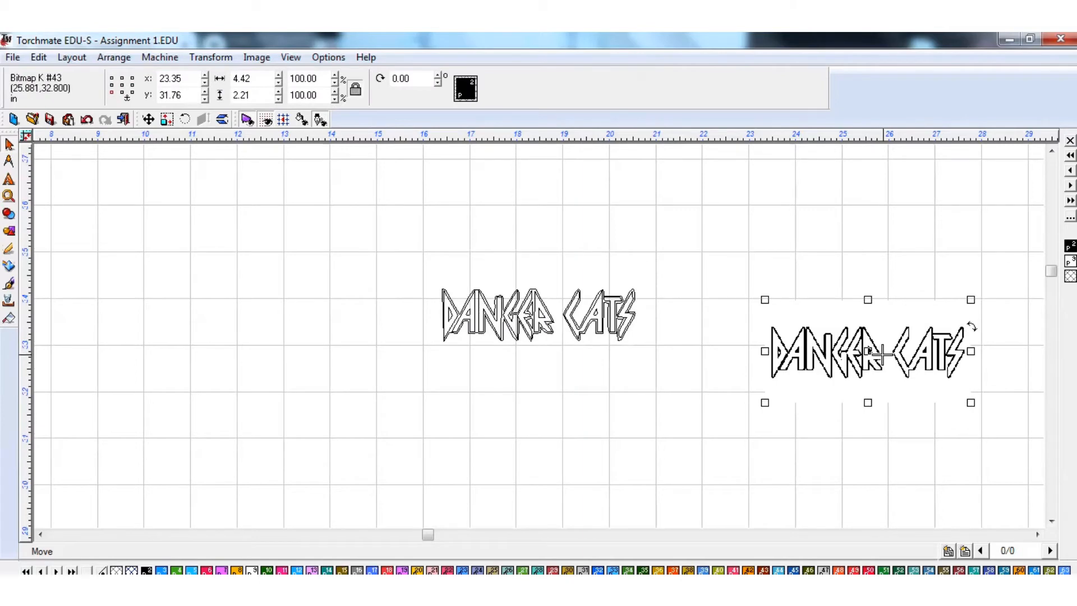
key("Delete")
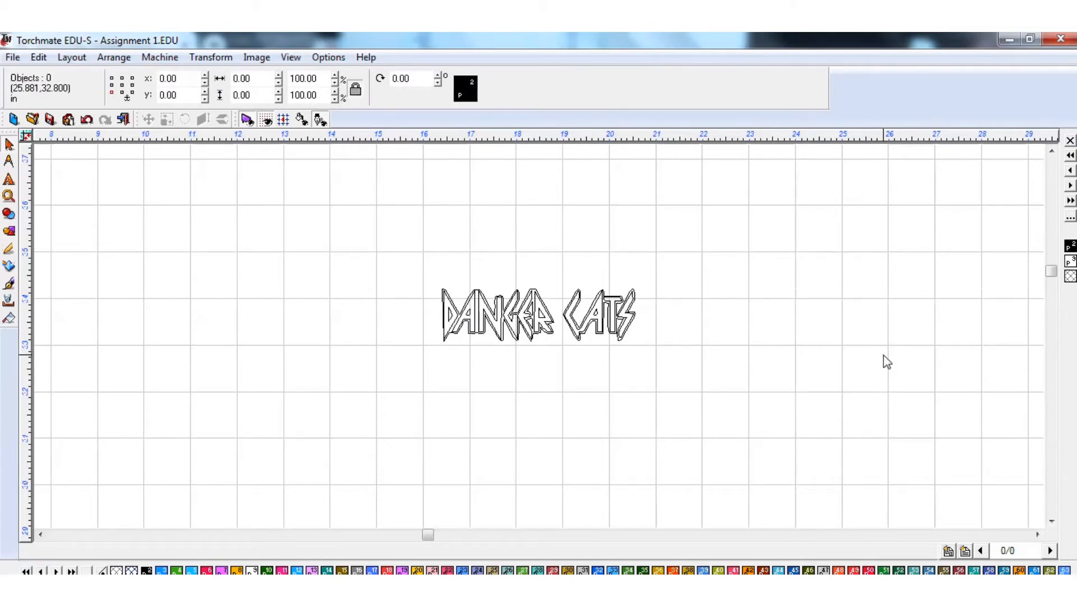
Examine the vectorized Danger Cats outlines and check how the lettering selects.
scroll(507, 250, "up", 5)
scroll(351, 348, "down", 3)
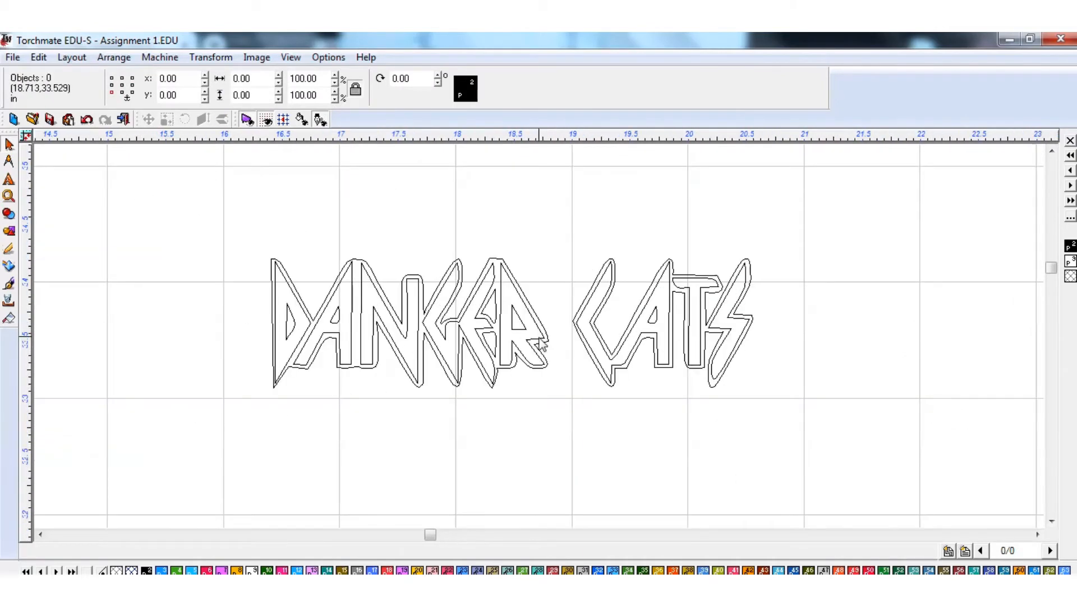
middle_click_drag(537, 337, 652, 334)
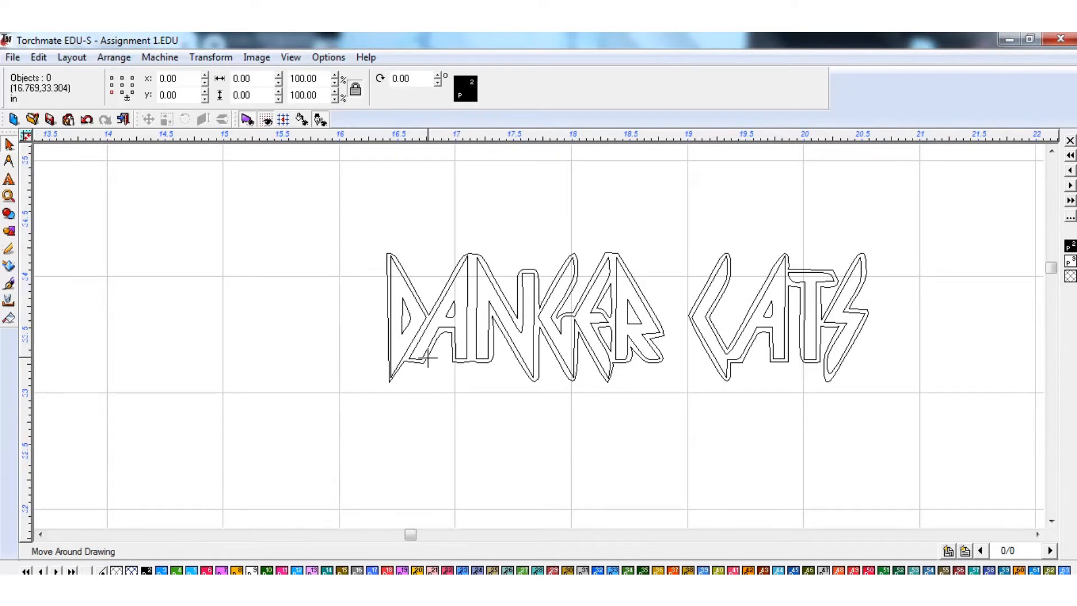
left_click(427, 357)
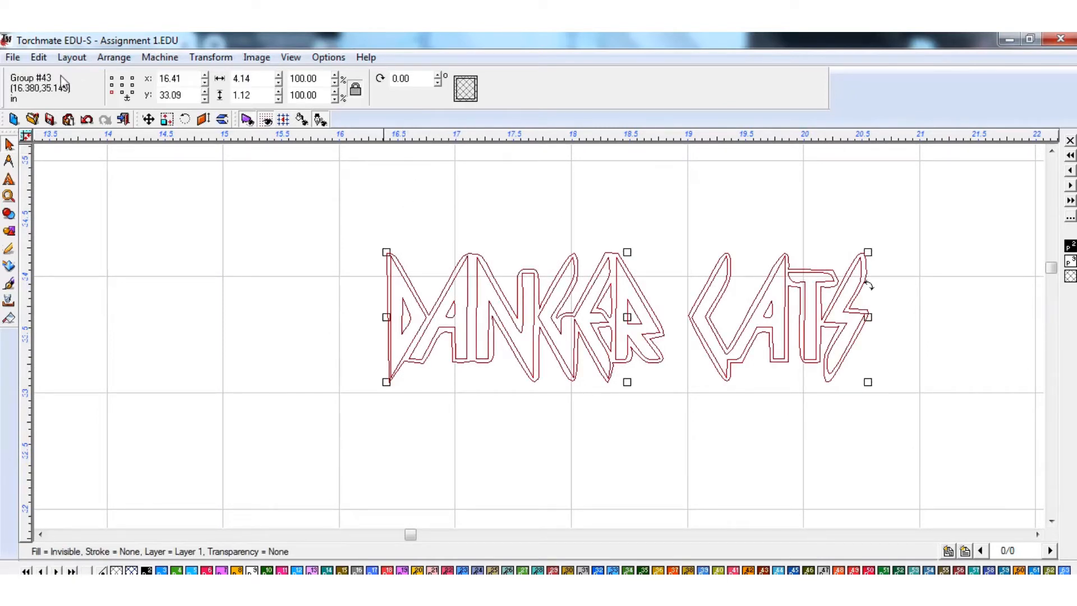
left_click(788, 448)
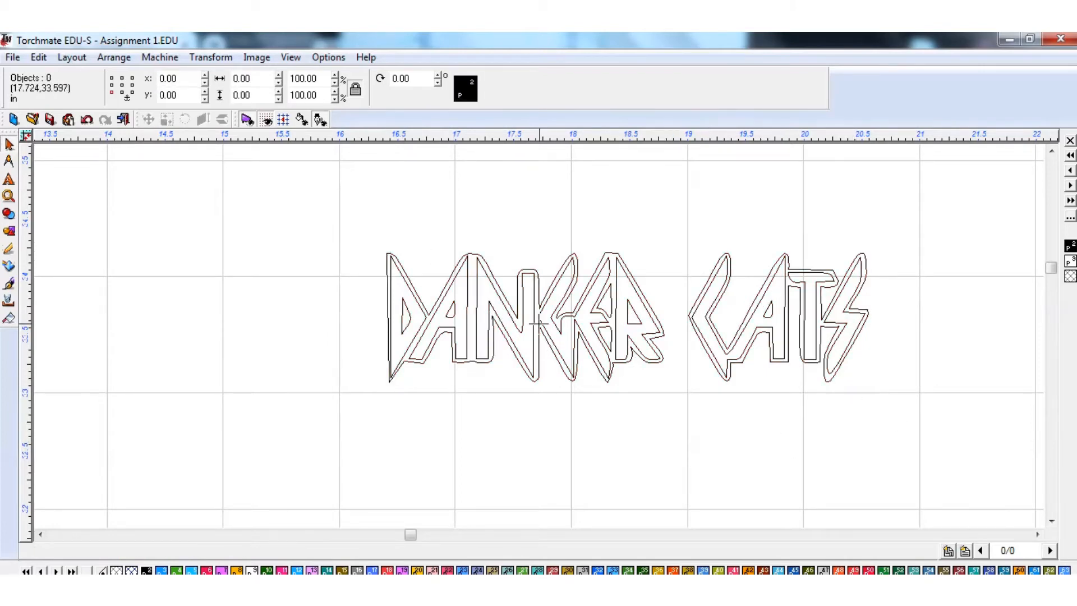
scroll(547, 337, "down", 1)
scroll(539, 336, "up", 2)
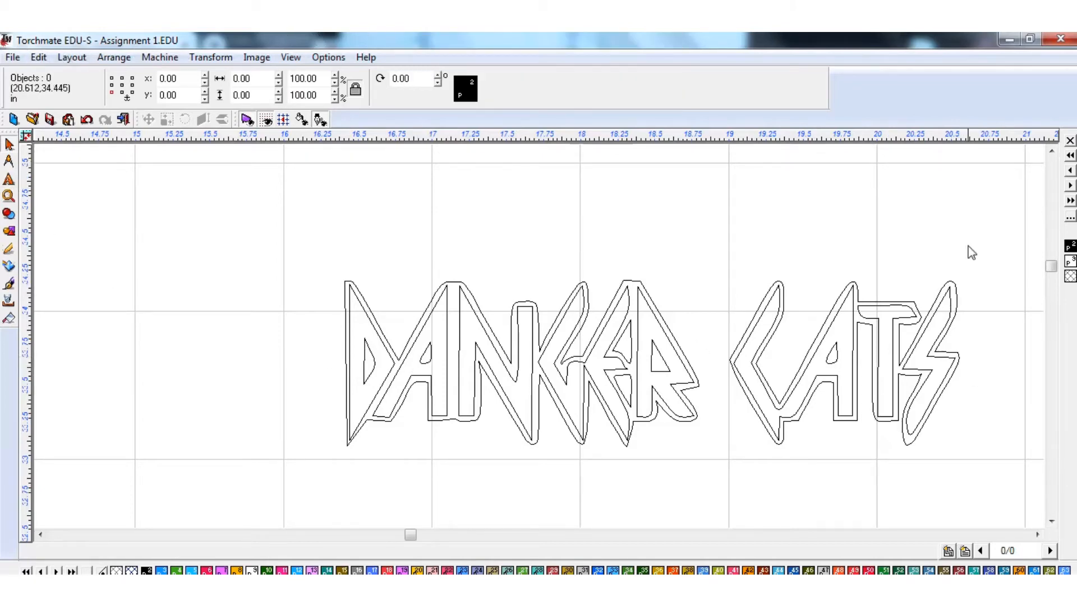
Move the whole Danger Cats lettering group to about x 15.5, y 33.5 in and deselect it.
left_click_drag(979, 235, 297, 519)
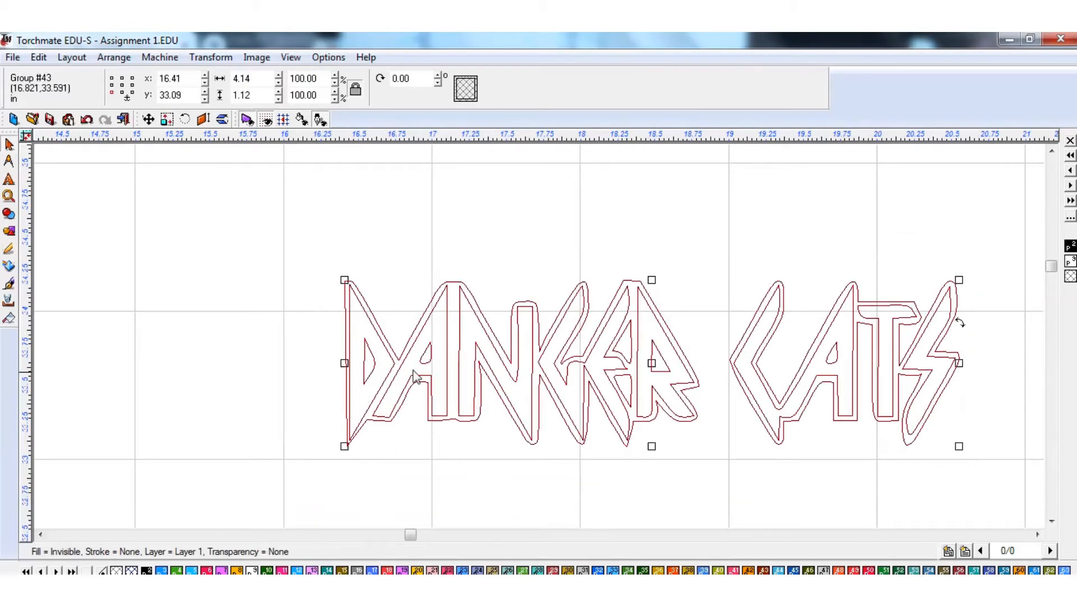
left_click(645, 378)
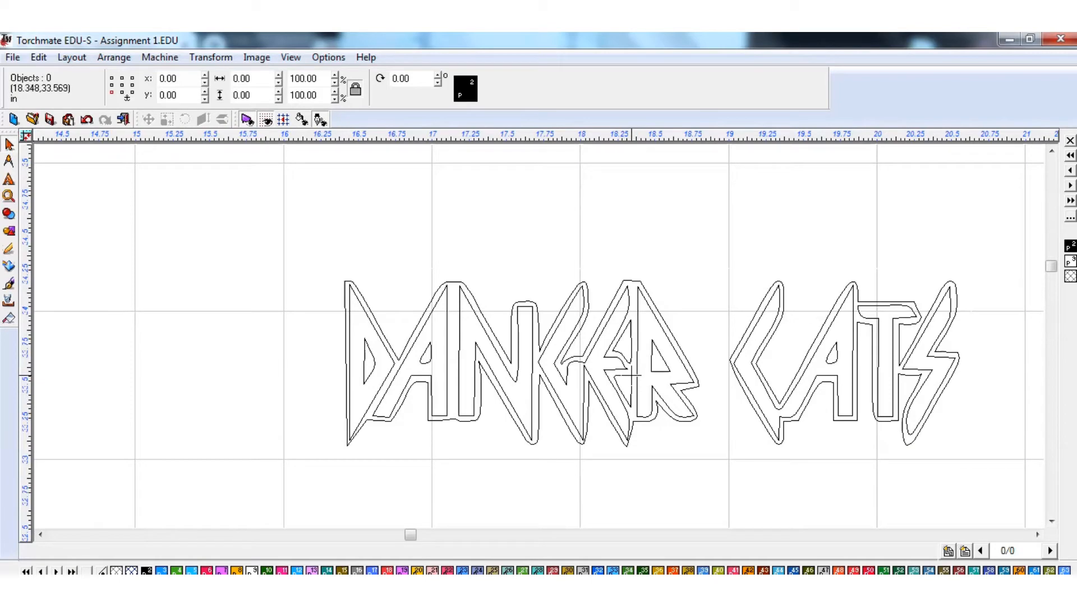
left_click(649, 366)
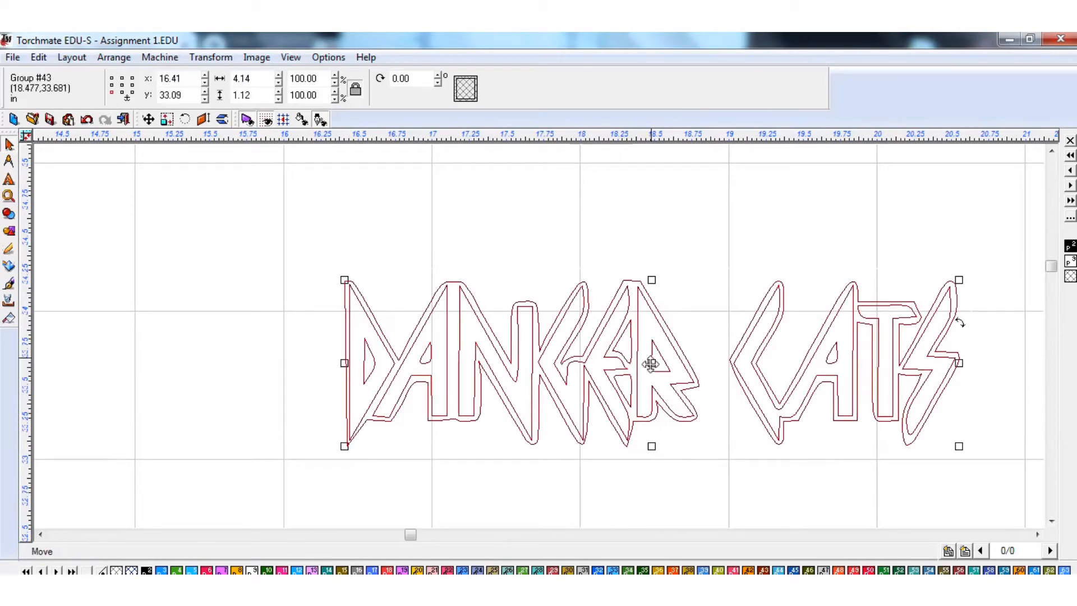
left_click_drag(650, 362, 516, 299)
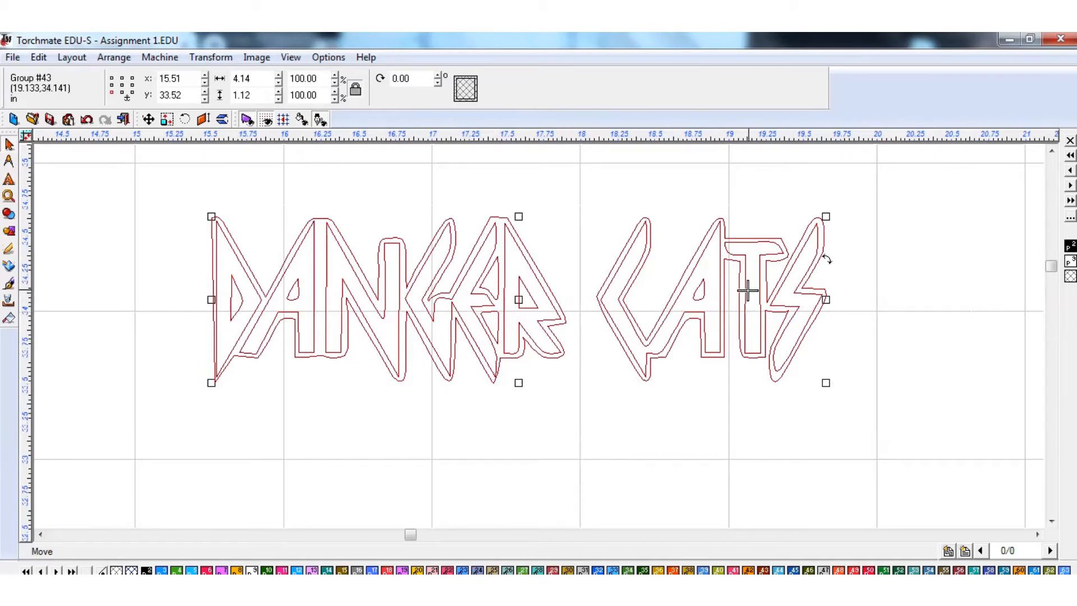
left_click(678, 414)
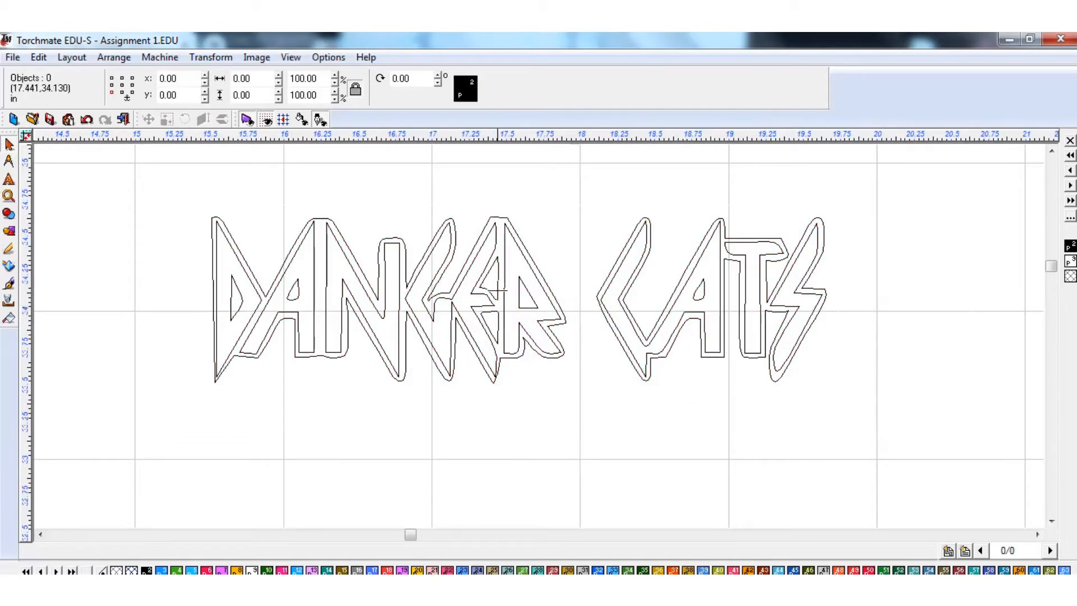
Apply Break Path to the Danger Cats lettering group to separate it into individual polygons.
left_click(510, 318)
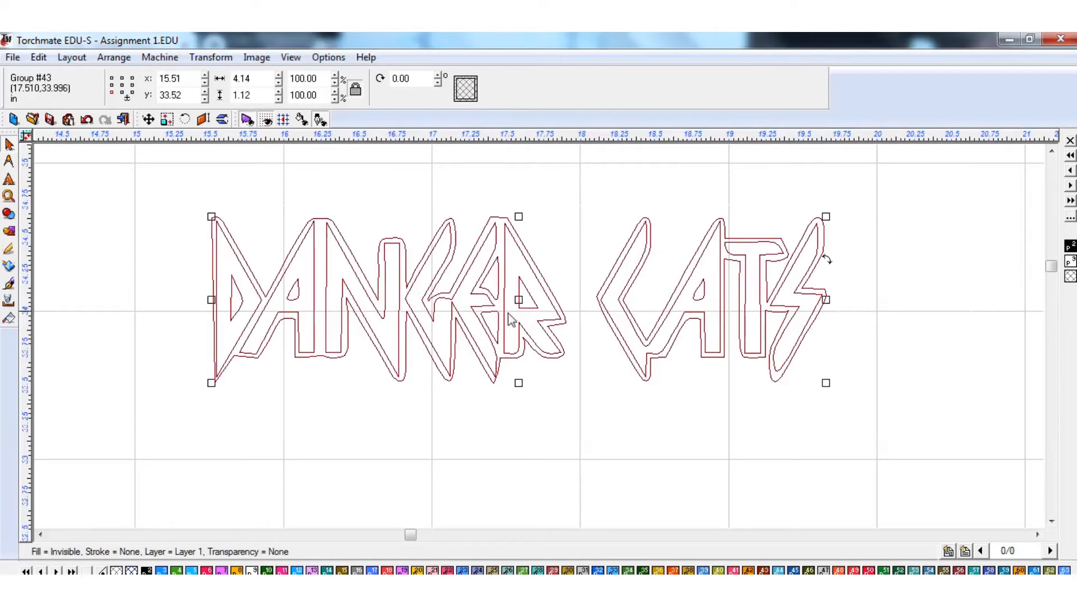
left_click(39, 57)
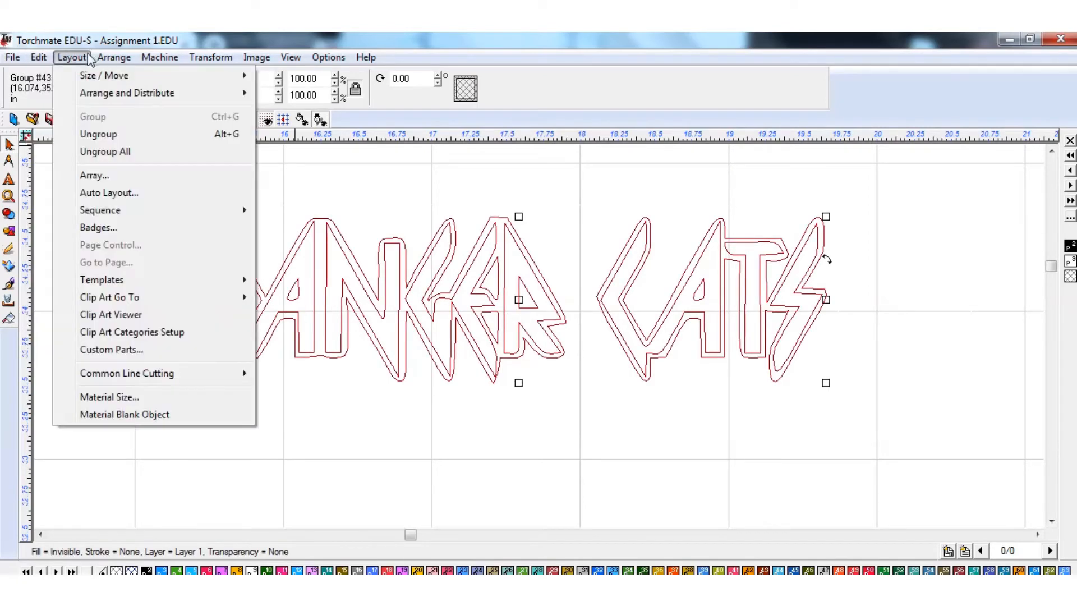
mouse_move(112, 57)
left_click(125, 101)
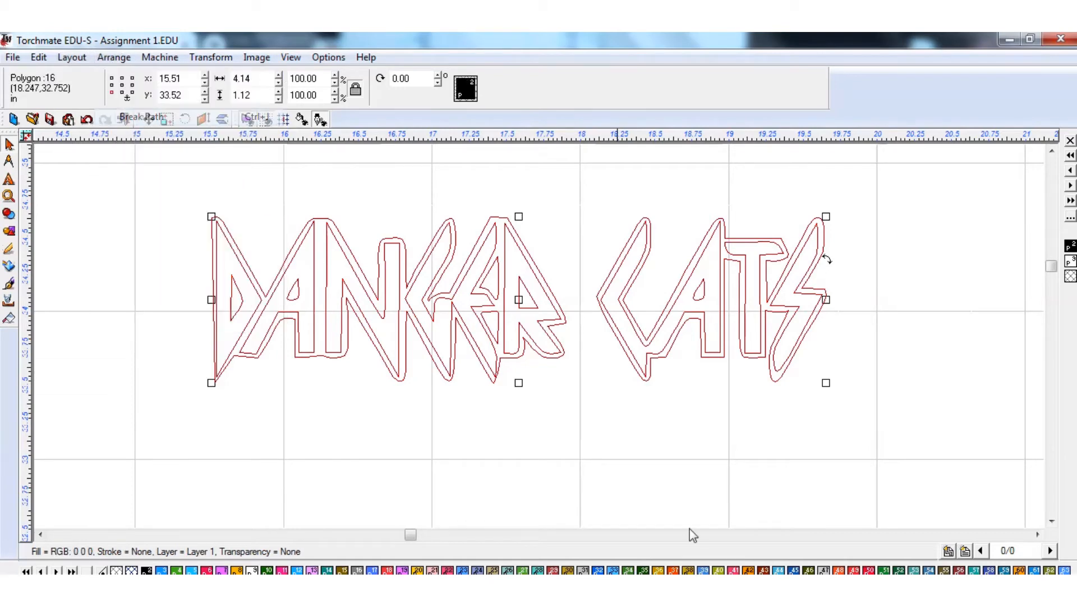
Move the inner outline of the R in DANGER, with its counter, below the lettering to about x 15.8, y 32.6 in.
left_click(653, 455)
left_click(544, 335)
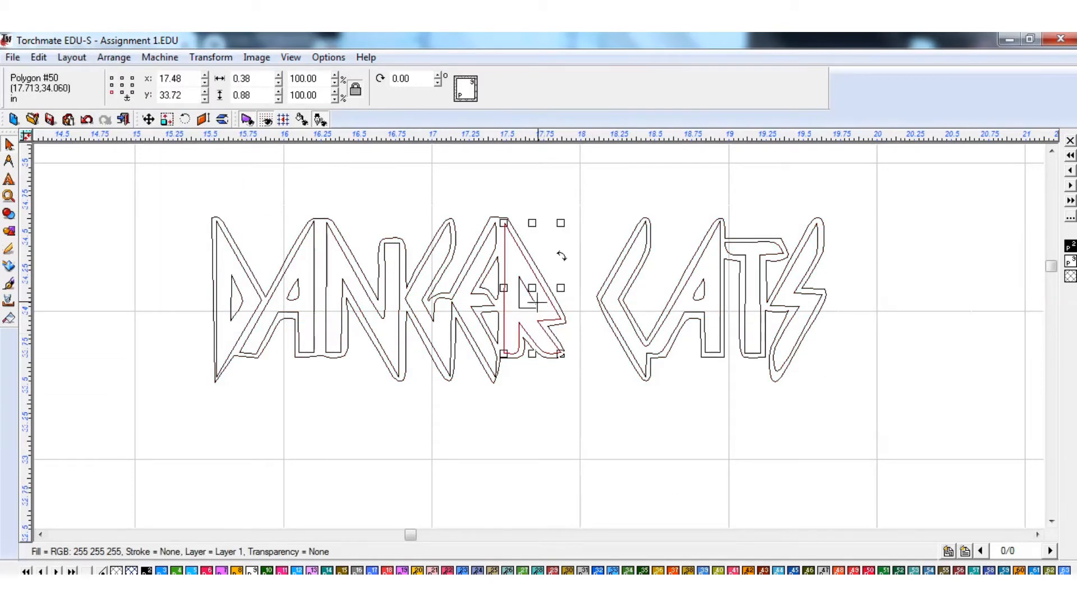
left_click(593, 251)
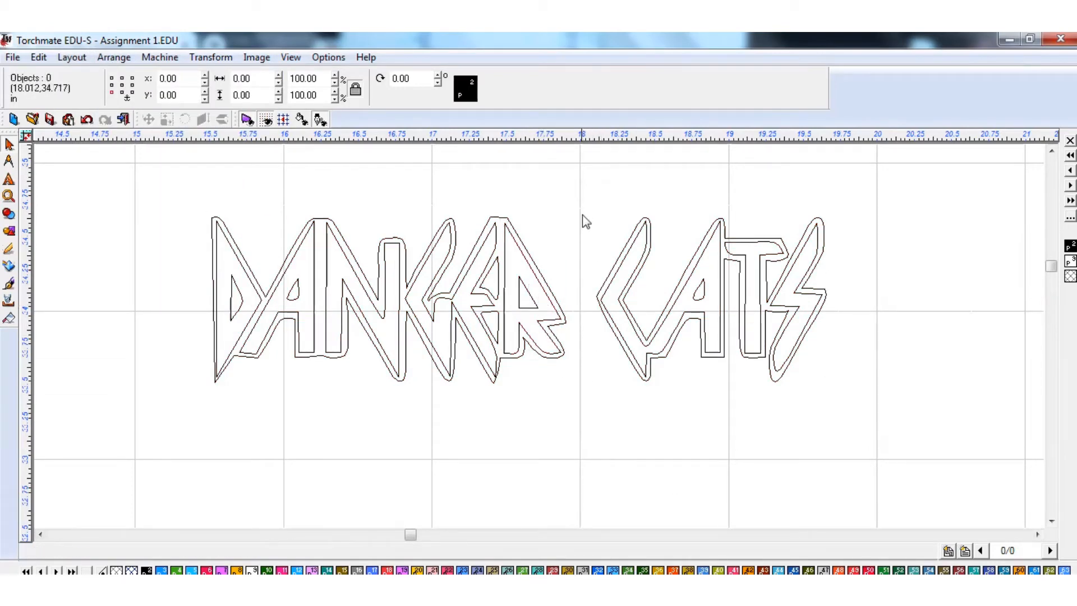
left_click_drag(583, 212, 517, 392)
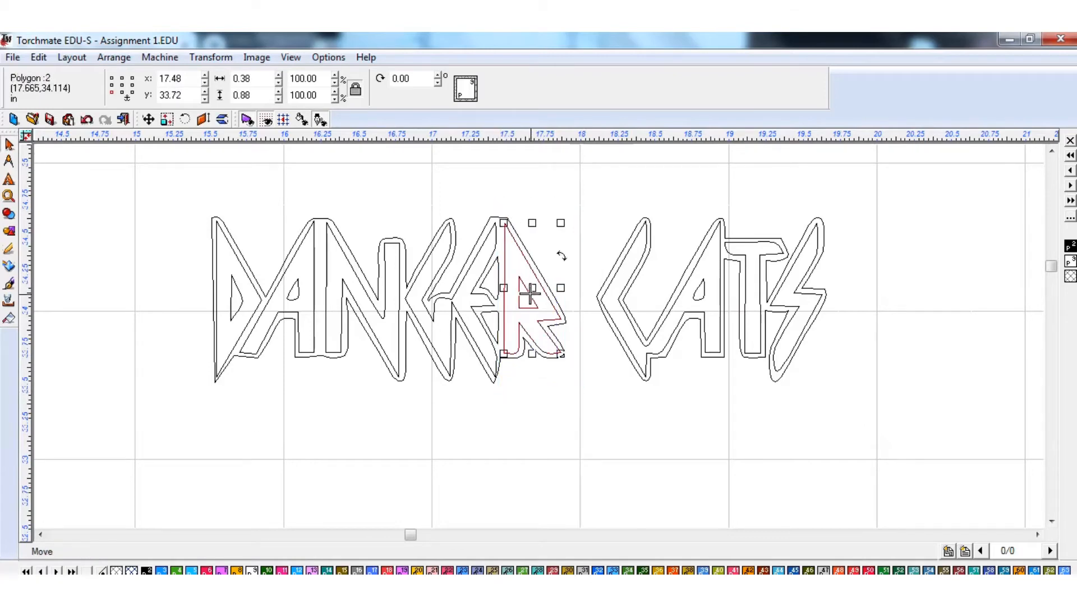
left_click_drag(532, 294, 283, 460)
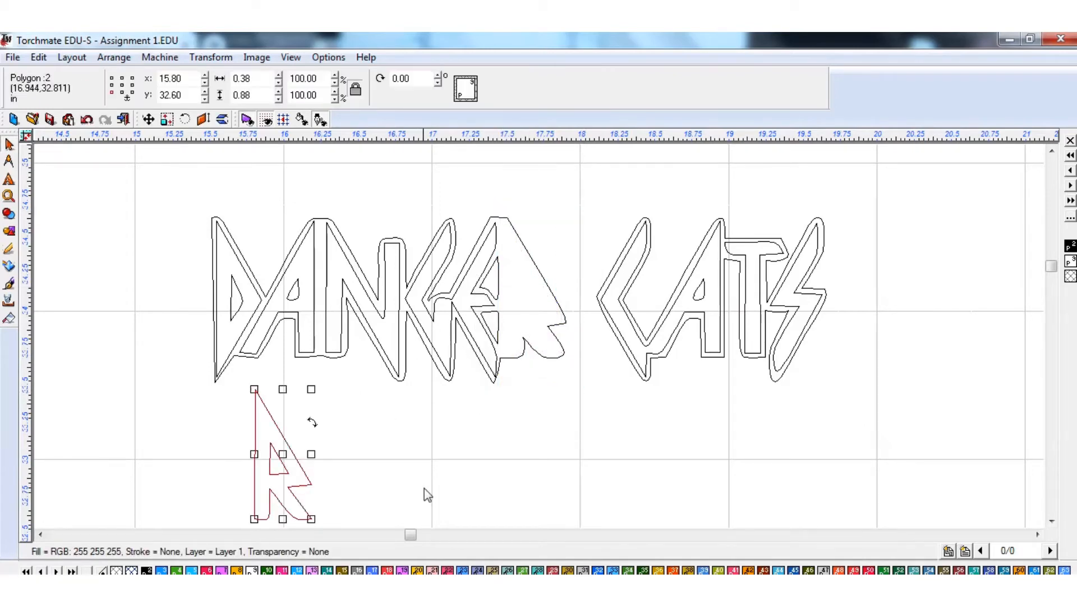
Move the inner outlines of the A and N in DANGER below the lettering, beside the R, to spell RAN.
left_click(320, 240)
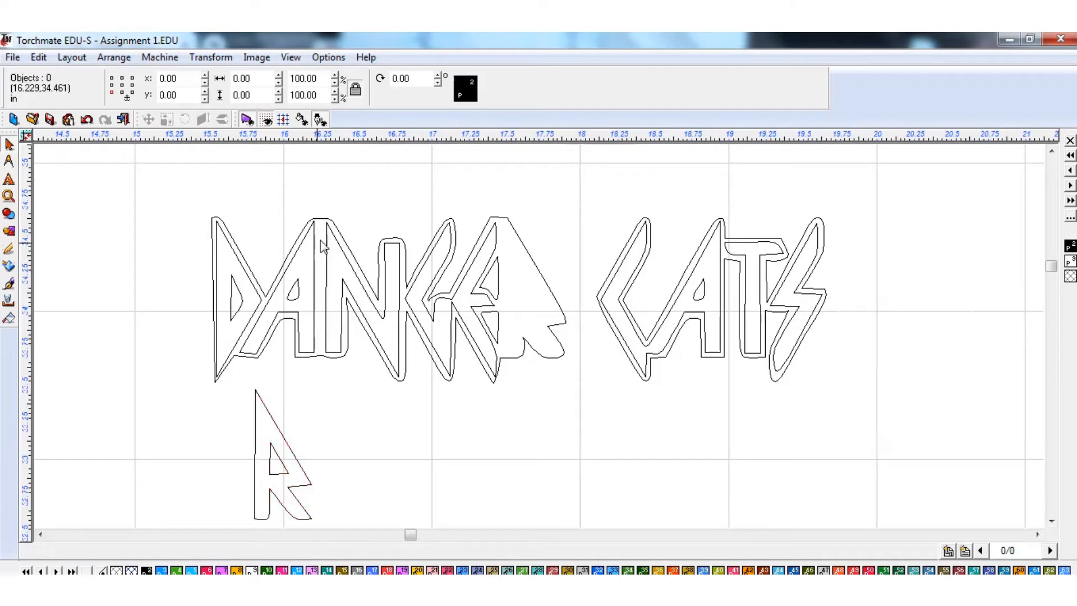
left_click_drag(329, 186, 233, 385)
left_click_drag(275, 287, 368, 466)
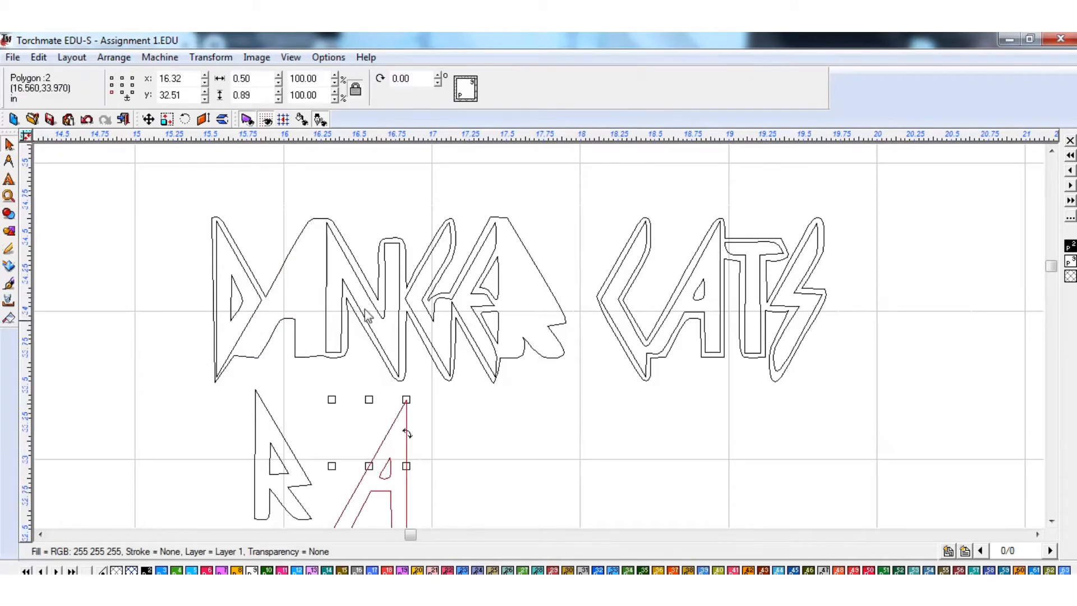
left_click(363, 288)
left_click(363, 288)
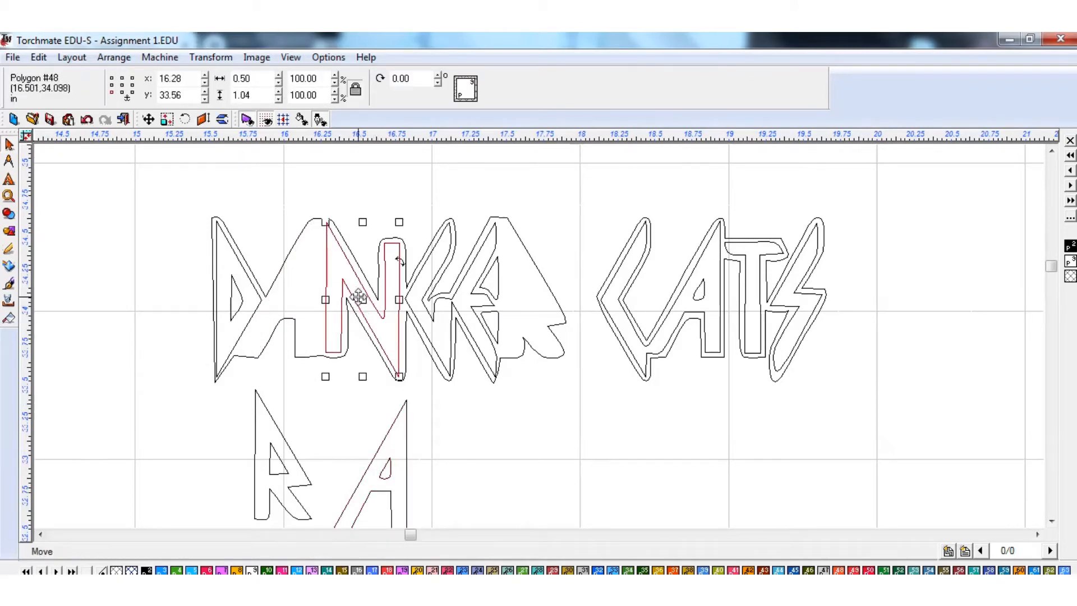
left_click_drag(367, 309, 469, 476)
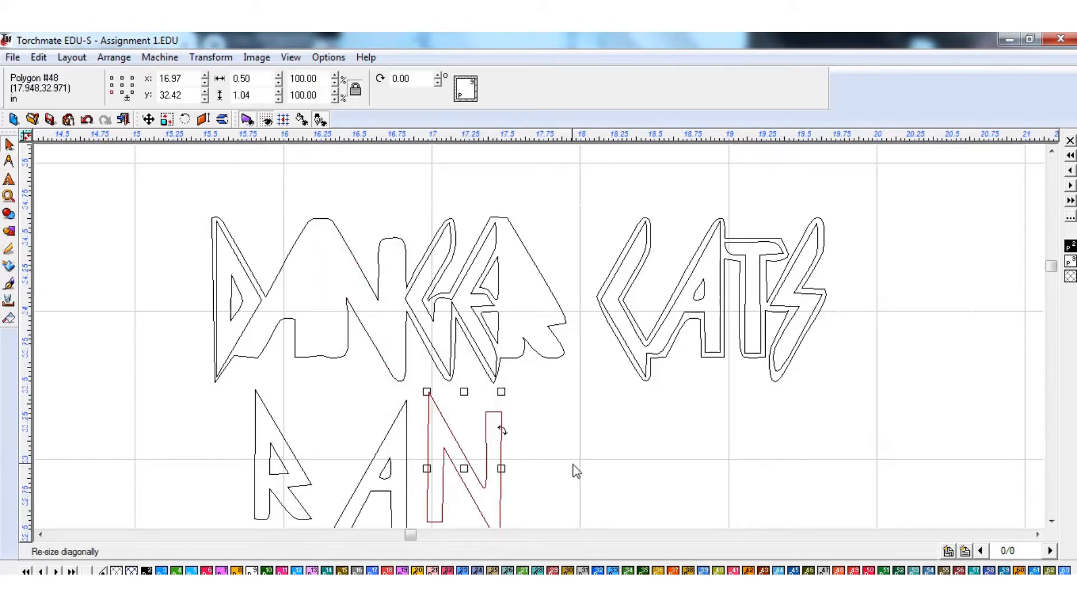
Delete all the Danger Cats polygons, including the separated R, A and N.
scroll(575, 468, "down", 3)
scroll(578, 431, "up", 4)
scroll(577, 432, "down", 1)
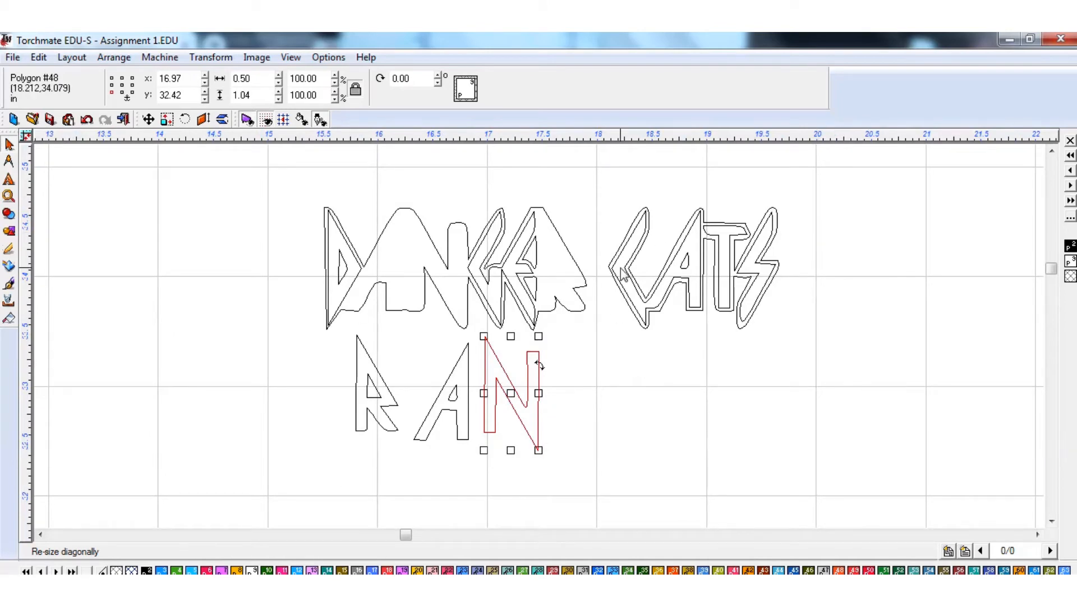
scroll(576, 408, "down", 1)
scroll(461, 362, "down", 2)
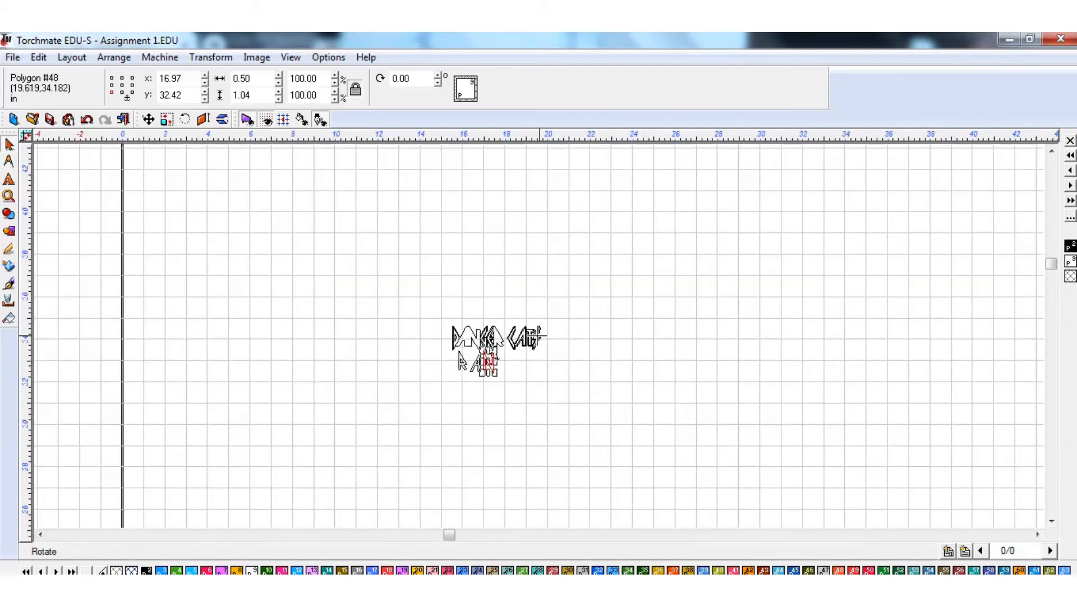
left_click_drag(578, 285, 382, 403)
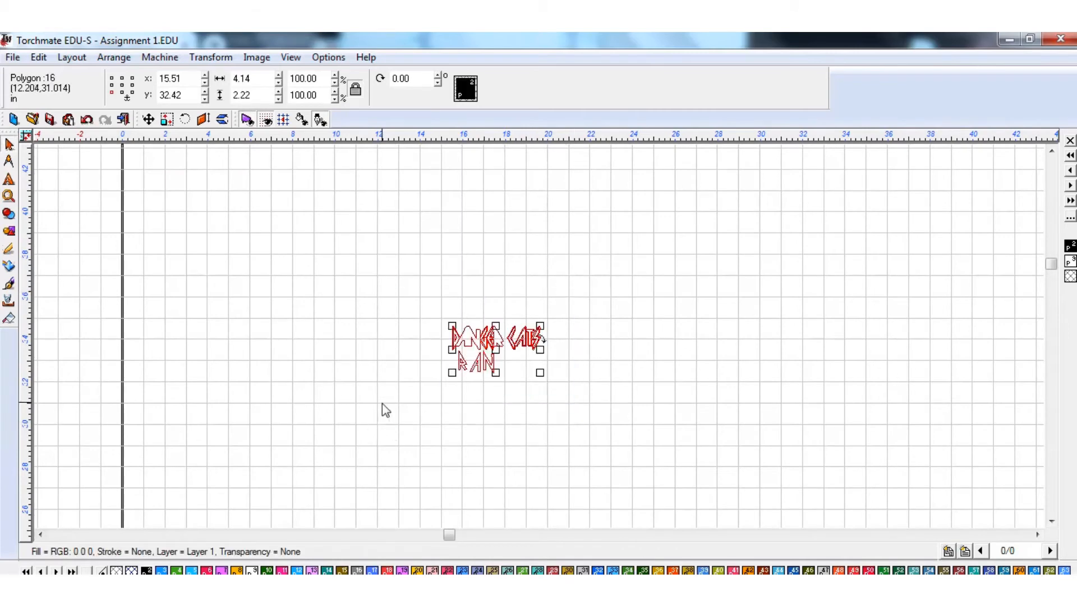
key("Delete")
scroll(541, 340, "down", 2)
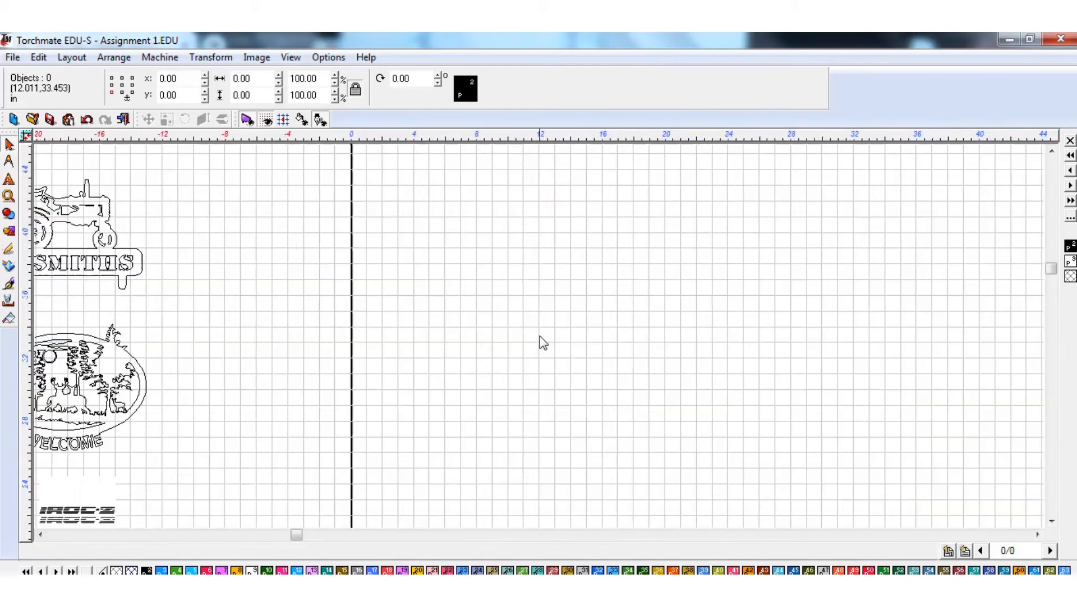
scroll(539, 335, "down", 2)
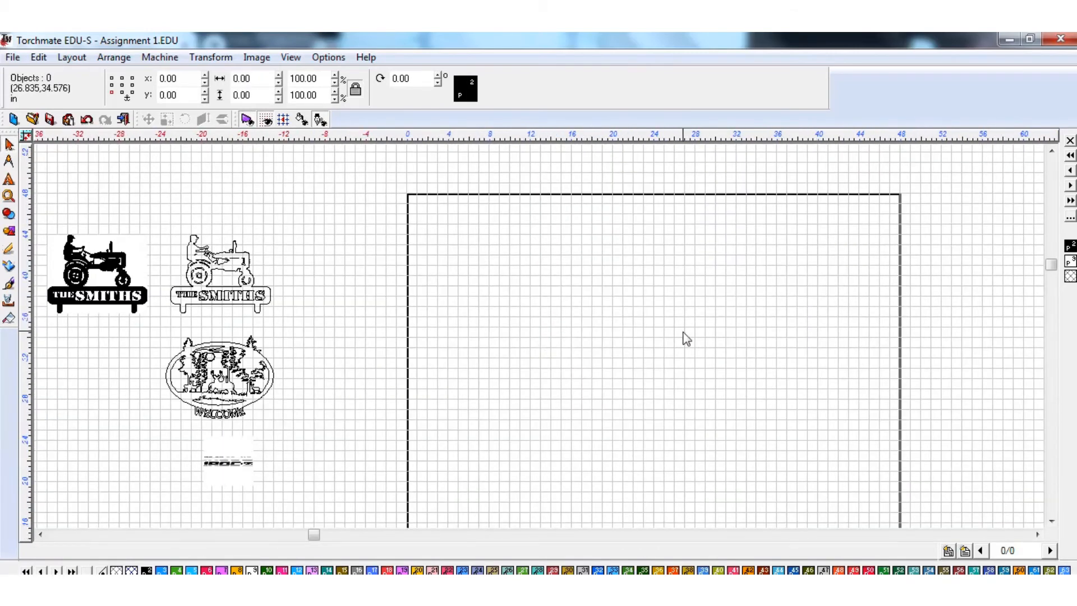
mouse_move(683, 331)
middle_mouse_down()
mouse_move(505, 308)
mouse_move(493, 291)
middle_mouse_up()
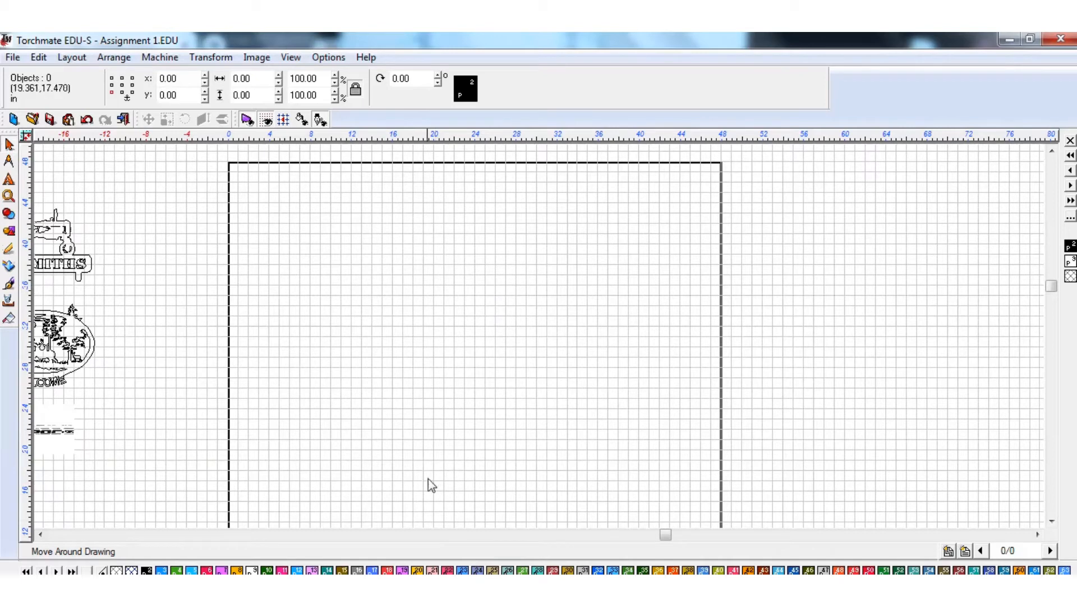
mouse_move(14, 189)
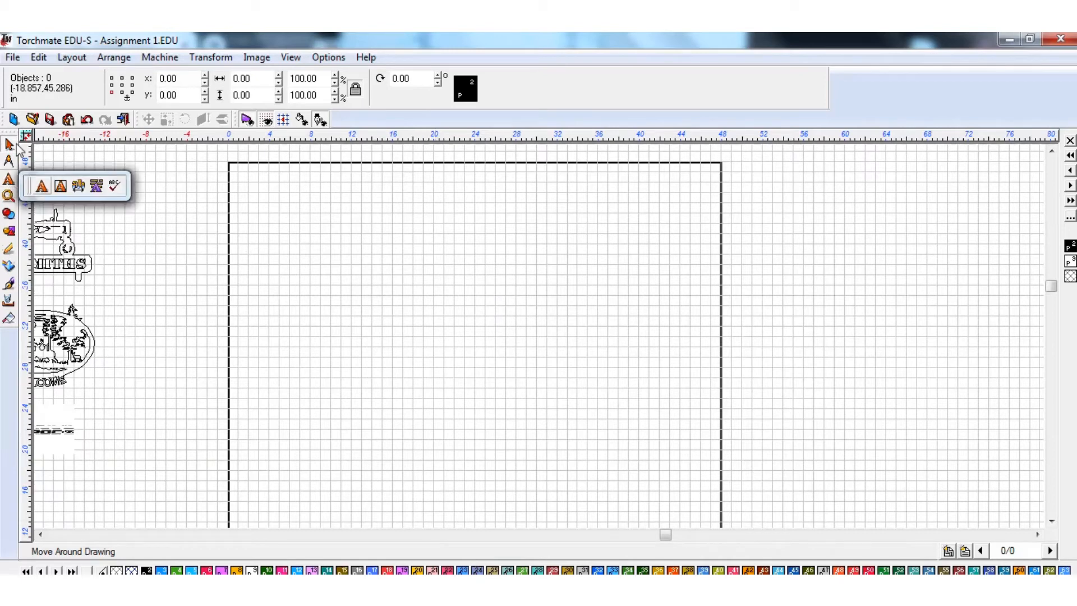
left_click(11, 180)
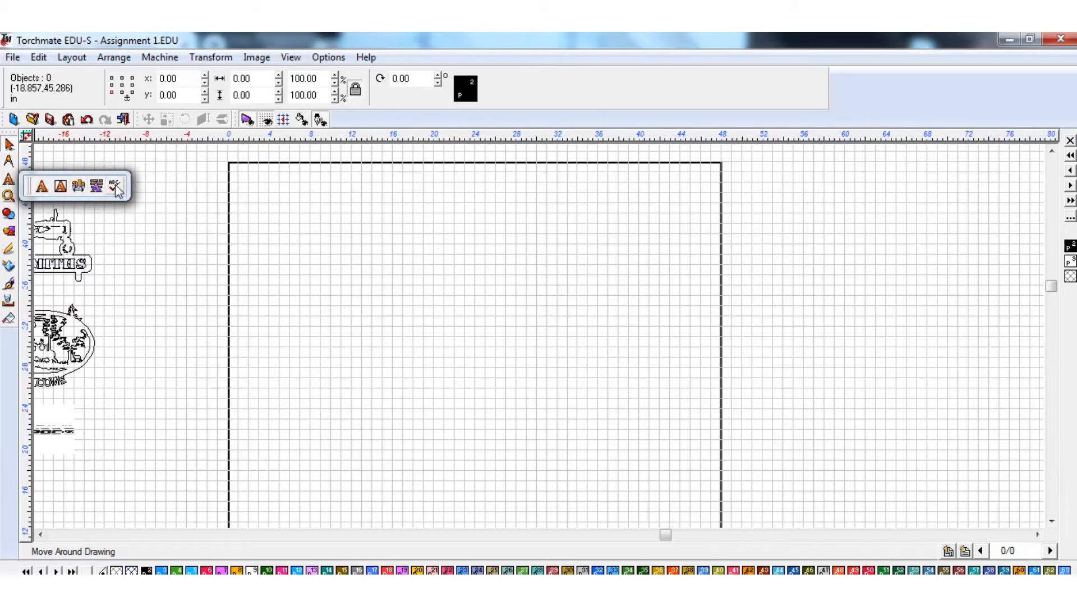
left_click(40, 187)
left_click(331, 234)
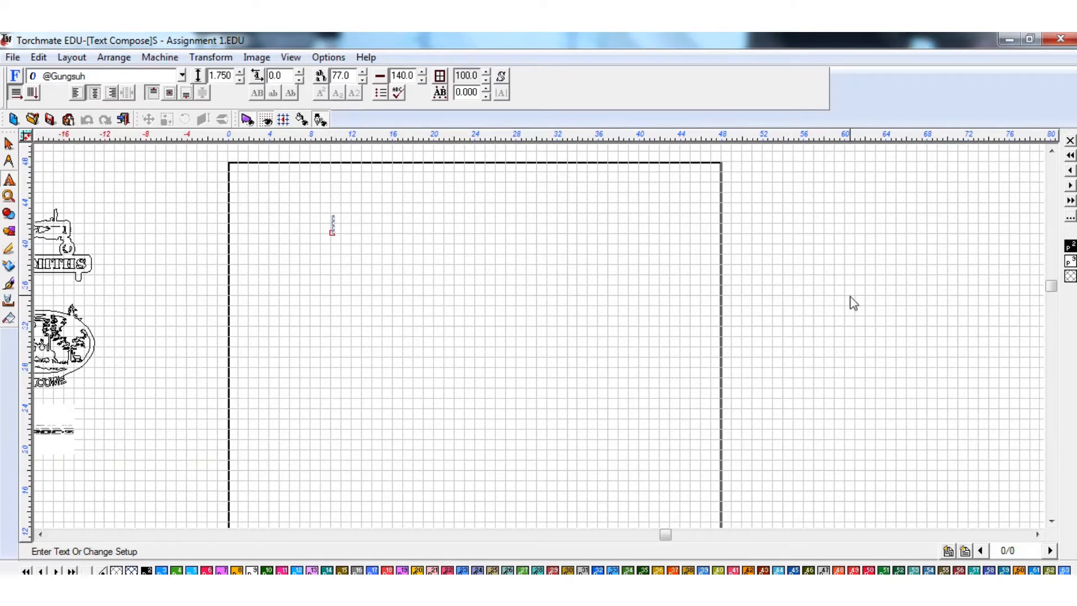
left_click(11, 179)
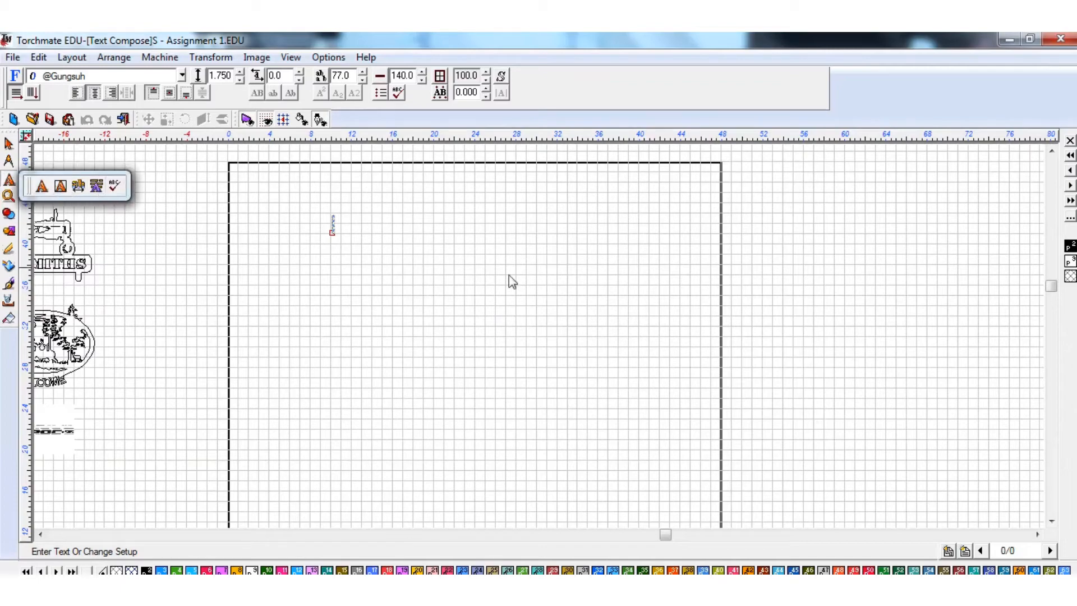
key("Escape")
Add the text "MY PROJECT" with a height of 4.000 in inside the upper-left area of the plate.
scroll(339, 229, "up", 3)
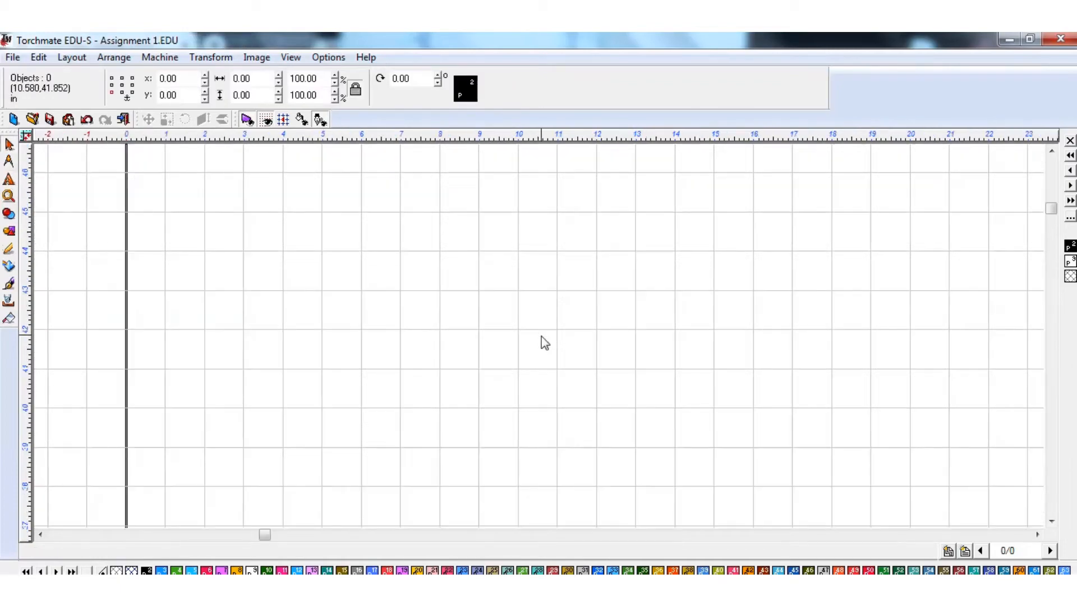
scroll(542, 336, "down", 2)
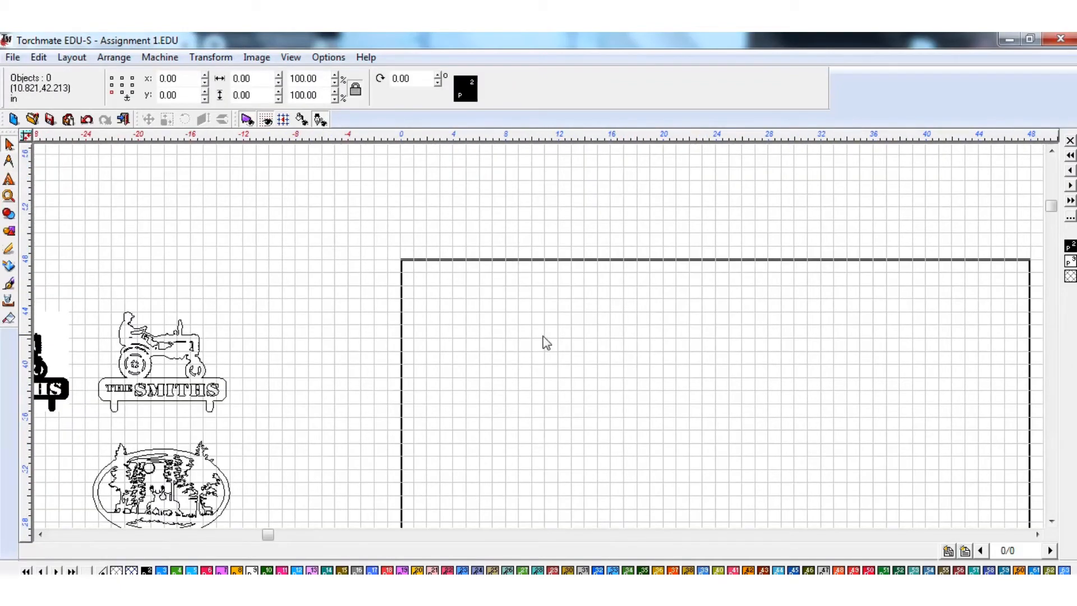
left_click(8, 179)
left_click(42, 186)
left_click(586, 387)
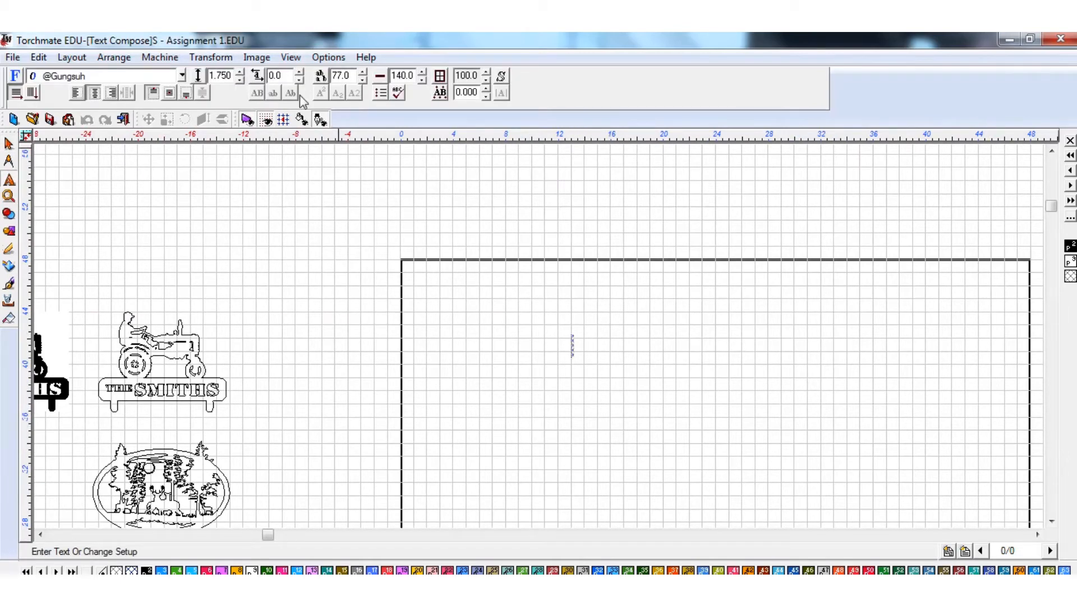
left_click(94, 94)
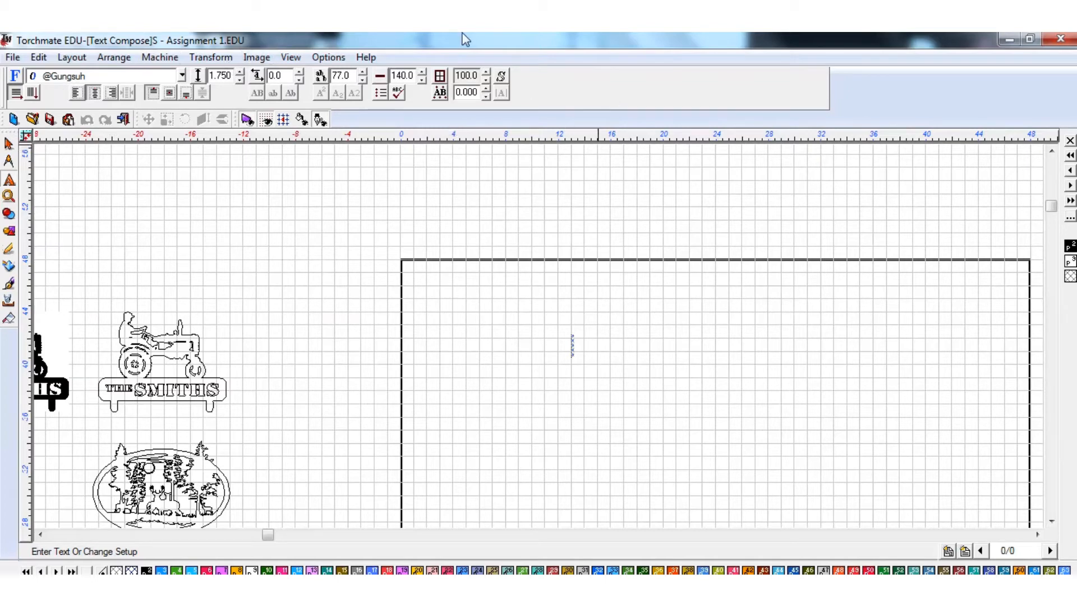
left_click(240, 73)
type("MY")
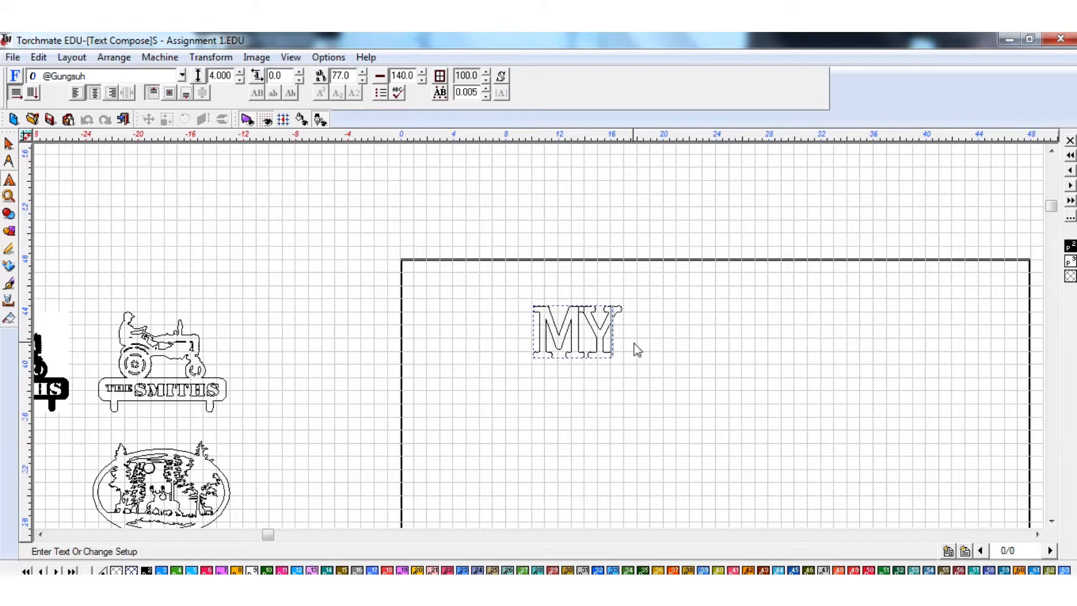
type(" PRO")
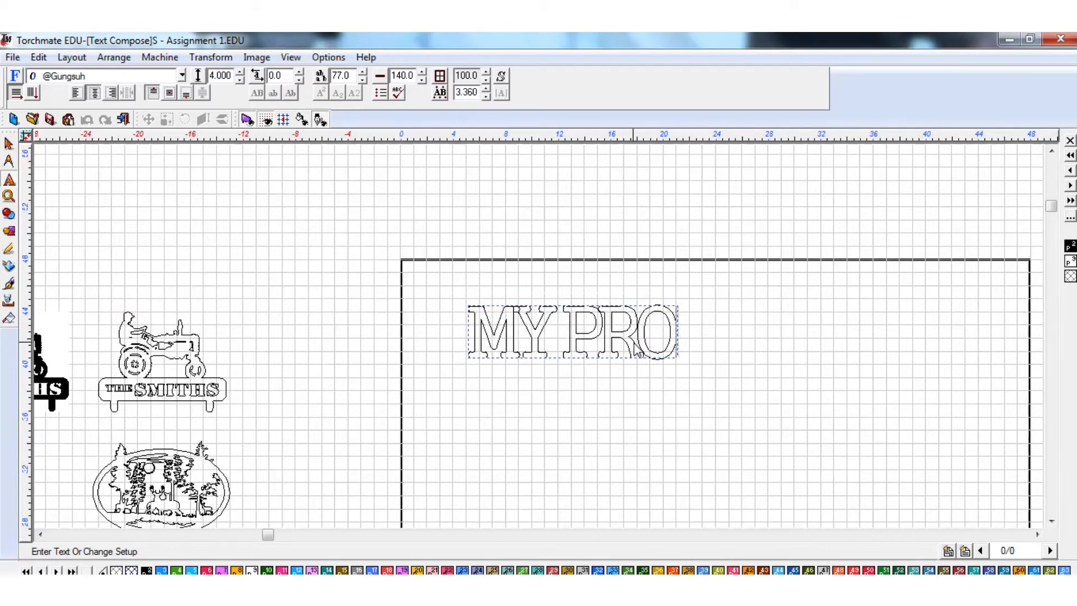
type("JECT")
key("Escape")
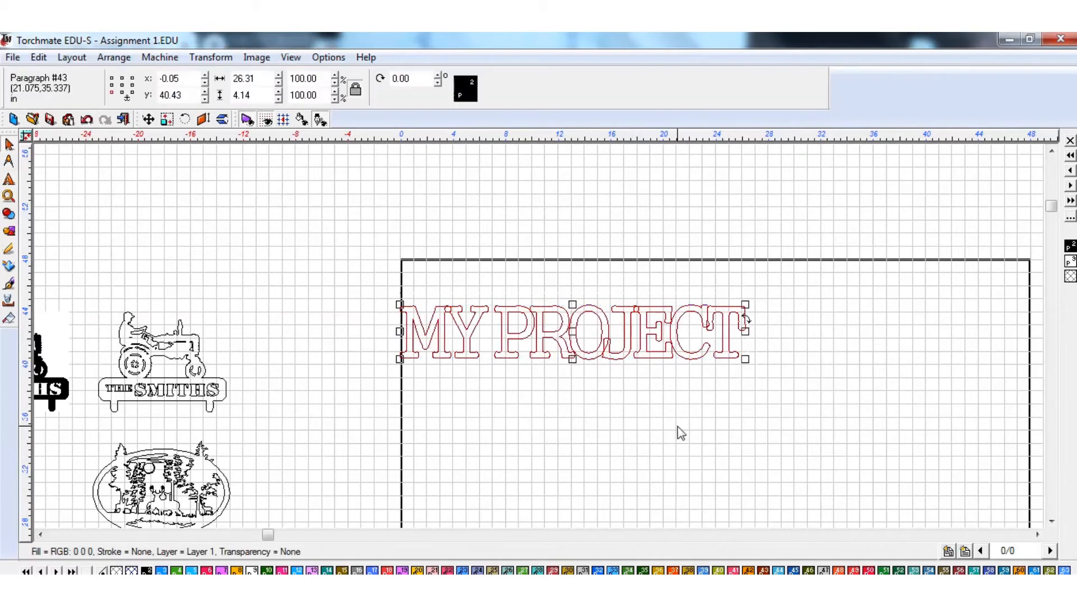
Reopen the MY PROJECT text for editing, select all its characters and expand the list of all fonts.
left_click_drag(824, 270, 298, 400)
left_click(481, 353)
double_click(506, 339)
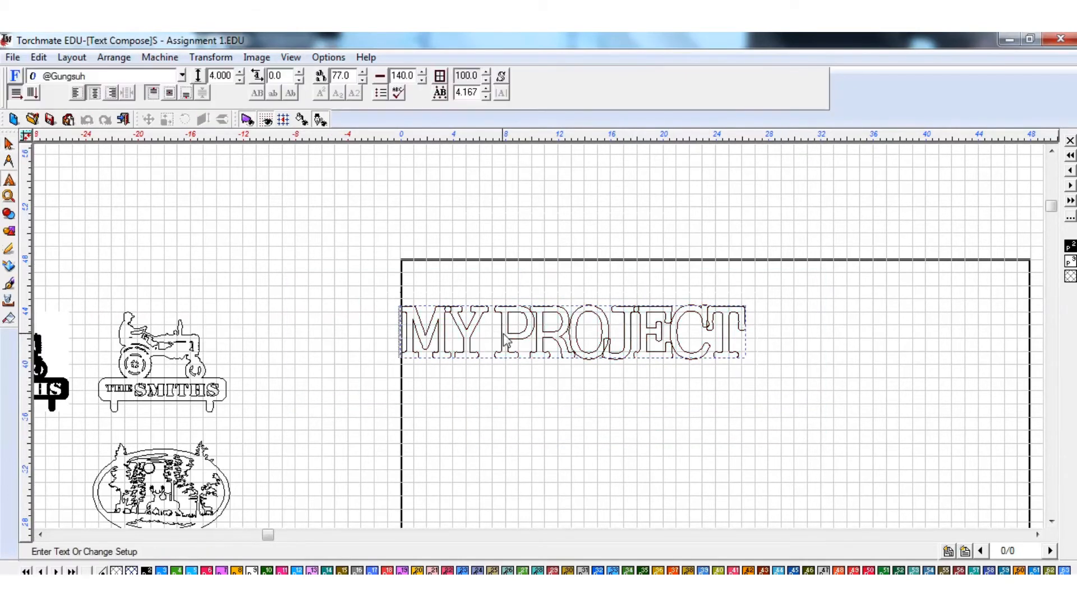
left_click_drag(746, 337, 405, 367)
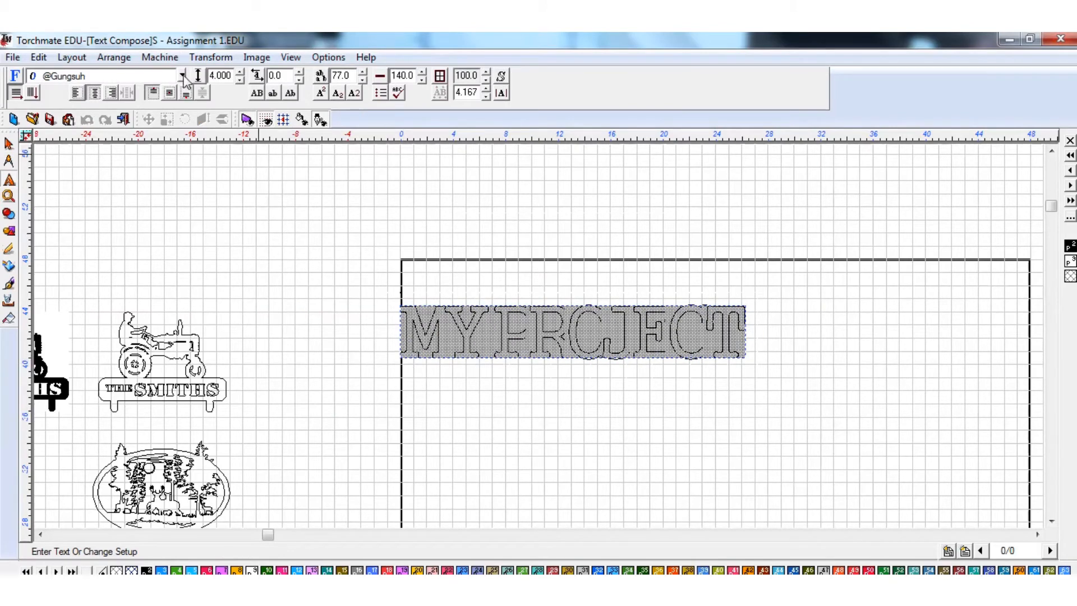
left_click(182, 76)
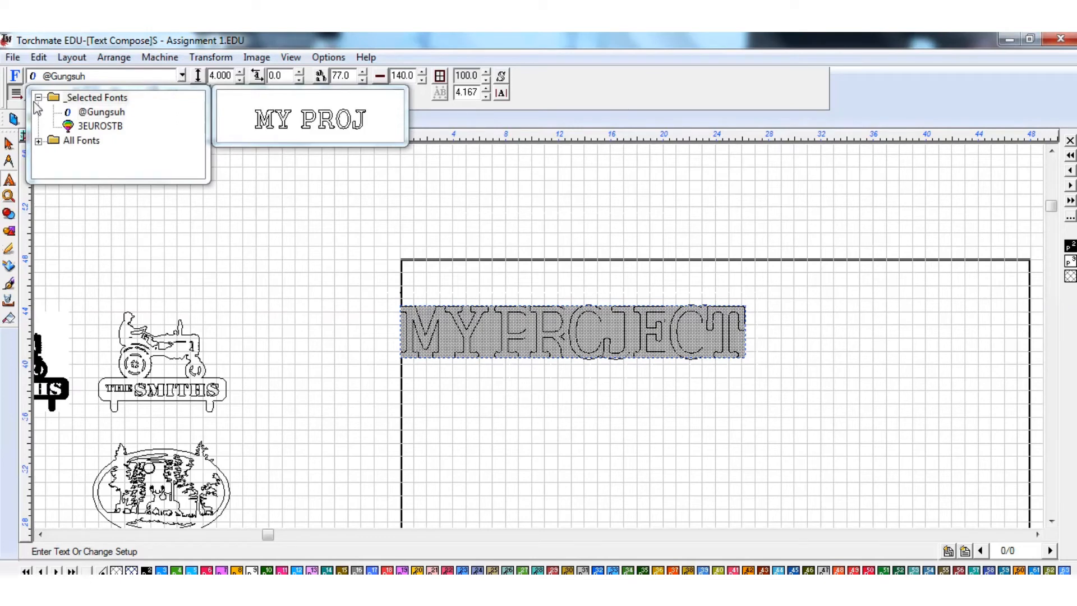
left_click(38, 141)
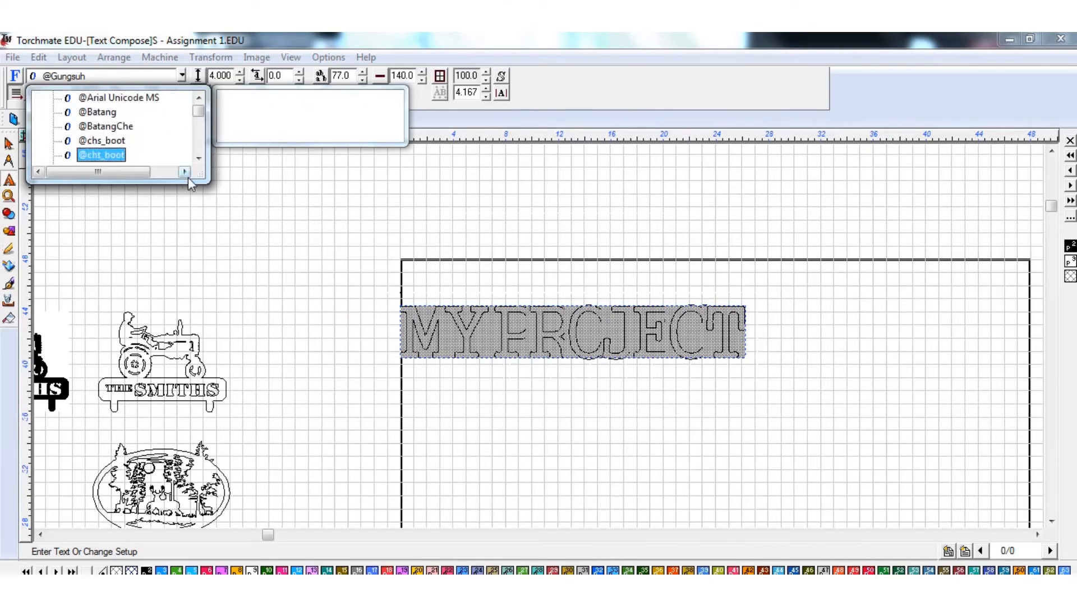
Browse the font previews and apply a plain sans-serif font to the MY PROJECT text.
left_click_drag(203, 178, 204, 558)
scroll(118, 129, "up", 2)
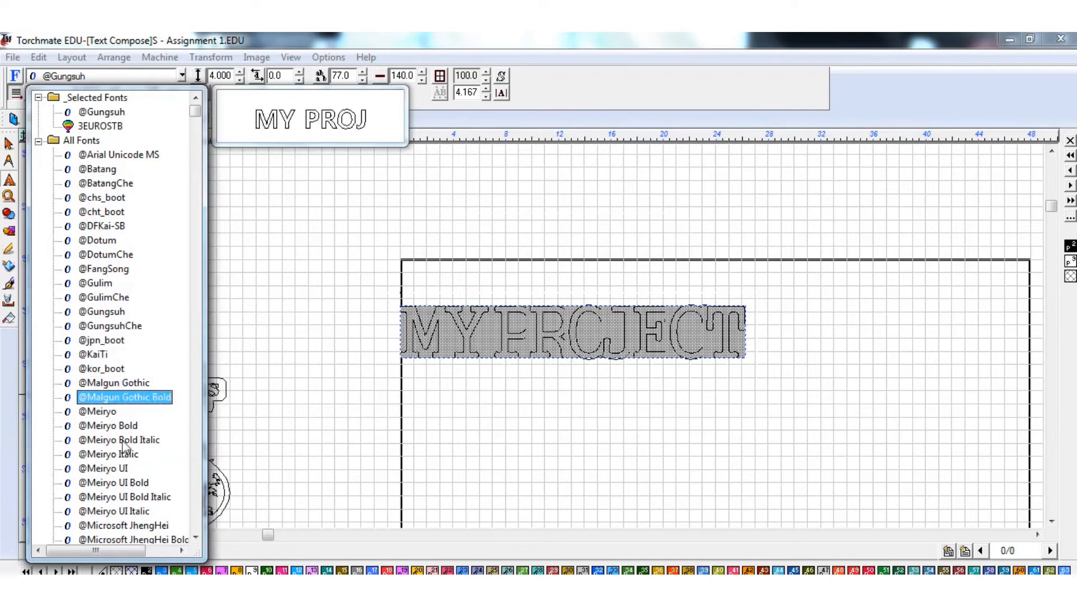
scroll(118, 483, "down", 7)
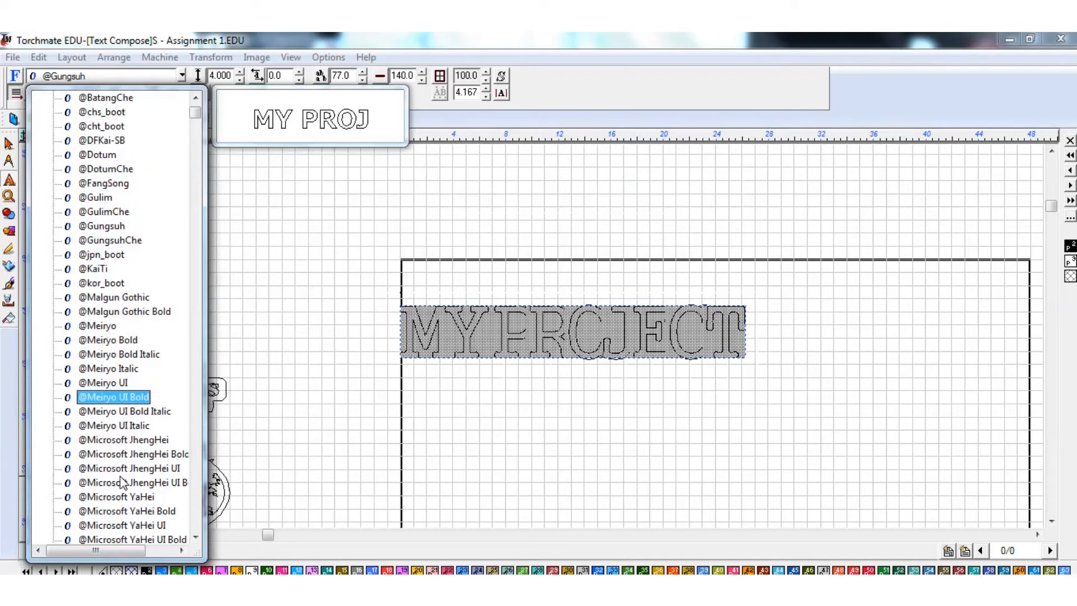
scroll(123, 393, "down", 4)
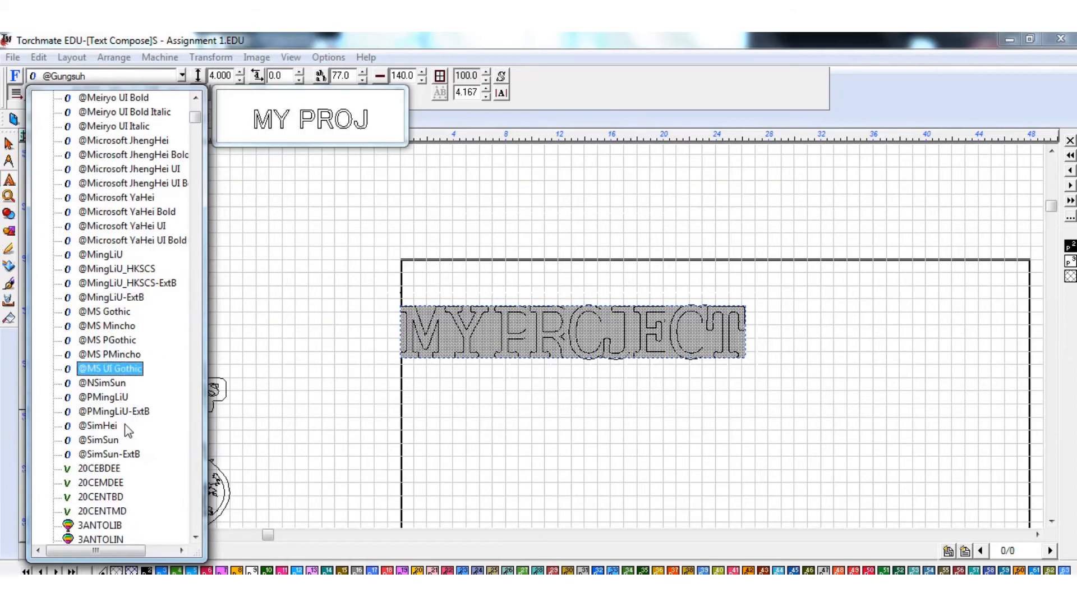
scroll(128, 344, "down", 3)
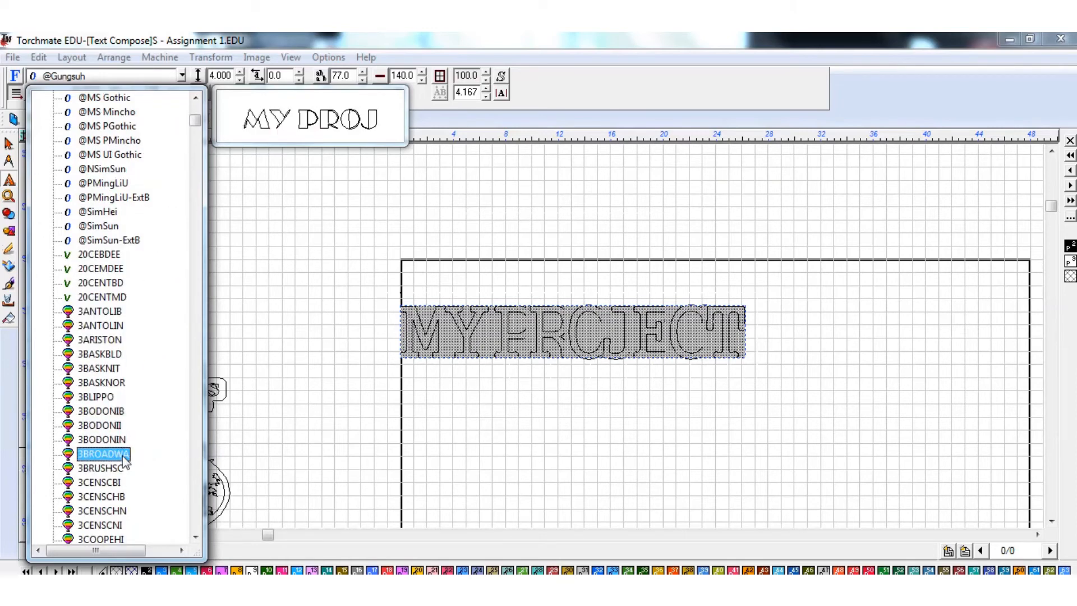
scroll(130, 468, "down", 1)
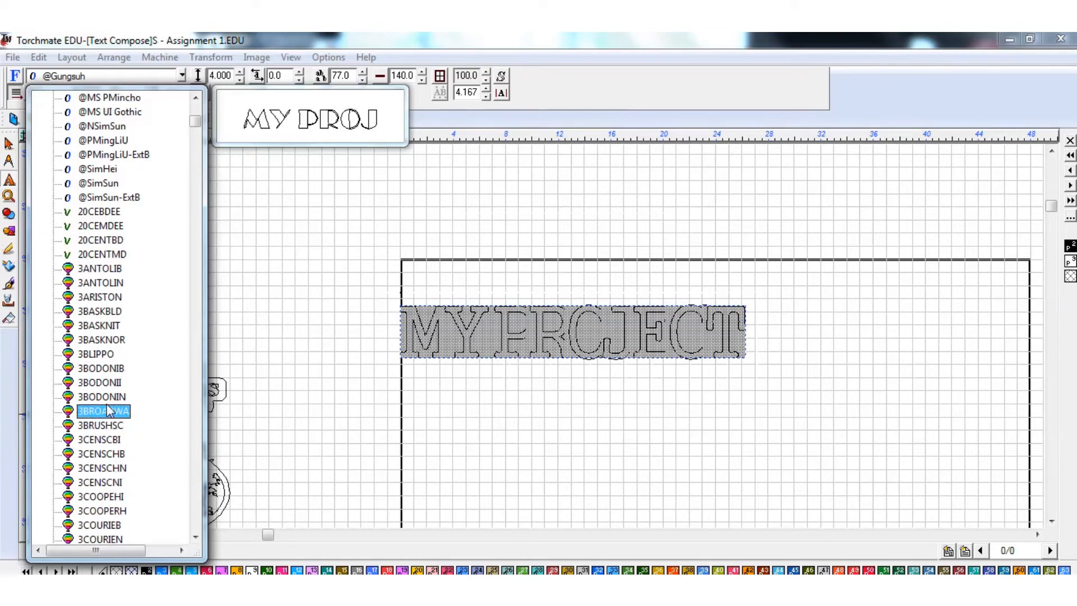
left_click(116, 114)
left_click(621, 437)
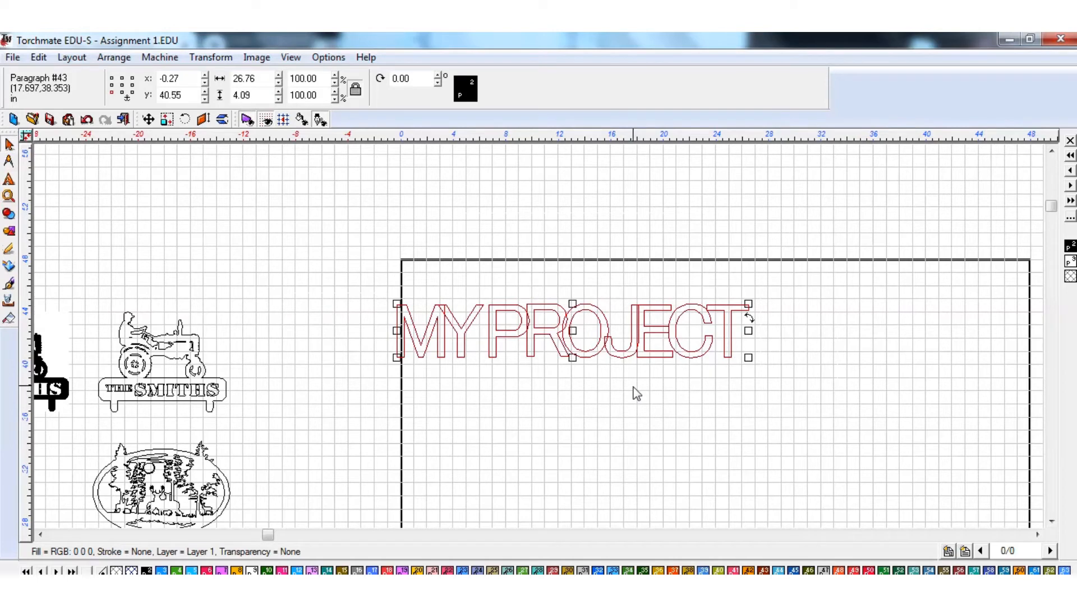
Reopen the MY PROJECT text and try to increase its character spacing.
double_click(615, 344)
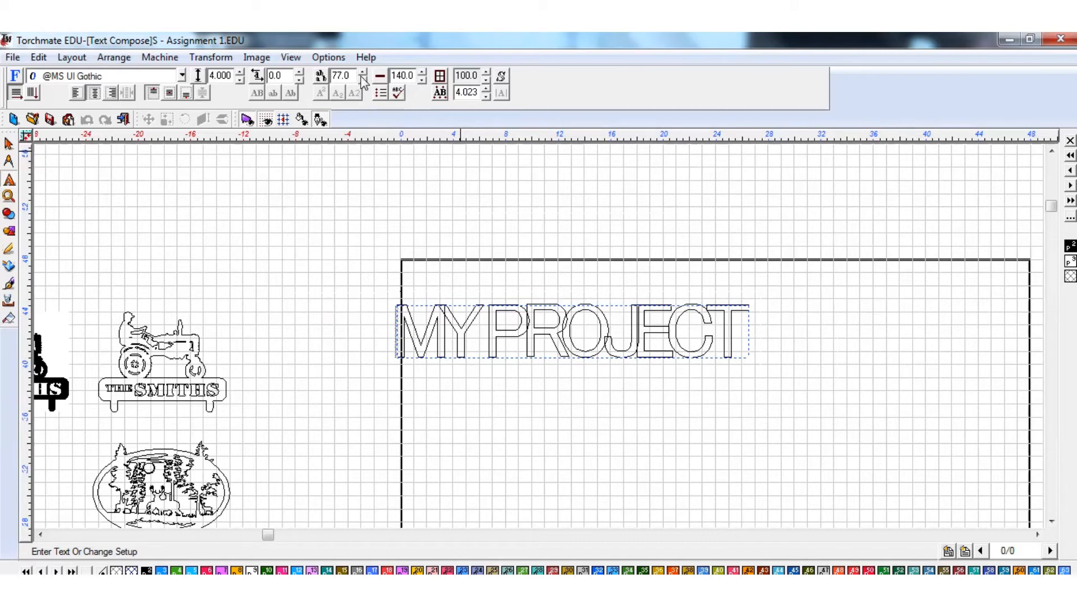
left_click(362, 72)
left_click(362, 73)
left_click(884, 331)
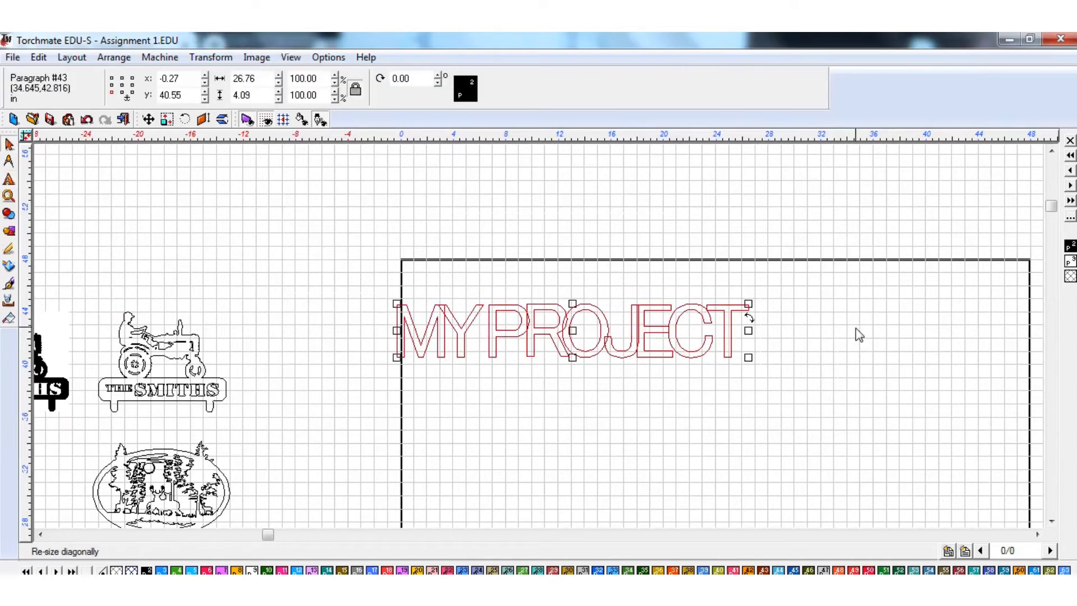
key("Delete")
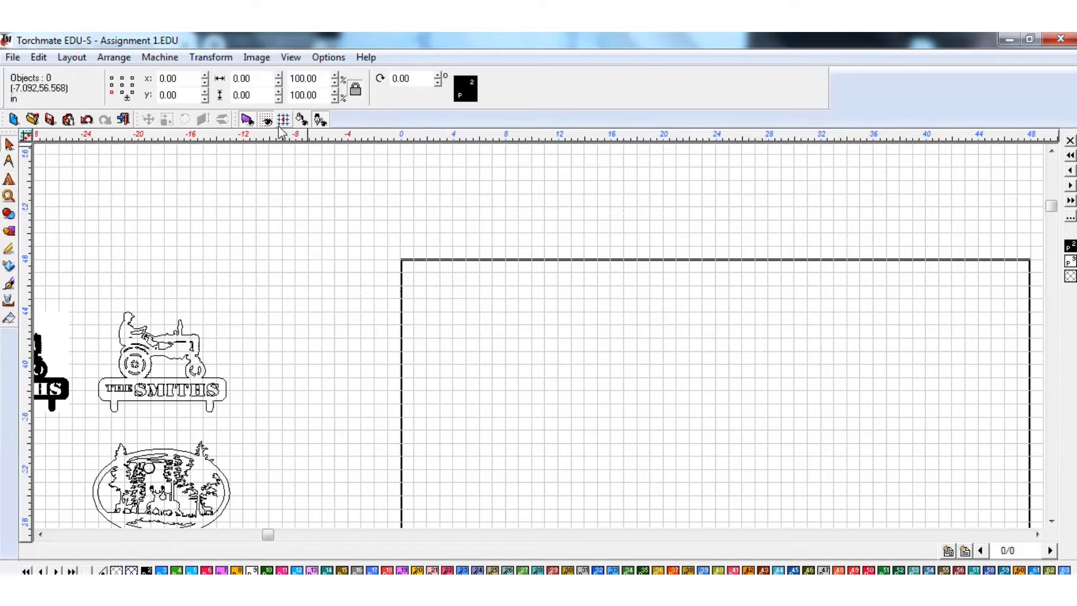
left_click(11, 177)
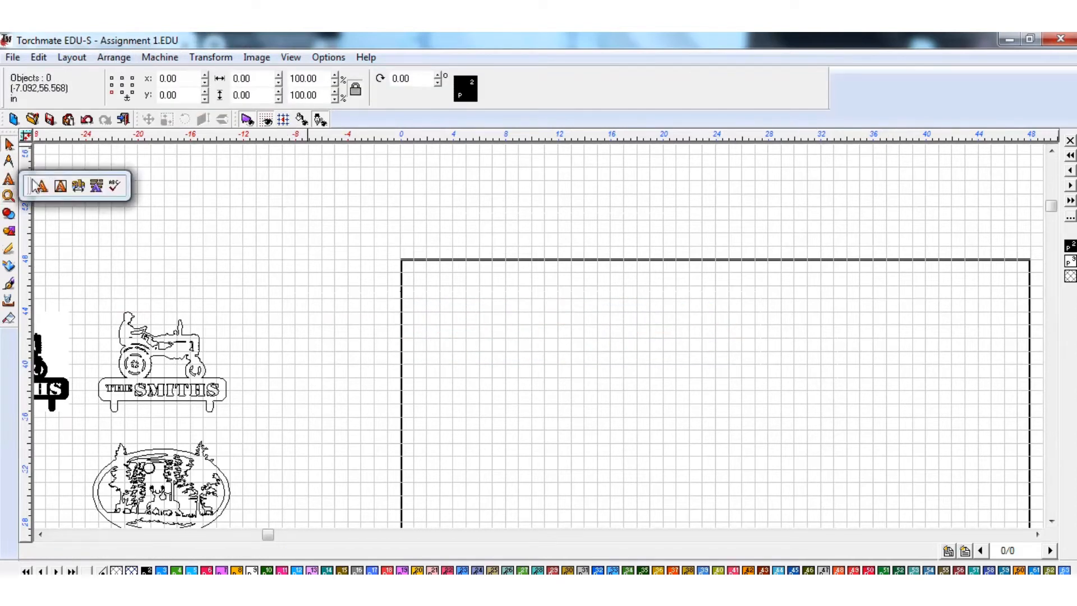
left_click(563, 320)
type("MY")
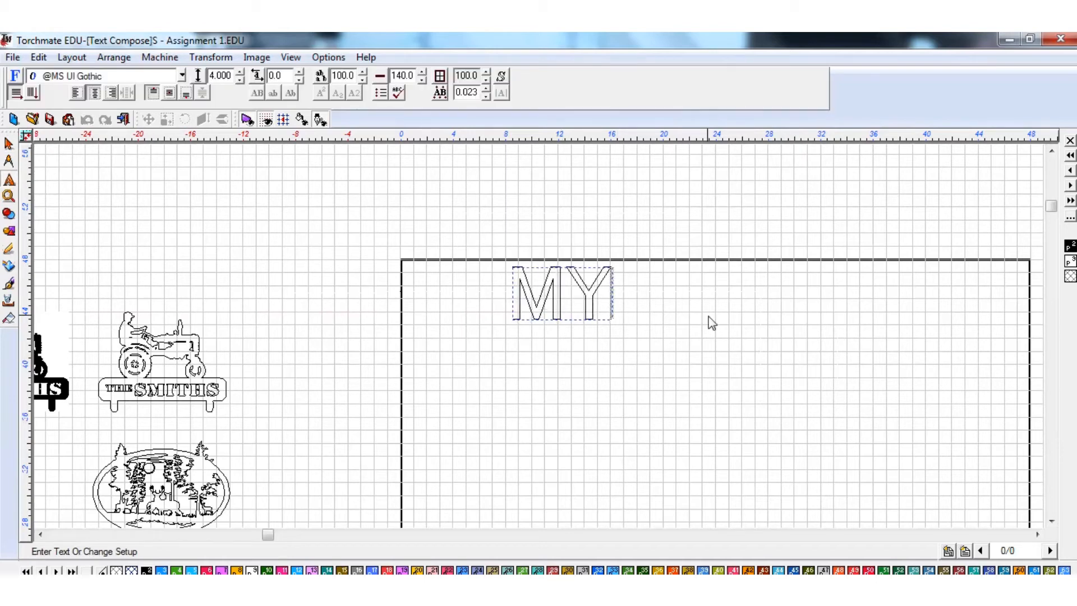
type(" Pro")
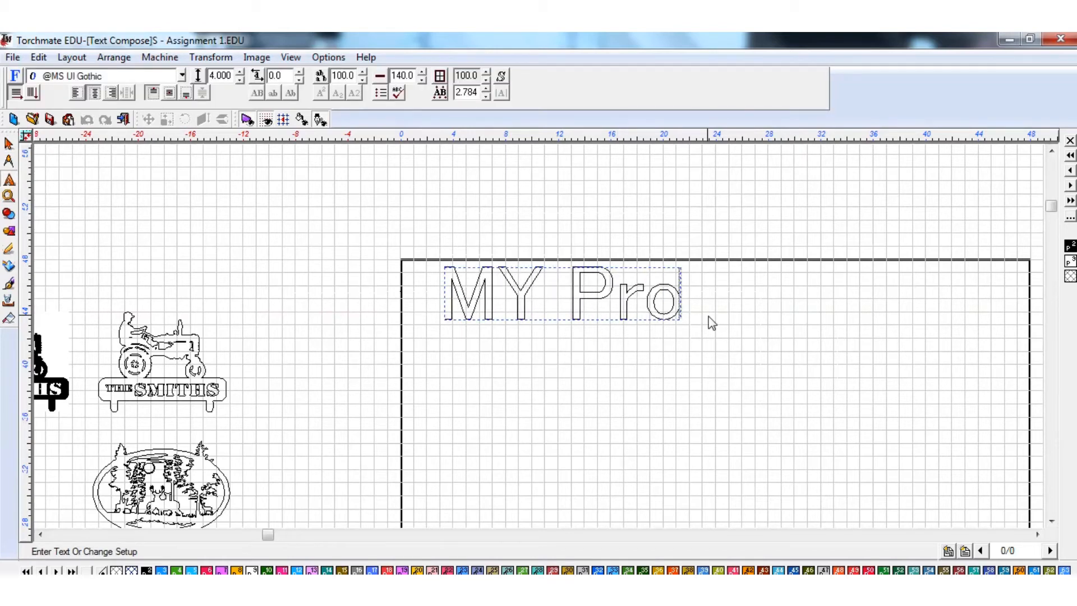
key("BackSpace")
key("BackSpace")
type("ROJECT")
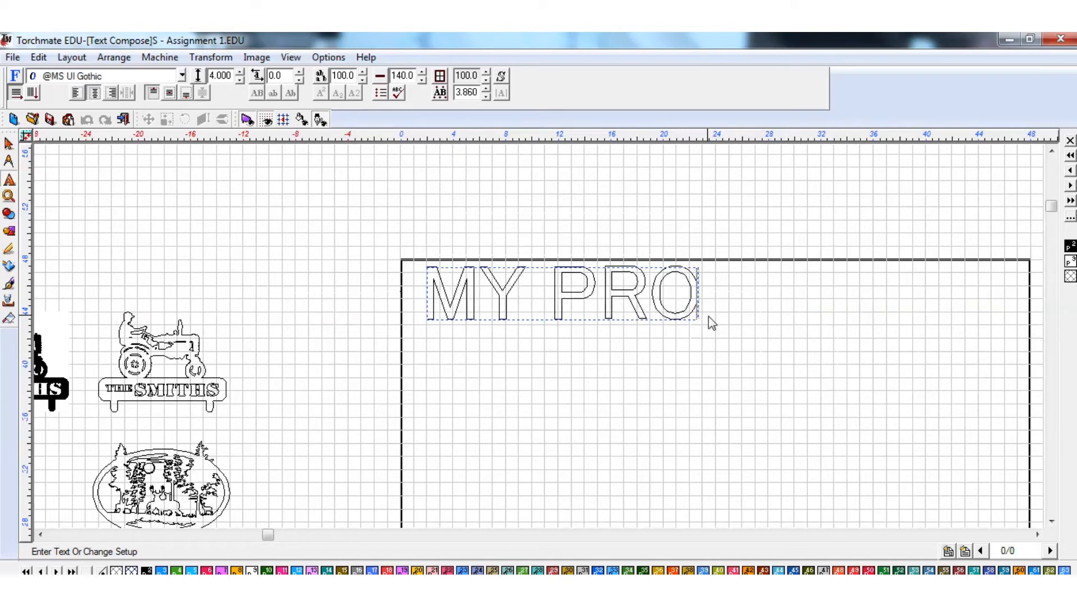
left_click(741, 392)
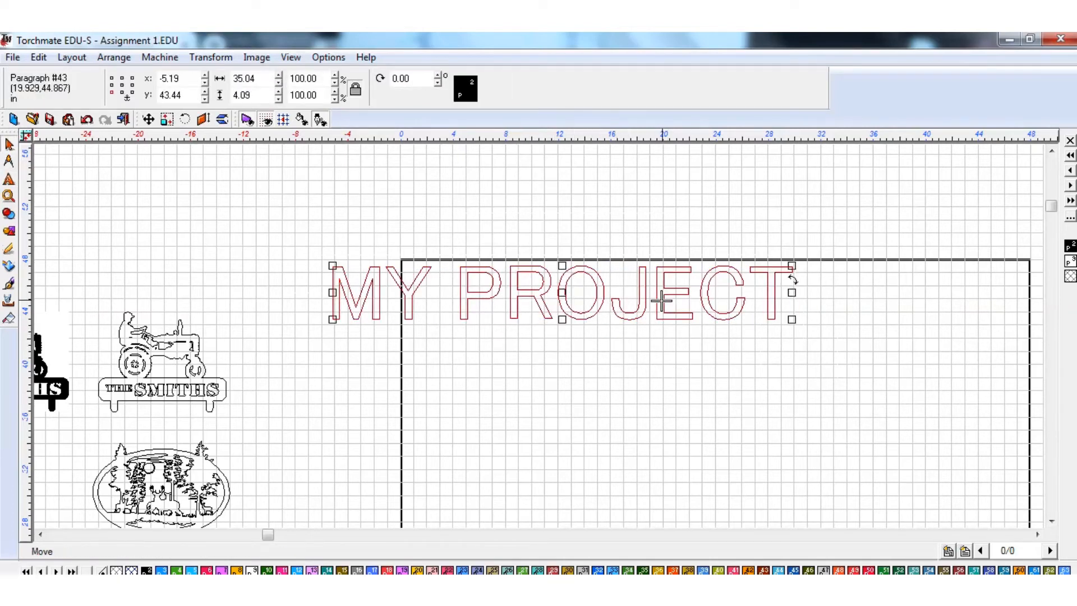
Reopen the new MY PROJECT text, select all its characters and reduce their spacing to below 77.0 percent.
left_click(599, 299)
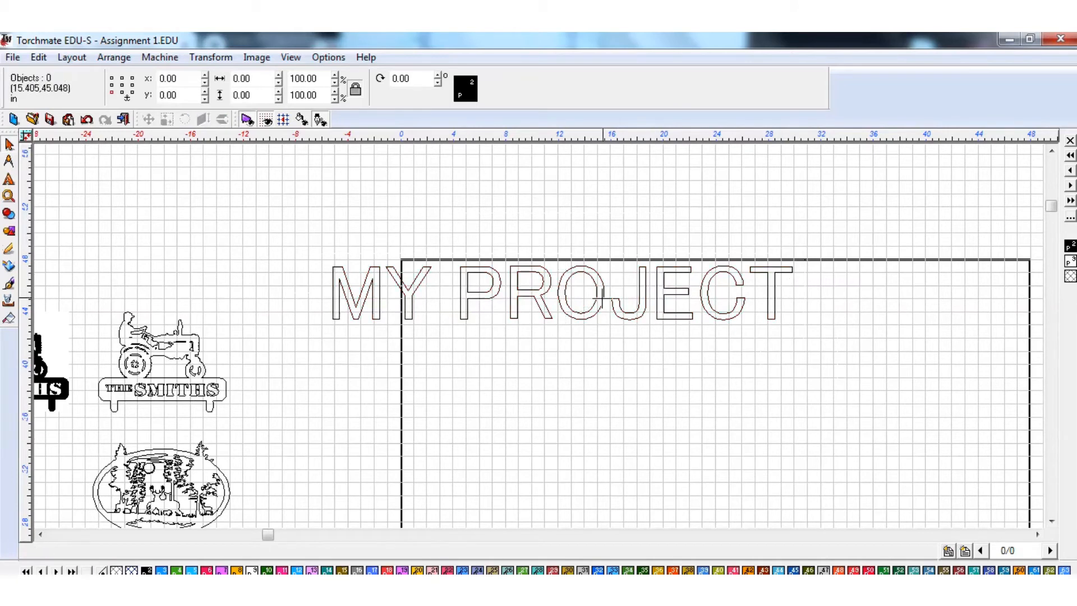
left_click(600, 299)
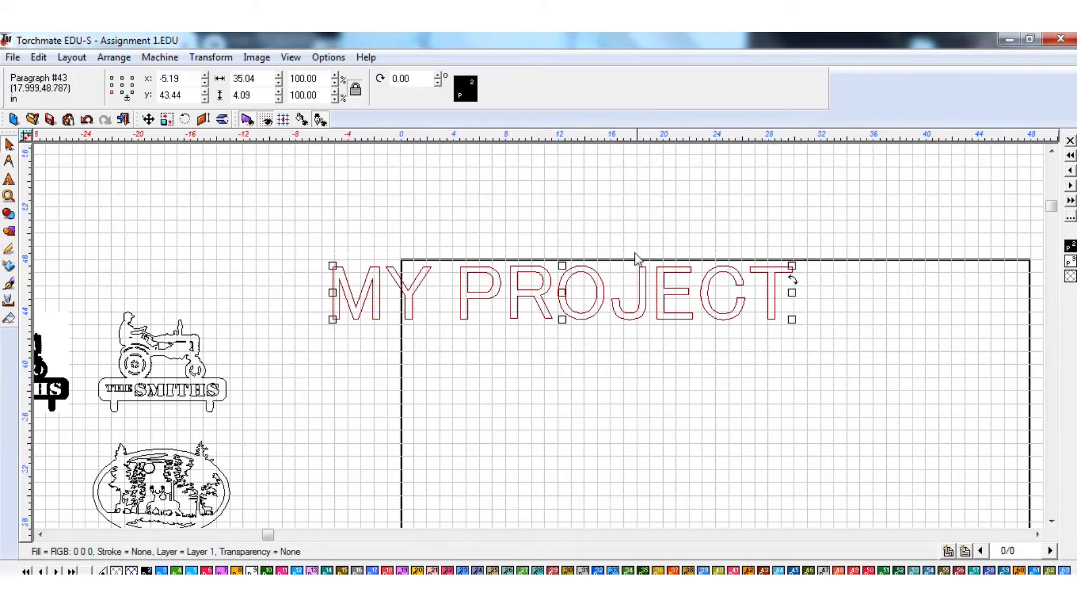
double_click(600, 299)
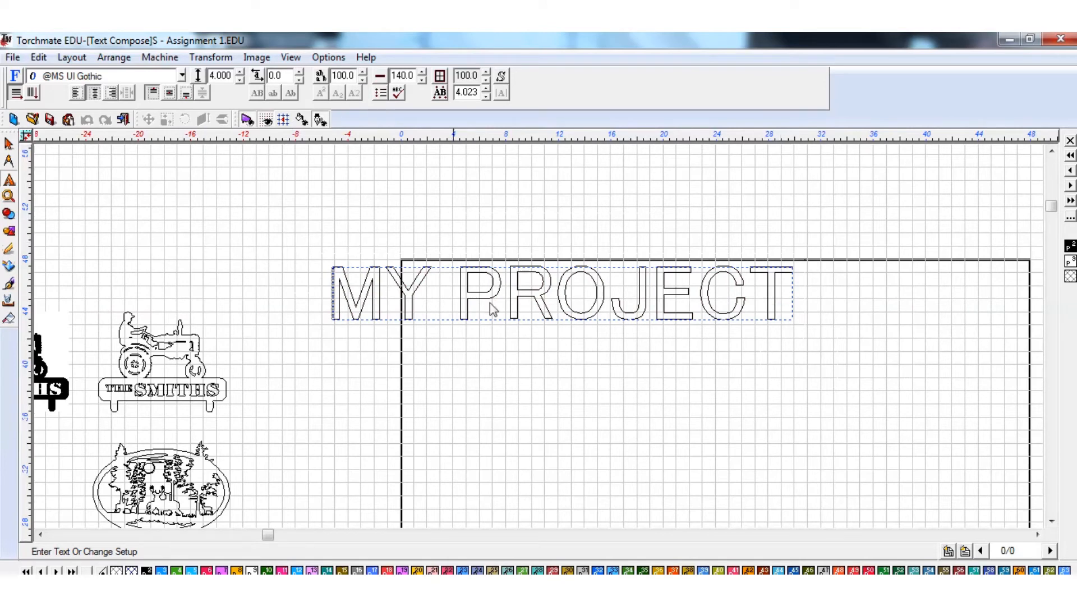
left_click_drag(788, 298, 310, 307)
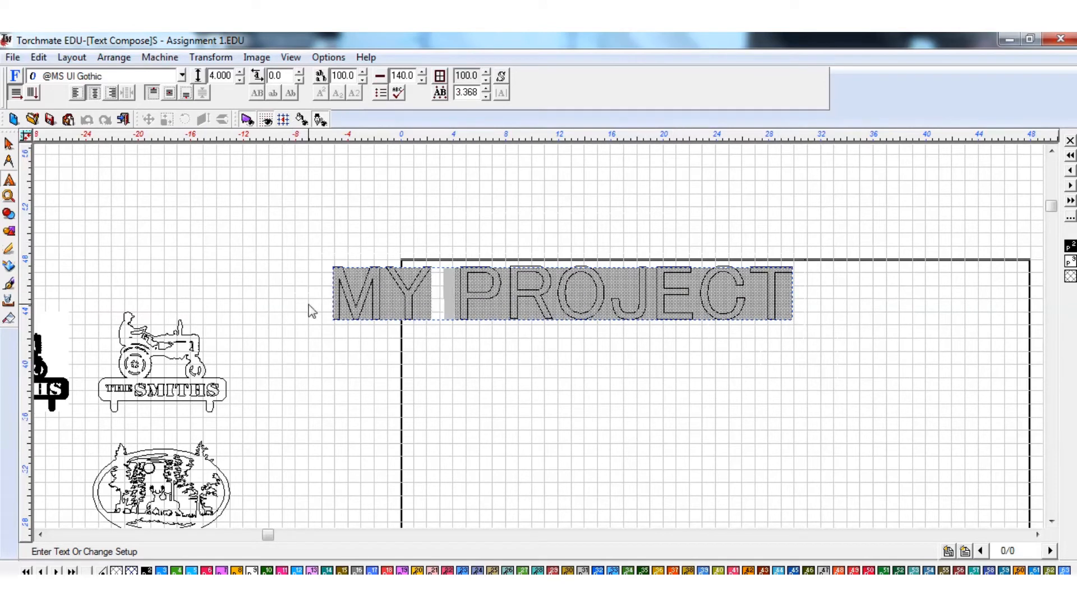
left_click(363, 80)
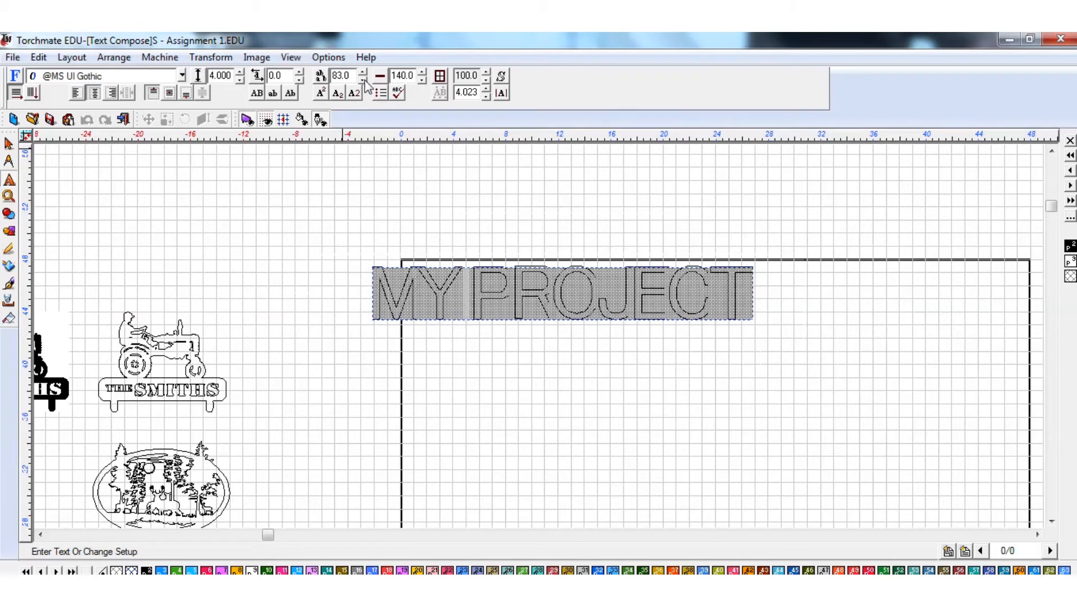
left_click(363, 81)
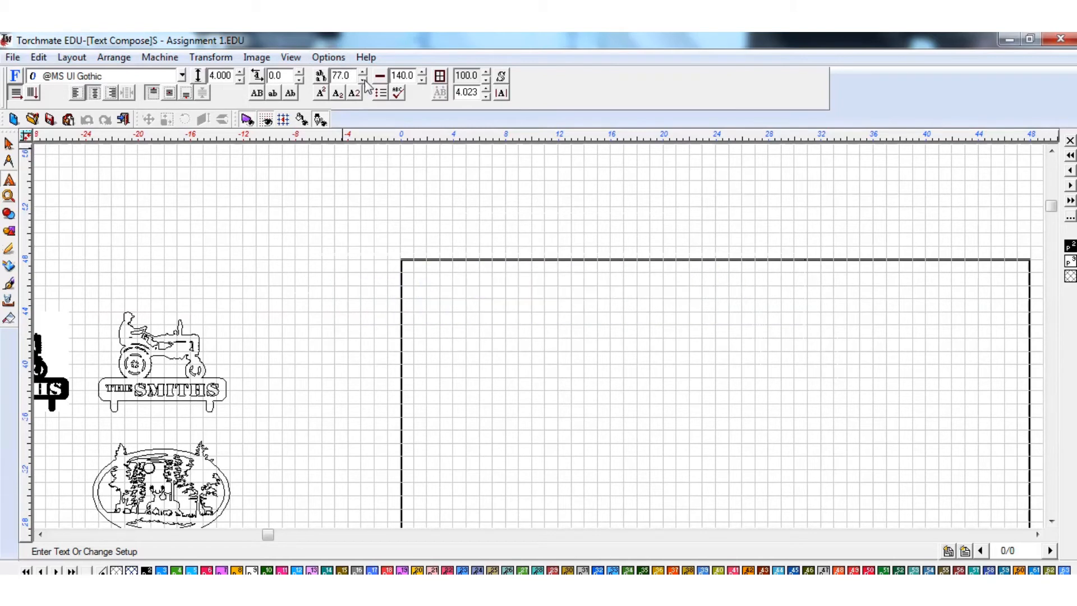
left_click(363, 81)
left_click(363, 81)
left_click(363, 81)
left_click(364, 81)
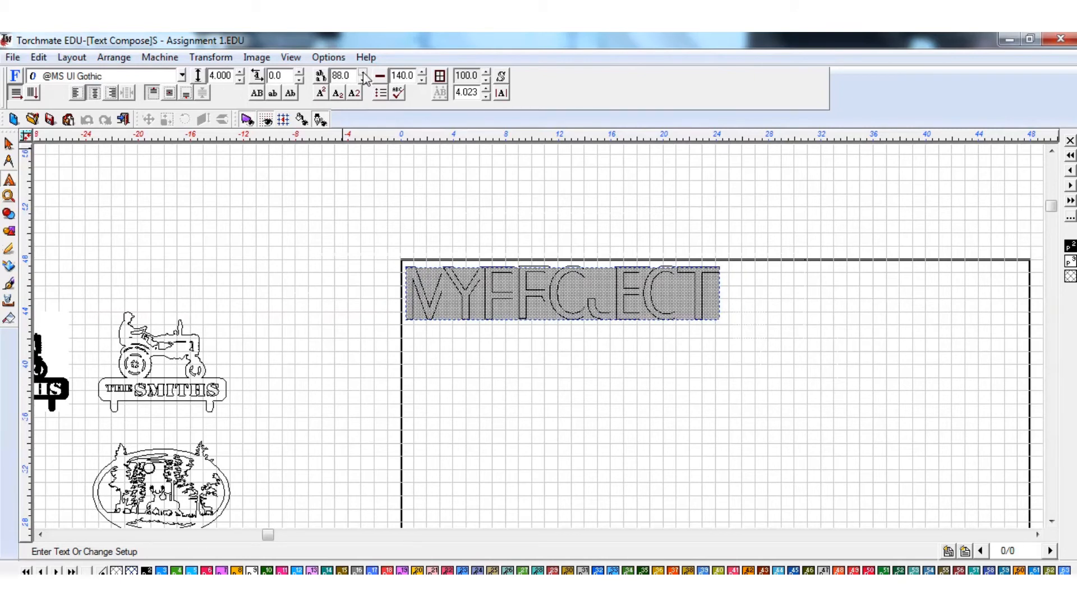
Return the character spacing of the MY PROJECT text to 100.0 percent and finish editing the text.
left_click(363, 72)
left_click(362, 72)
left_click(363, 72)
left_click(363, 72)
left_click(362, 72)
left_click(363, 72)
left_click(363, 72)
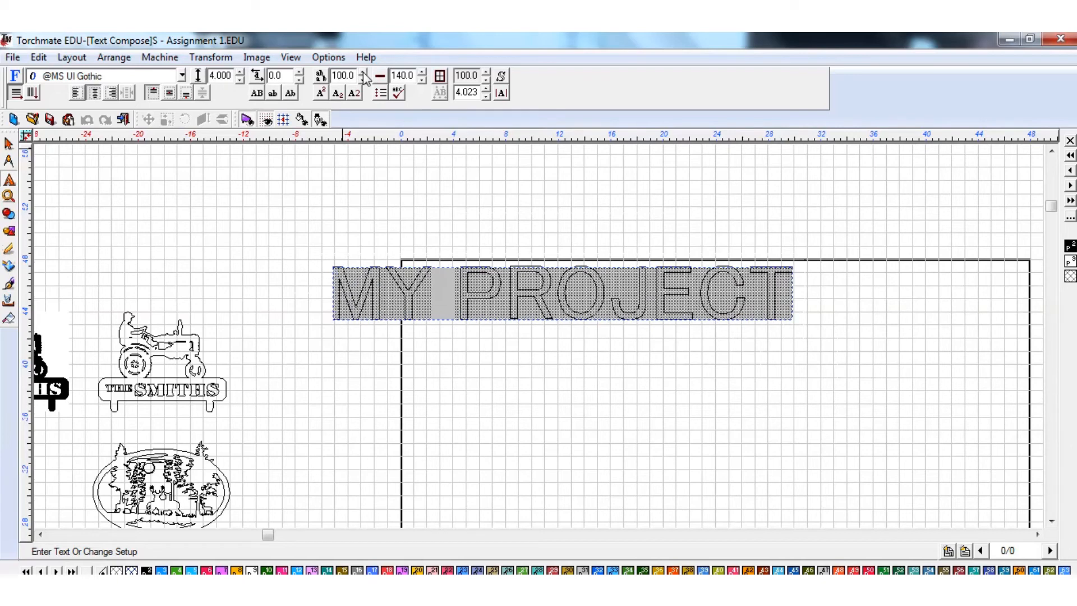
key("Escape")
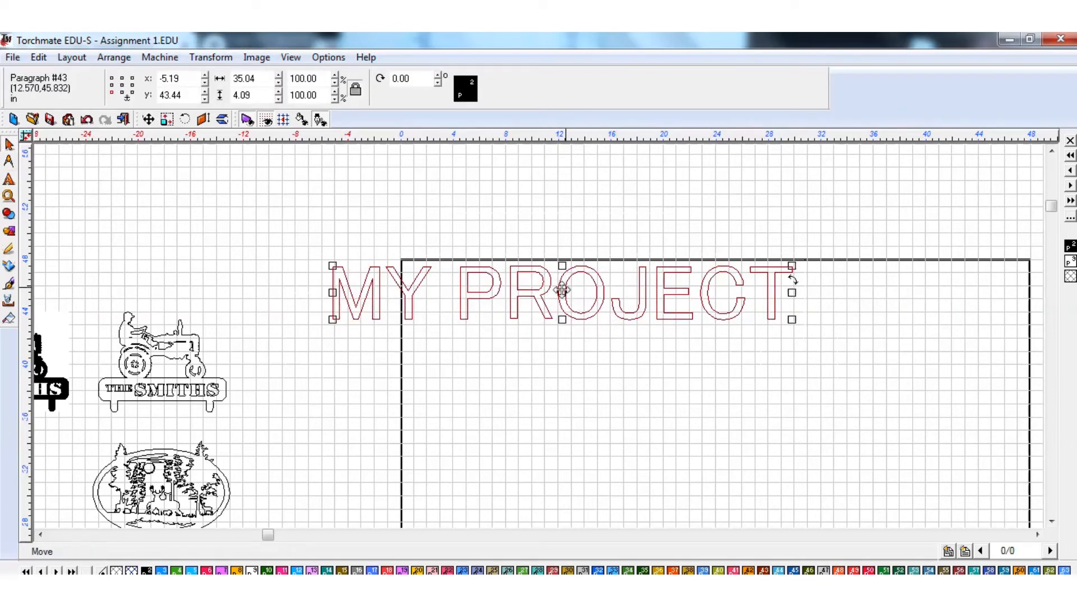
Move the MY PROJECT text fully inside the plate, to about x 5.60 and y 37.03 in.
left_click(582, 303)
left_click(559, 291)
left_click_drag(559, 291, 707, 385)
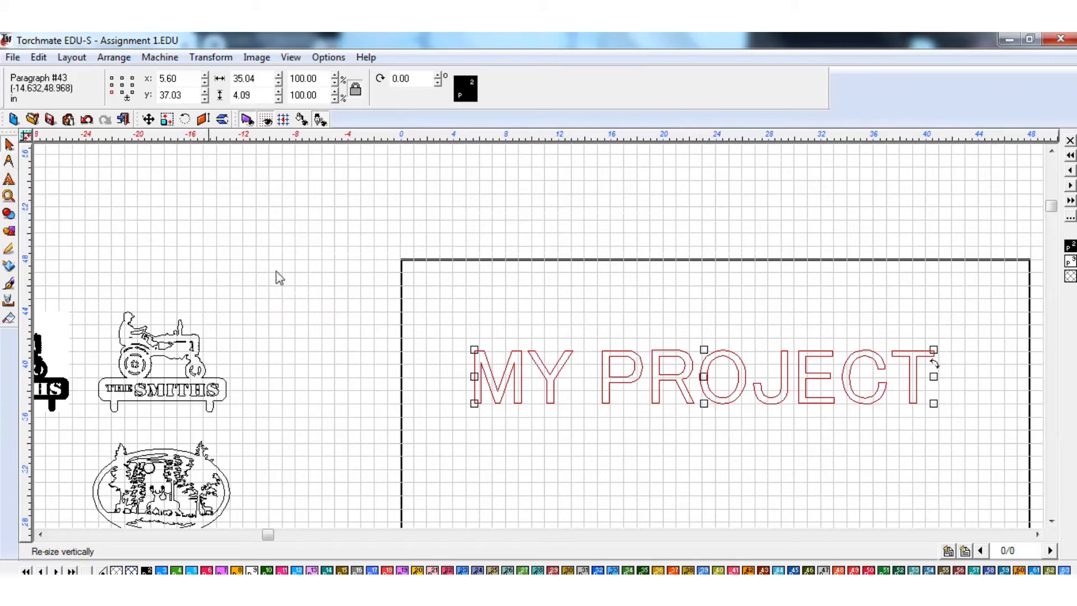
left_click(619, 295)
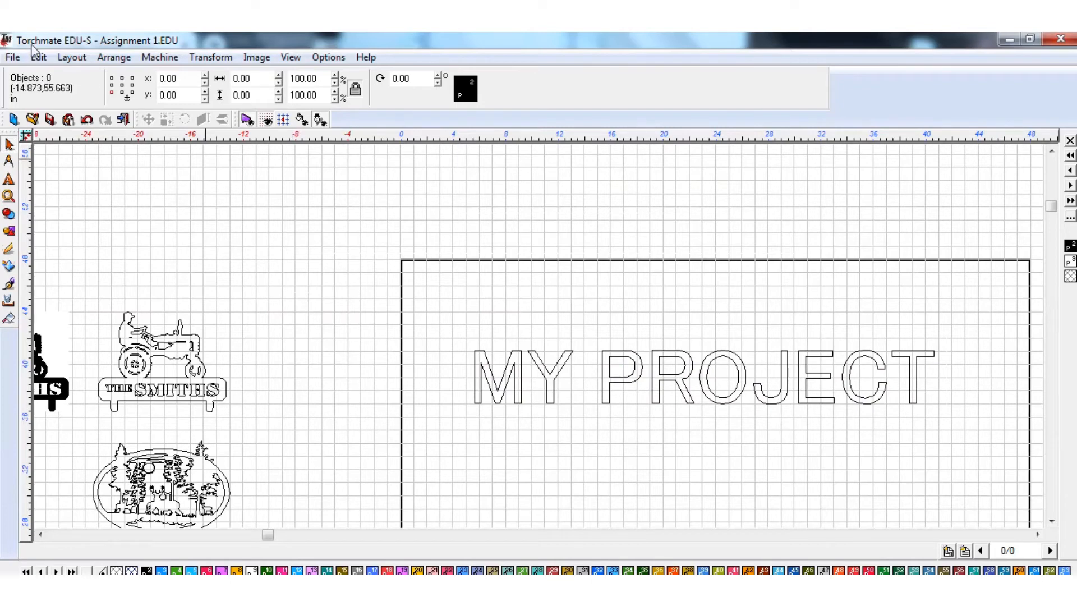
Convert the MY PROJECT text to graphics so that each letter is a separate object, and deselect it.
left_click(538, 370)
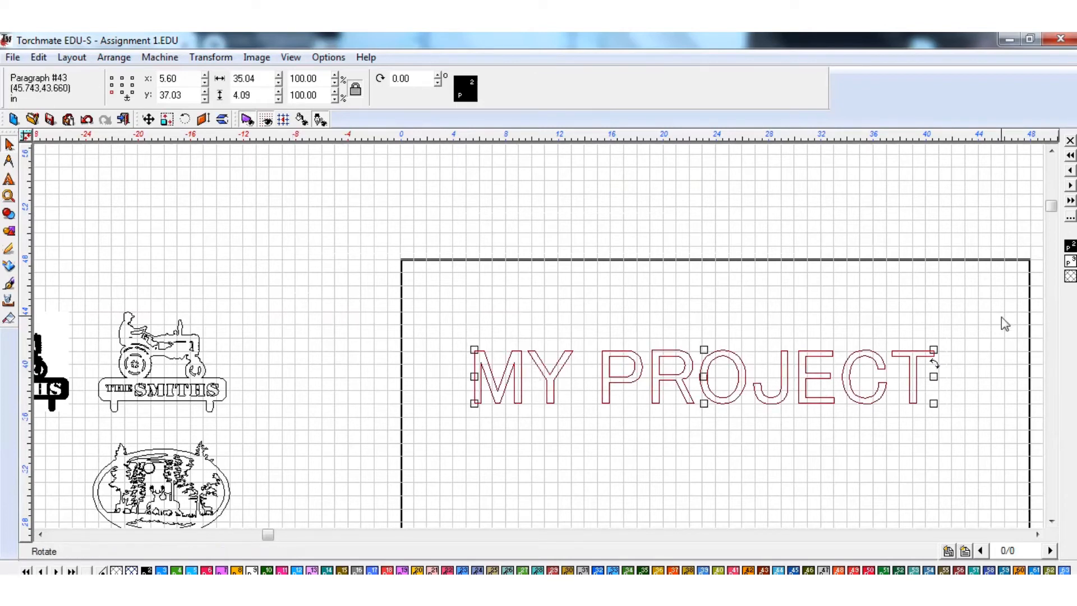
left_click(504, 311)
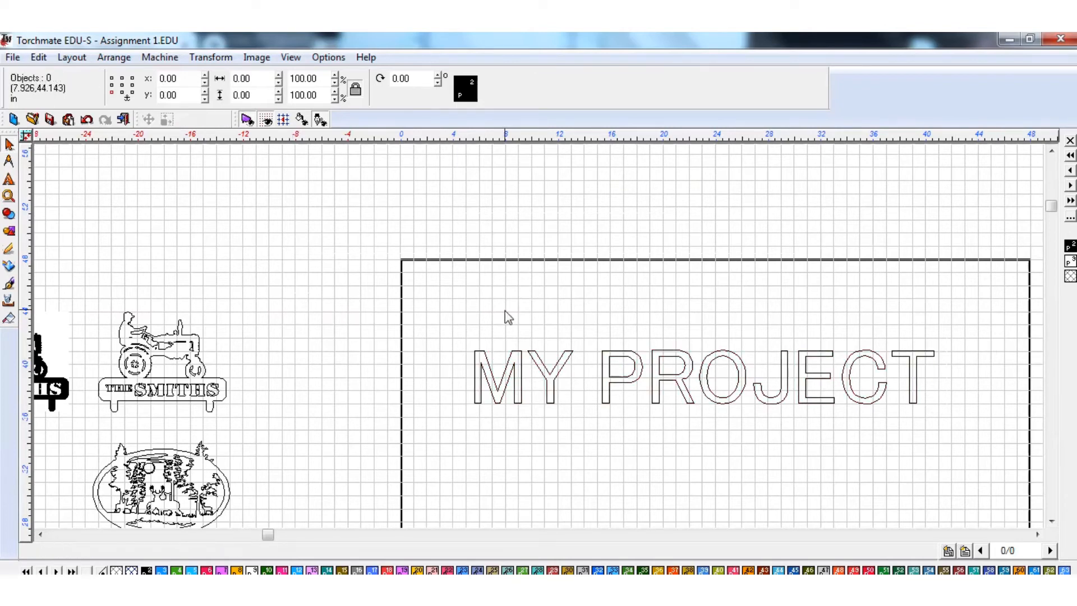
left_click(521, 365)
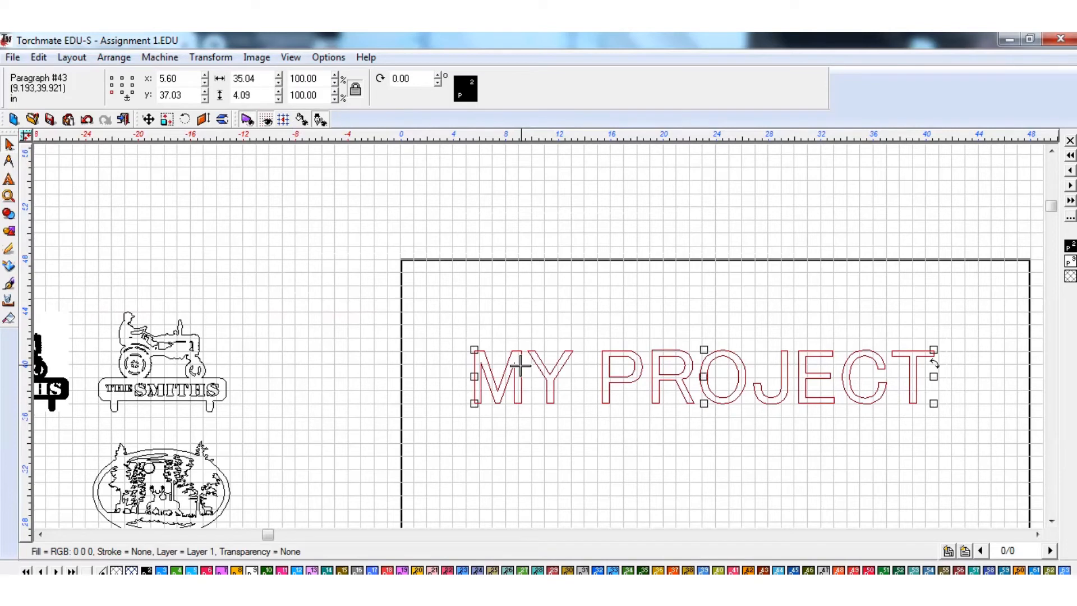
left_click(114, 57)
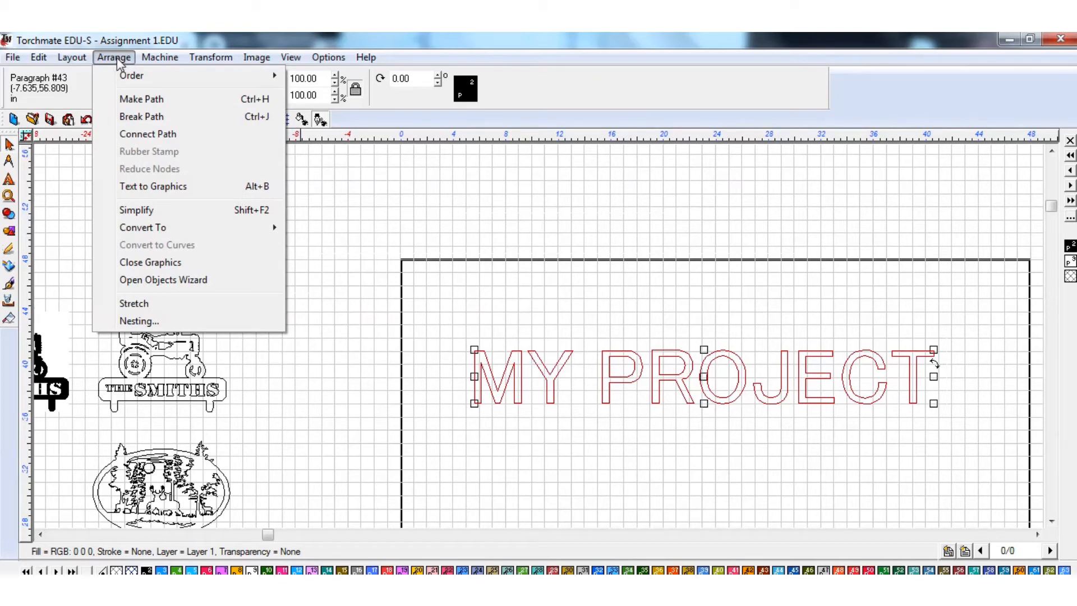
left_click(151, 188)
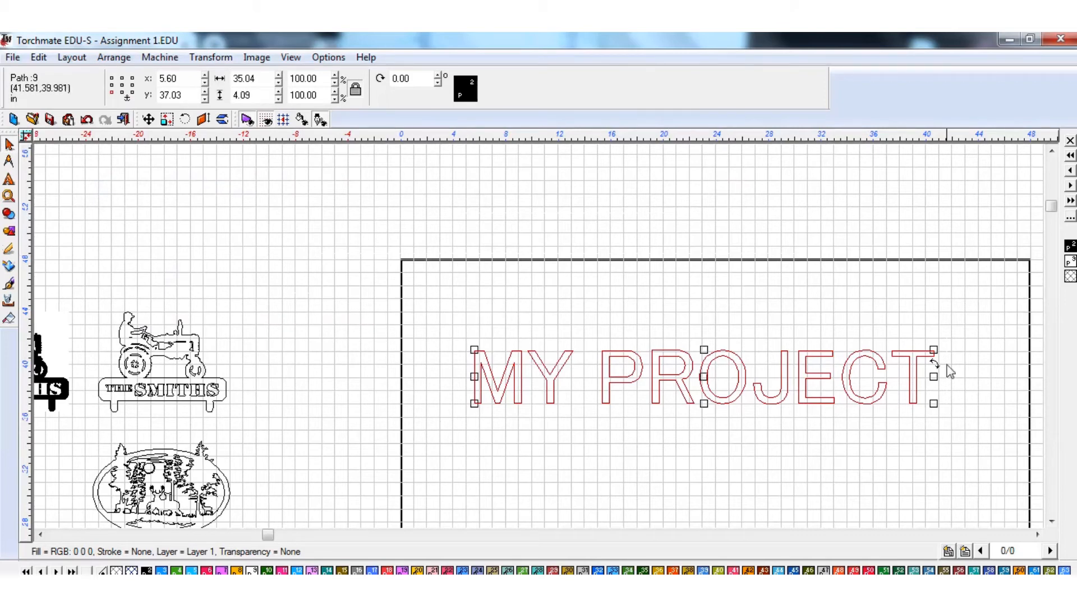
left_click(927, 482)
double_click(803, 384)
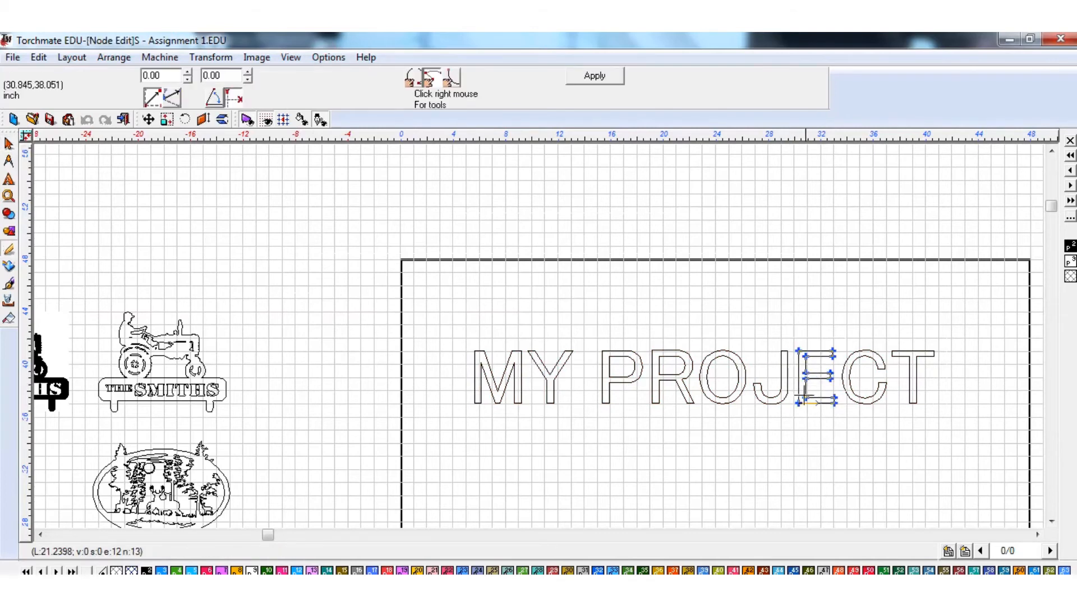
left_click(8, 145)
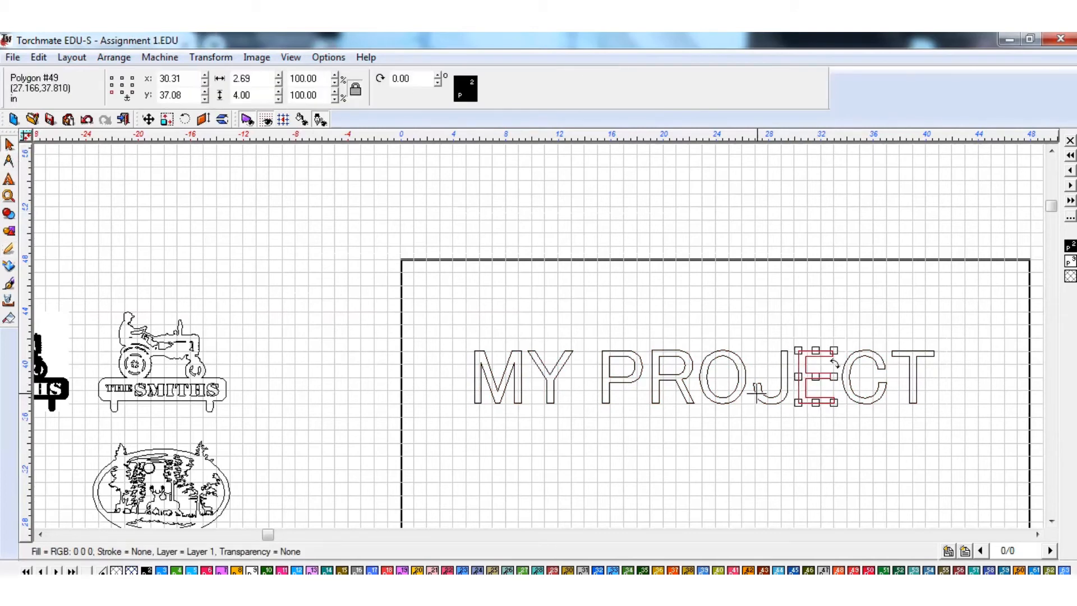
left_click(965, 391)
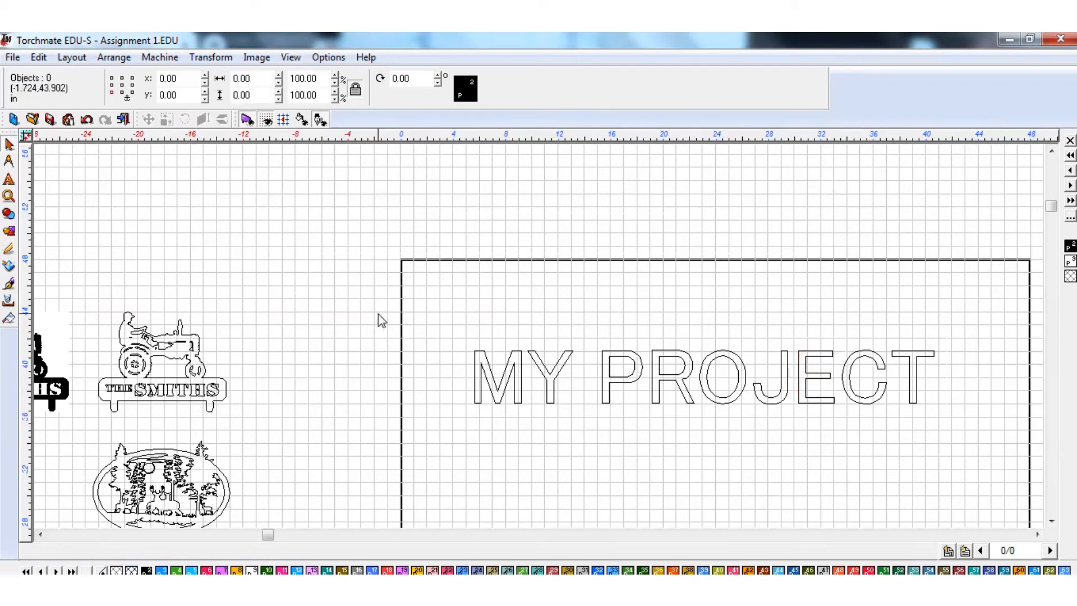
Nudge the Y of MY closer to the M, to x 9.25 in, and deselect it.
left_click(547, 387)
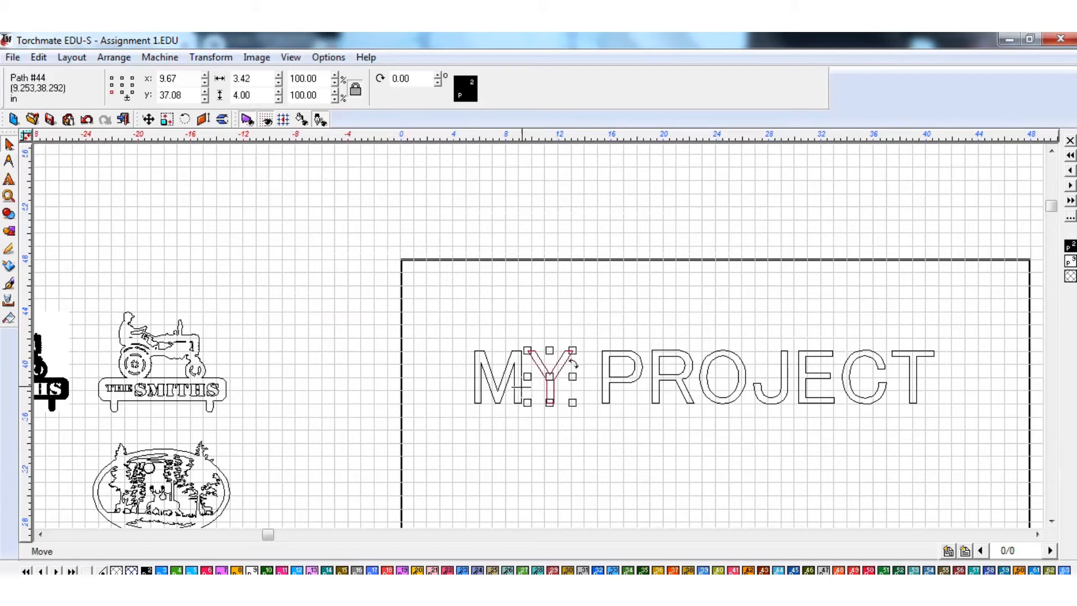
left_click(518, 387)
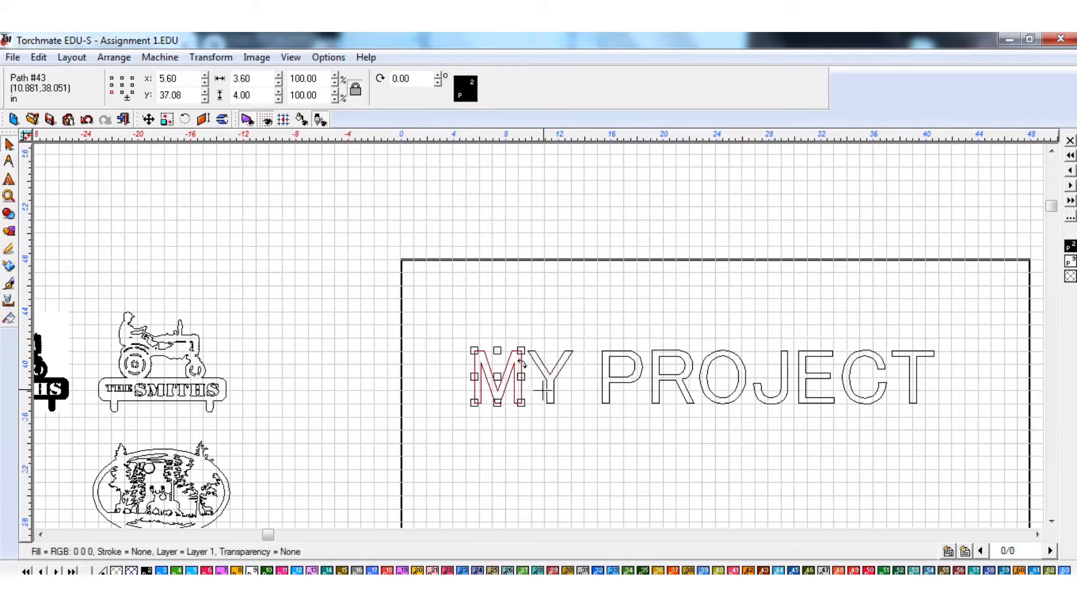
left_click(545, 387)
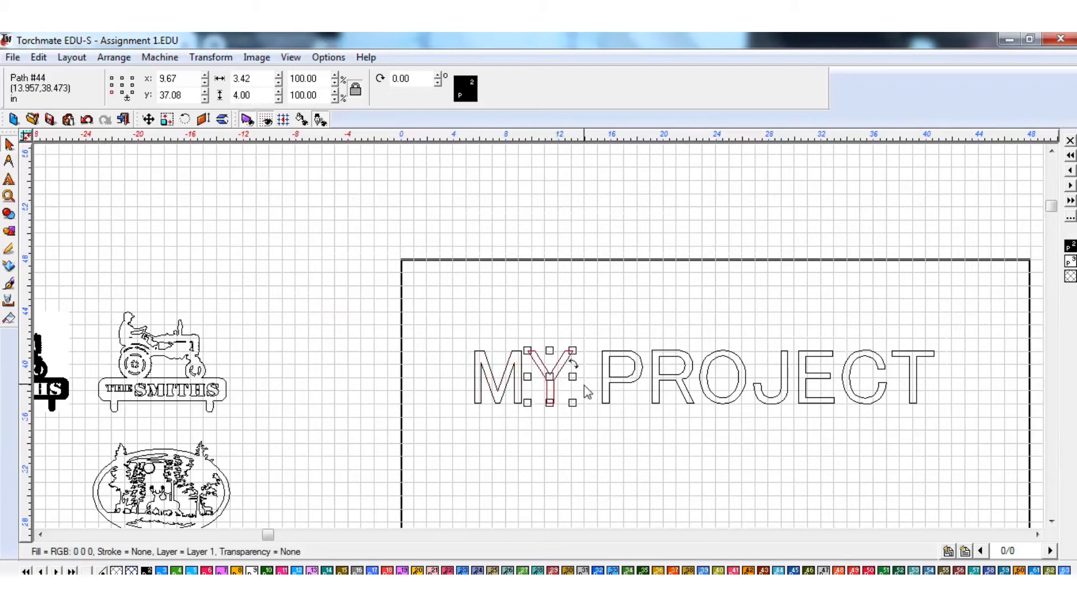
key("Left")
key("Left")
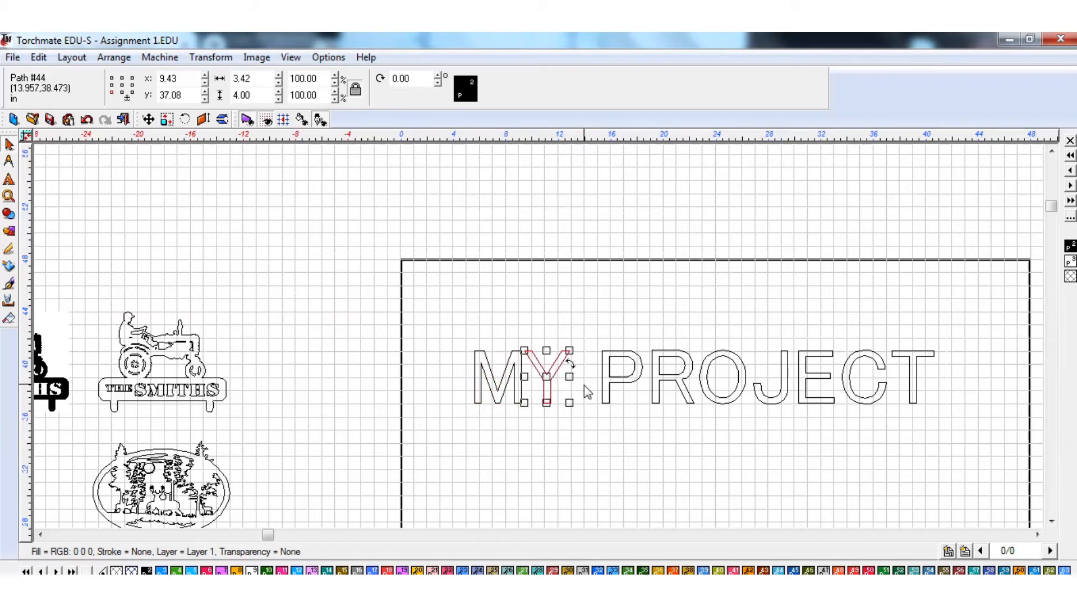
key("Left")
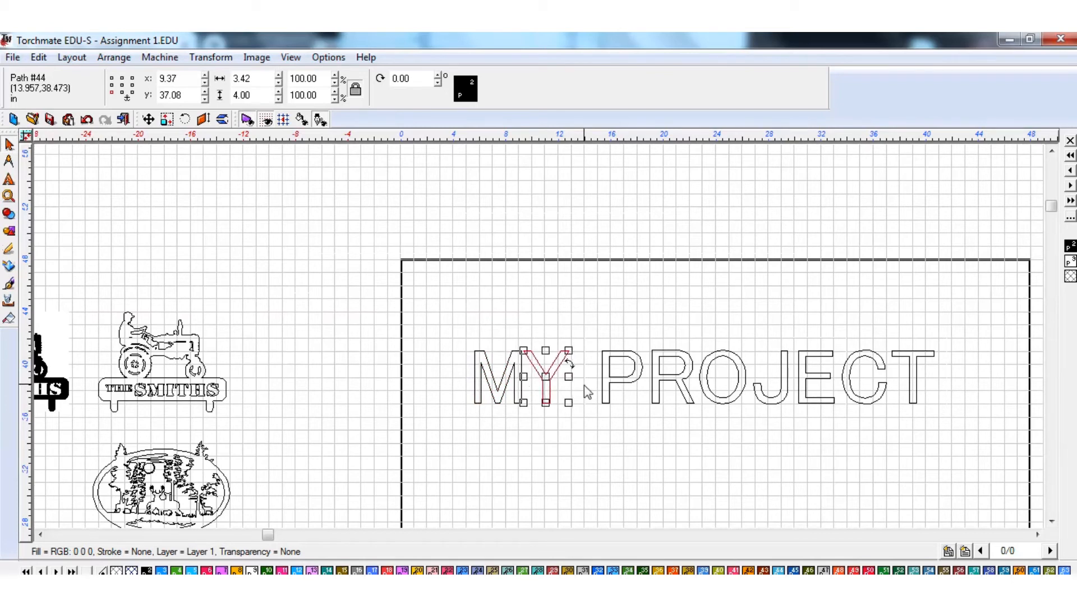
key("Left")
key("Left")
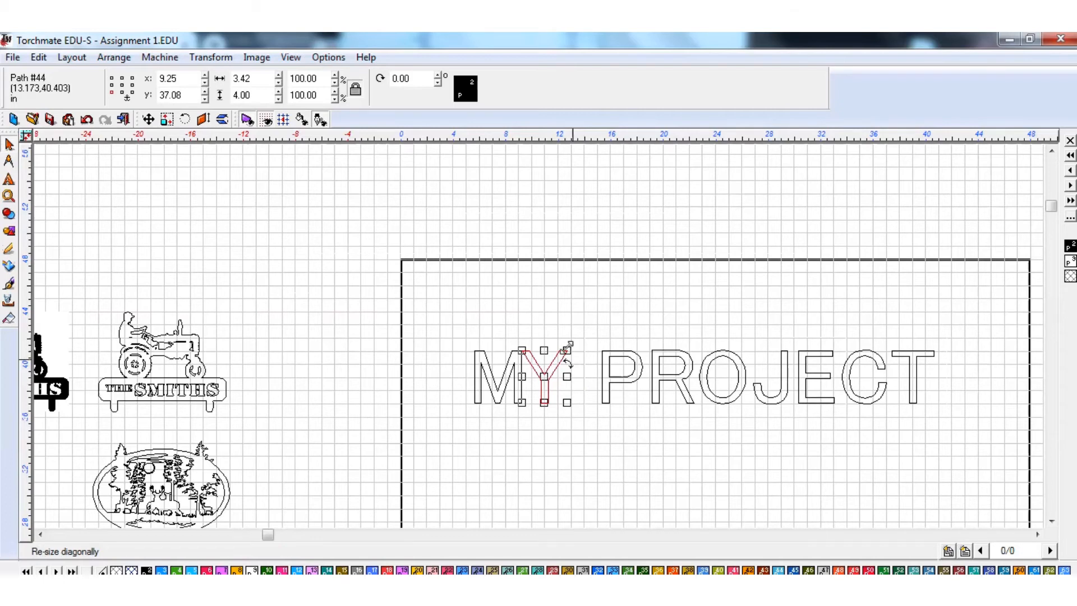
left_click(645, 436)
Nudge the R of PROJECT closer to the P, to x 18.63 in.
left_click(652, 377)
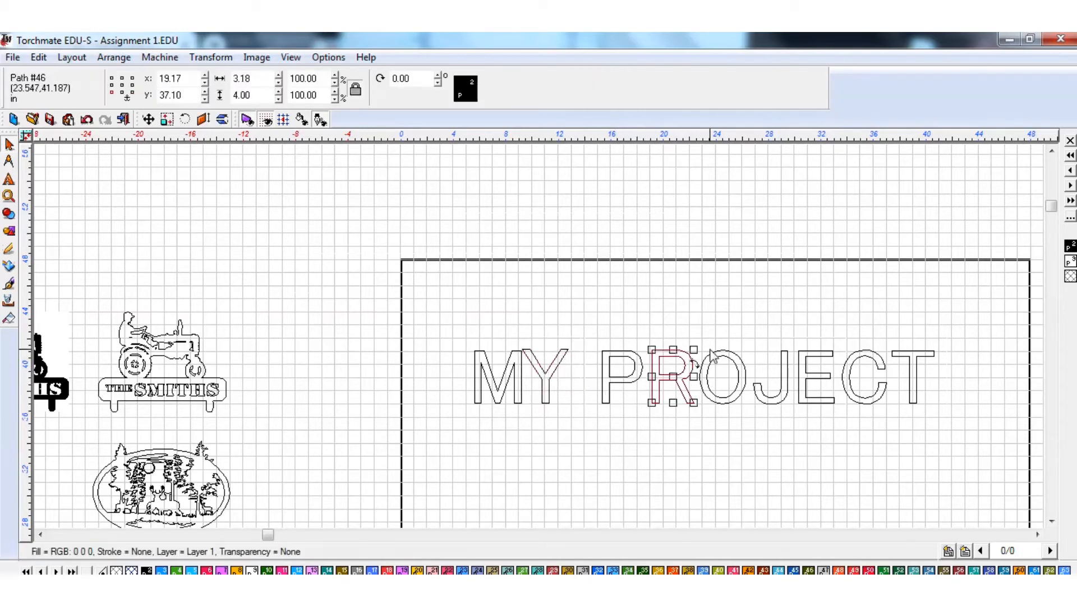
key("Left")
key("Left")
key("Left")
key("Left")
key("Left")
key("Left")
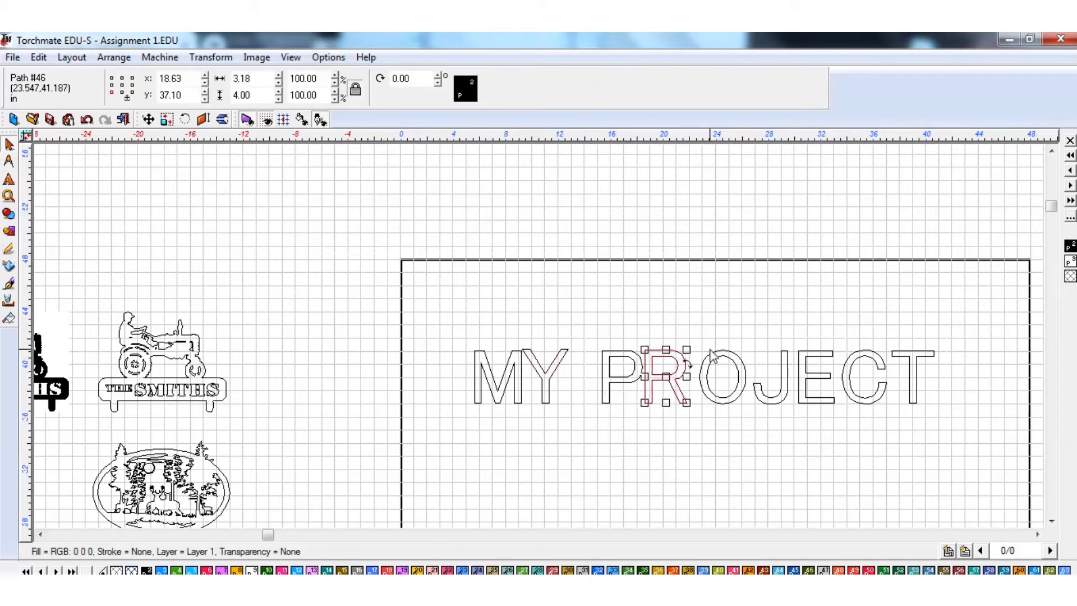
Nudge the O of PROJECT closer to the R, to x 22.05 in, and deselect it.
left_click(714, 362)
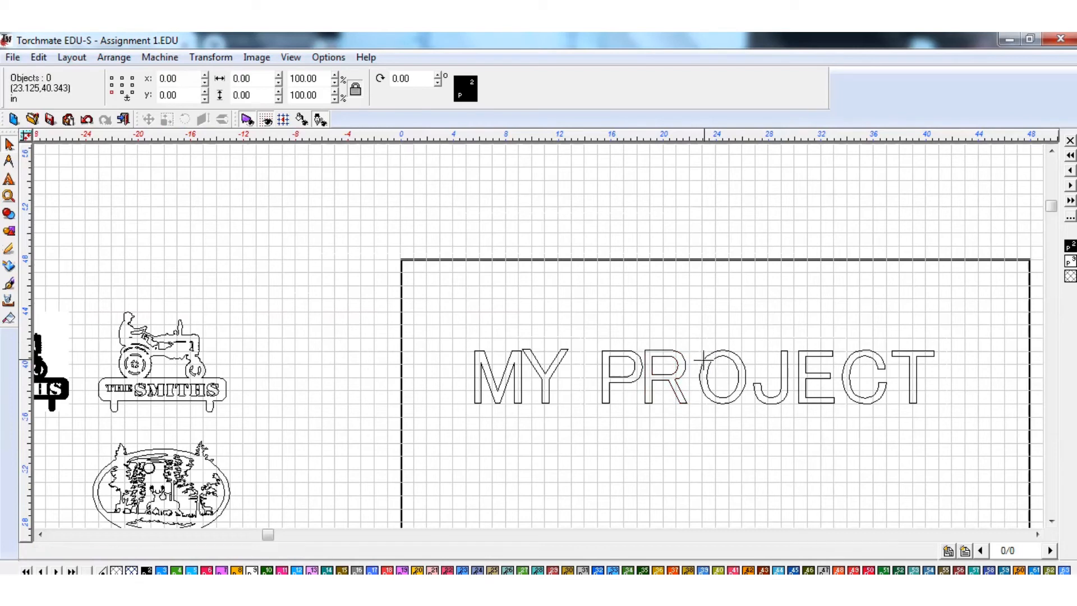
left_click(703, 363)
key("Left")
key("Left")
key("Left")
key("Left")
key("Left")
key("Left")
key("Left")
key("Left")
key("Left")
key("Left")
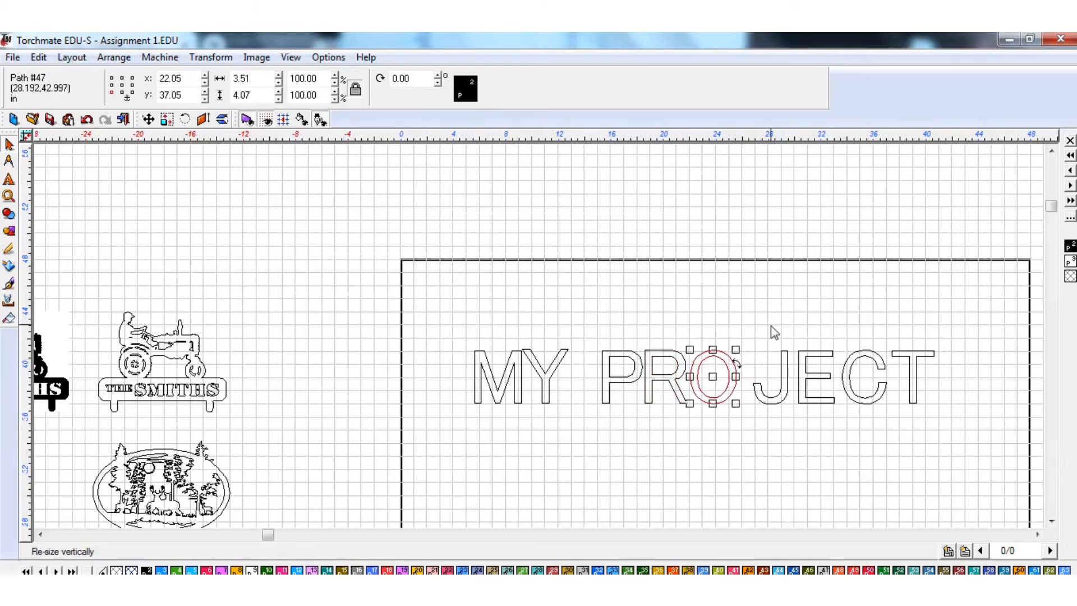
left_click(787, 461)
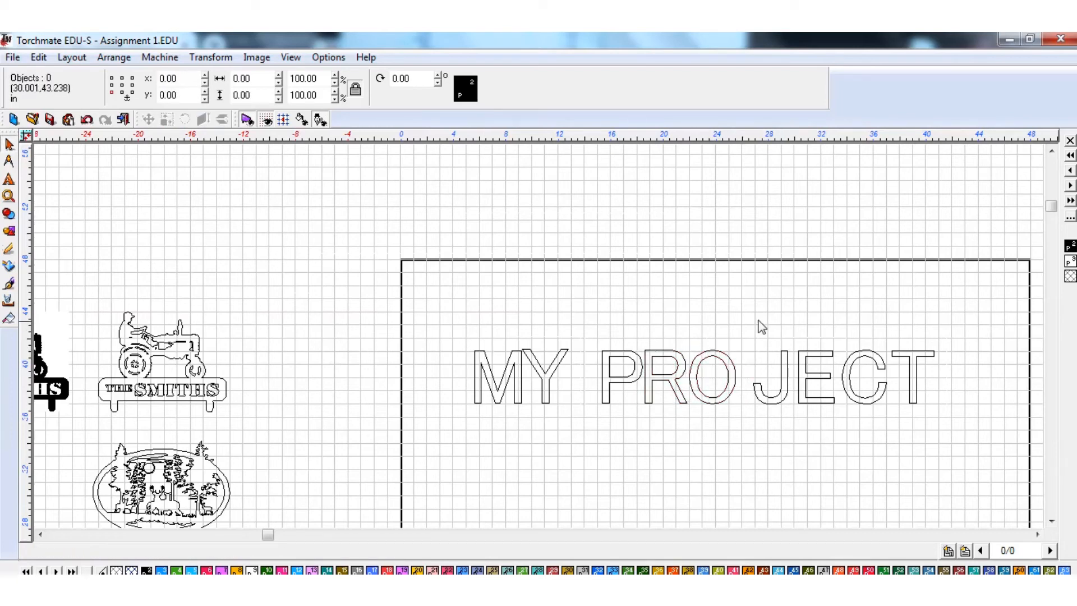
Undo the nudges of the O, R and Y in MY PROJECT, and deselect the letters.
key("ctrl+z")
key("ctrl+z")
key("ctrl+z")
key("ctrl+z")
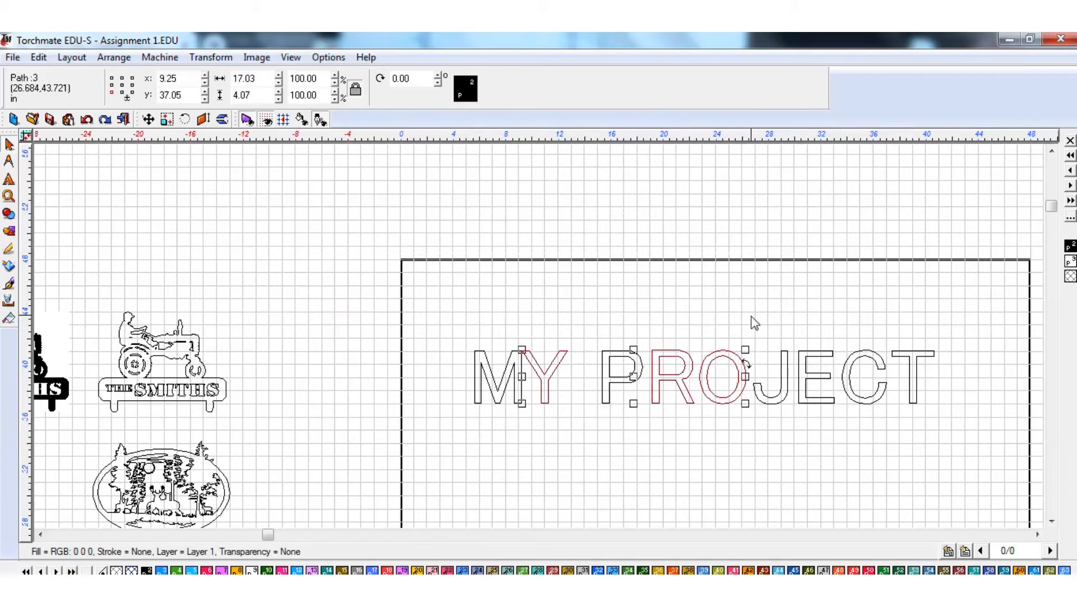
left_click(891, 454)
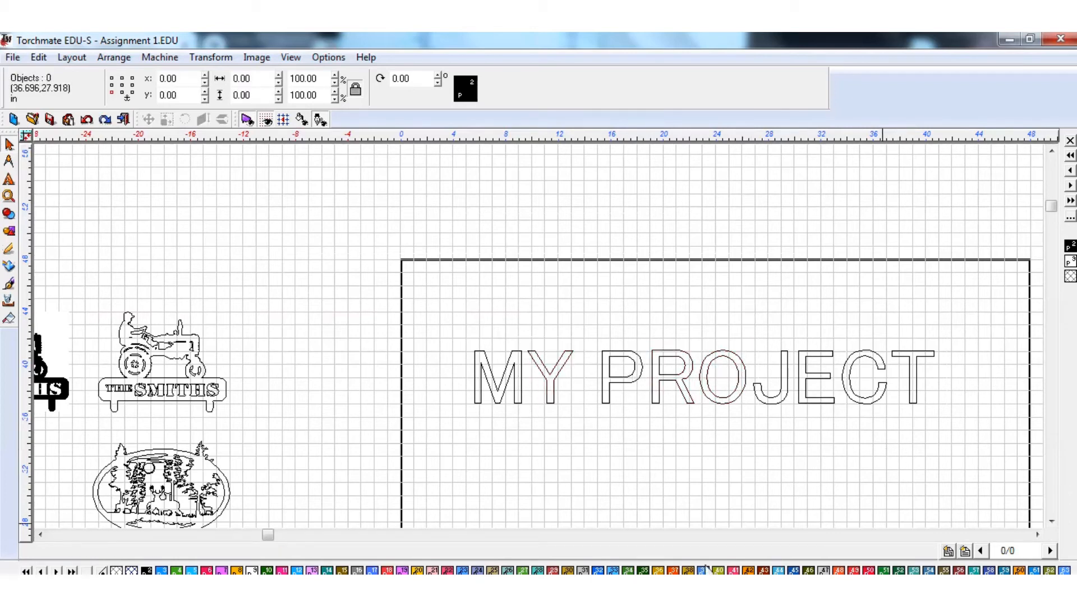
Select several letters of MY PROJECT one by one to examine whether each is a separate object.
left_click(928, 380)
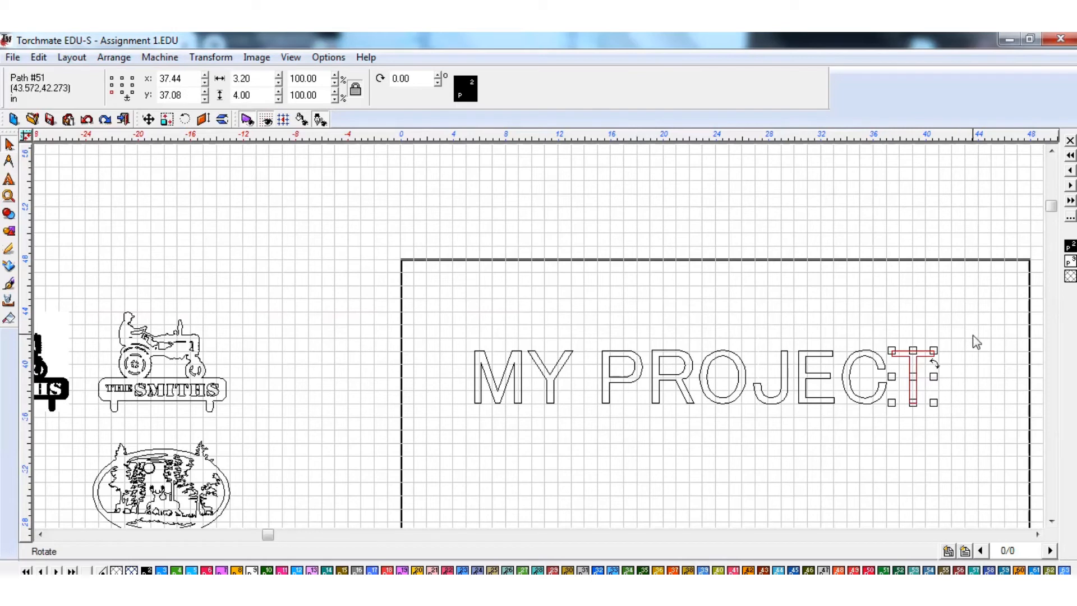
left_click_drag(976, 312, 405, 452)
left_click(689, 437)
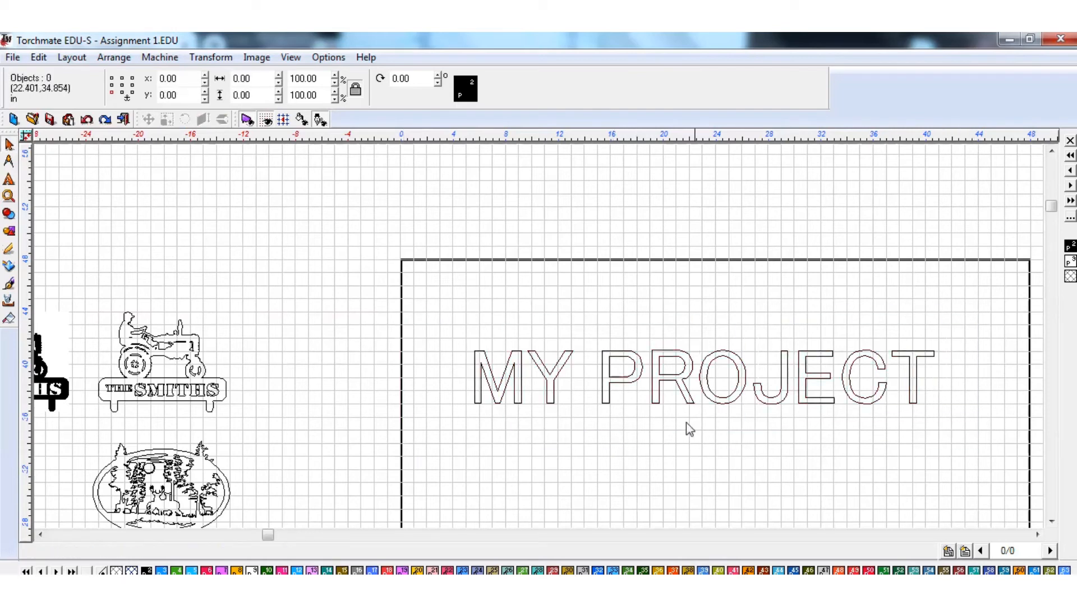
left_click(654, 379)
left_click(619, 381)
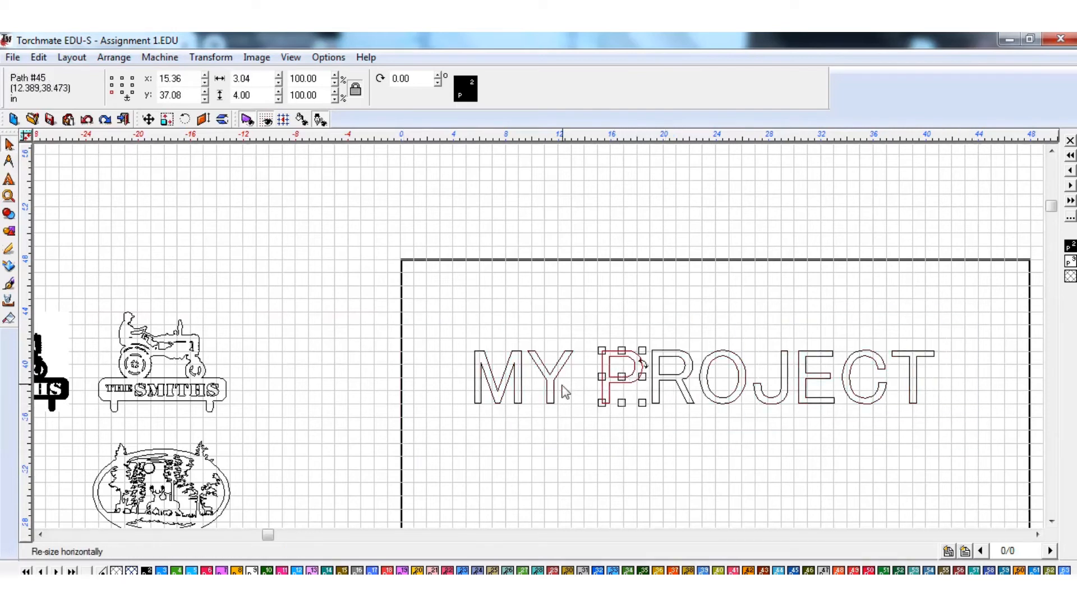
left_click(550, 386)
left_click(520, 402)
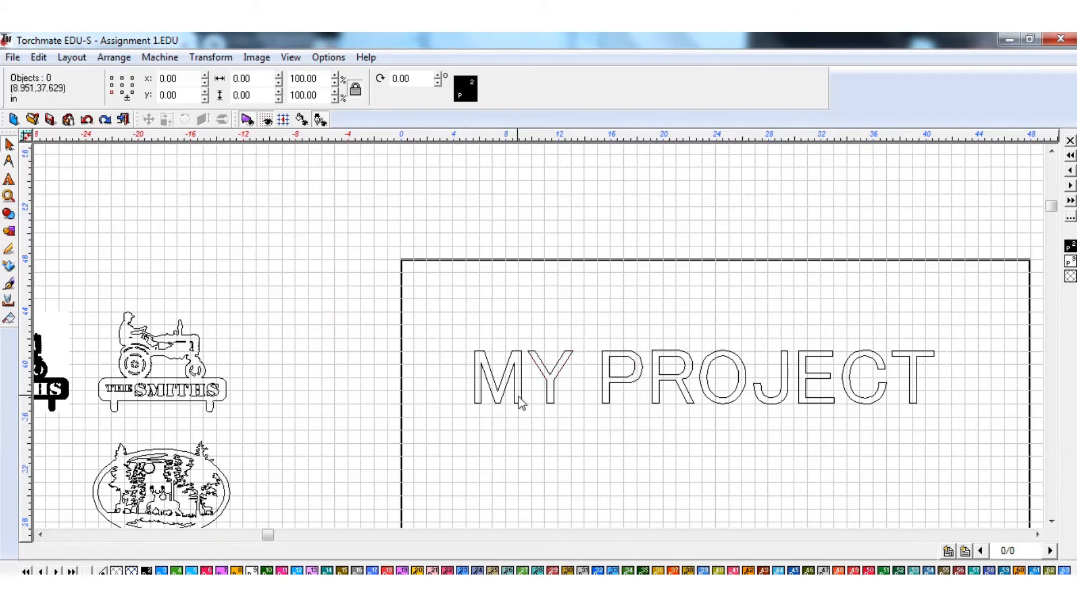
left_click(513, 398)
left_click(943, 449)
Try to center all nine ungrouped MY PROJECT letters on the plate, and undo the move.
left_click_drag(979, 318, 387, 498)
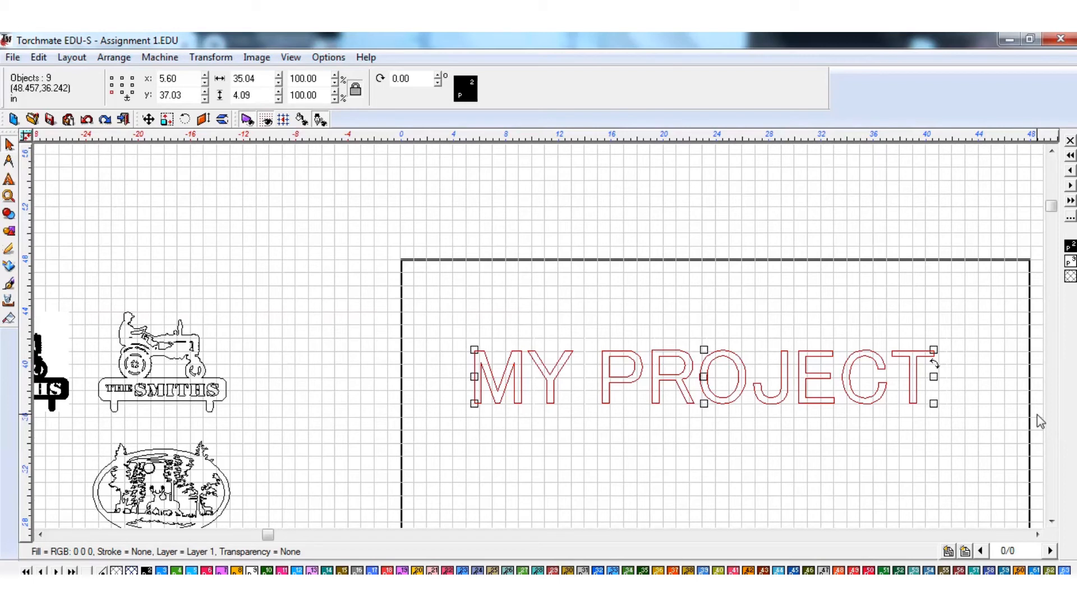
key("Delete")
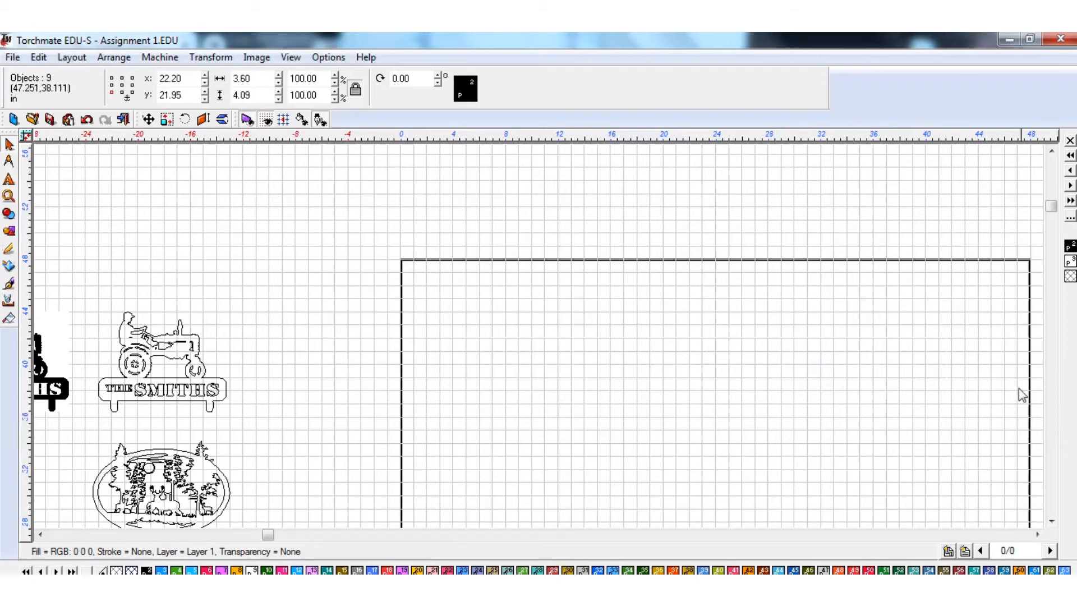
scroll(1009, 390, "down", 3)
scroll(527, 371, "up", 4)
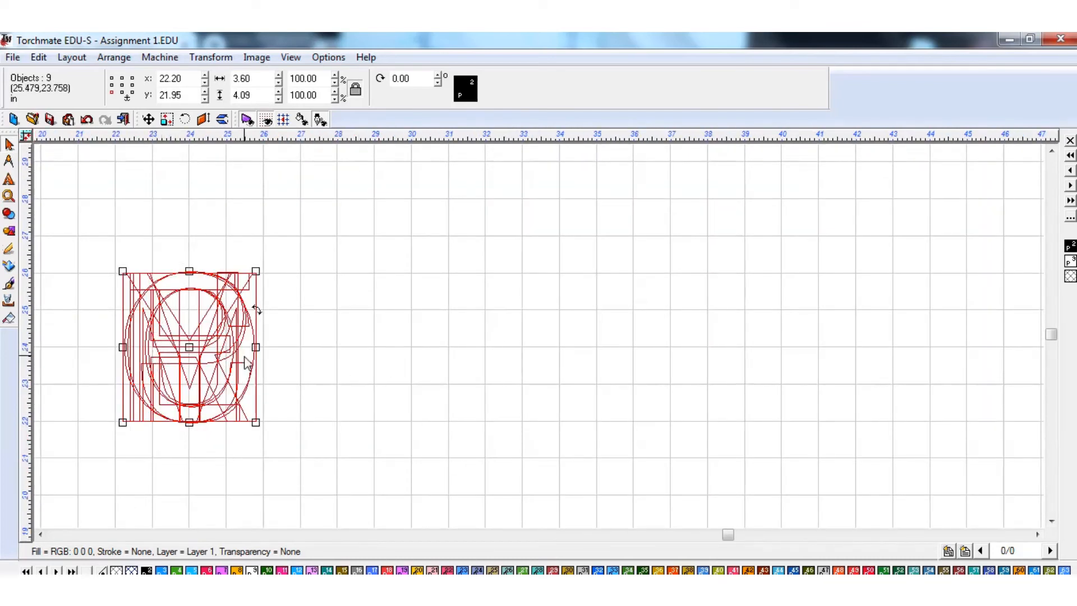
key("ctrl+z")
scroll(544, 345, "down", 3)
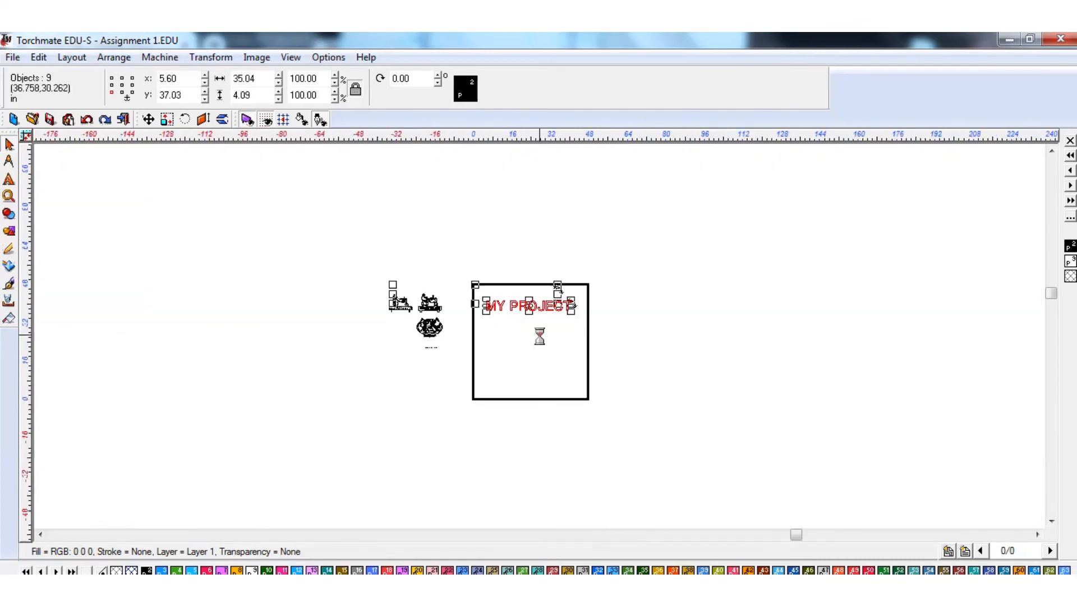
scroll(543, 340, "up", 4)
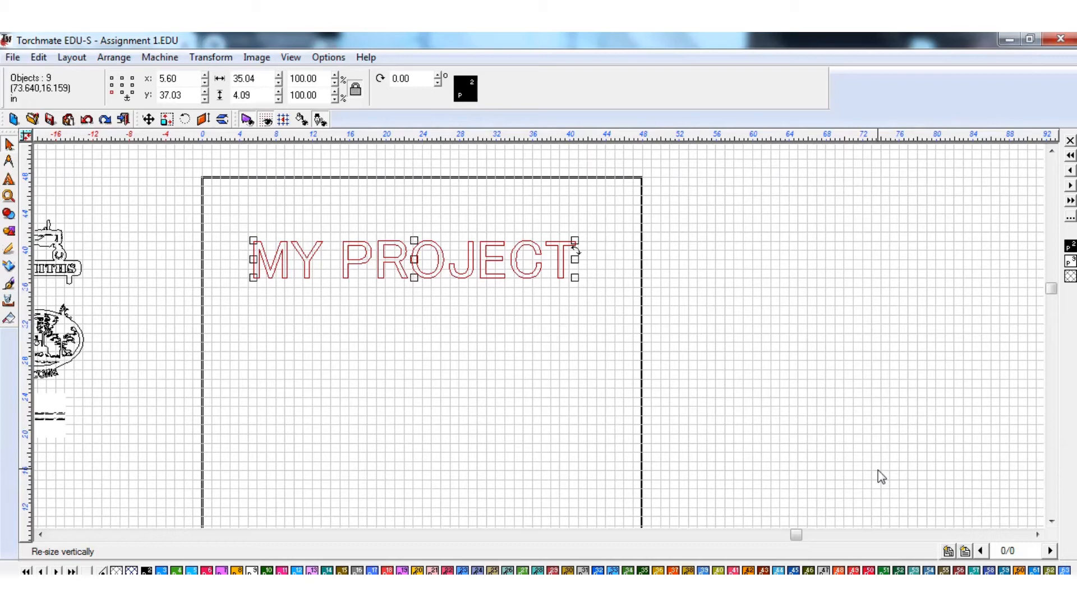
Group the MY PROJECT letters and select and deselect the group to check that it acts as one object.
left_click(543, 377)
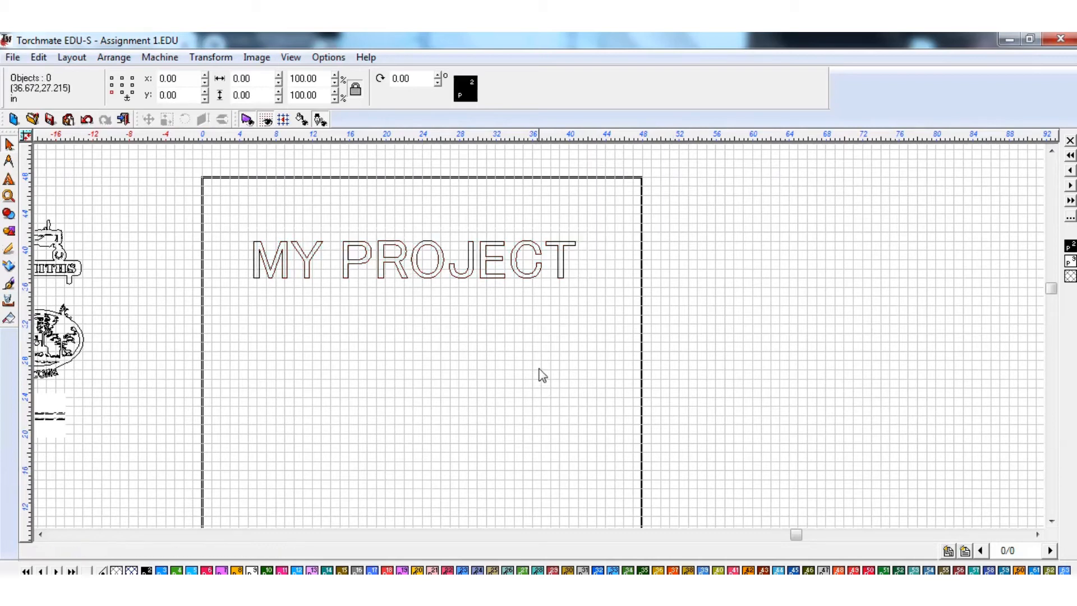
left_click(427, 276)
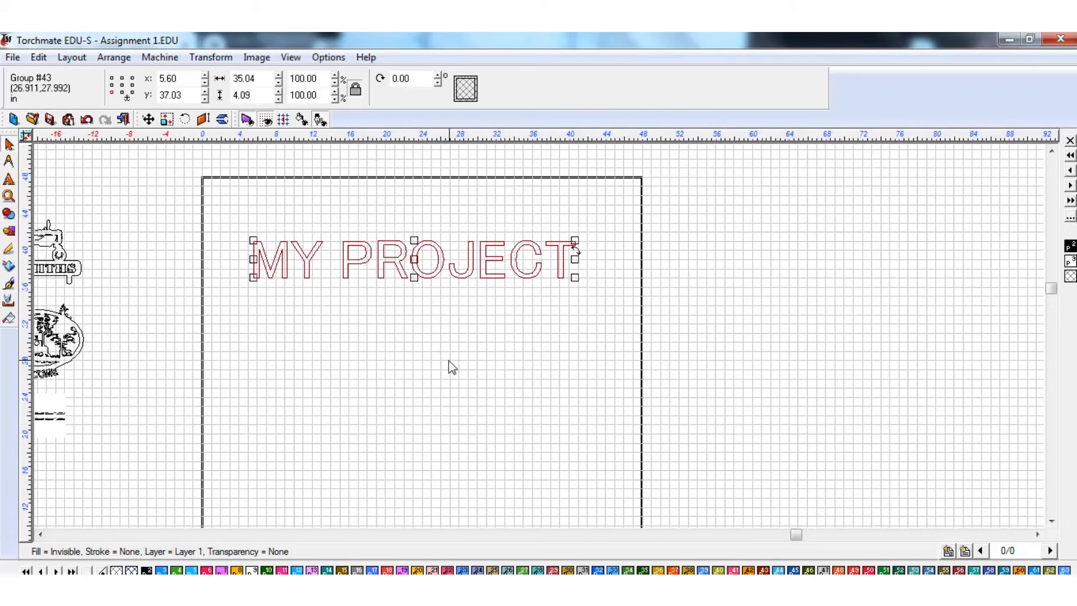
left_click(485, 361)
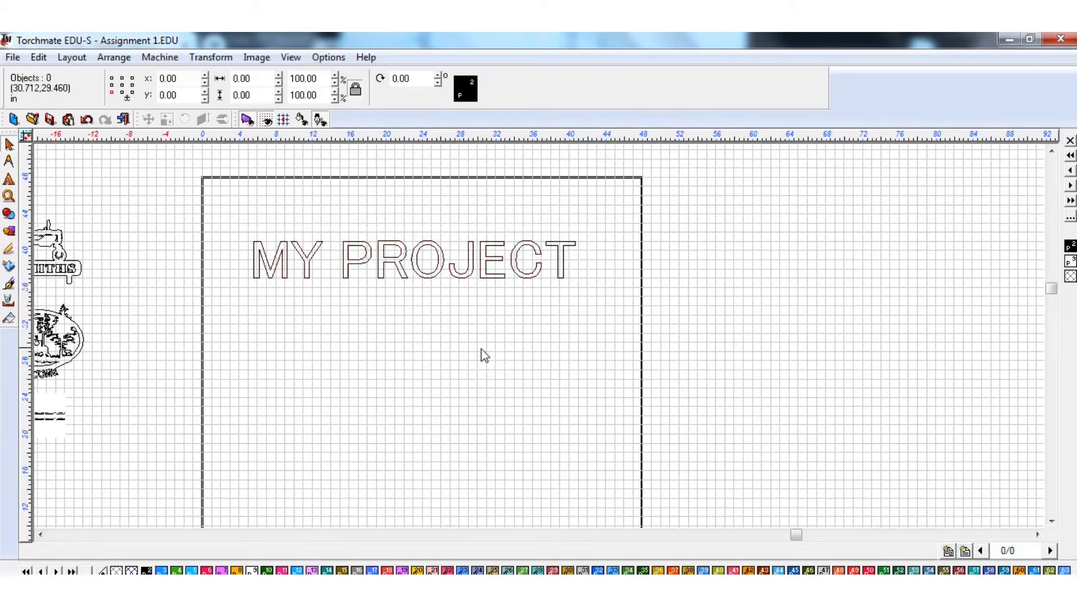
left_click(429, 277)
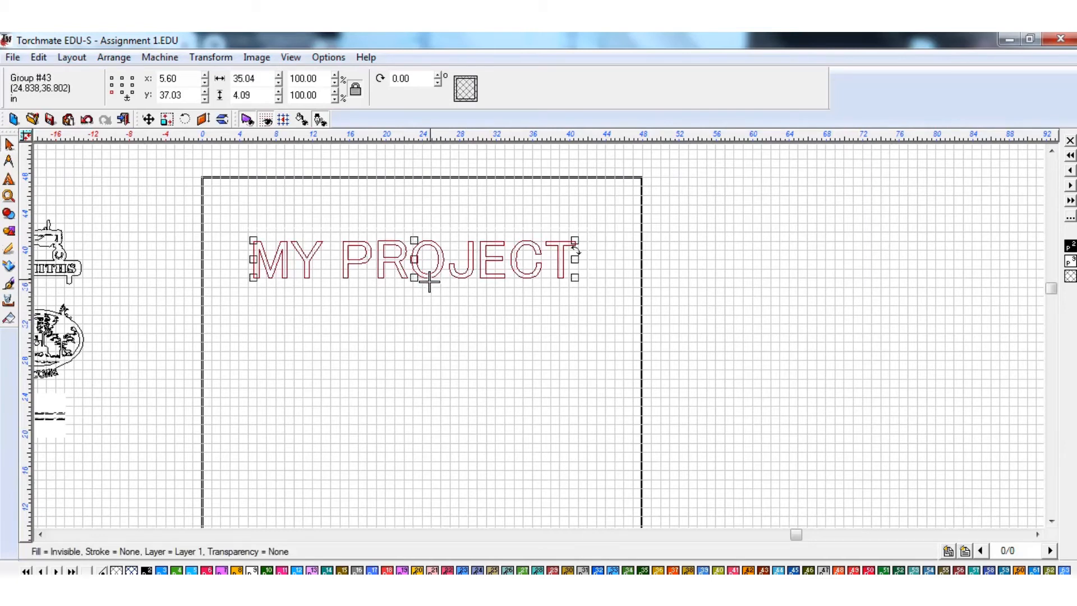
left_click(412, 294)
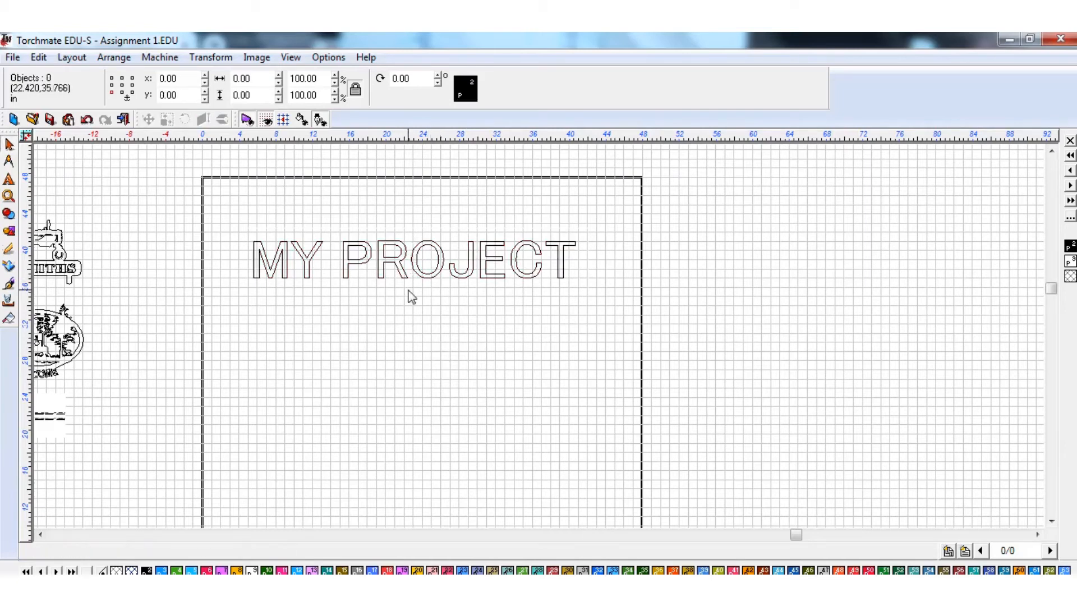
Ungroup the MY PROJECT letters and select the R, Y and M individually to check that they are separate.
left_click(378, 273)
key("ctrl+u")
left_click(415, 352)
left_click(402, 264)
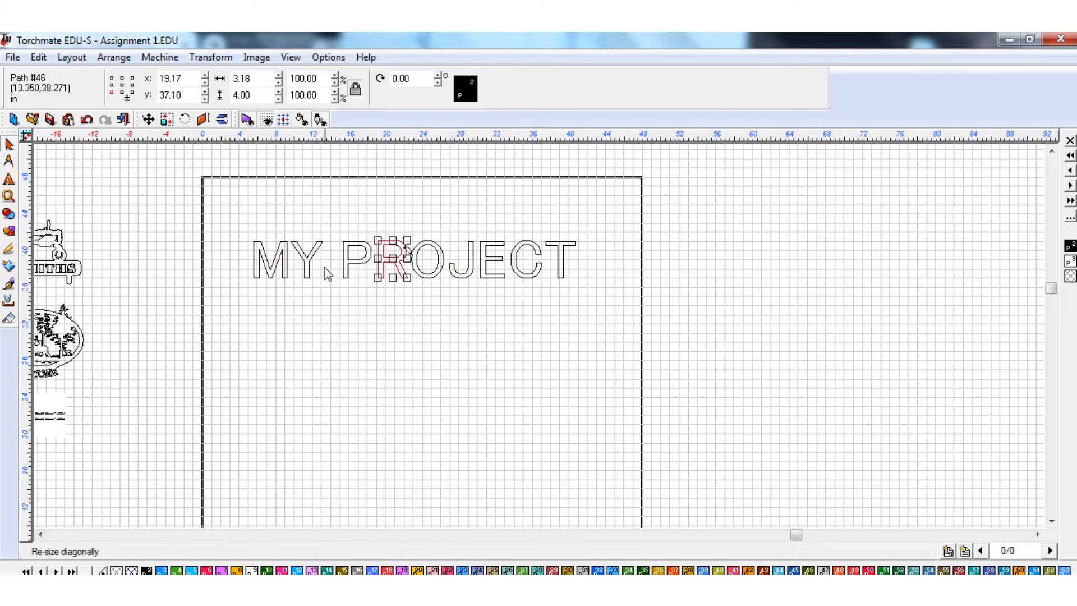
left_click(309, 257)
left_click(275, 259)
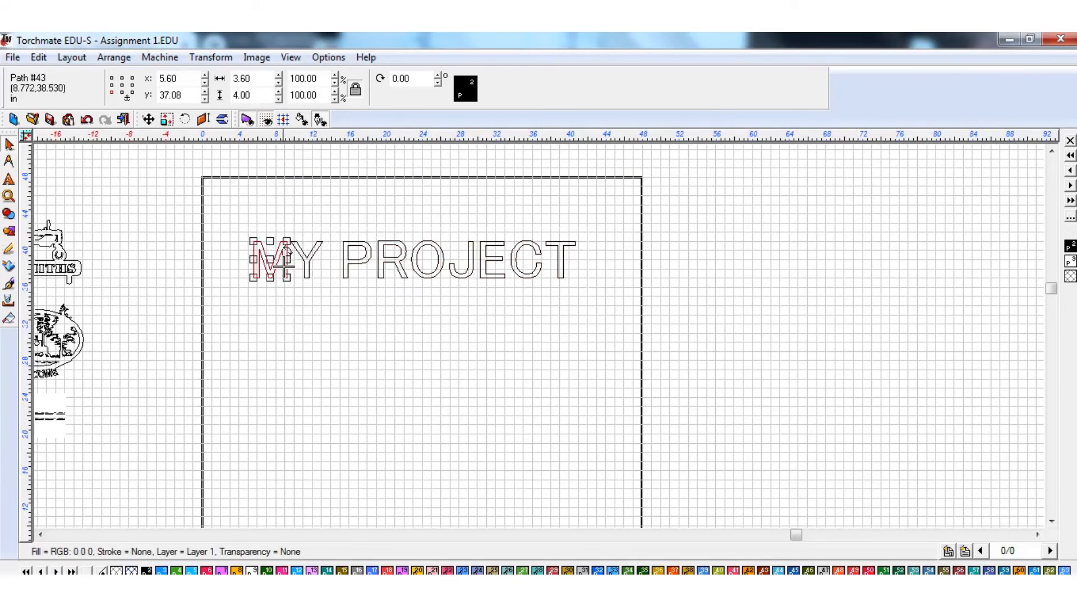
left_click(361, 337)
Select all nine letters of MY PROJECT, group them into one object, and deselect the group.
left_click_drag(612, 322, 231, 223)
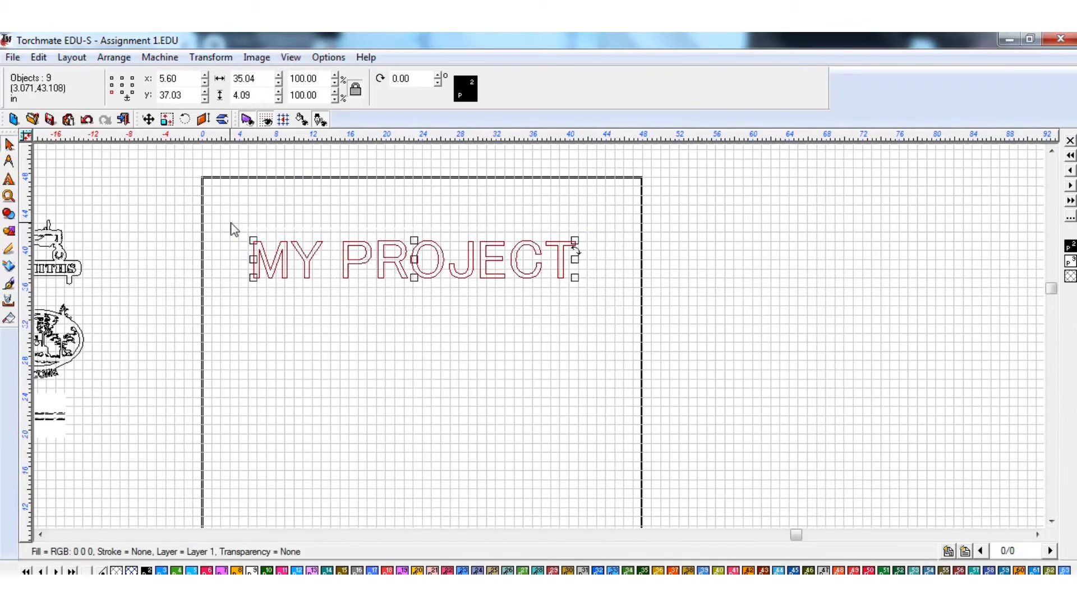
key("ctrl+g")
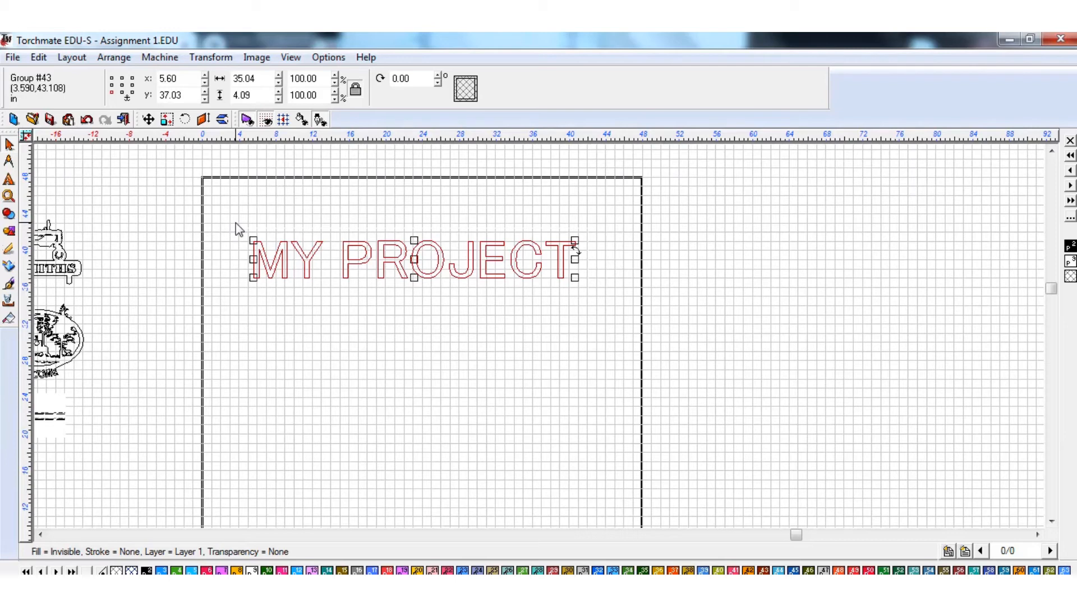
left_click(351, 316)
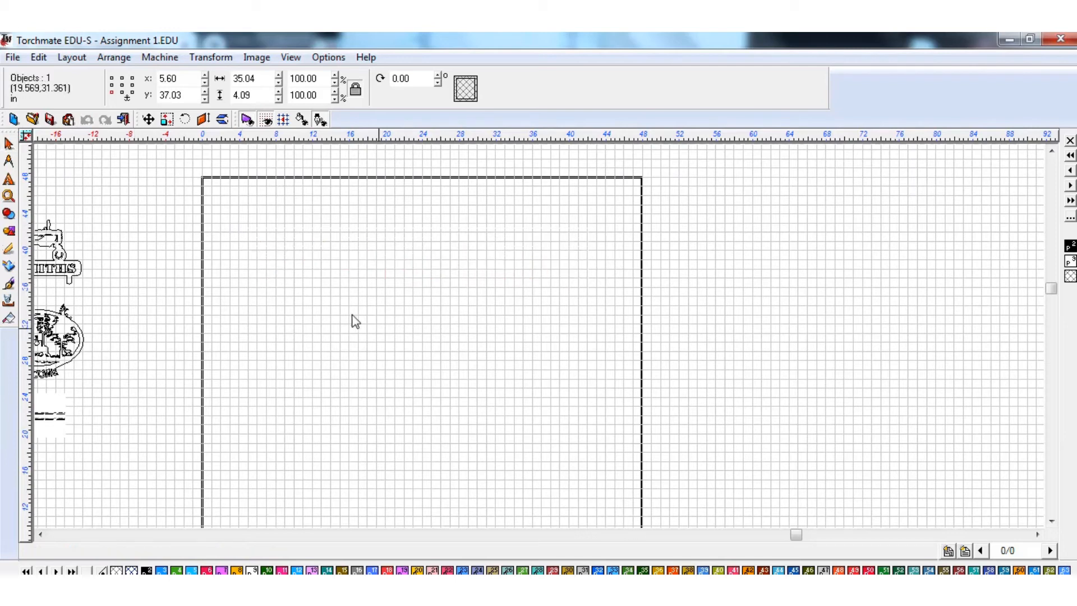
left_click(307, 275)
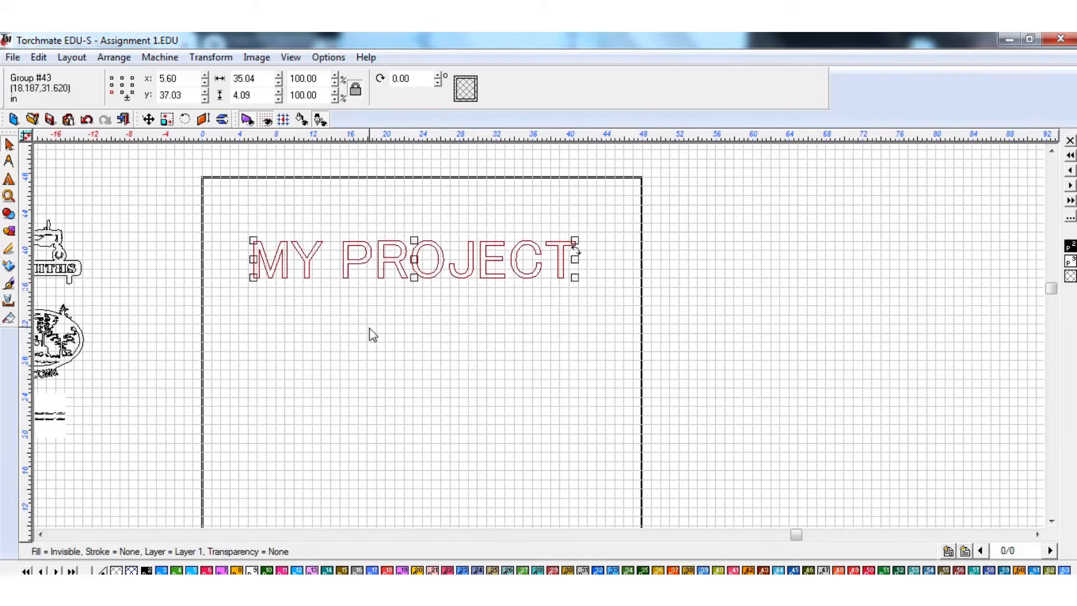
left_click(75, 56)
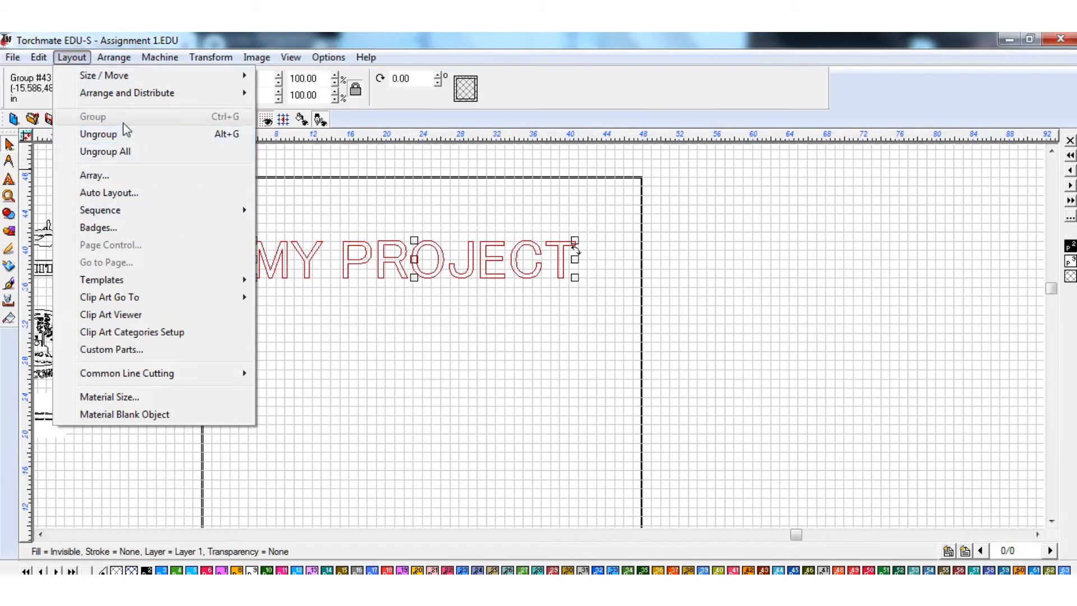
left_click(437, 370)
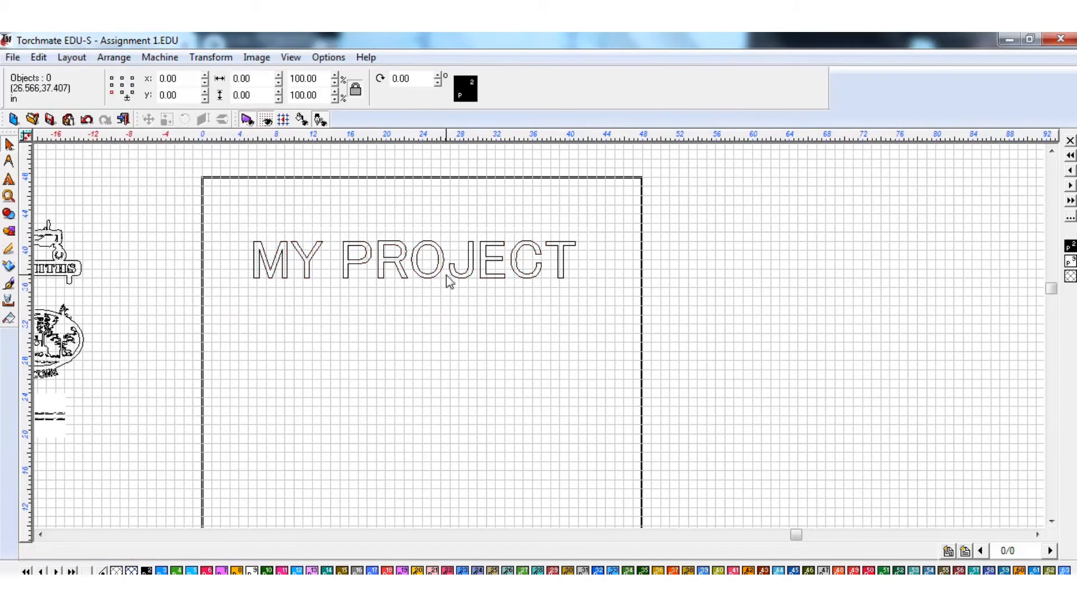
Move the MY PROJECT group down to about x 7.40, y 25.34 in and shrink it to about 11.92 by 1.39 in.
left_click(420, 264)
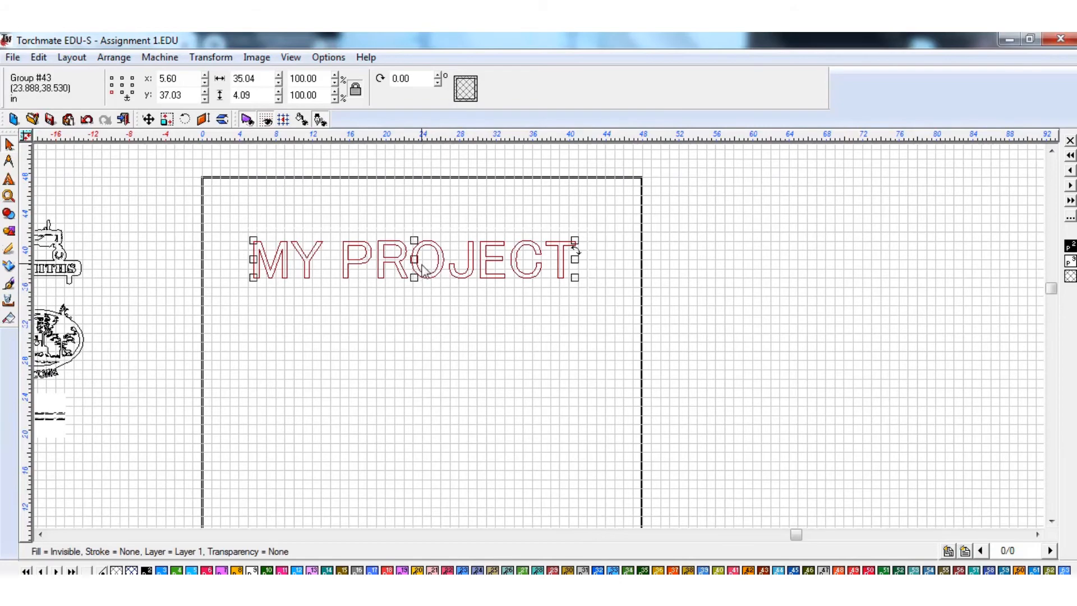
left_click_drag(415, 263, 431, 371)
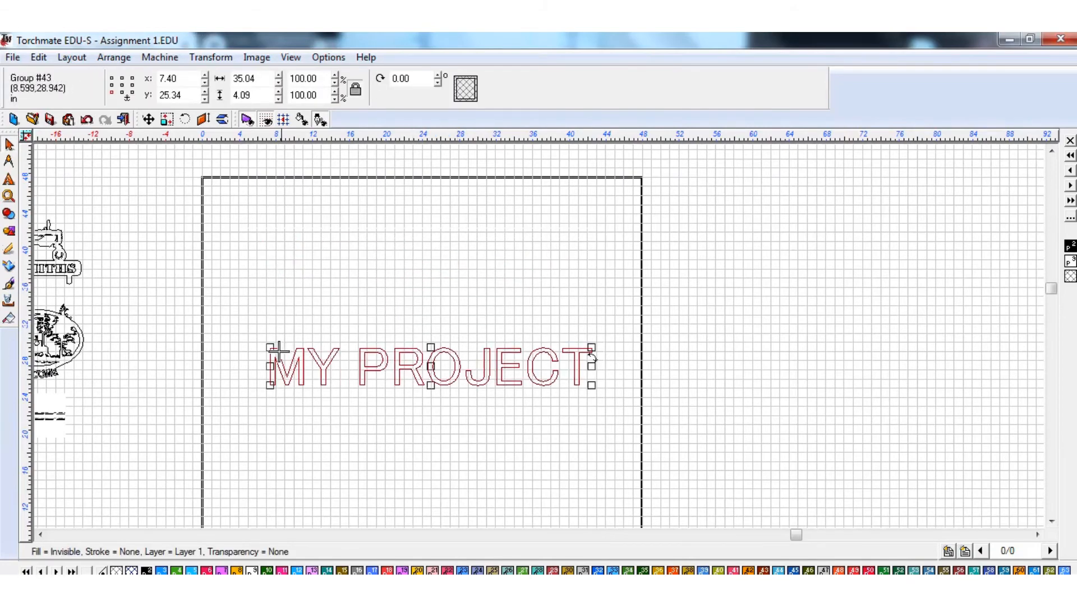
left_click_drag(269, 344, 480, 413)
scroll(497, 382, "up", 5)
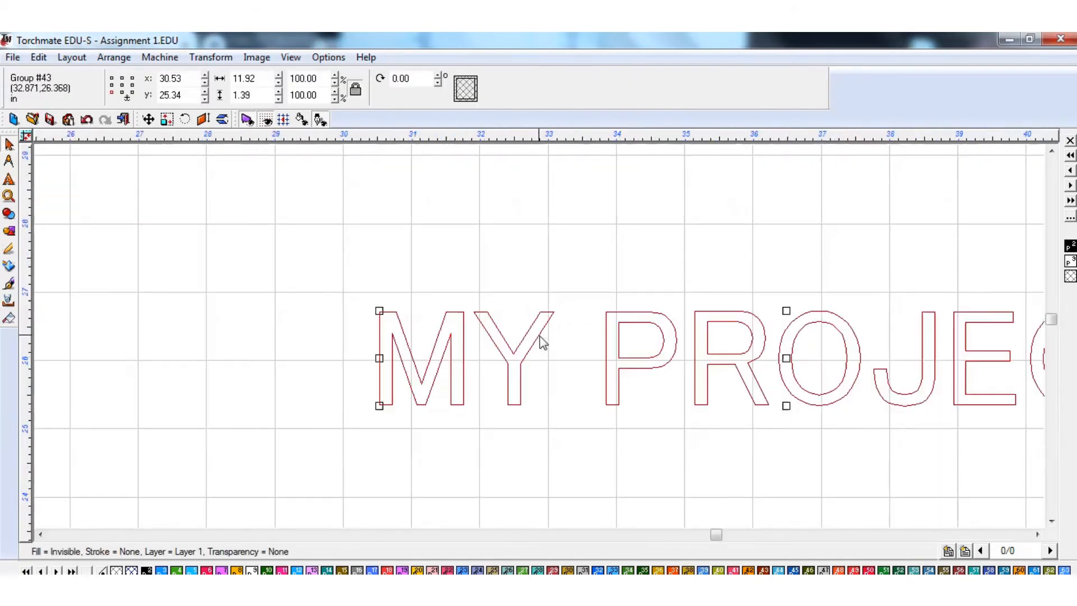
Try to flatten the MY PROJECT group to a height of about 0.74 in, undo the changes, and deselect it.
left_click_drag(785, 308, 741, 367)
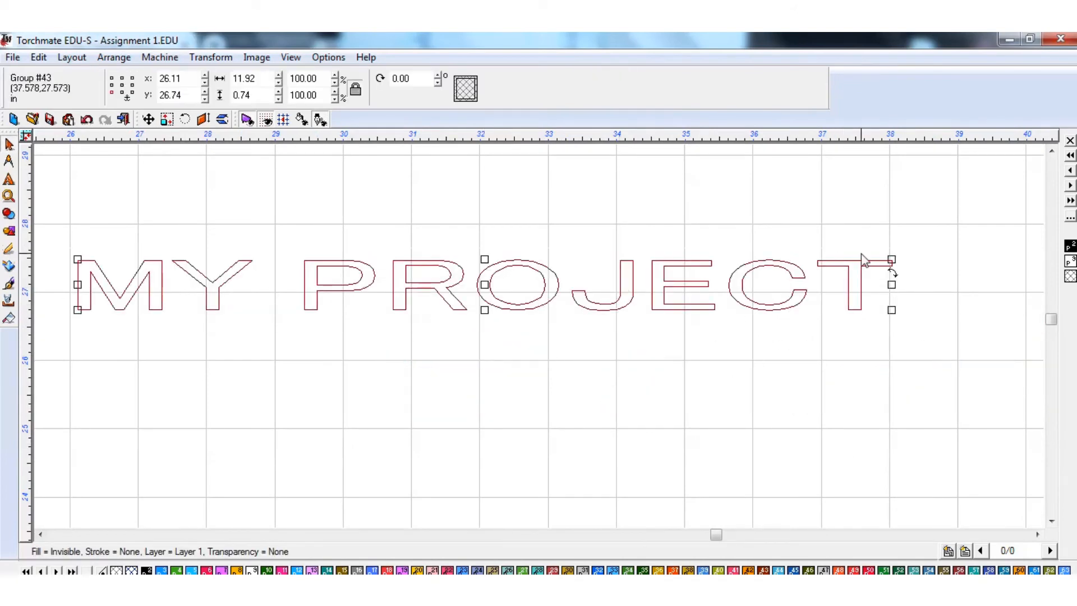
key("ctrl+z")
key("ctrl+z")
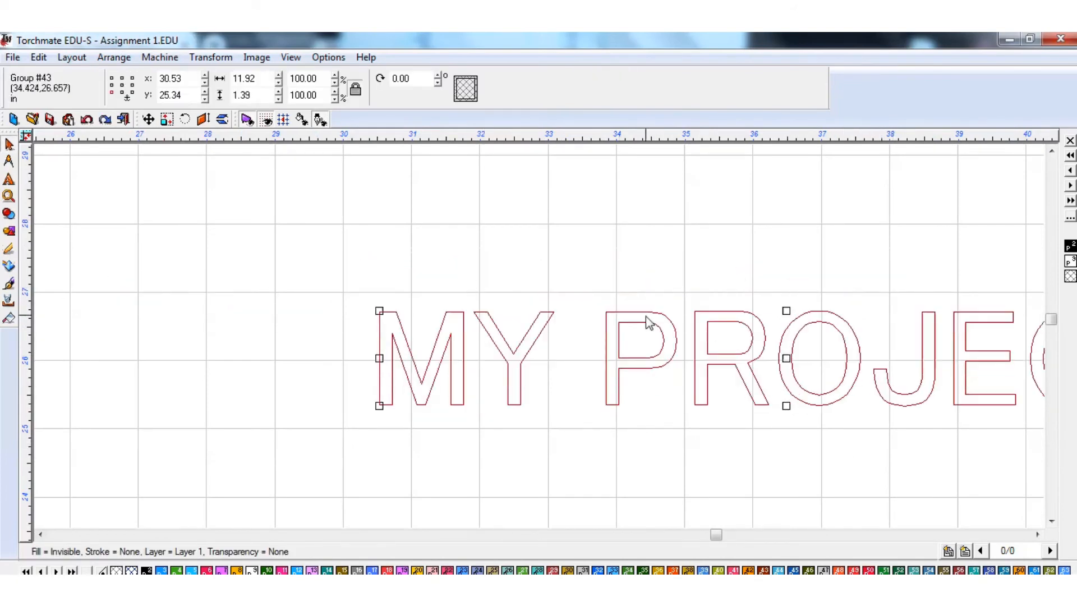
scroll(582, 399, "down", 5)
left_click(580, 382)
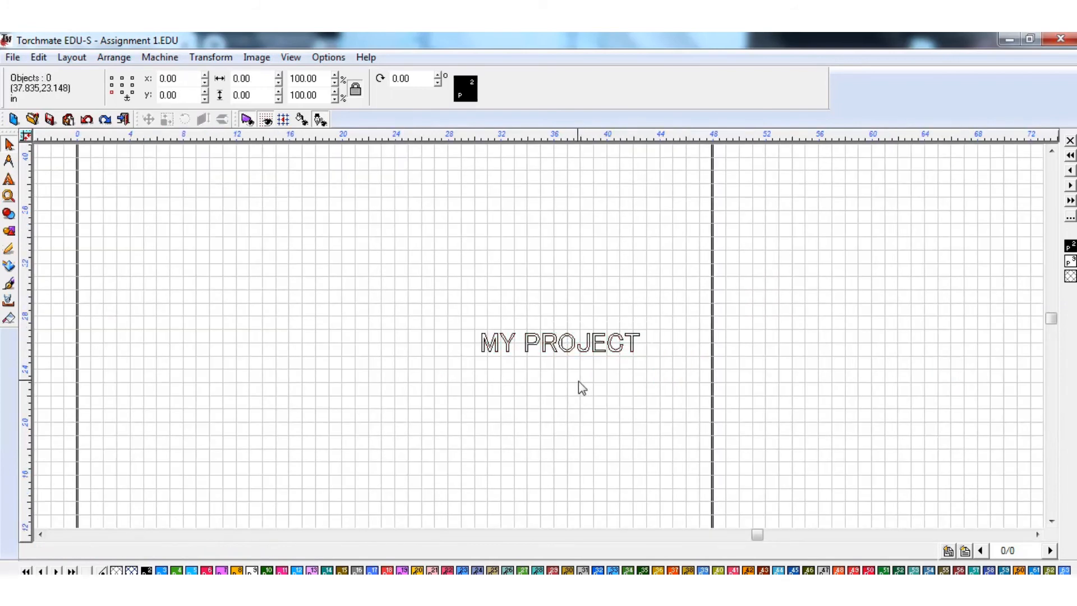
Try to stretch the MY PROJECT group to a width of 24 in with proportions unlocked, undo the change, and lock the proportions.
left_click(554, 351)
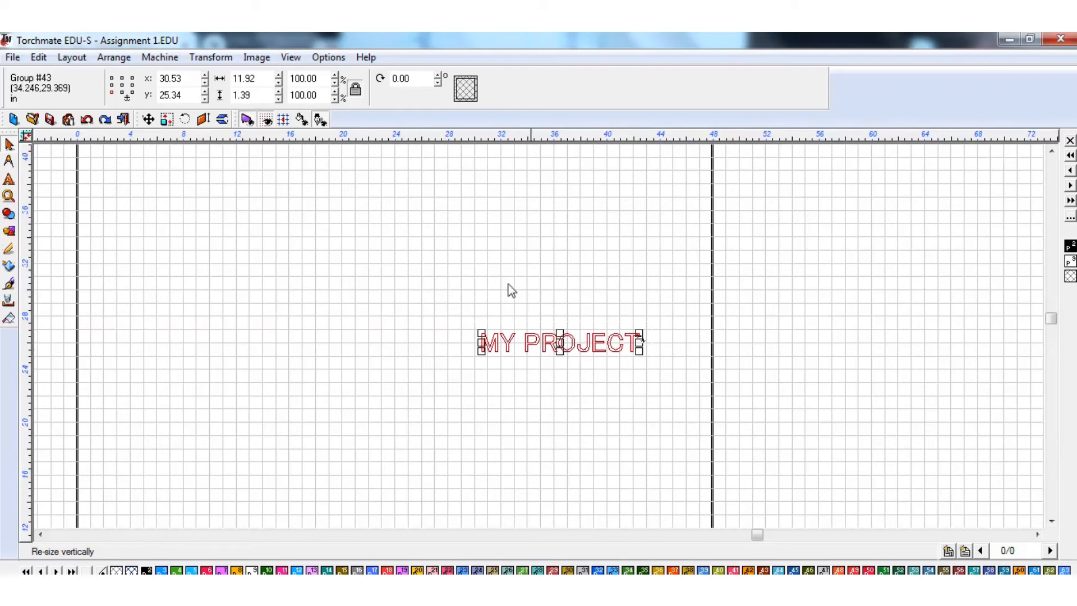
left_click(356, 90)
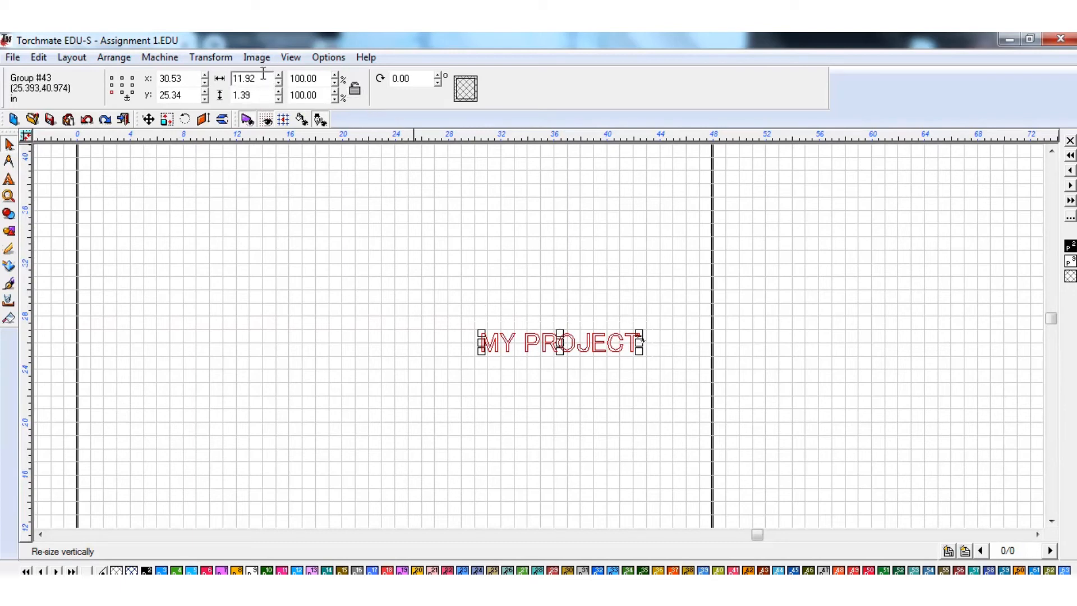
type("24")
key("Return")
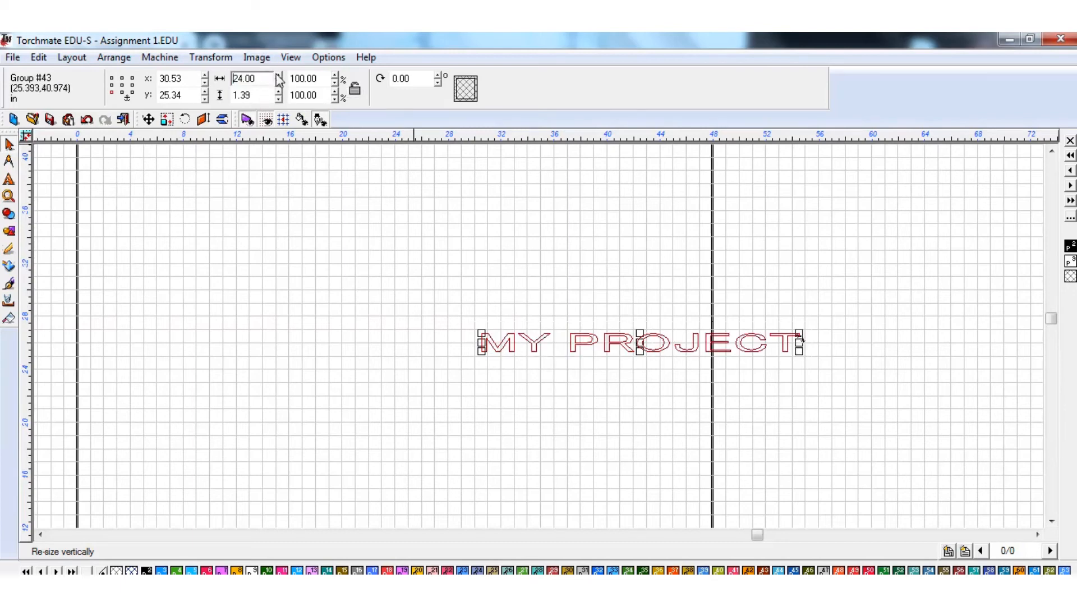
left_click(610, 377)
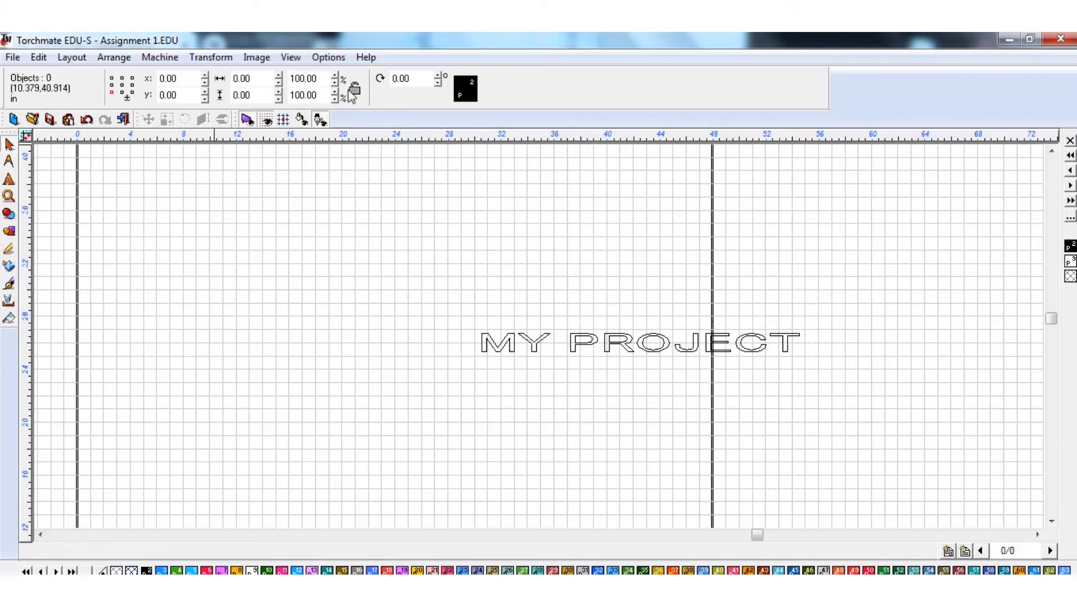
left_click(612, 343)
left_click(602, 301)
key("ctrl+a")
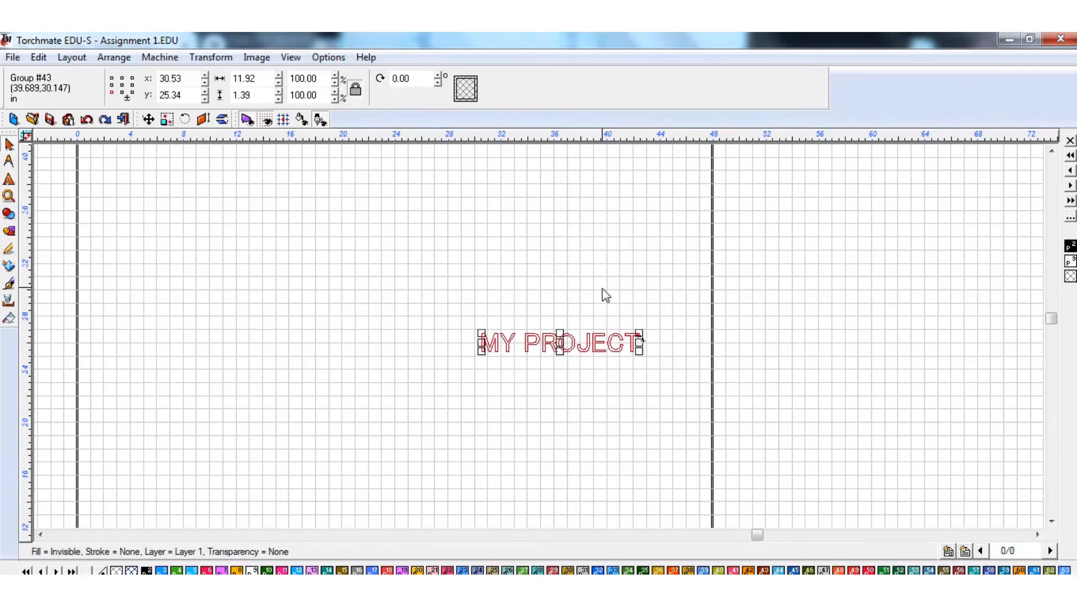
Move the MY PROJECT group up and to the left, delete it, and undo the deletion.
left_click(578, 423)
left_click(559, 343)
left_click_drag(559, 344, 440, 306)
key("Delete")
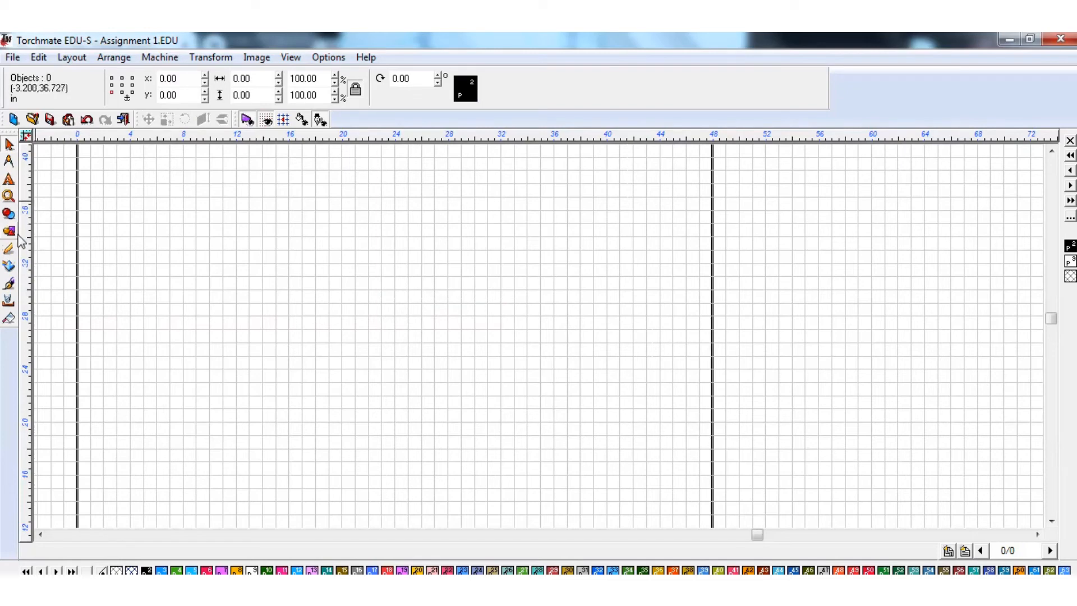
key("ctrl+z")
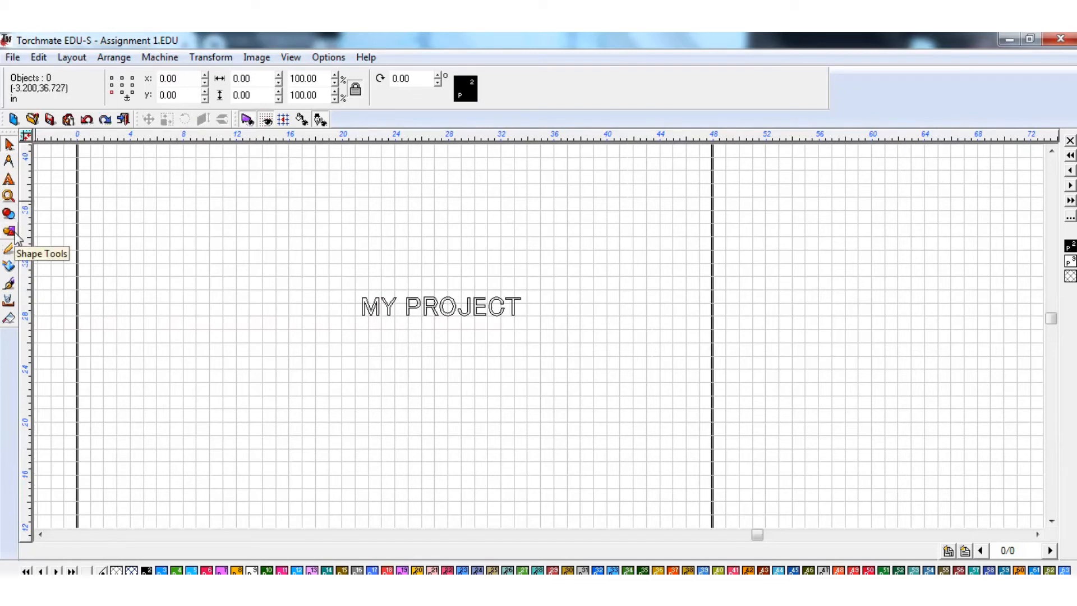
Draw a rectangle about 35.77 by 10.41 in below the MY PROJECT text, and delete the small stray rectangle beside the text.
left_click(15, 236)
left_click(80, 237)
left_click_drag(171, 374, 645, 511)
left_click_drag(567, 264, 539, 338)
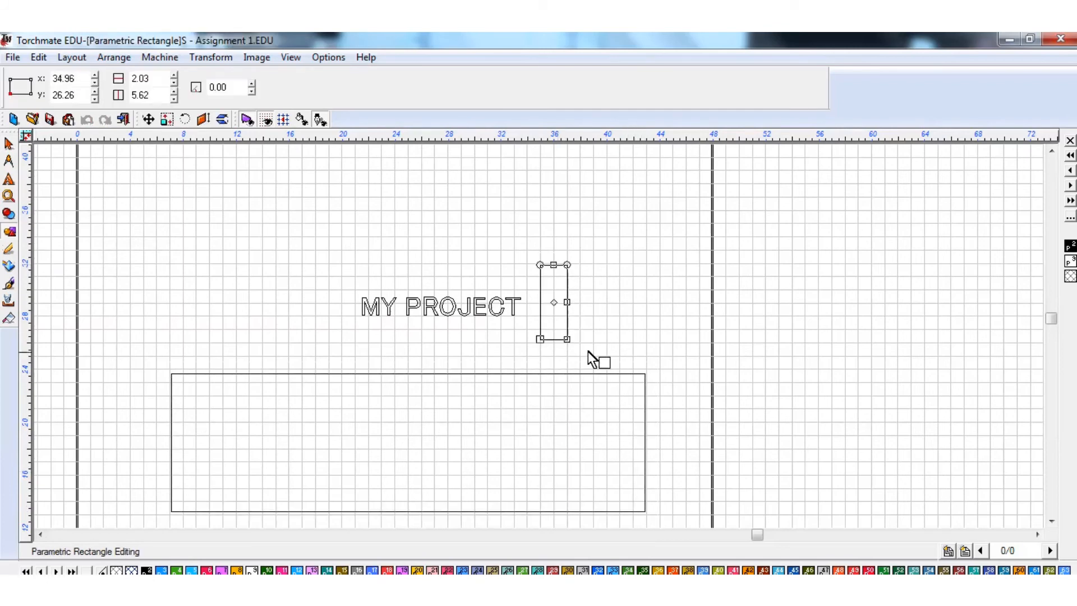
key("space")
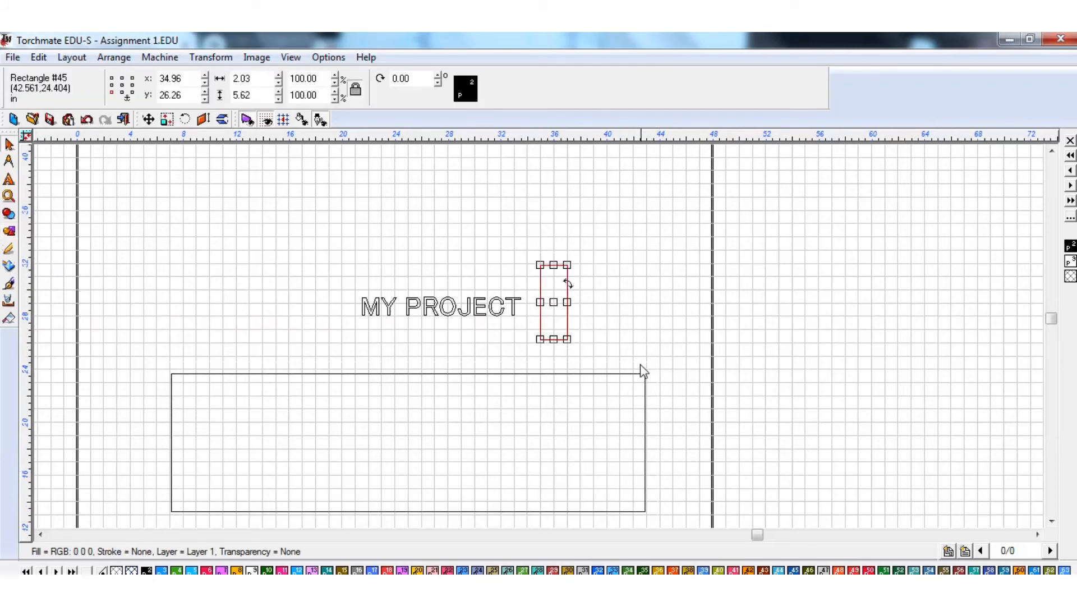
key("Delete")
left_click(615, 373)
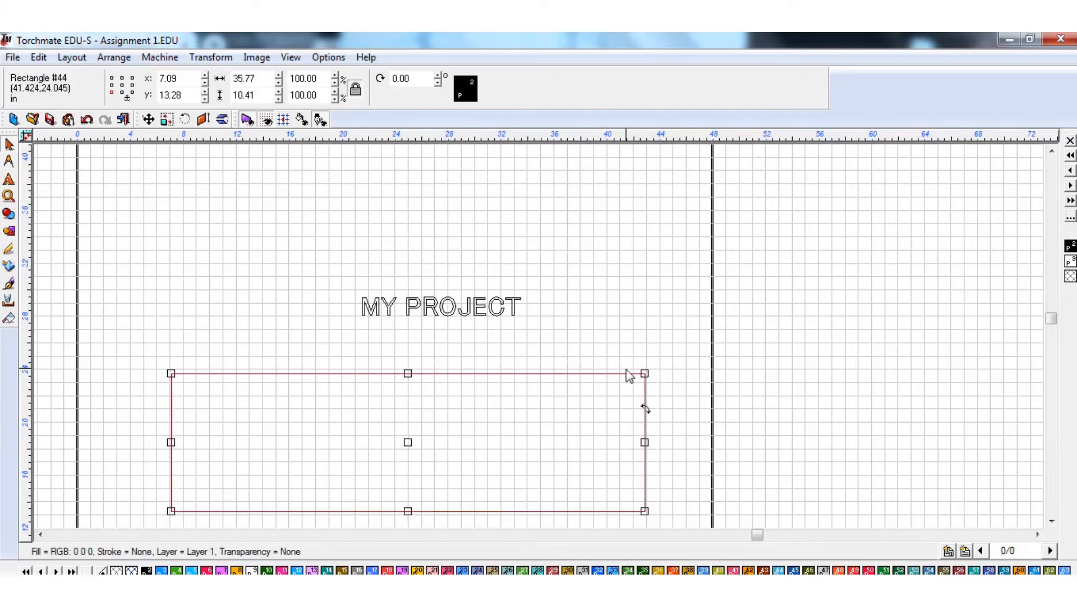
Move the MY PROJECT group down into the upper middle of the large rectangle and deselect it.
left_click(576, 305)
left_click_drag(572, 268, 310, 353)
left_click_drag(441, 305, 474, 400)
left_click(488, 389)
left_click(463, 407)
left_click(439, 474)
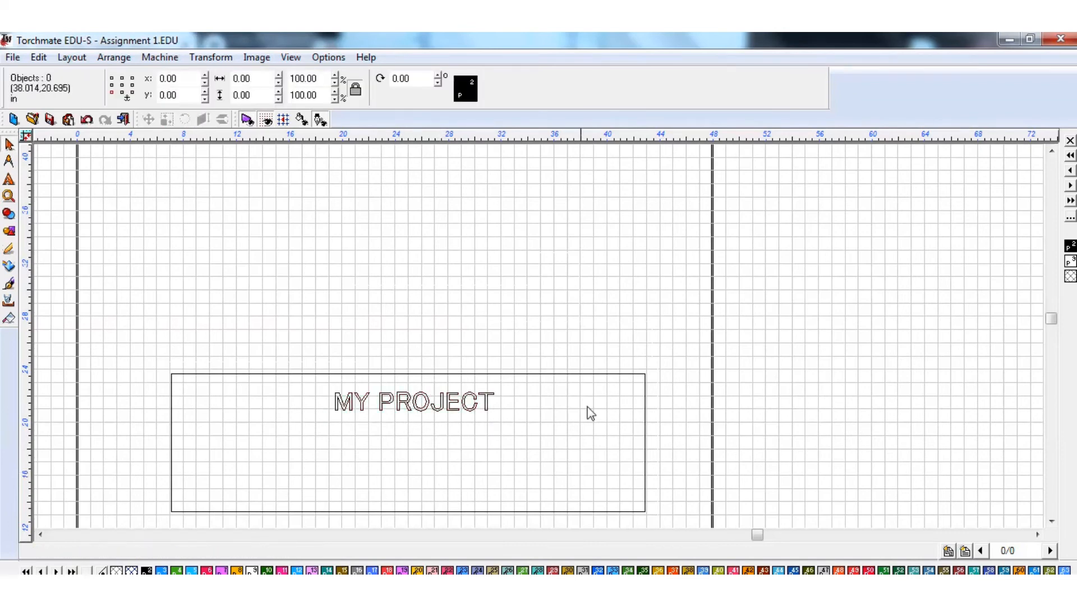
Combine the large rectangle and the MY PROJECT text into one compound shape and display it filled.
left_click_drag(677, 363, 96, 542)
key("ctrl+m")
left_click(364, 244)
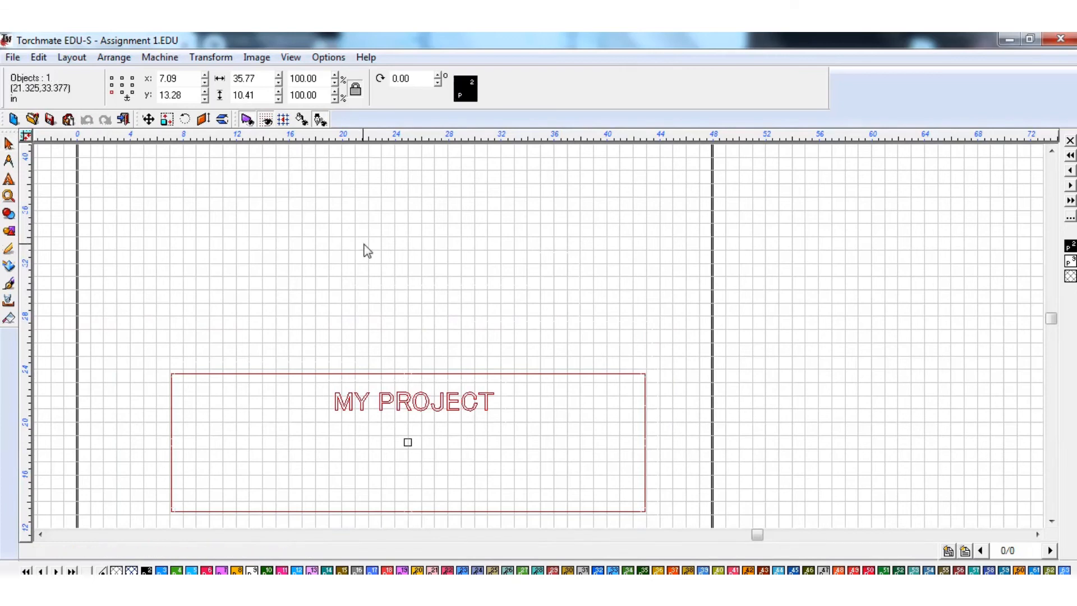
key("ctrl+f")
scroll(536, 335, "up", 1)
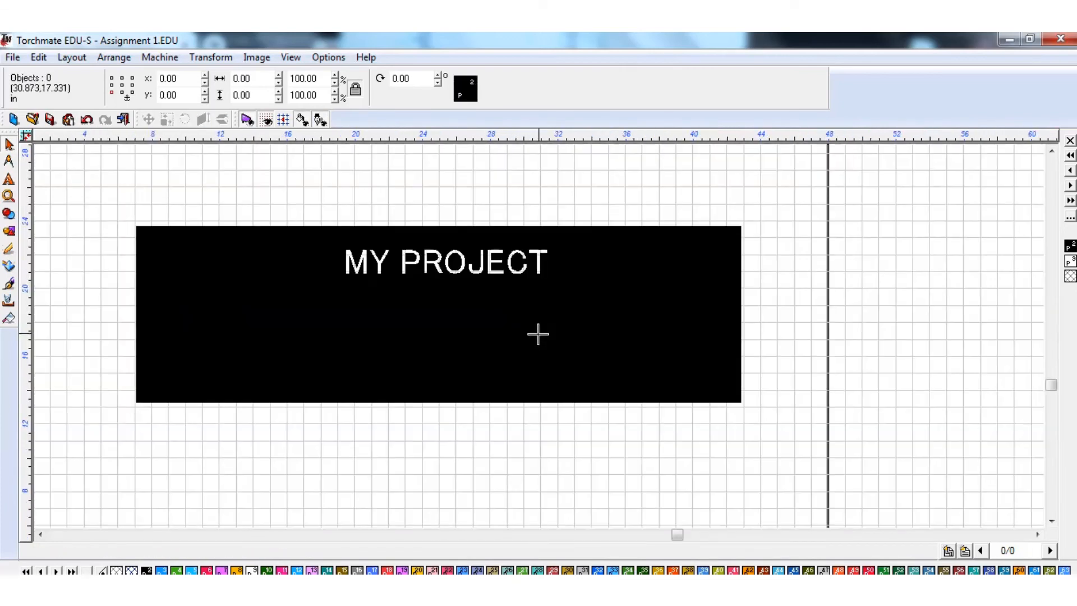
scroll(530, 319, "up", 2)
scroll(536, 332, "down", 1)
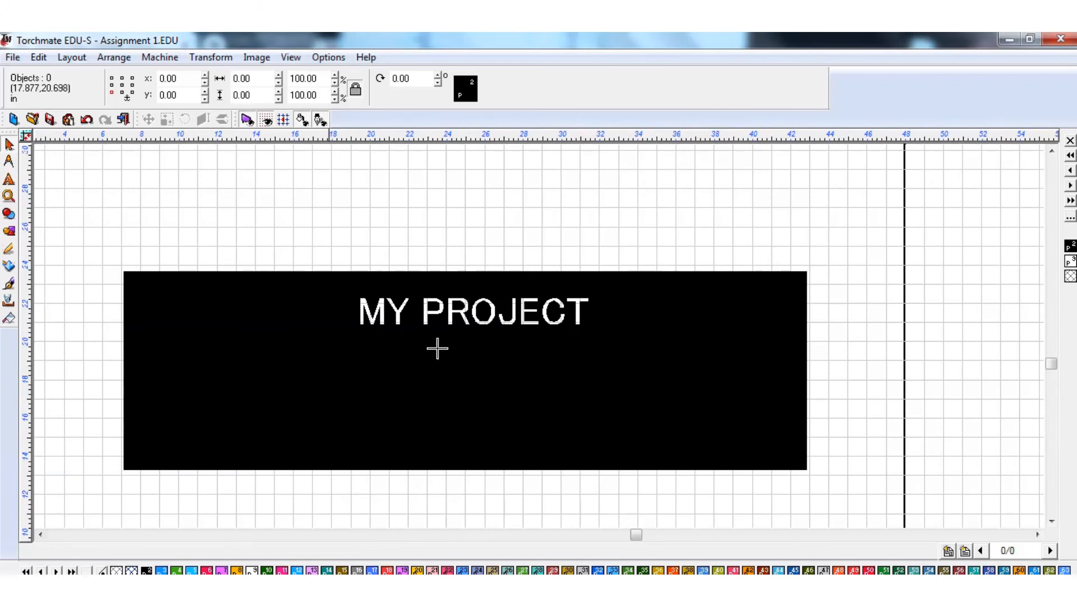
Return to the outline display and delete the combined rectangle and MY PROJECT shape.
key("Tab")
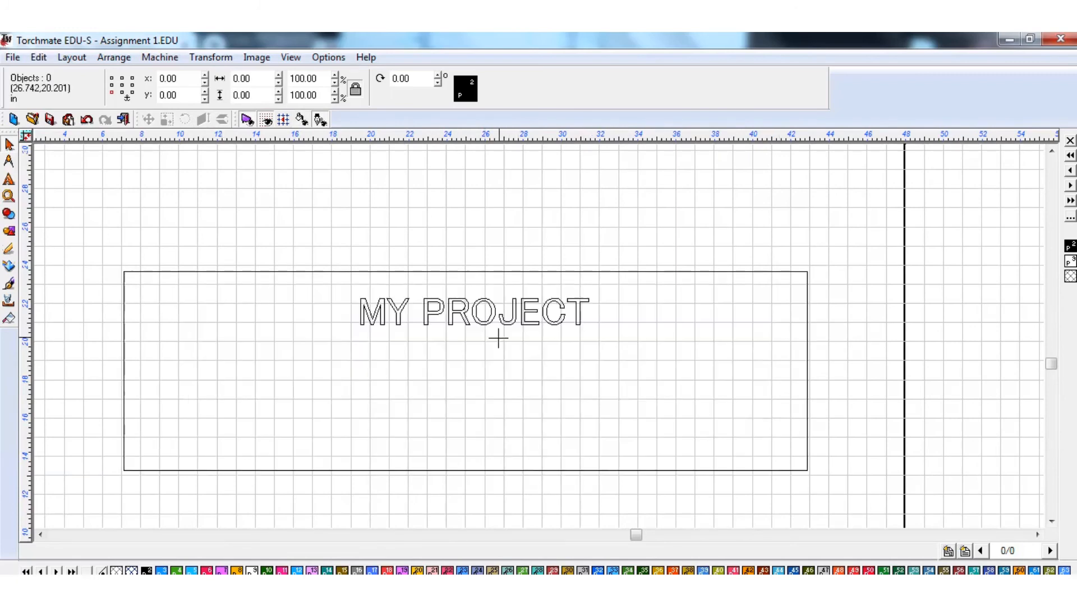
left_click(474, 325)
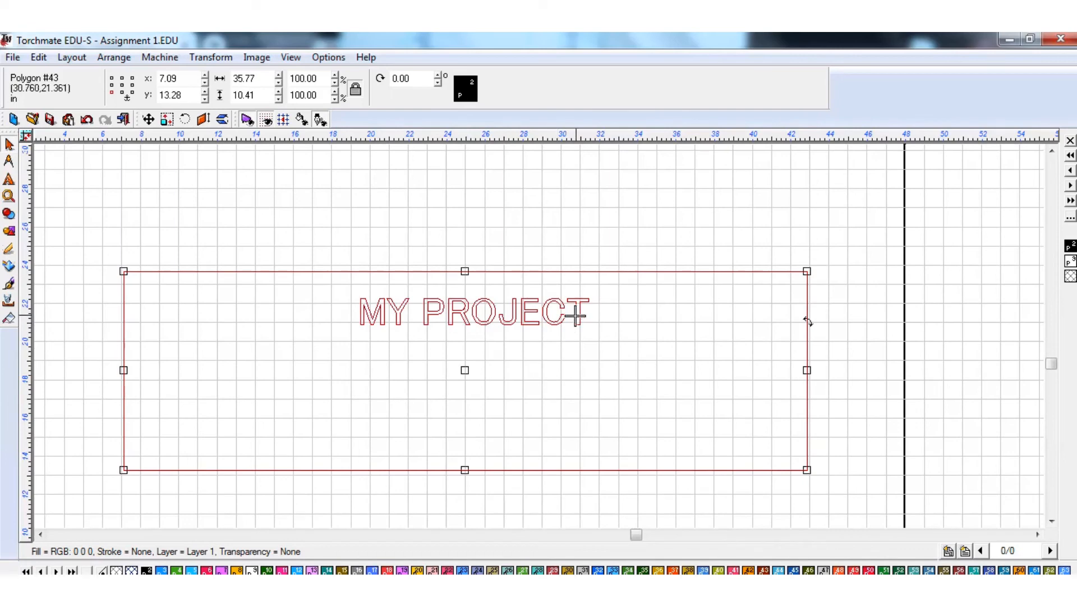
key("Delete")
Draw a circle of about 9.06 in radius near the middle of the plate, centred at about x 25.11, y 23.32 in.
scroll(264, 210, "down", 3)
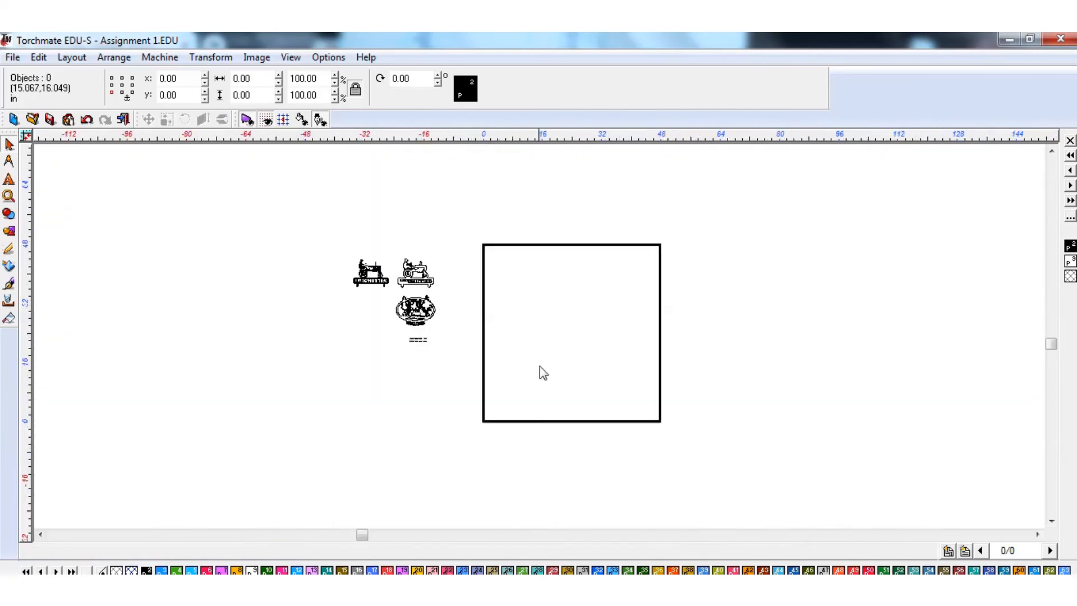
scroll(535, 263, "up", 1)
middle_click_drag(588, 411, 536, 243)
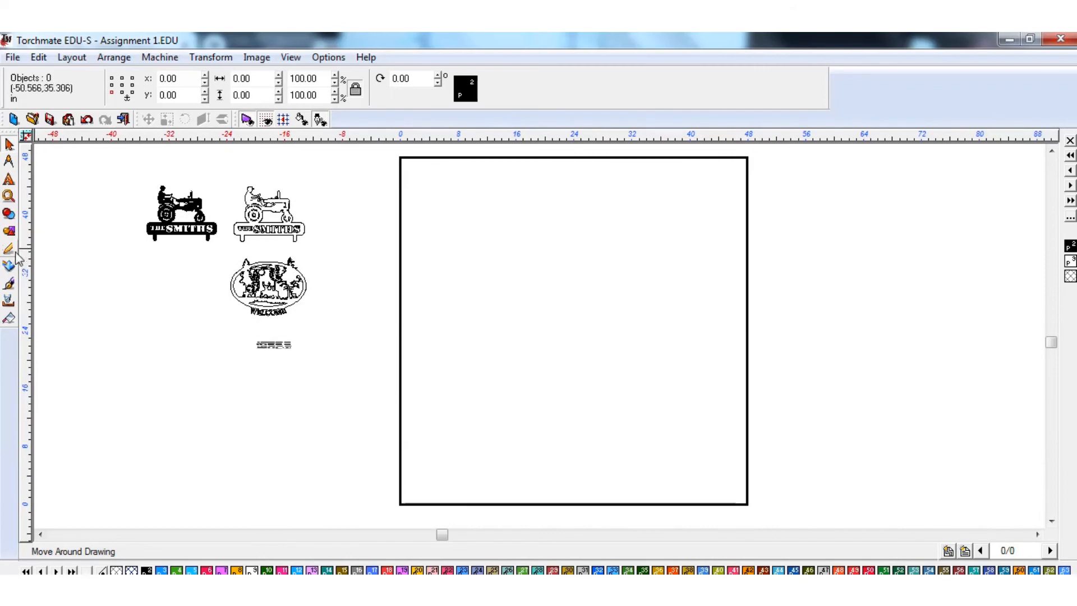
left_click(11, 230)
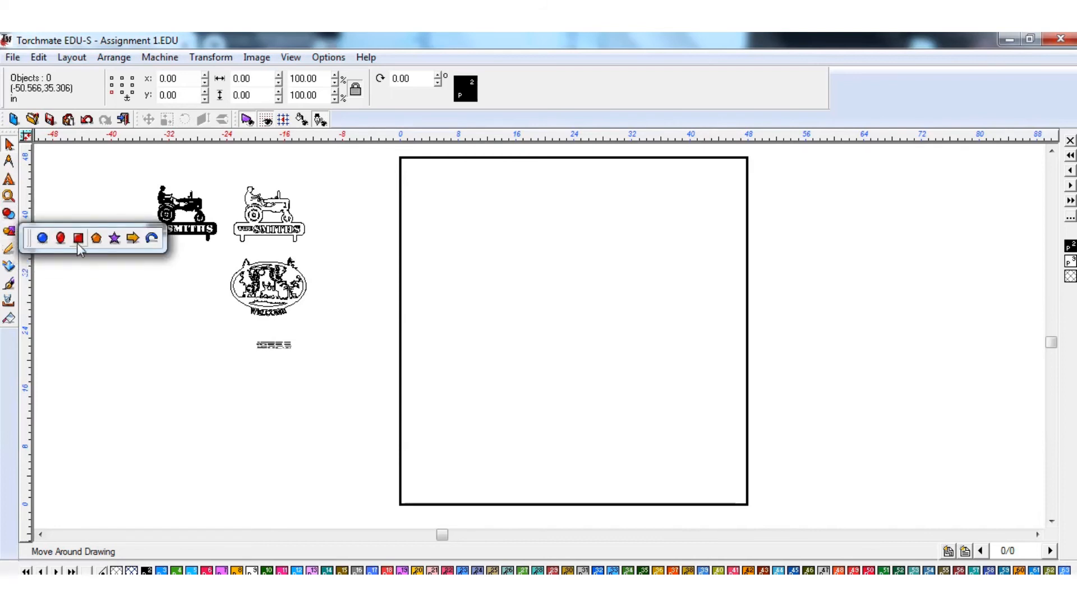
left_click(43, 242)
left_click_drag(536, 291, 628, 382)
Add the text THE BEST PROJECT above the circle.
left_click(9, 180)
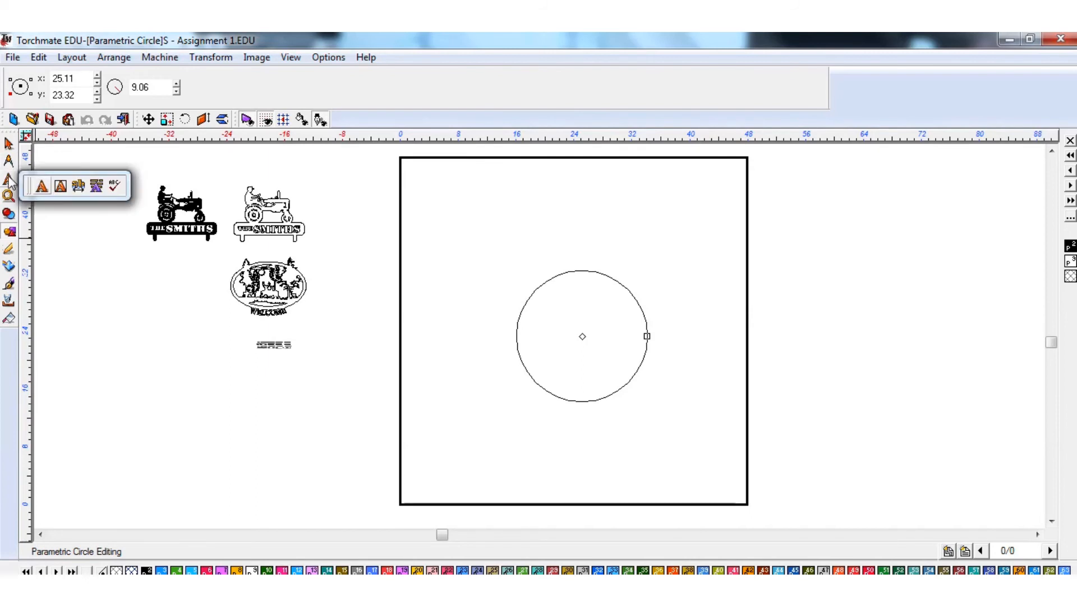
left_click(43, 186)
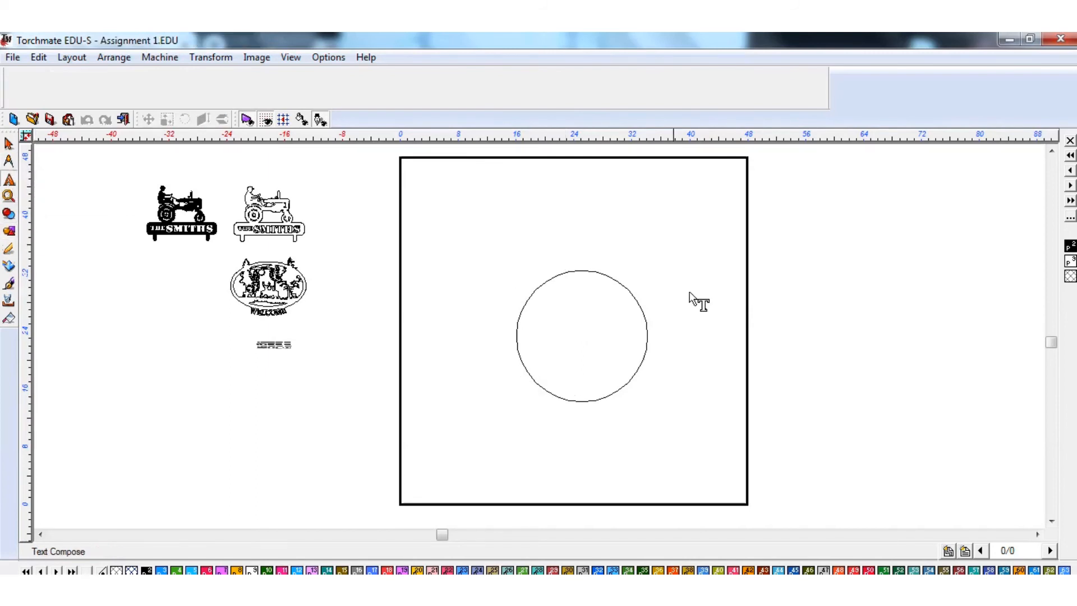
scroll(300, 265, "up", 3)
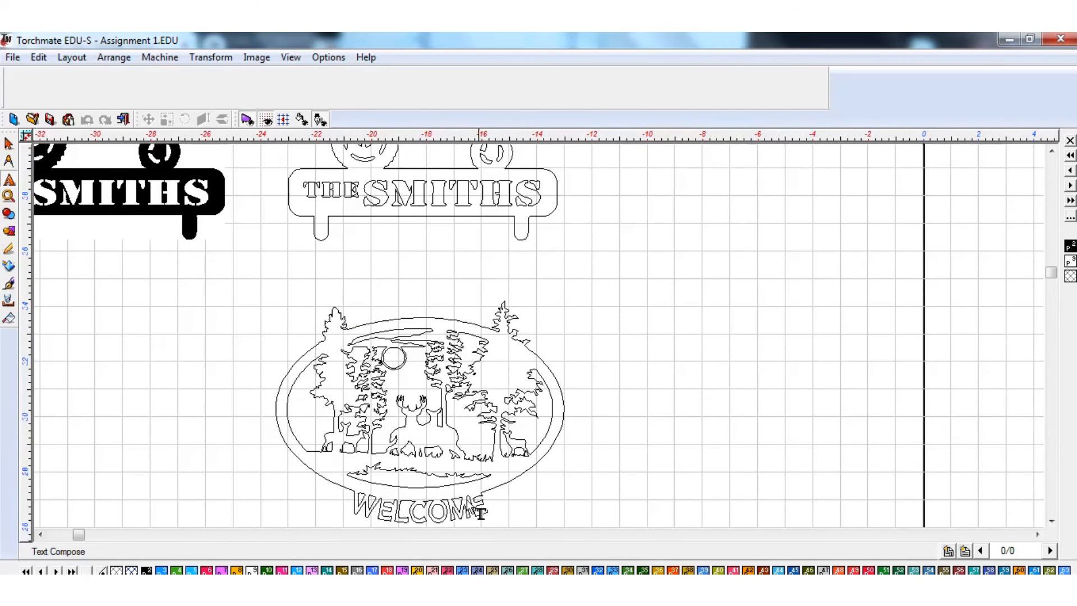
scroll(523, 466, "down", 3)
mouse_move(743, 404)
middle_mouse_down()
mouse_move(645, 343)
mouse_move(568, 319)
mouse_move(488, 359)
middle_mouse_up()
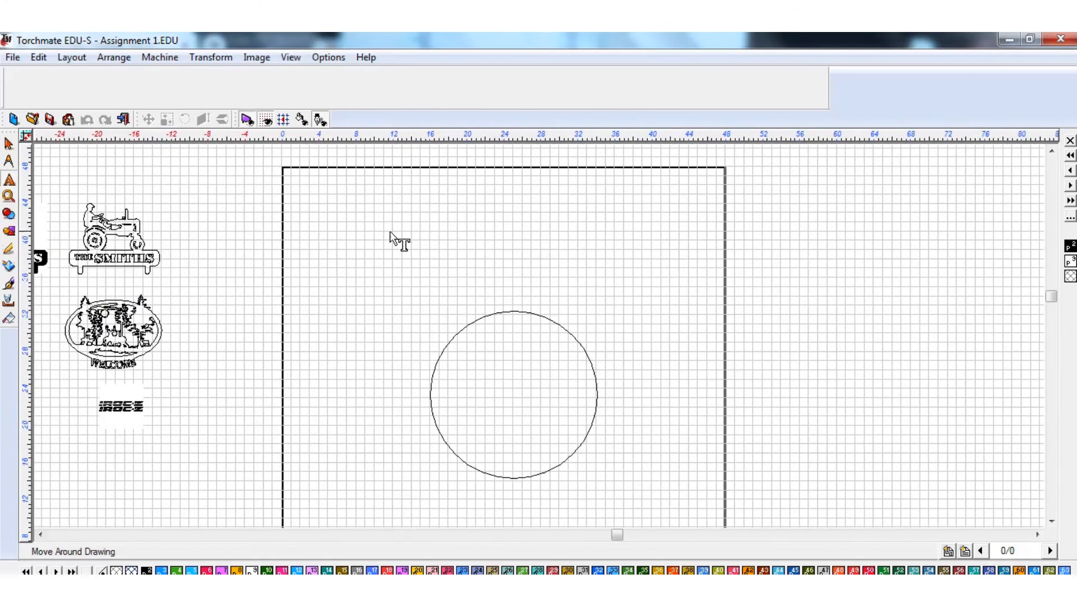
left_click(10, 184)
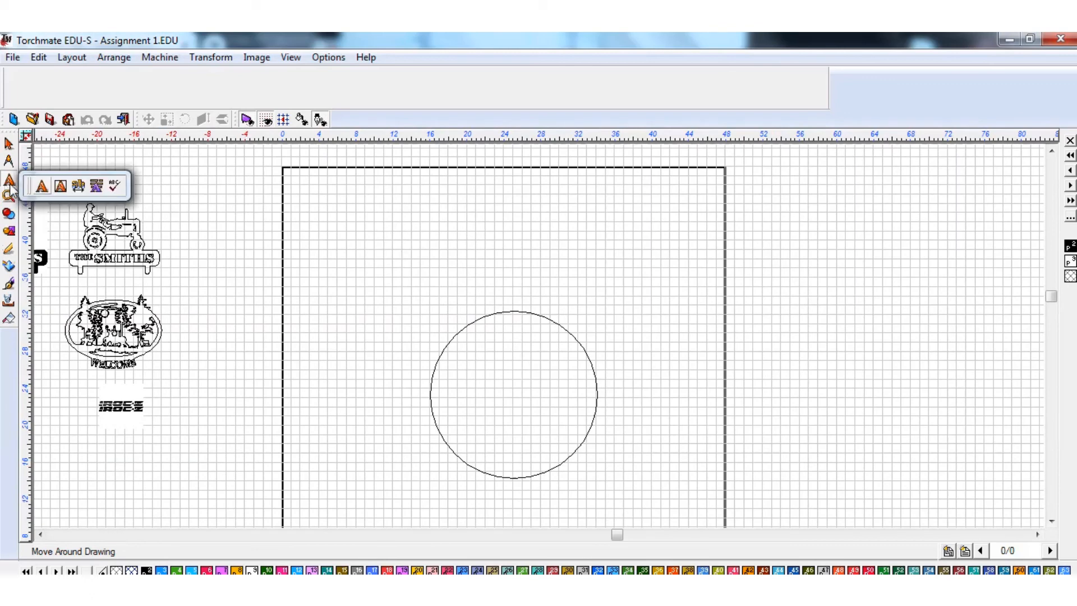
left_click(42, 187)
left_click(12, 180)
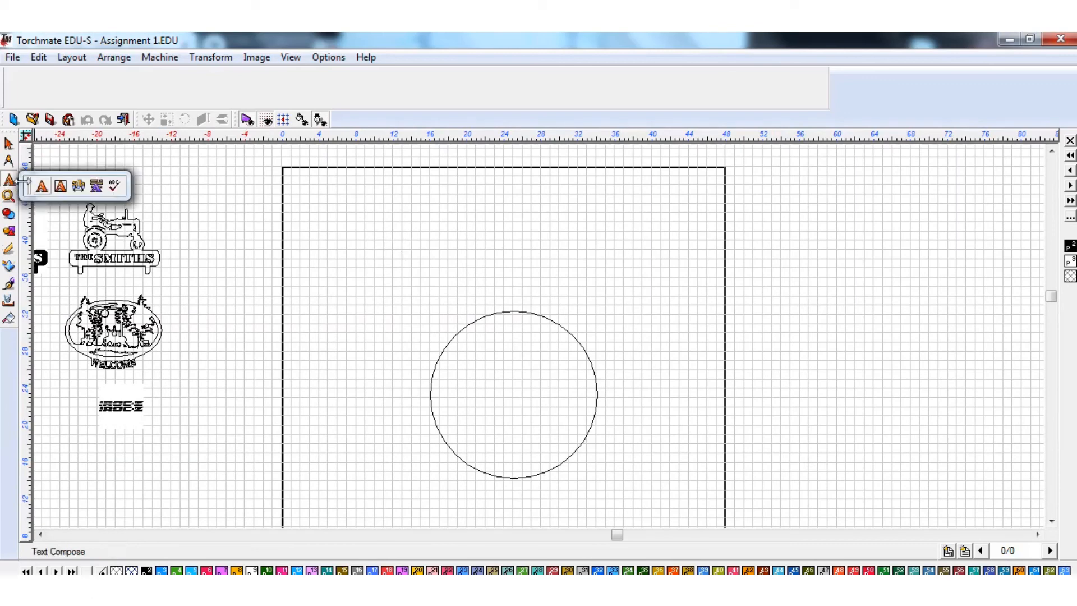
left_click(42, 187)
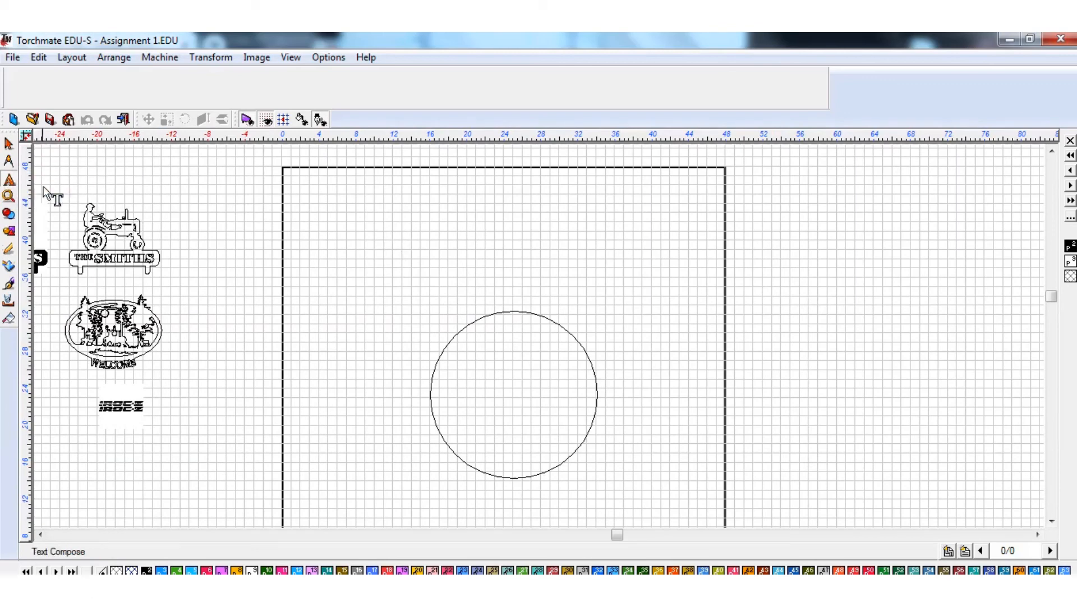
left_click(409, 233)
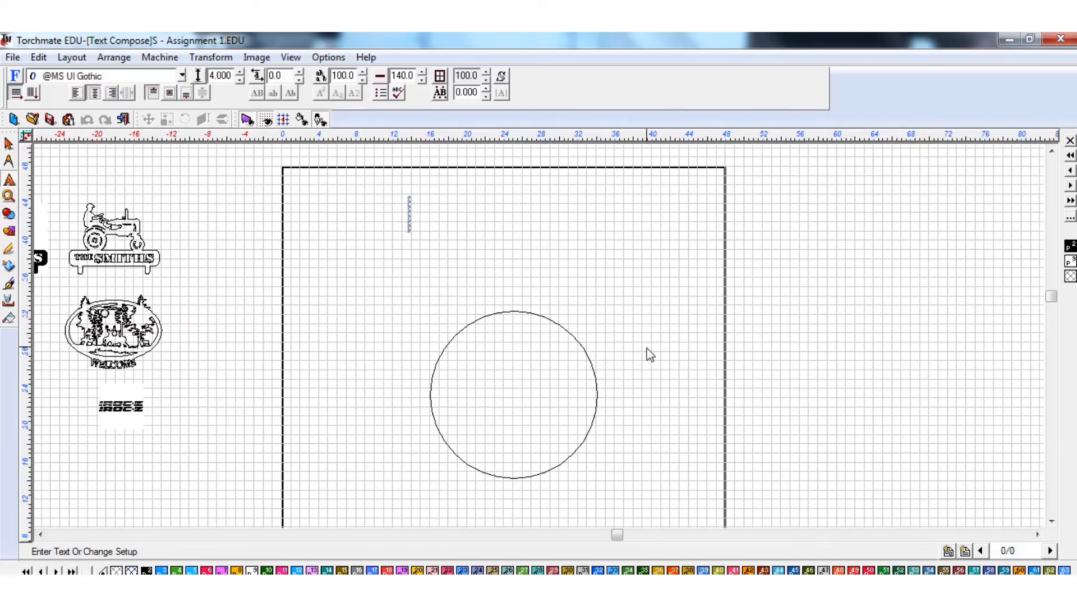
type("THE")
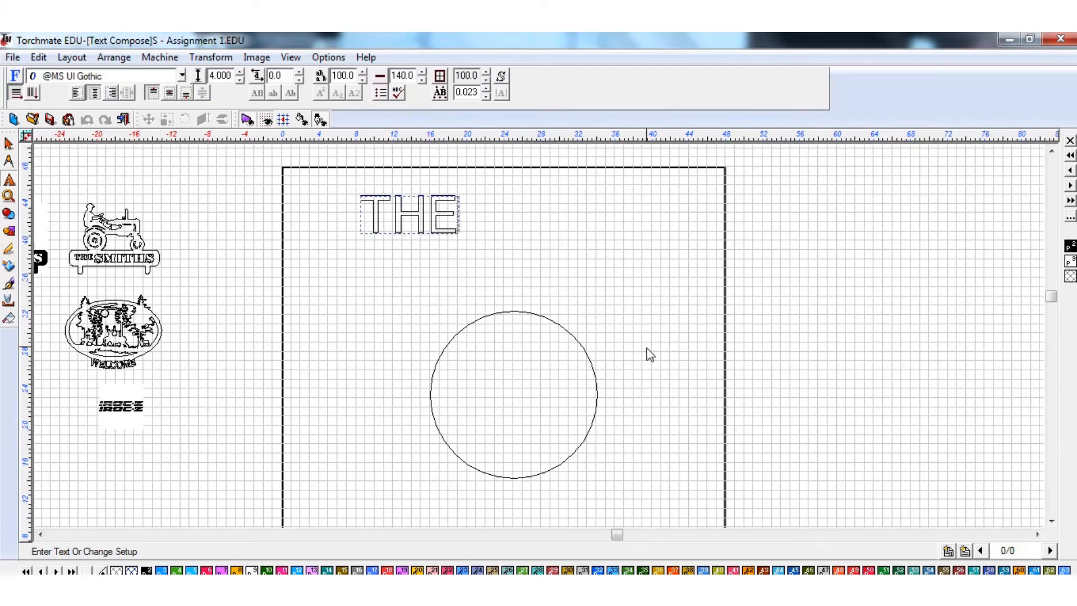
type(" BEST P")
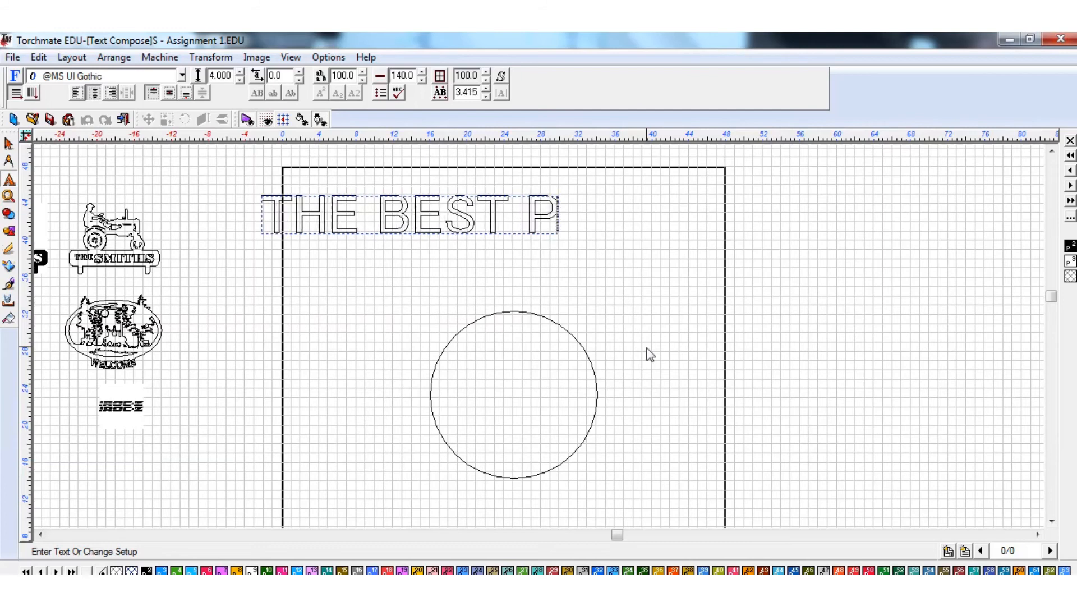
type("ROJECT")
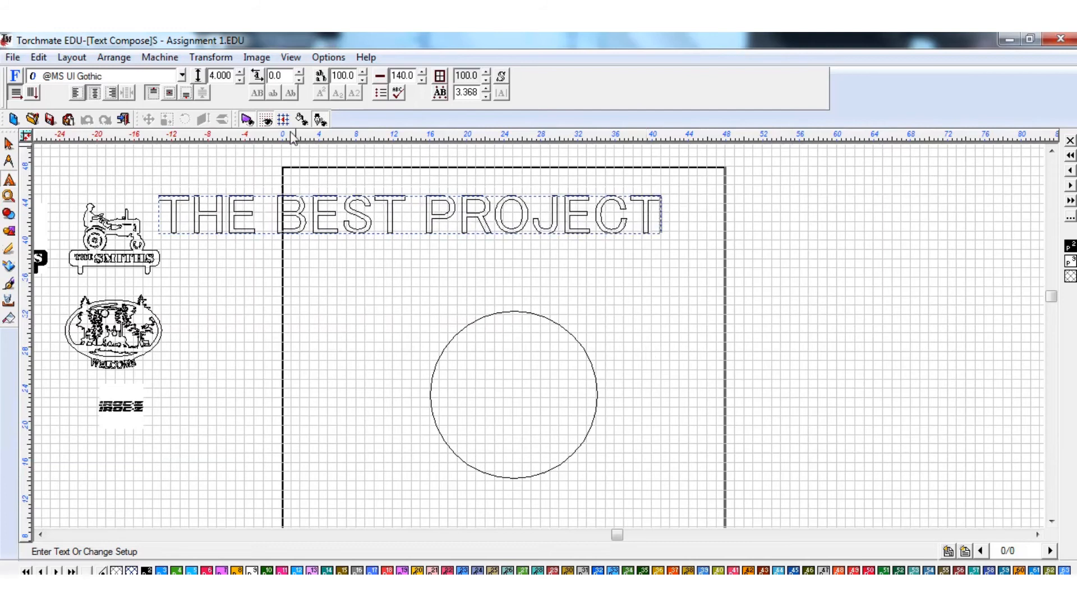
Reduce the character height of the whole THE BEST PROJECT text to about 2 in.
left_click(239, 79)
left_click_drag(655, 223, 160, 227)
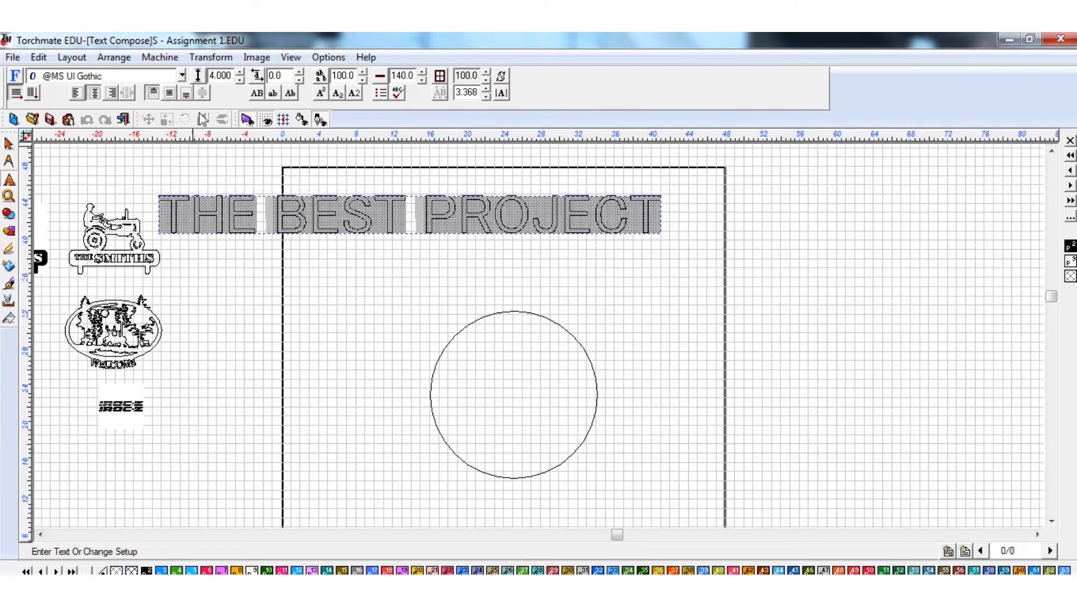
left_click(239, 80)
left_click(239, 80)
left_click(239, 80)
left_click(239, 79)
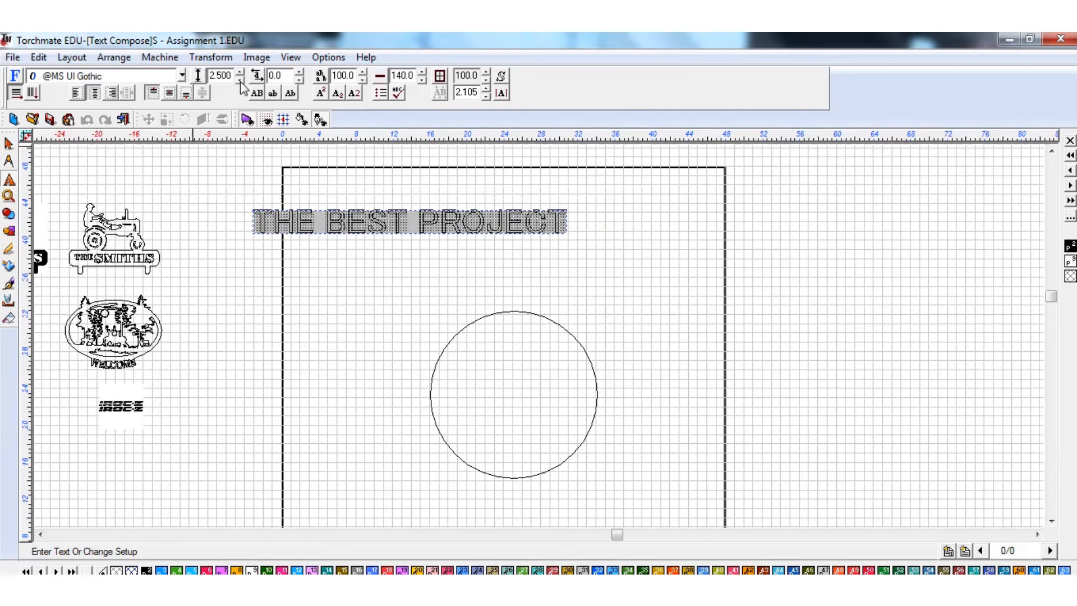
left_click(239, 79)
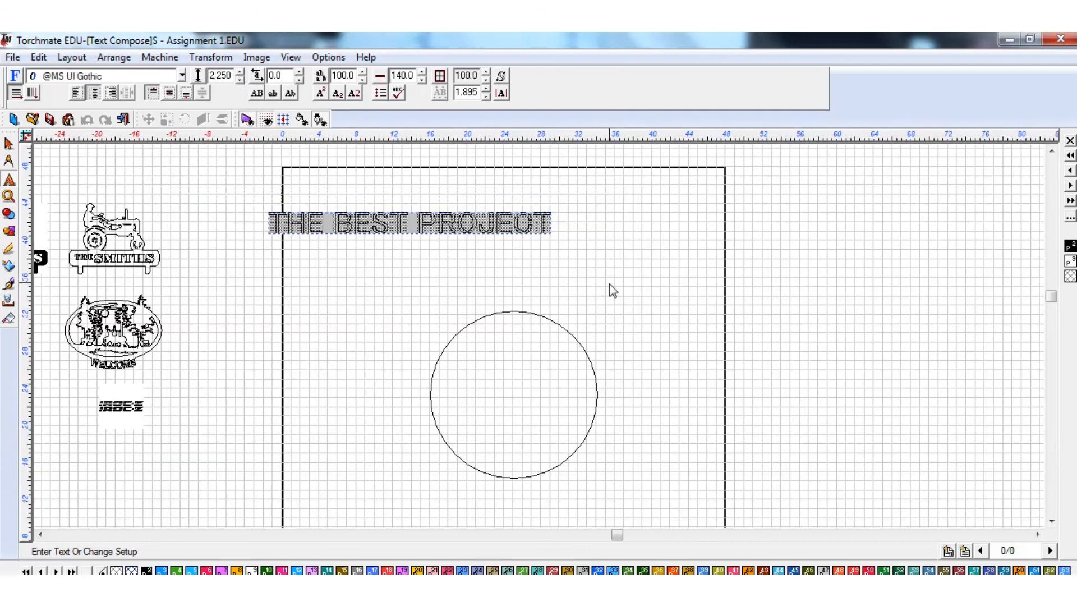
left_click(241, 81)
Finish editing the THE BEST PROJECT text, move it to the right and slightly down above the circle, and deselect it.
left_click(382, 305)
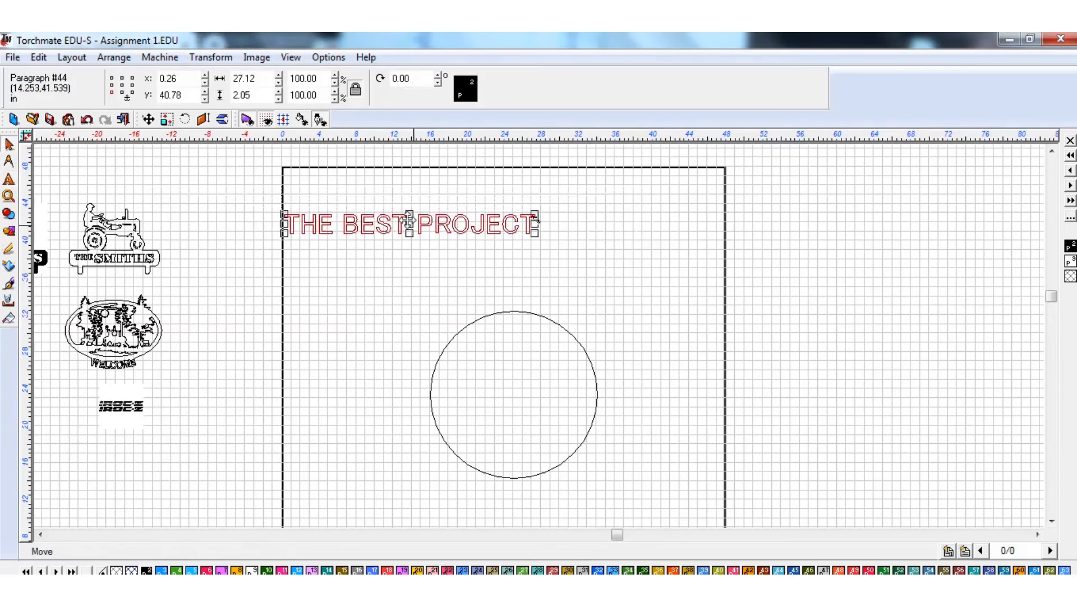
left_click_drag(409, 221, 483, 229)
left_click(471, 291)
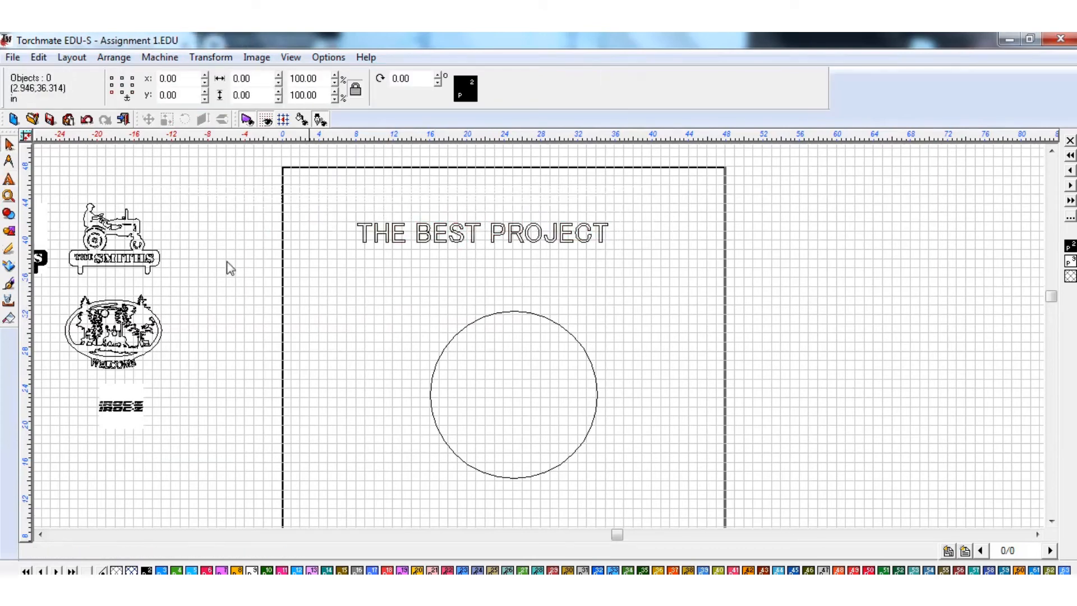
Add the text THE BEST PROJECT along the outside of the circle, starting at the circle's topmost point.
left_click(9, 179)
left_click(43, 184)
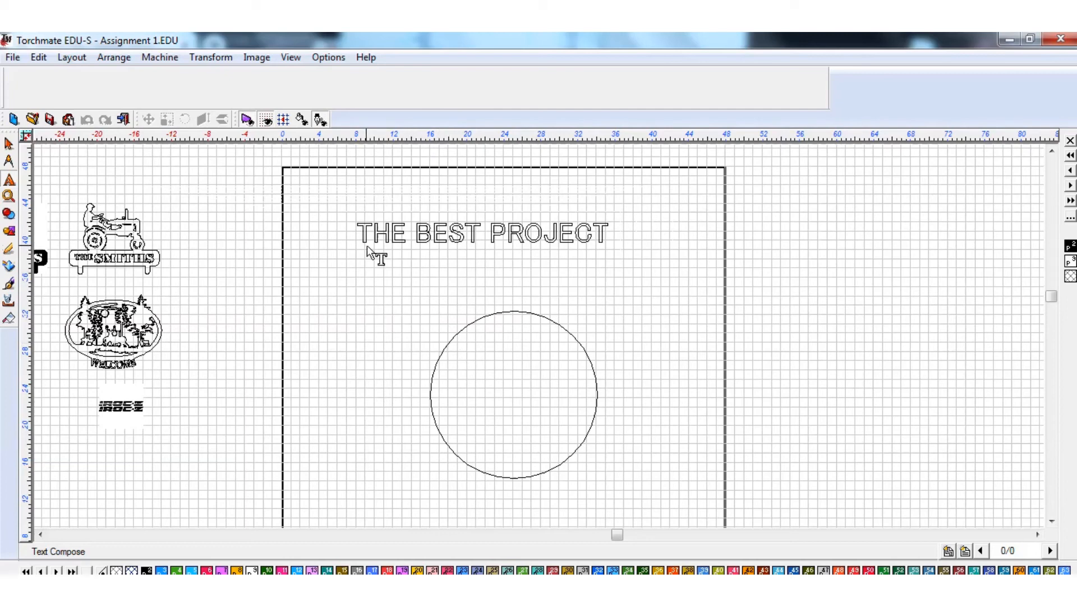
left_click(364, 271)
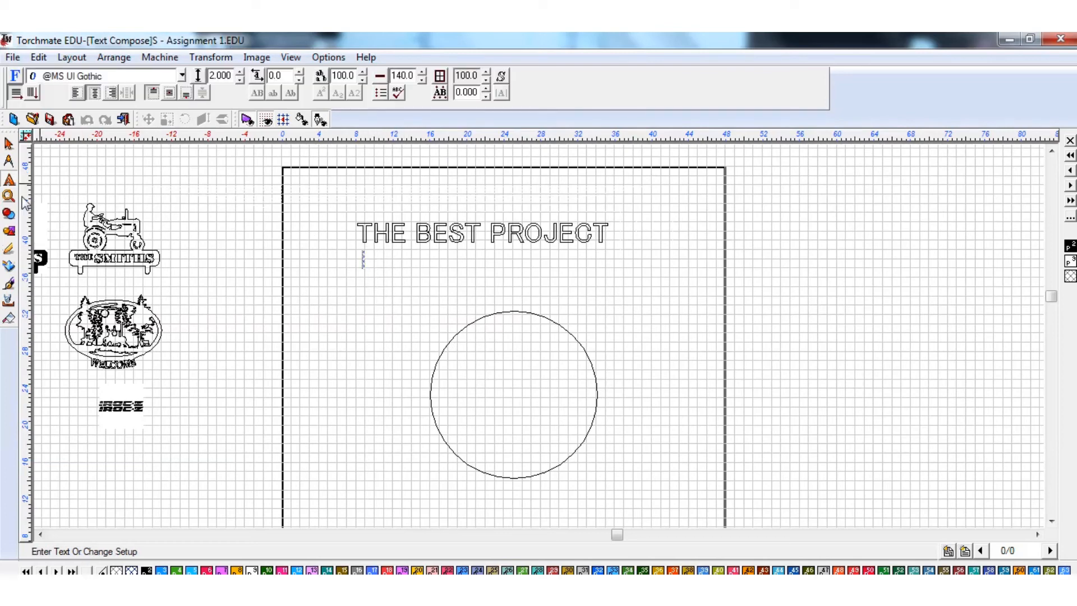
left_click(10, 180)
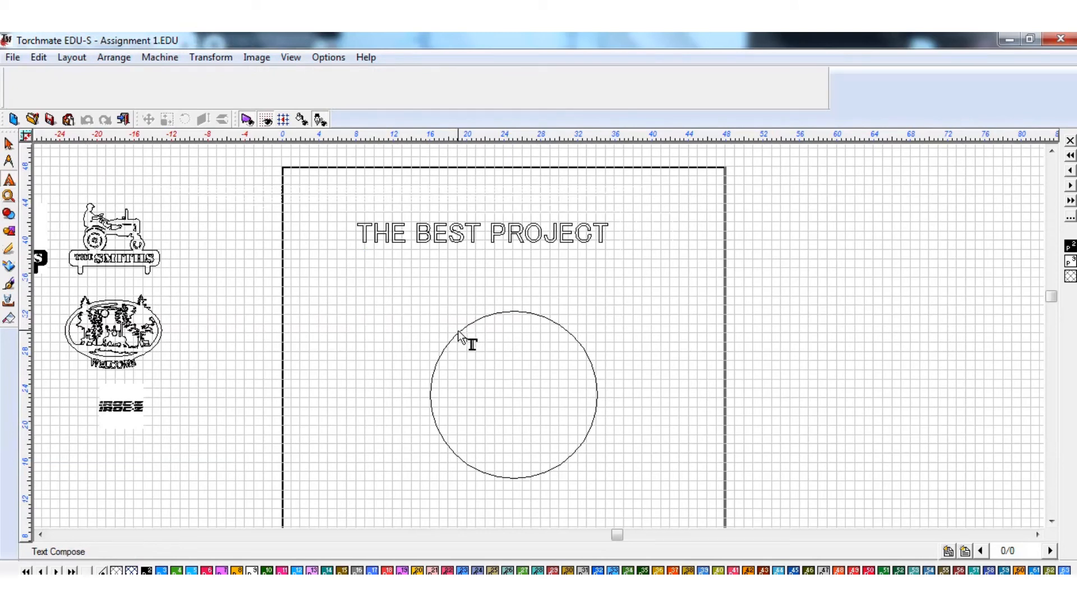
left_click(516, 312)
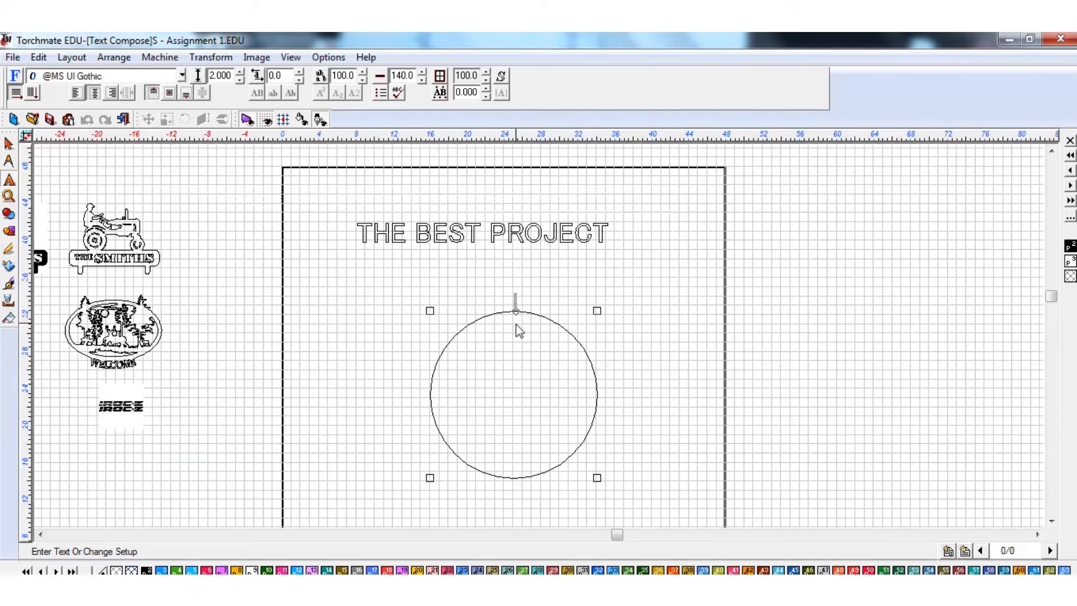
type("THE BES")
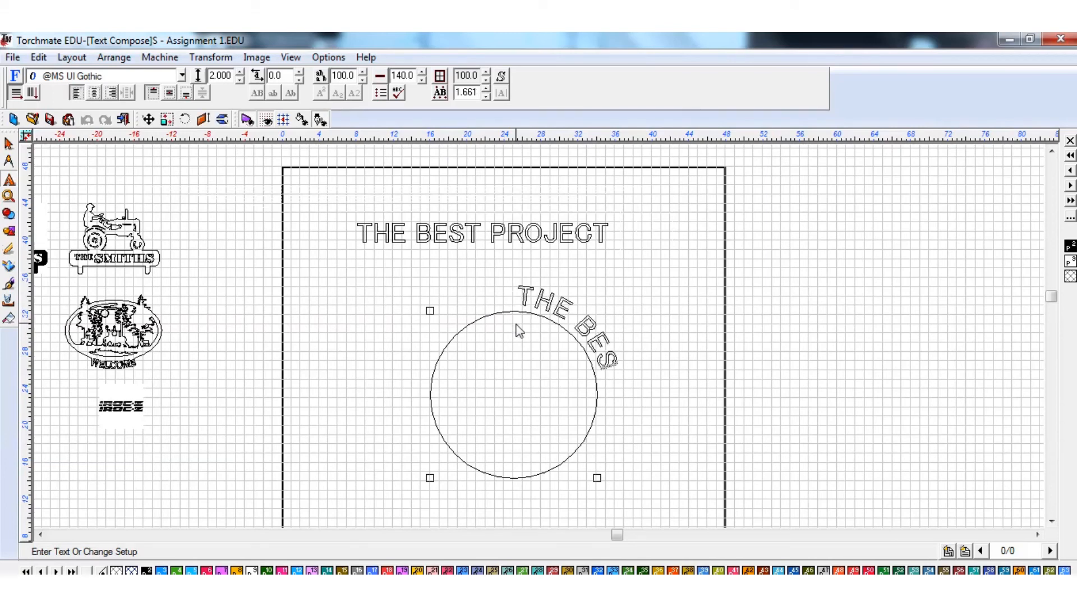
type("T PROJECT")
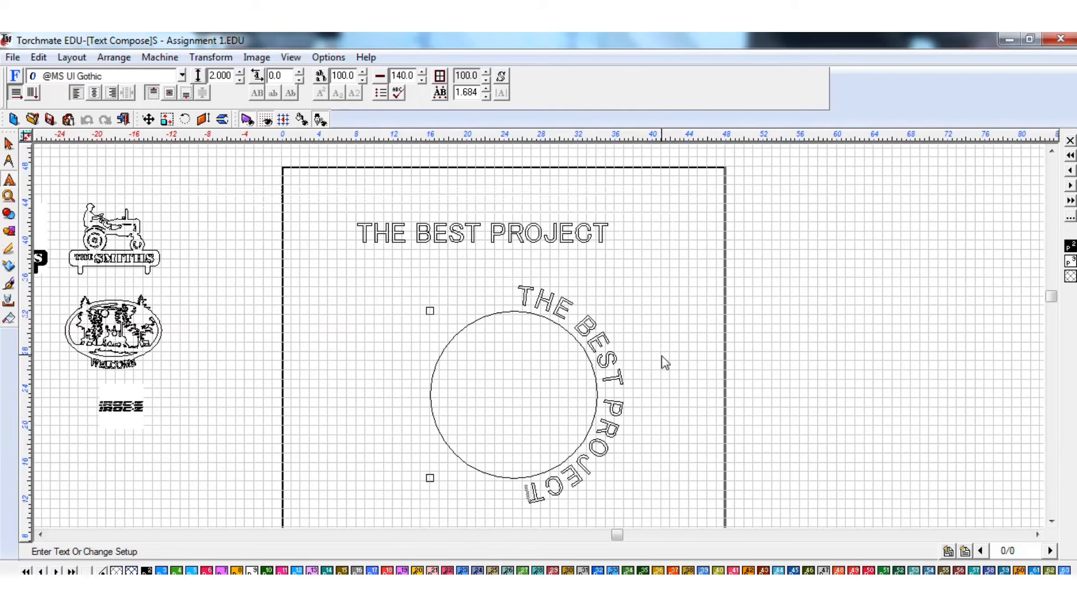
key("Escape")
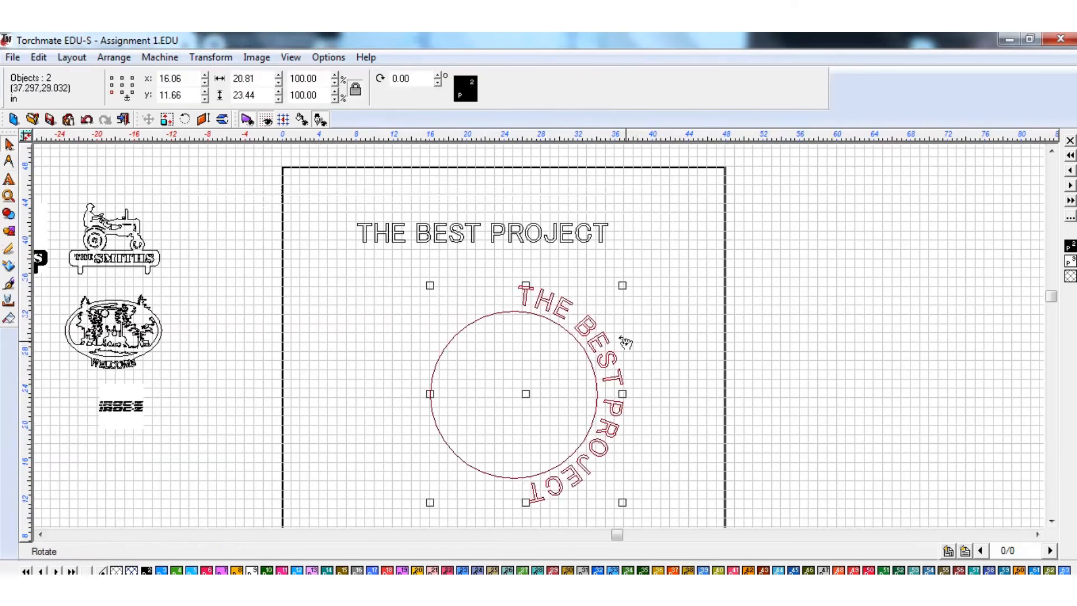
Rotate the circle and its curved text about 90 degrees counterclockwise so the text arches over the circle, and deselect them.
left_click_drag(625, 341, 481, 300)
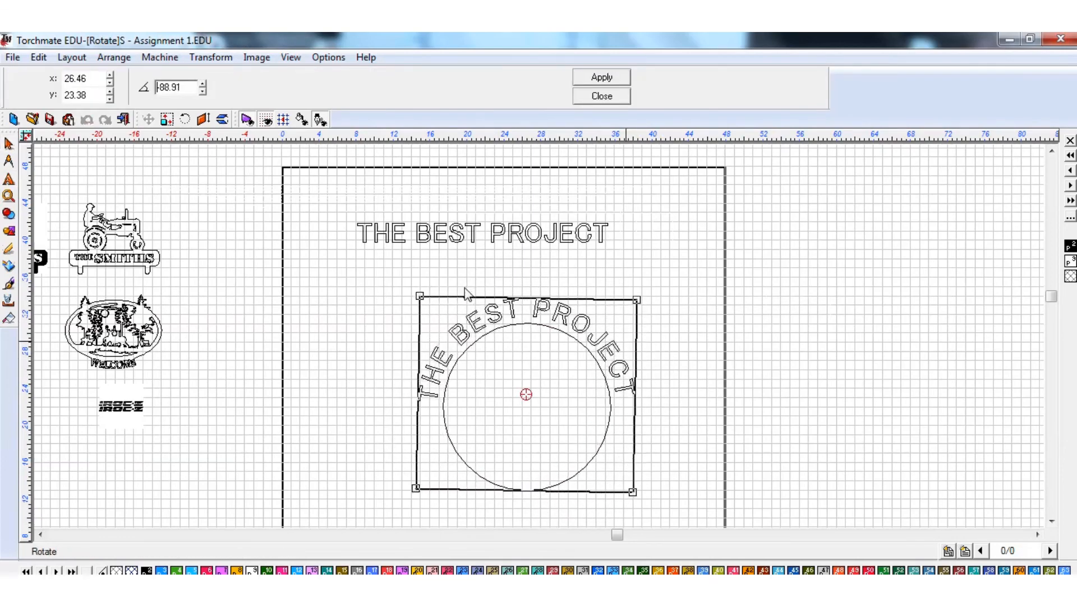
left_click(697, 382)
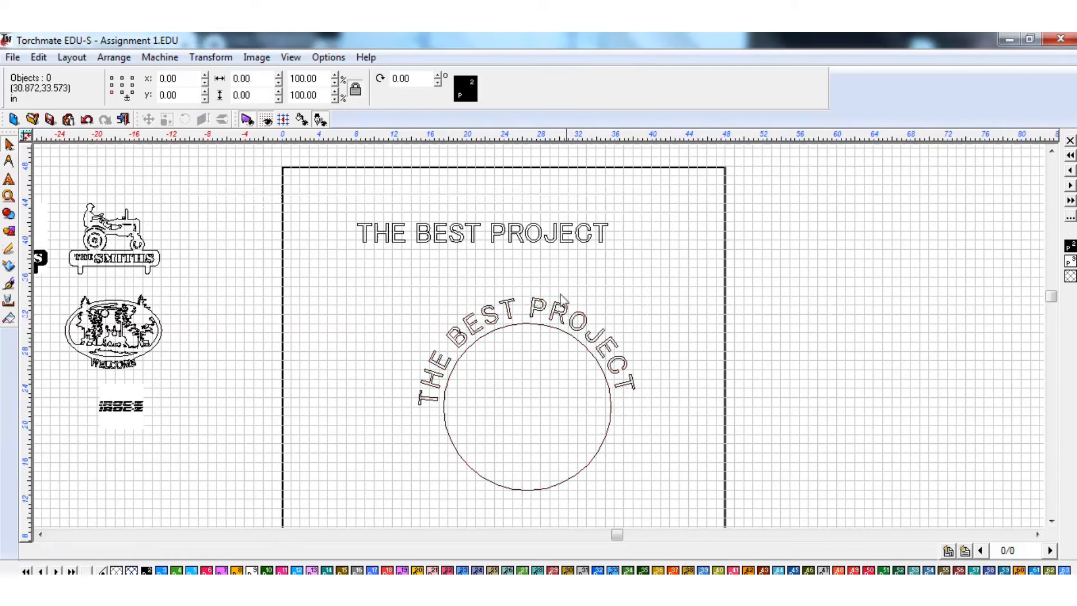
Open the curved text for editing and try to reduce its letter spacing to about 95%.
left_click(597, 342)
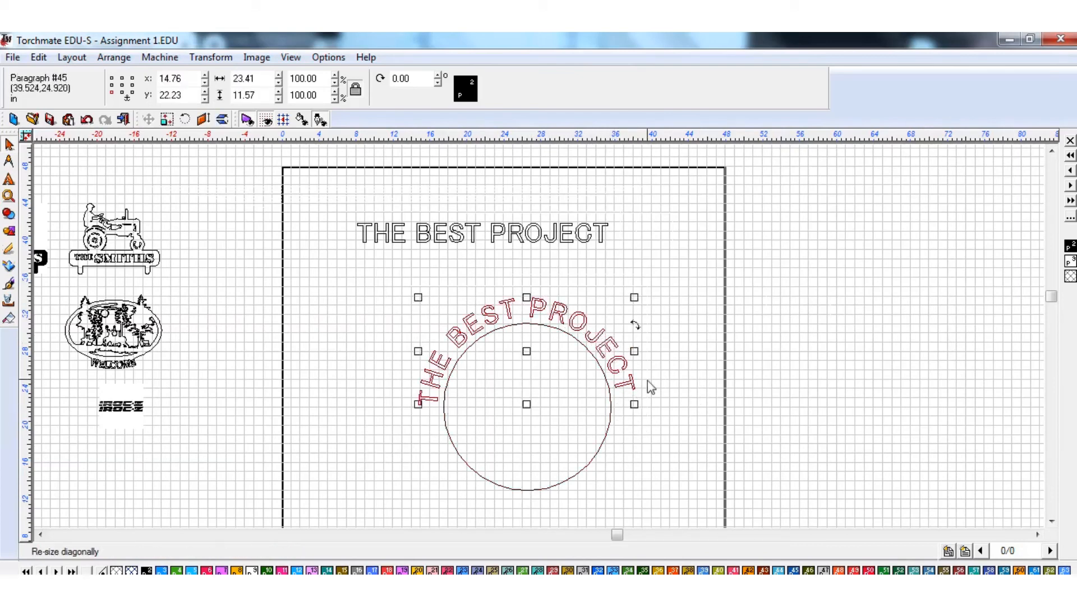
double_click(488, 325)
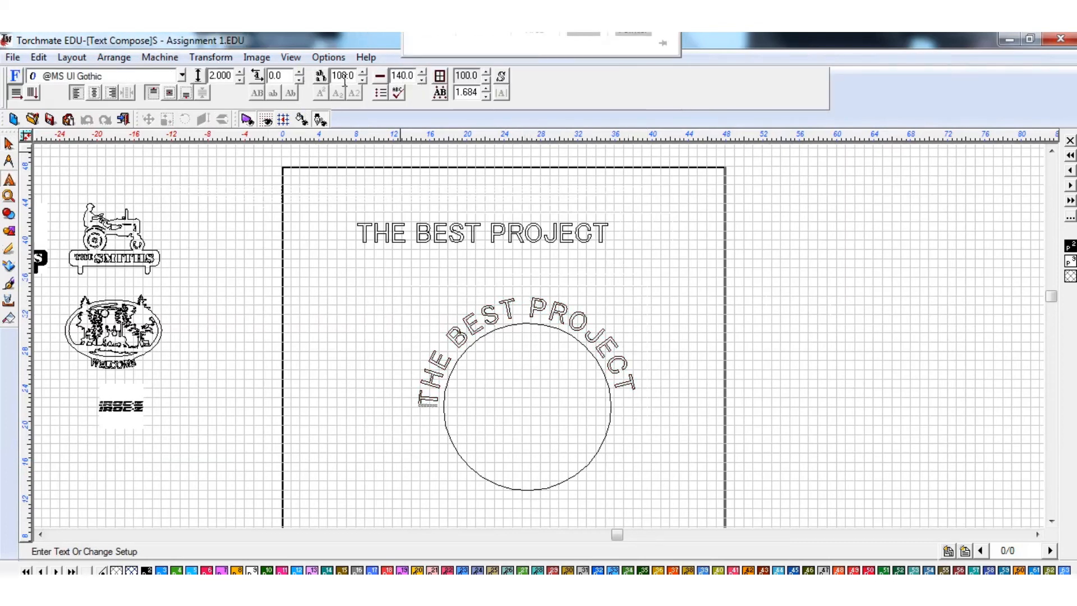
left_click(362, 80)
left_click(363, 80)
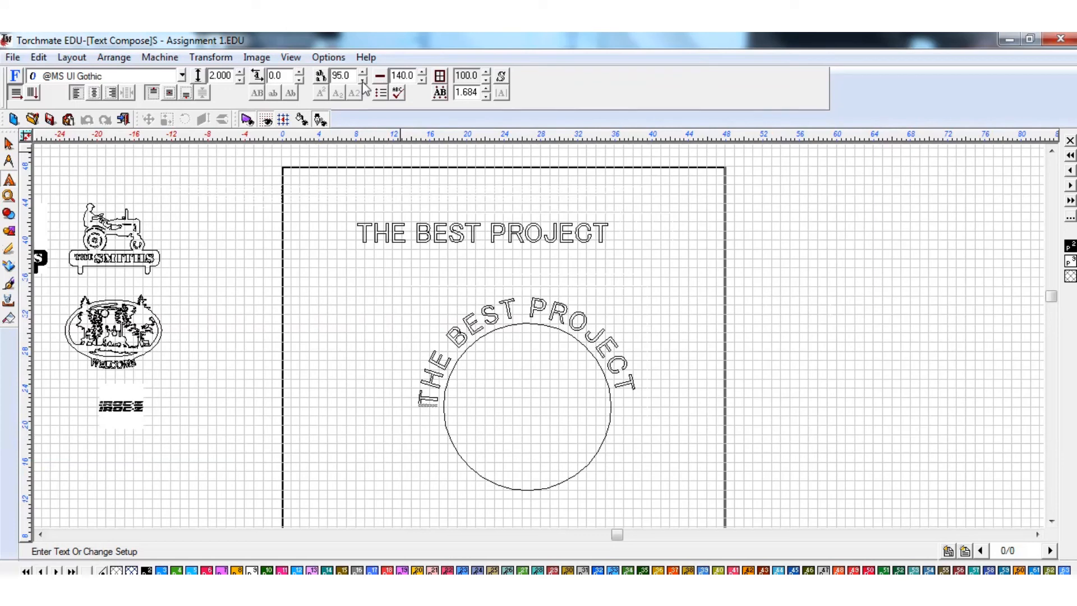
left_click(363, 79)
left_click(363, 80)
left_click(502, 323)
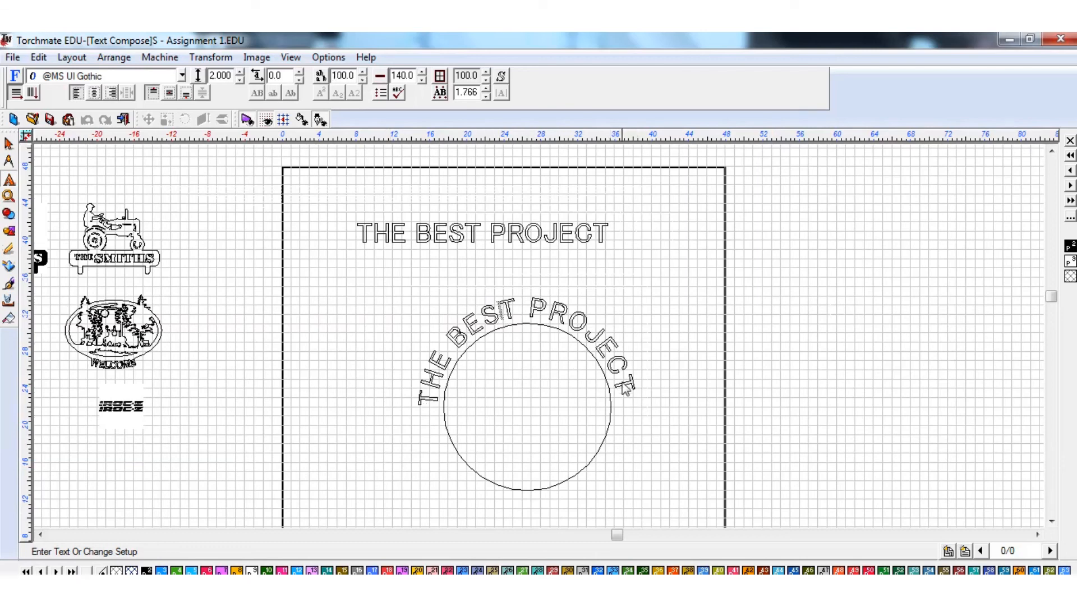
Select all characters of the curved text and reduce their letter spacing to 71%.
left_click_drag(622, 383, 432, 404)
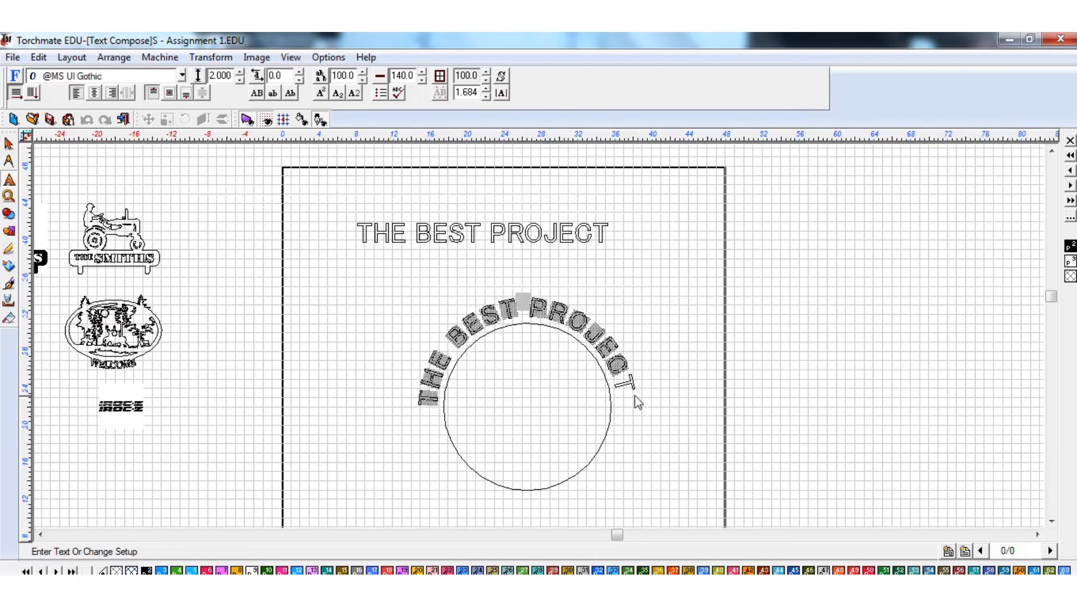
left_click_drag(637, 401, 425, 352)
left_click(363, 80)
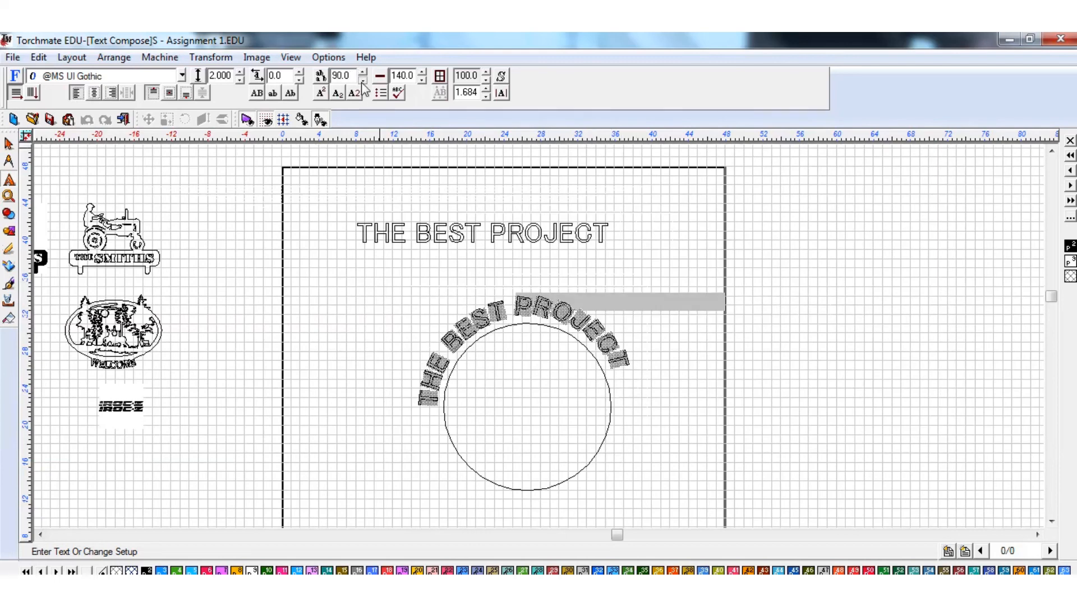
left_click(362, 80)
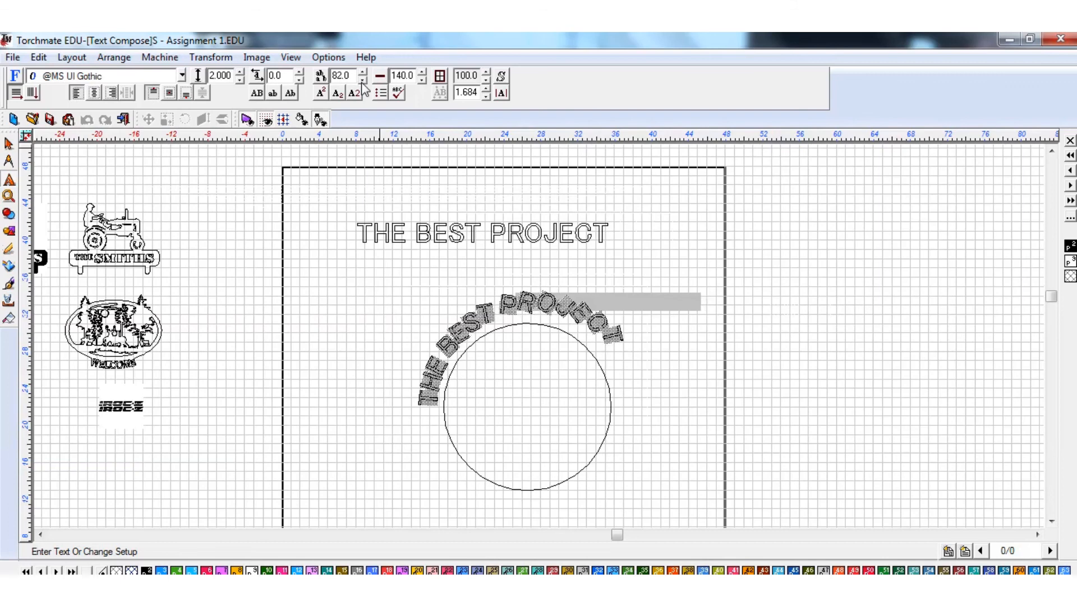
left_click(363, 81)
left_click(362, 80)
left_click(363, 80)
left_click(362, 82)
left_click(362, 82)
left_click(363, 82)
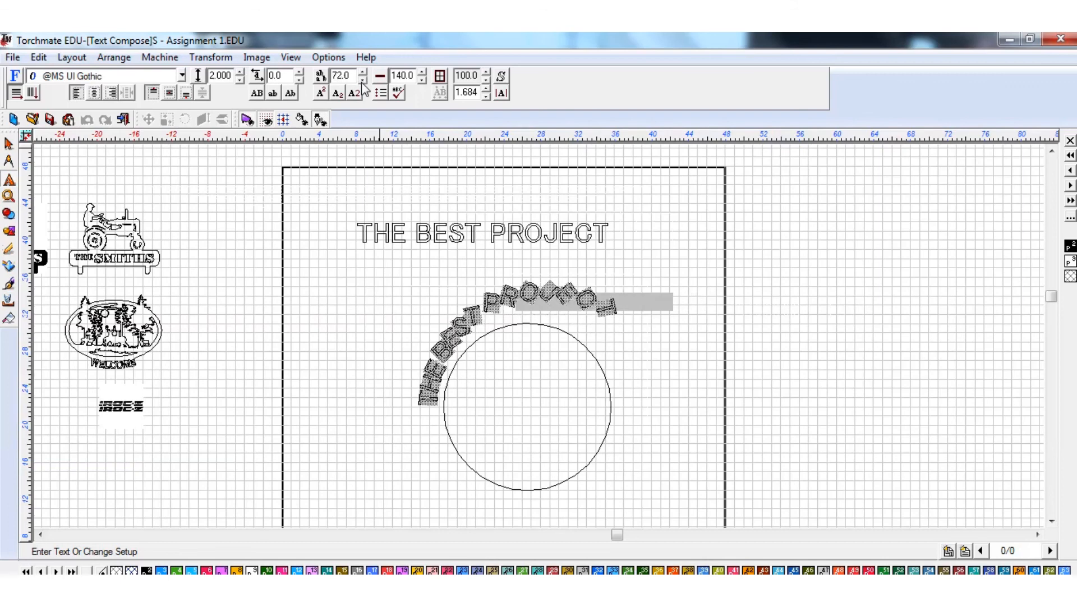
left_click(362, 82)
left_click(362, 82)
left_click(362, 82)
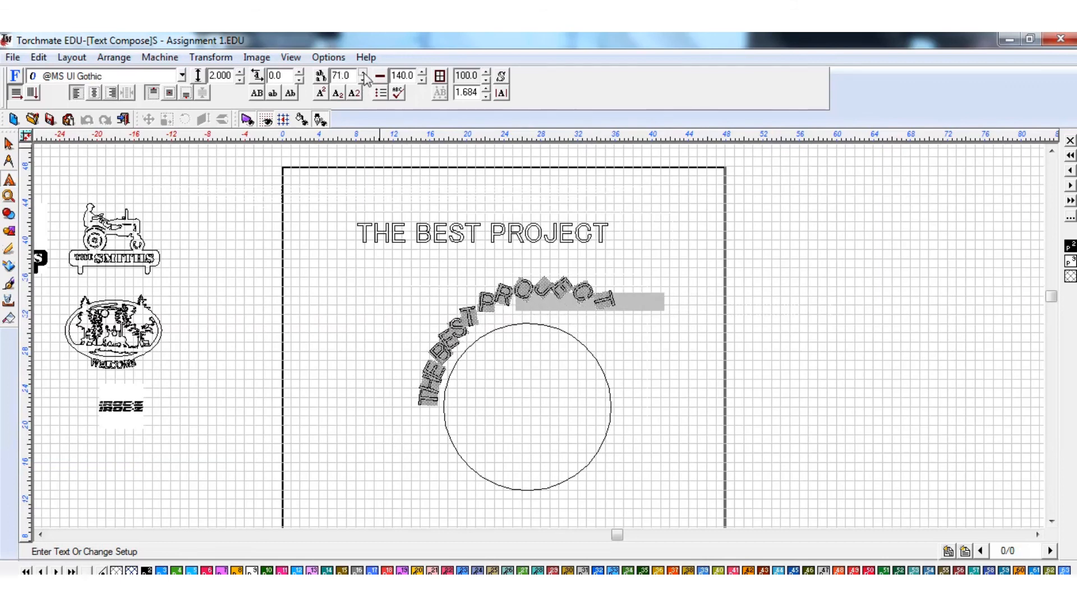
Increase the letter spacing of the curved text to about 119%.
left_click(362, 73)
left_click(362, 73)
left_click(363, 73)
left_click(363, 73)
left_click(363, 73)
left_click(363, 73)
left_click(363, 73)
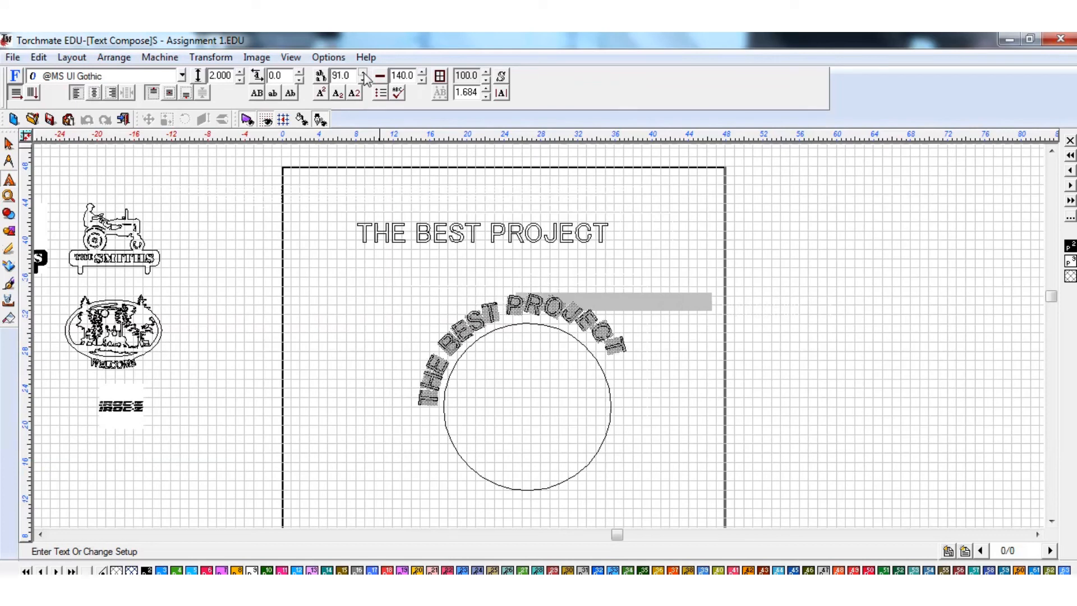
left_click(363, 73)
left_click(363, 73)
left_click(362, 73)
left_click(363, 73)
left_click(363, 73)
left_click(363, 73)
left_click(363, 73)
left_click(363, 73)
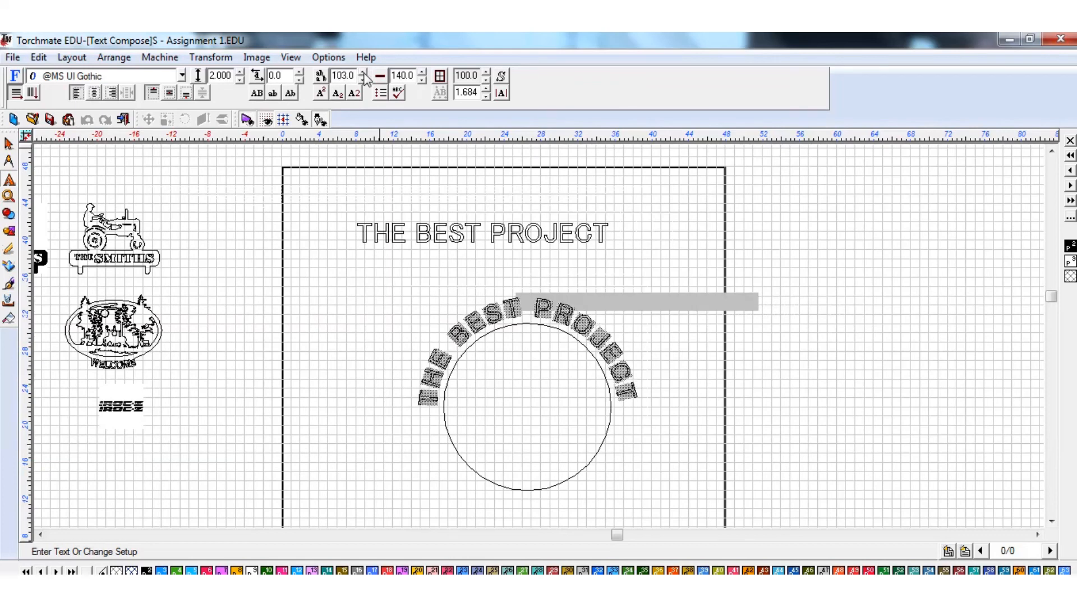
left_click(363, 73)
left_click(362, 73)
left_click(363, 73)
left_click(363, 73)
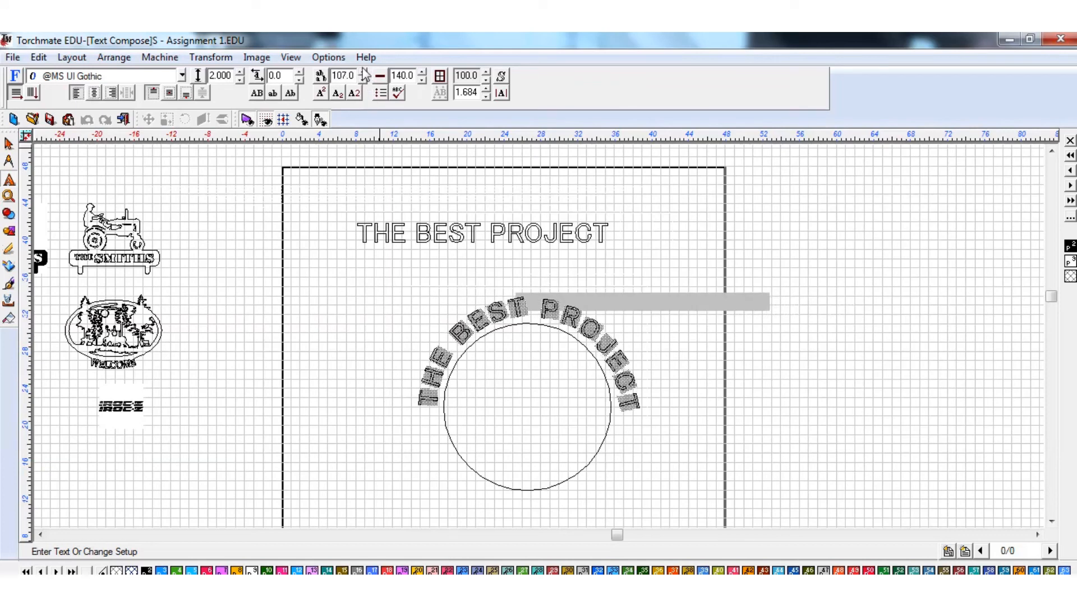
left_click(363, 73)
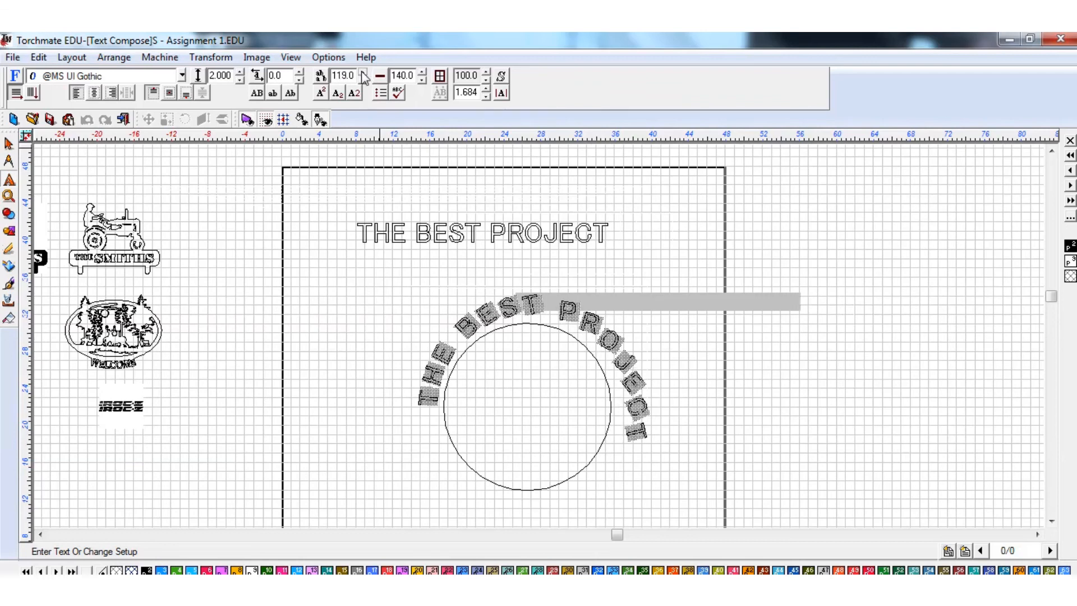
left_click(363, 73)
left_click(362, 73)
Tighten the letter spacing of the curved text to 93%.
left_click(363, 79)
left_click(363, 80)
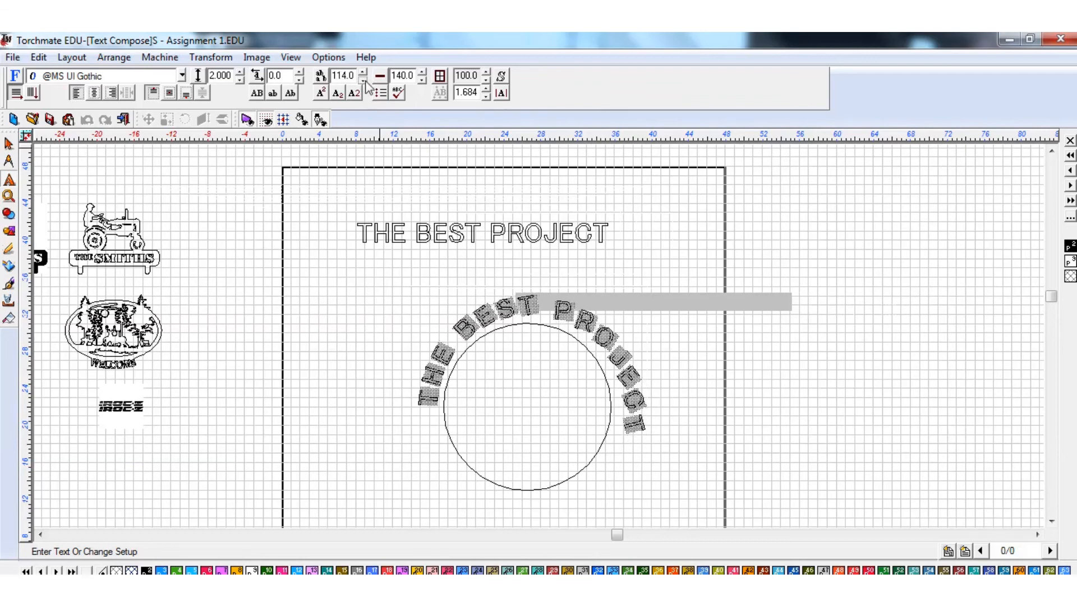
left_click(363, 79)
left_click(363, 80)
left_click(363, 79)
left_click(363, 80)
left_click(362, 79)
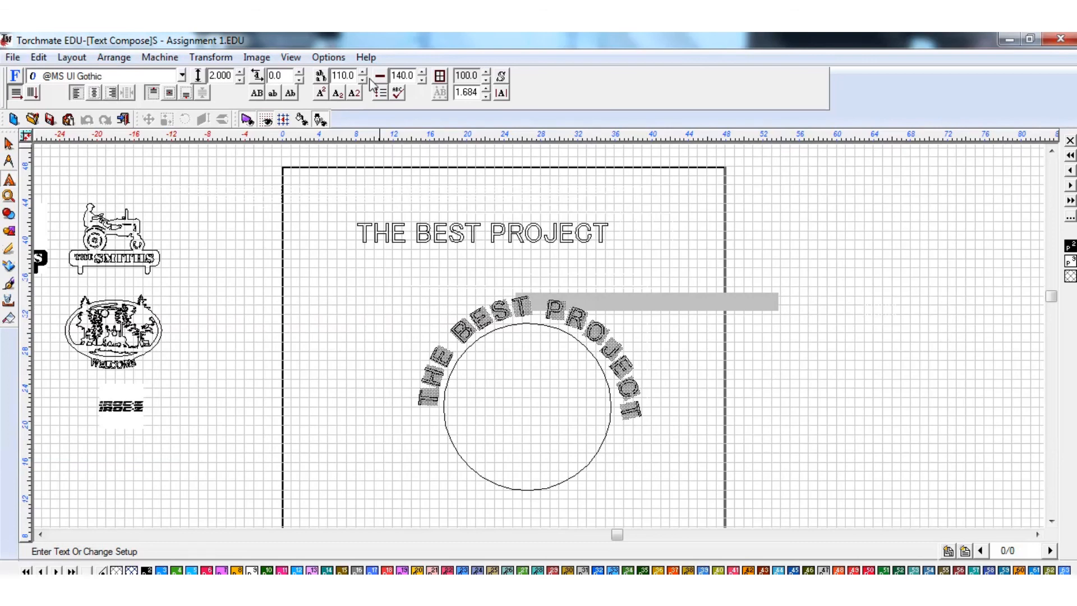
left_click(363, 80)
left_click(363, 80)
left_click(363, 80)
left_click(362, 80)
left_click(363, 79)
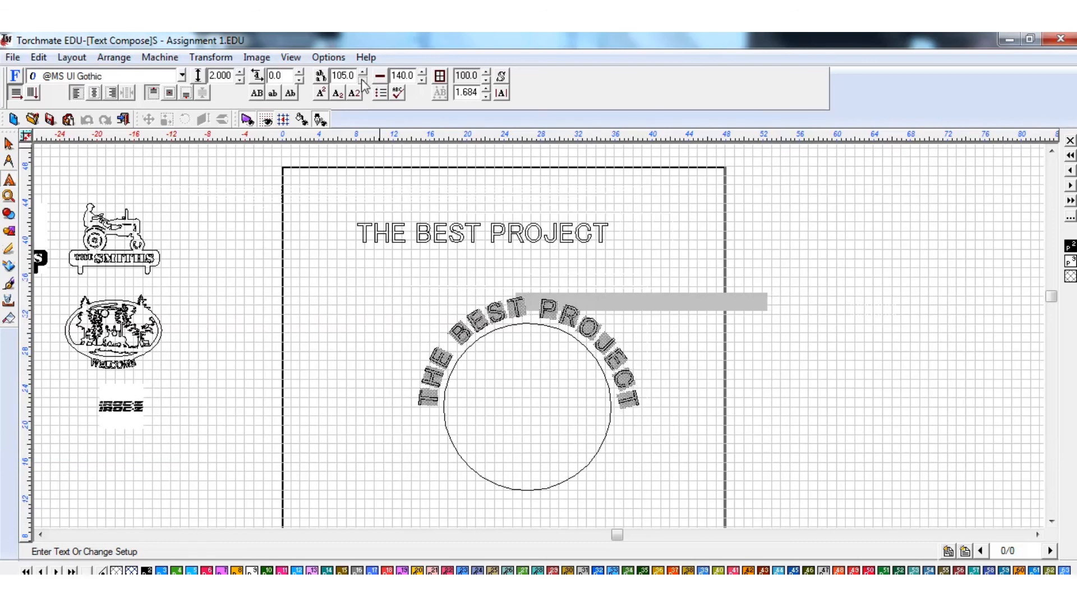
left_click(363, 80)
left_click(363, 79)
left_click(363, 79)
left_click(362, 79)
left_click(363, 80)
left_click(363, 79)
left_click(363, 80)
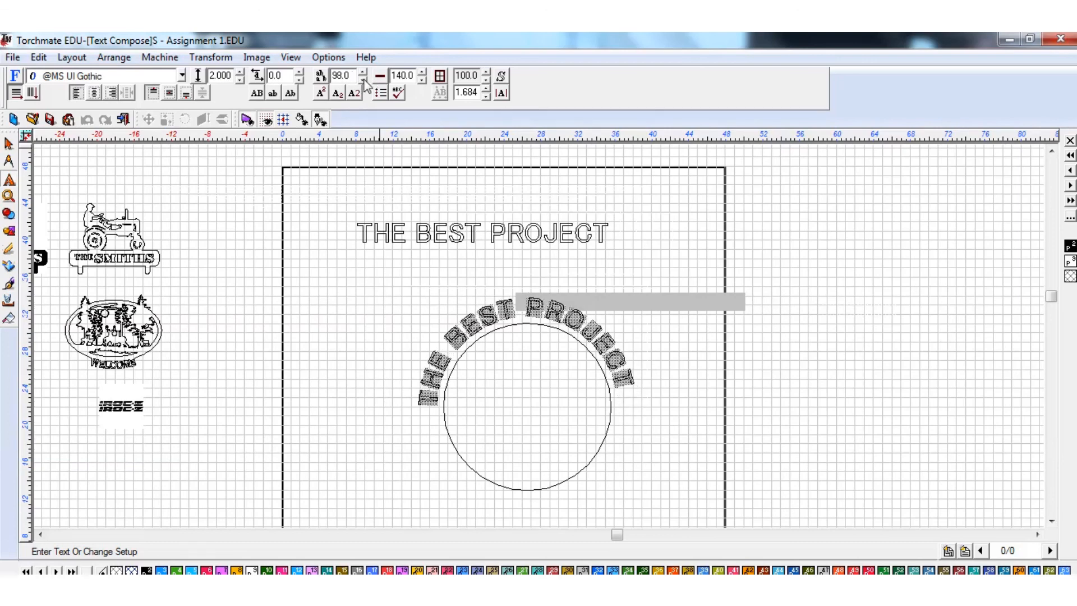
left_click(363, 80)
left_click(363, 79)
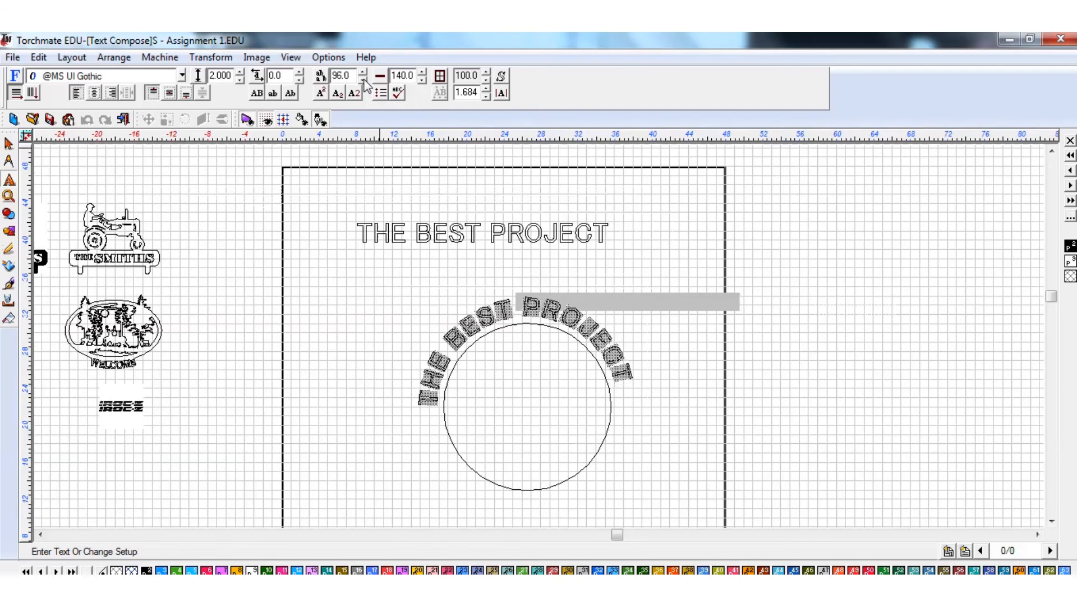
left_click(363, 80)
left_click(362, 79)
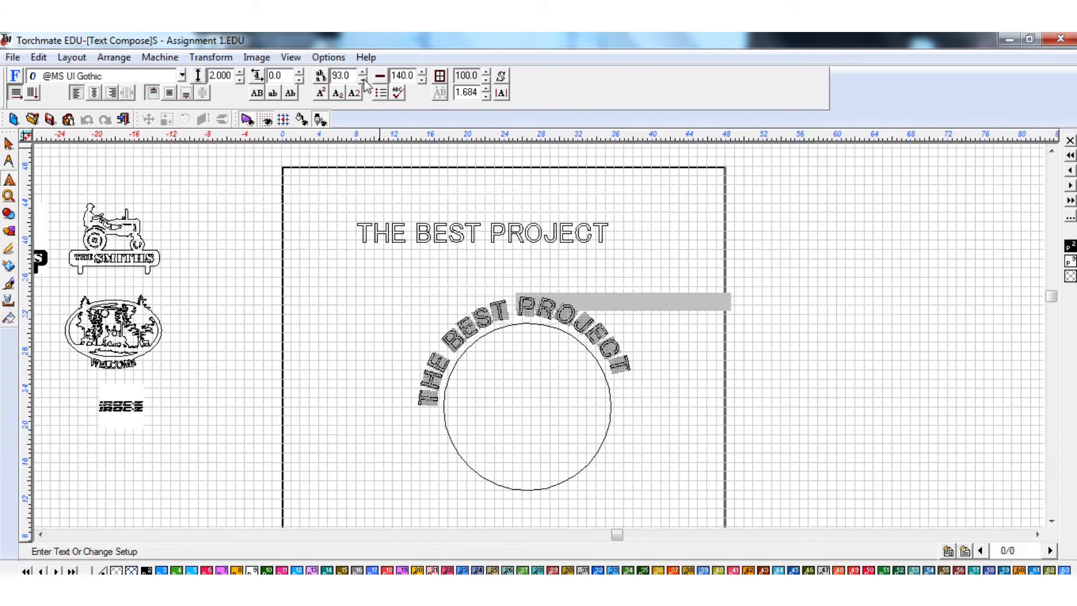
Return the letter spacing of the curved text to 100% and deselect its characters.
left_click(365, 71)
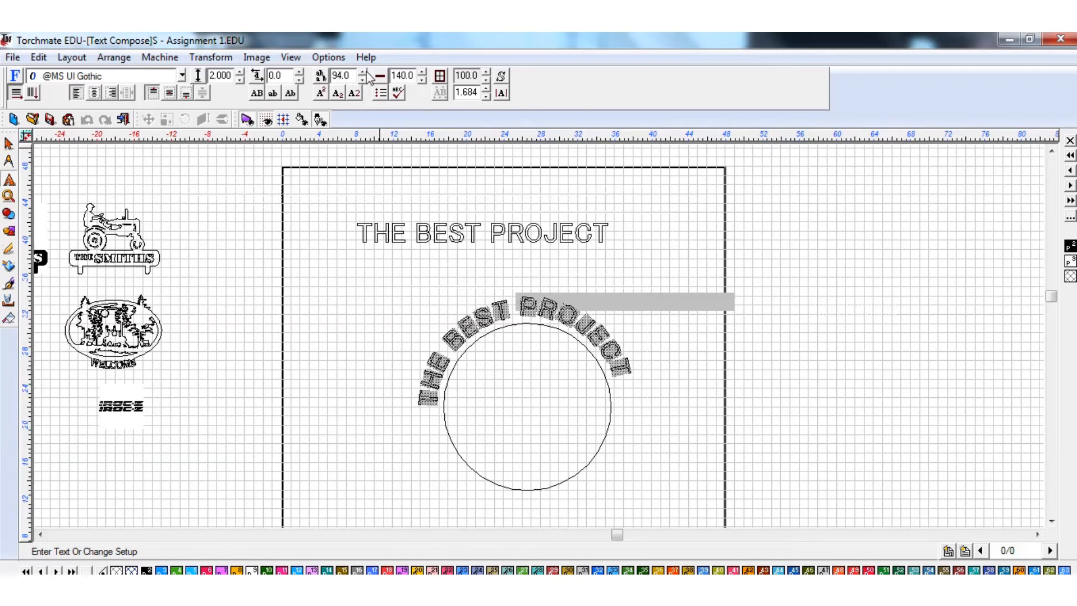
left_click(366, 72)
left_click(365, 72)
left_click(366, 72)
left_click(366, 72)
left_click(366, 71)
left_click(364, 71)
left_click(364, 72)
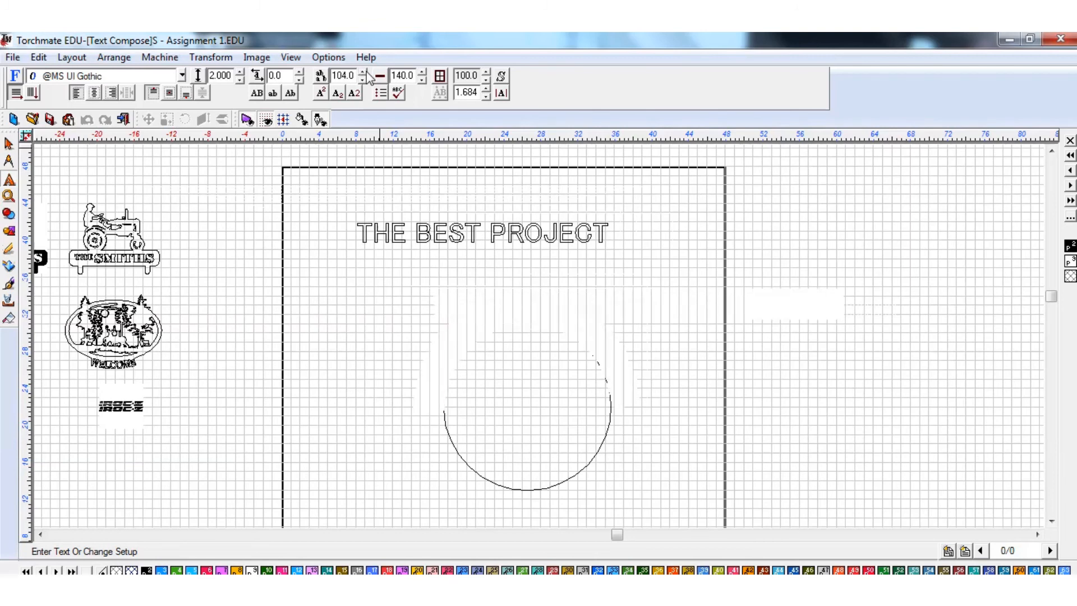
left_click(364, 71)
left_click(362, 80)
left_click(362, 80)
left_click(708, 446)
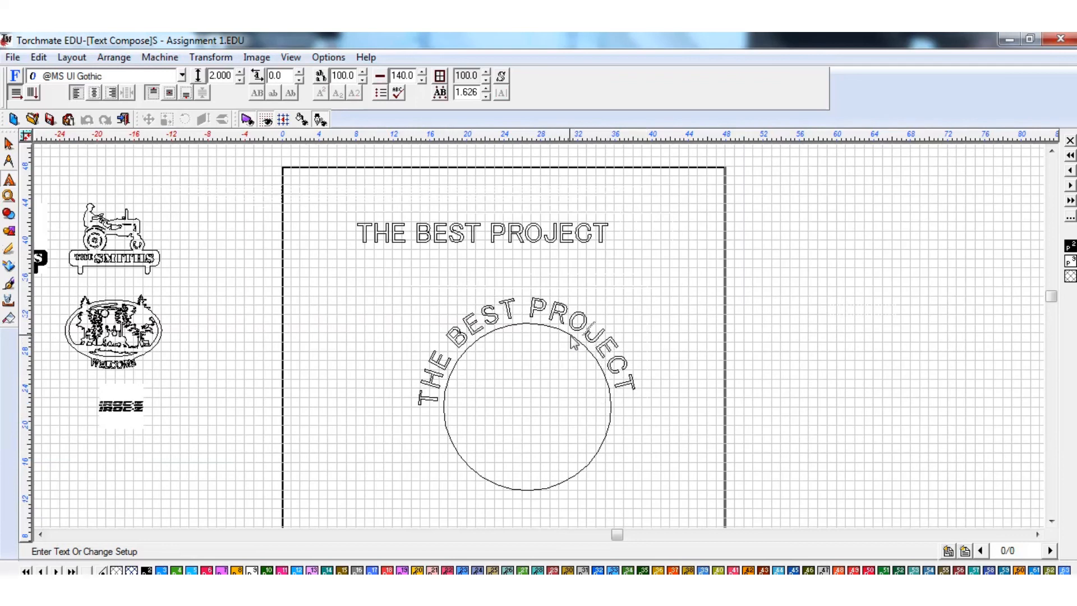
Finish editing the curved text and delete the circle beneath it, keeping only the arched text.
left_click(639, 455)
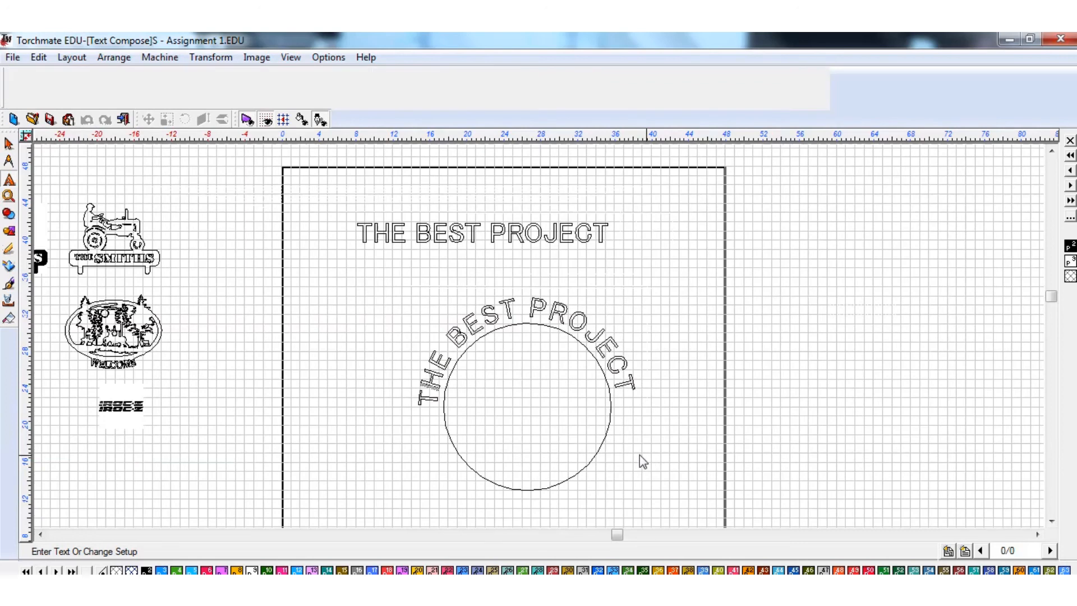
double_click(607, 434)
left_click(609, 363)
left_click(681, 426)
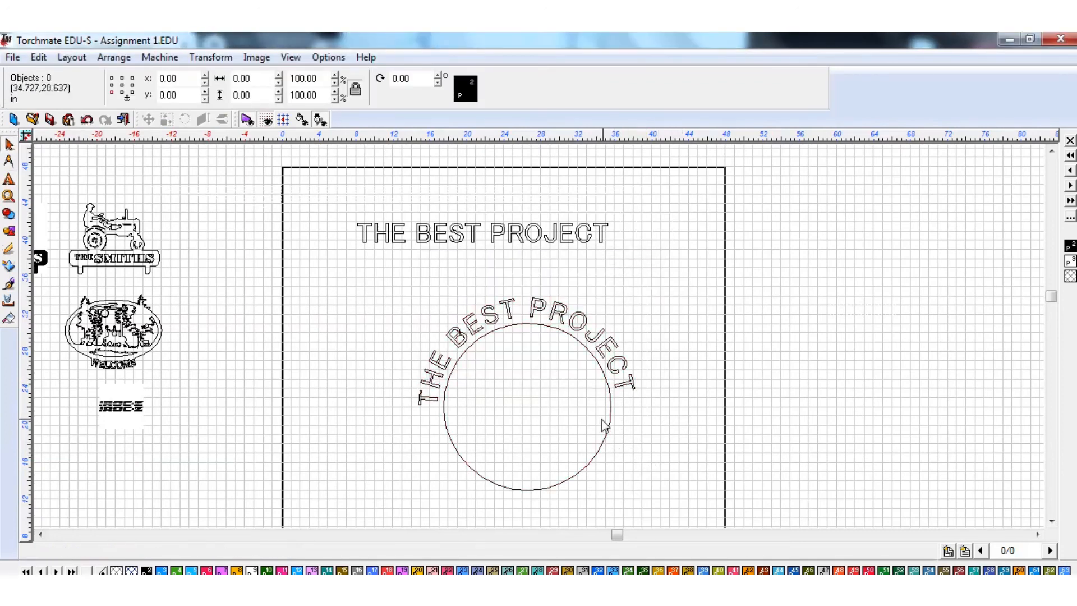
left_click(610, 420)
key("Delete")
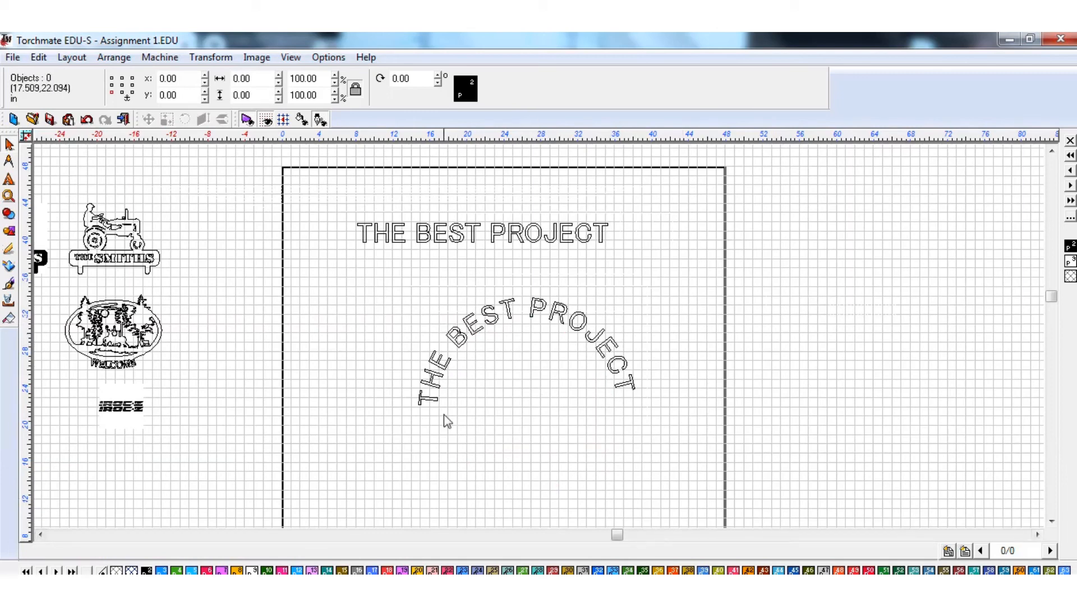
Draw a rectangle about 38.38 by 25.36 in around the arched text, with its lower-left corner at about x 7.66, y 11.13, and deselect it.
left_click(9, 232)
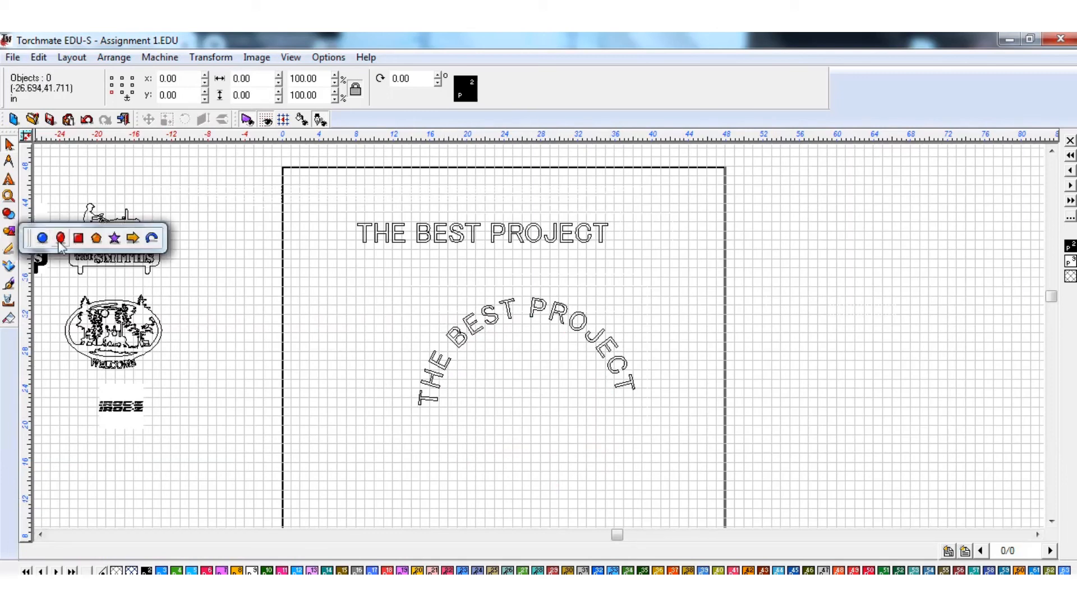
left_click(80, 236)
left_click_drag(352, 273, 706, 506)
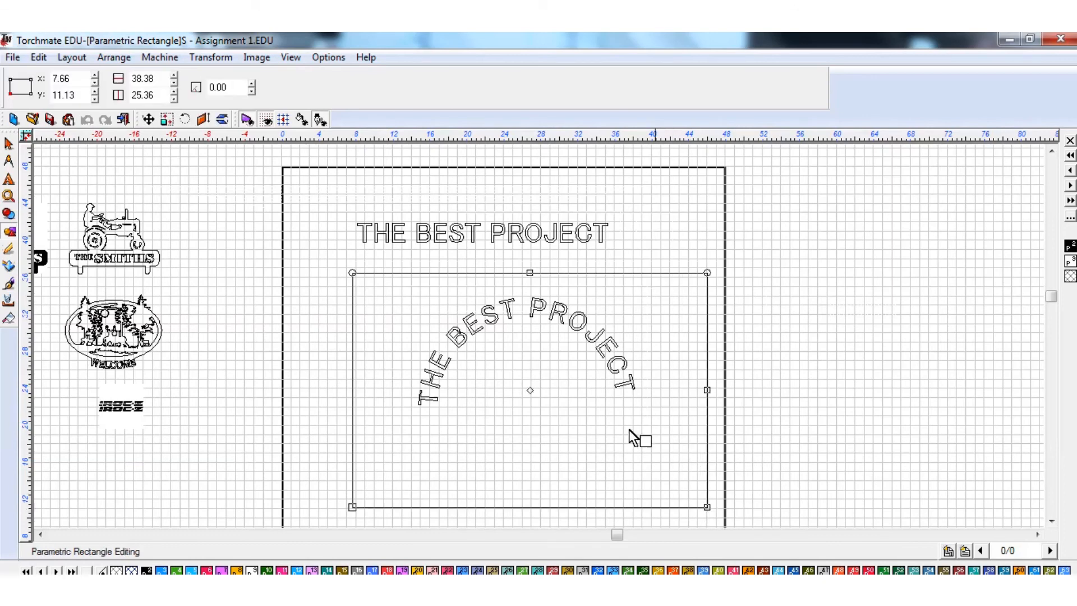
left_click(9, 144)
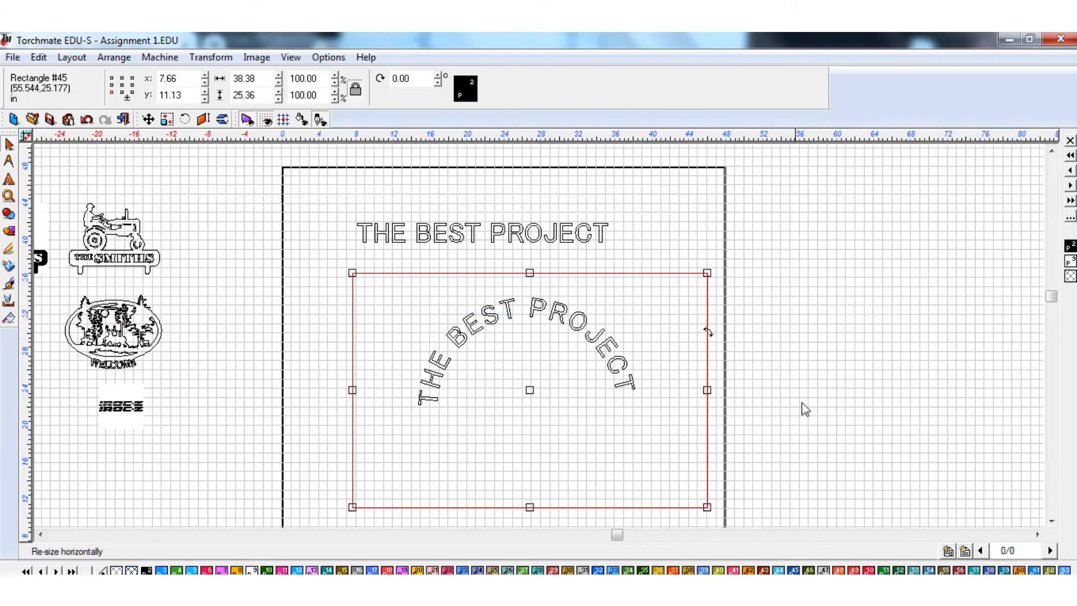
left_click(740, 276)
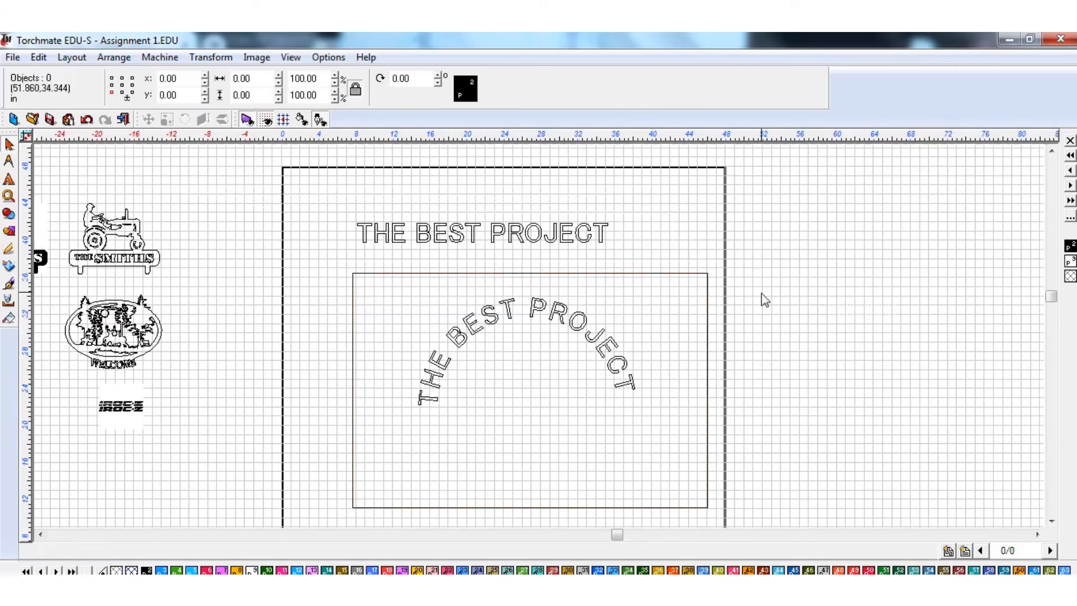